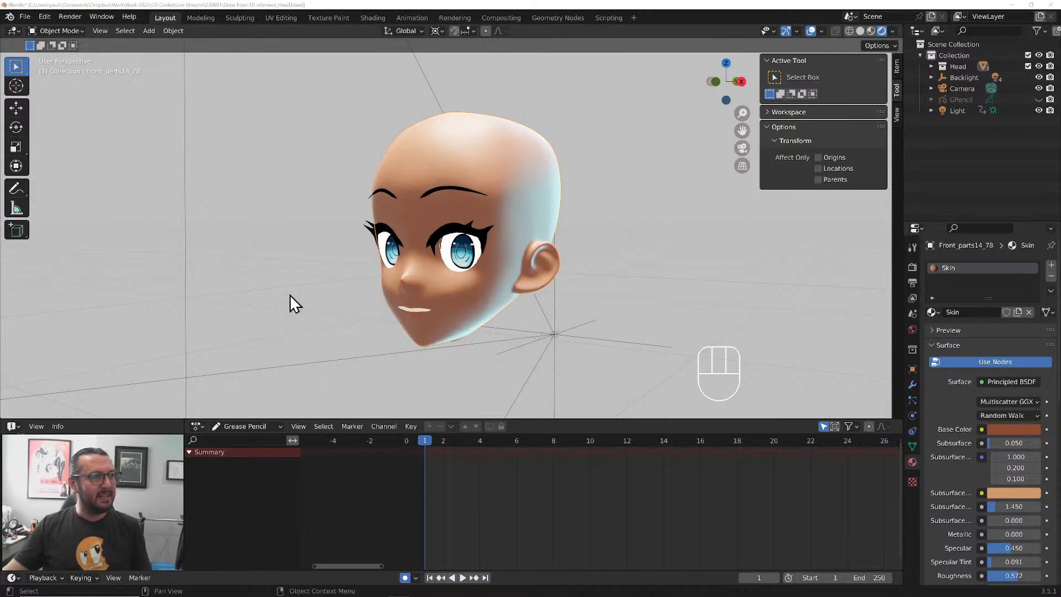
Select the Area.001 sun light behind the head and expand the Backlight hierarchy to examine its lights
mouse_move(287, 295)
middle_mouse_down()
mouse_move(308, 308)
mouse_move(273, 293)
mouse_move(325, 312)
mouse_move(375, 297)
mouse_move(421, 308)
mouse_move(247, 282)
mouse_move(263, 312)
mouse_move(276, 303)
middle_mouse_up()
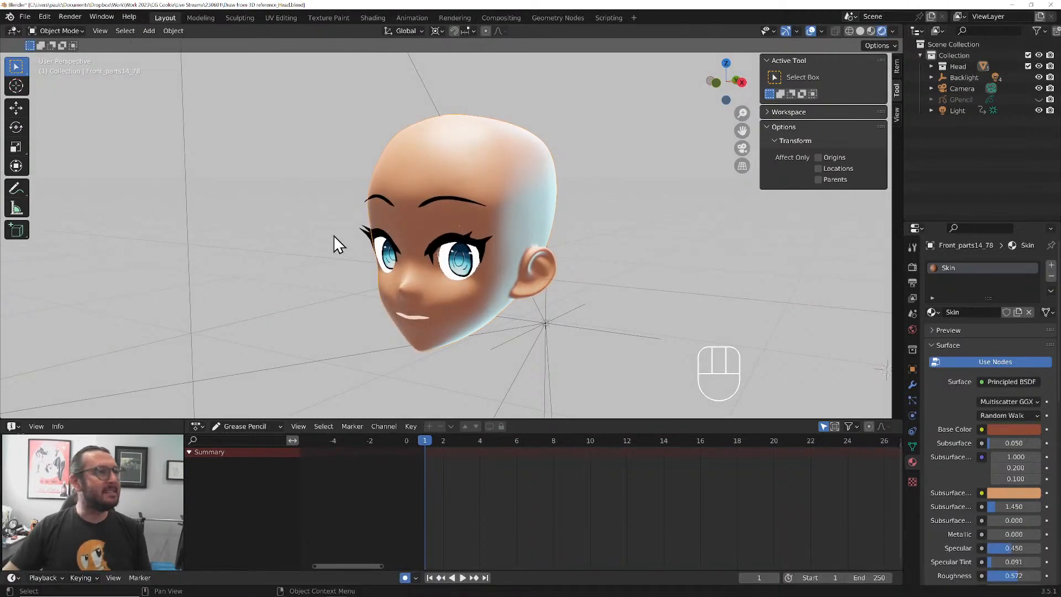
left_click(429, 101)
scroll(486, 131, "down", 4)
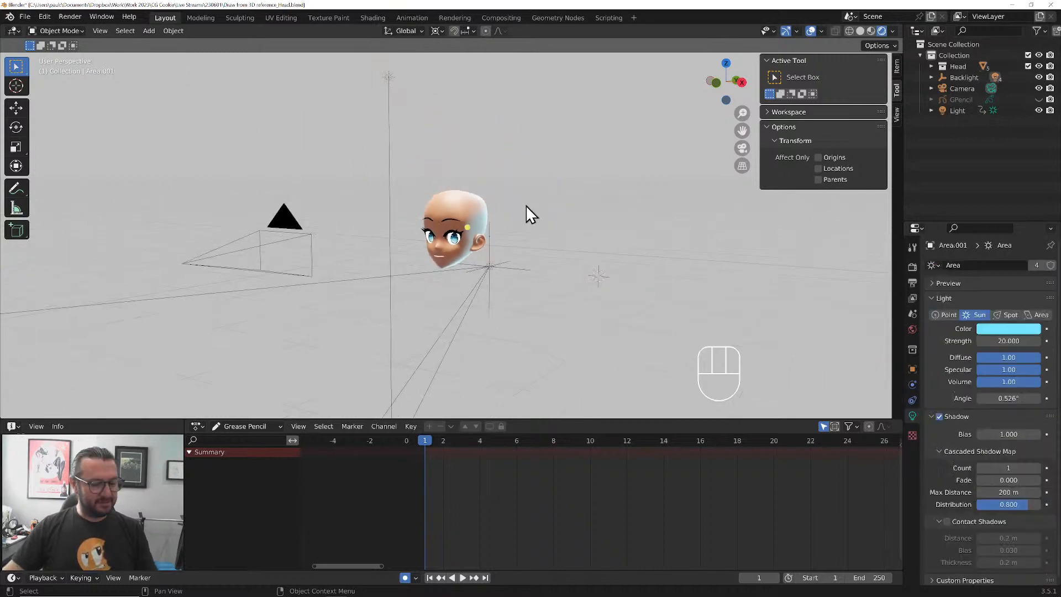
middle_click_drag(567, 273, 518, 280)
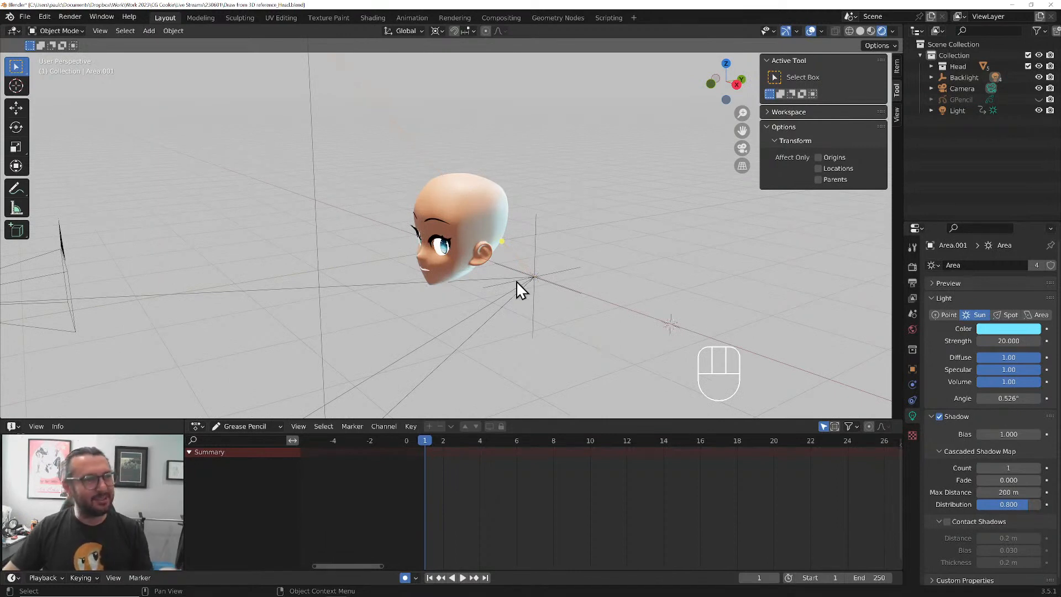
left_click(931, 77)
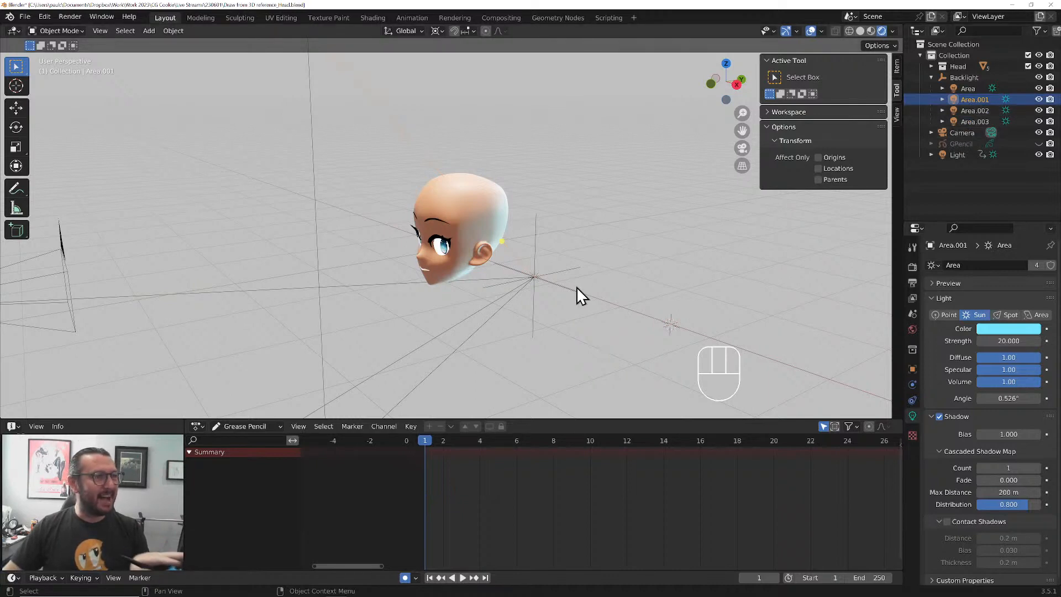
View the head from the front and through the camera, toggling the main Light's visibility to compare the shading
key("KP_1")
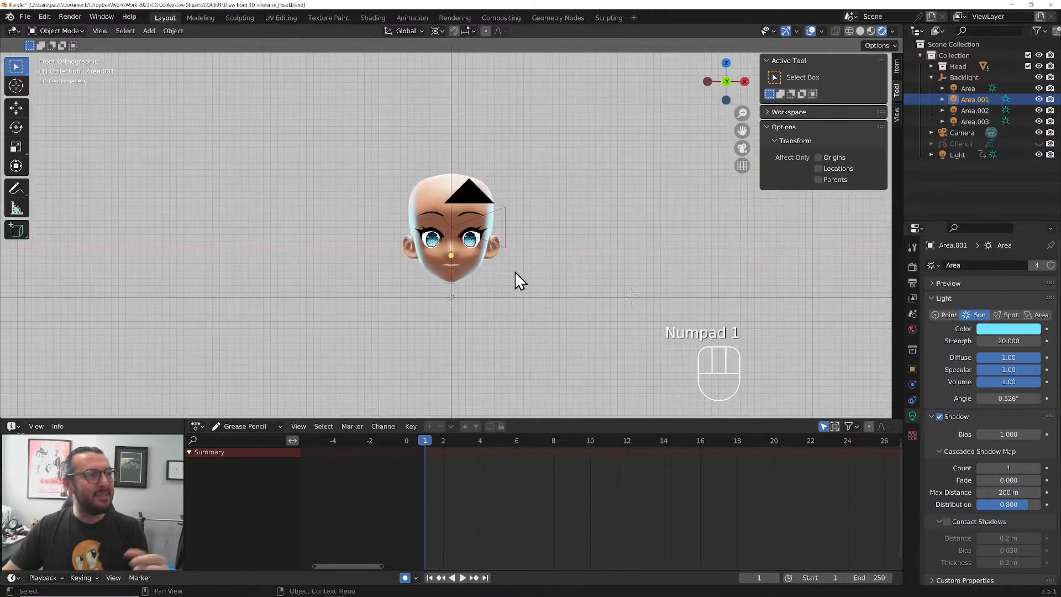
scroll(508, 267, "up", 2)
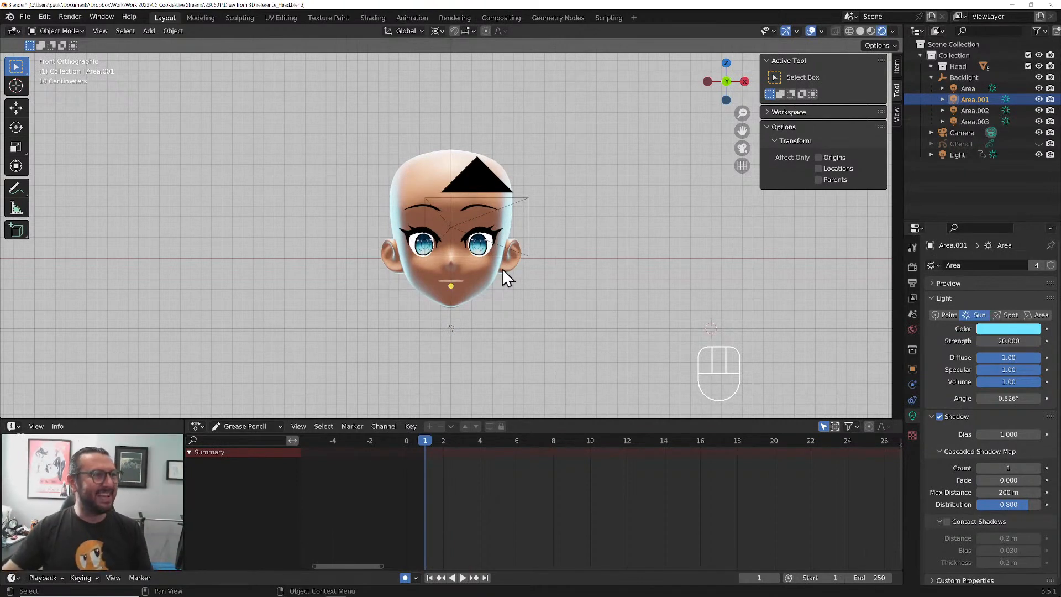
key("KP_0")
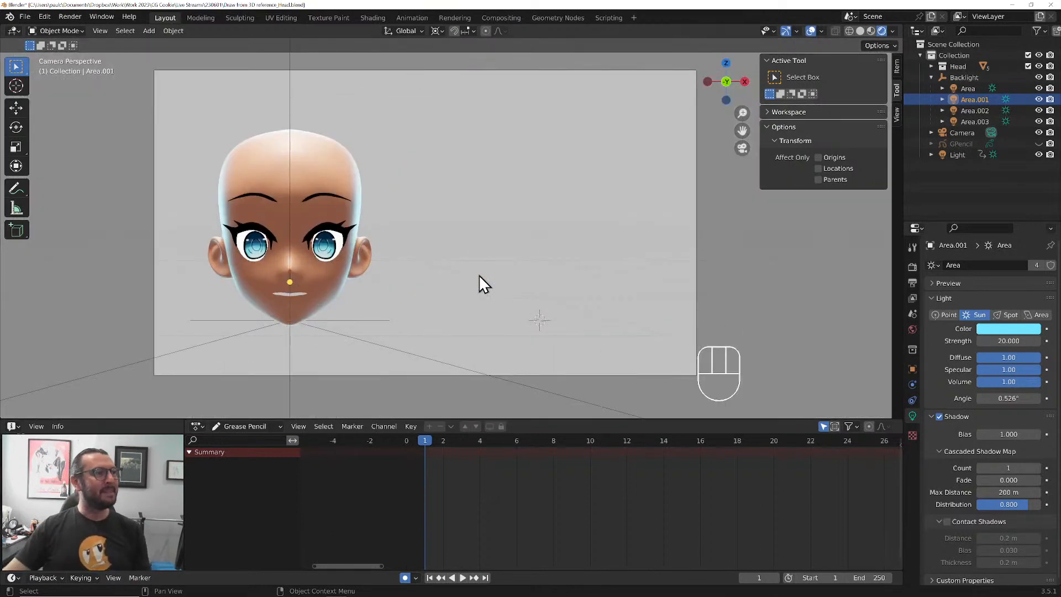
left_click(1037, 154)
left_click(1037, 154)
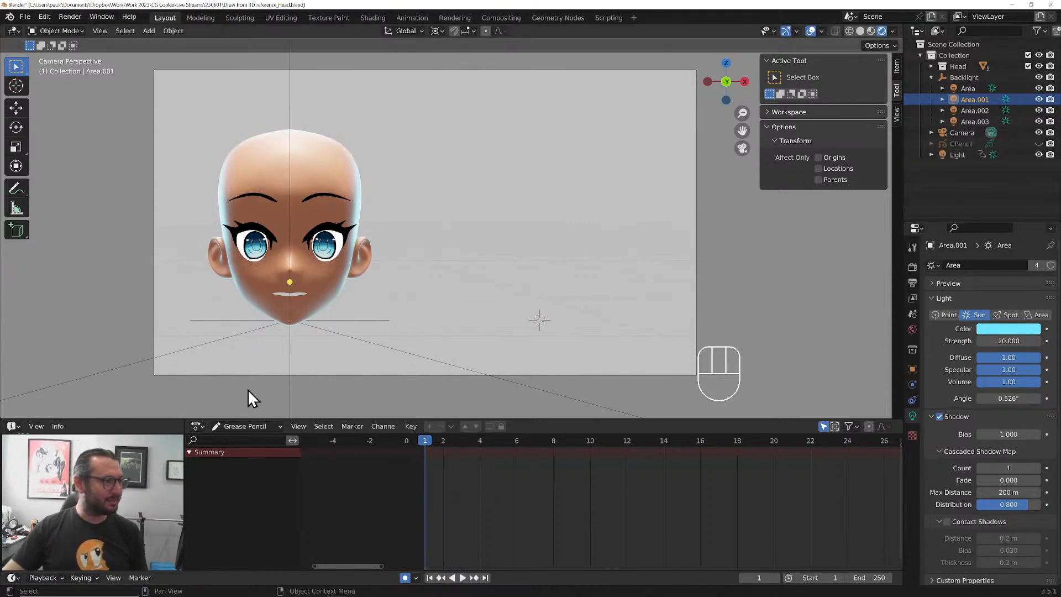
Switch the animation editor from Grease Pencil to Dope Sheet mode and select the main Light to list its keyframes
left_click(263, 427)
left_click(263, 442)
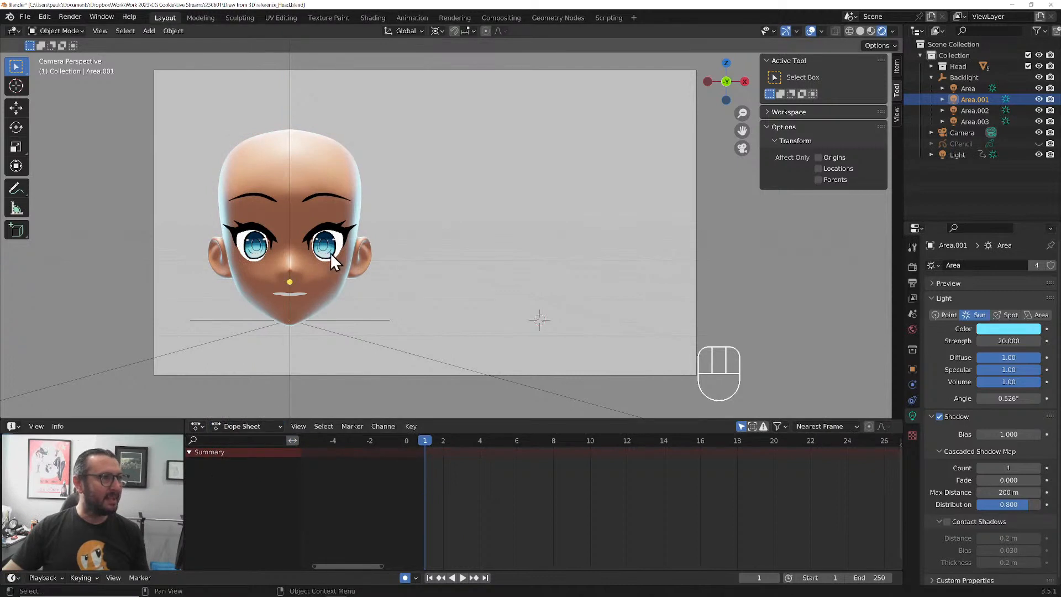
left_click(290, 102)
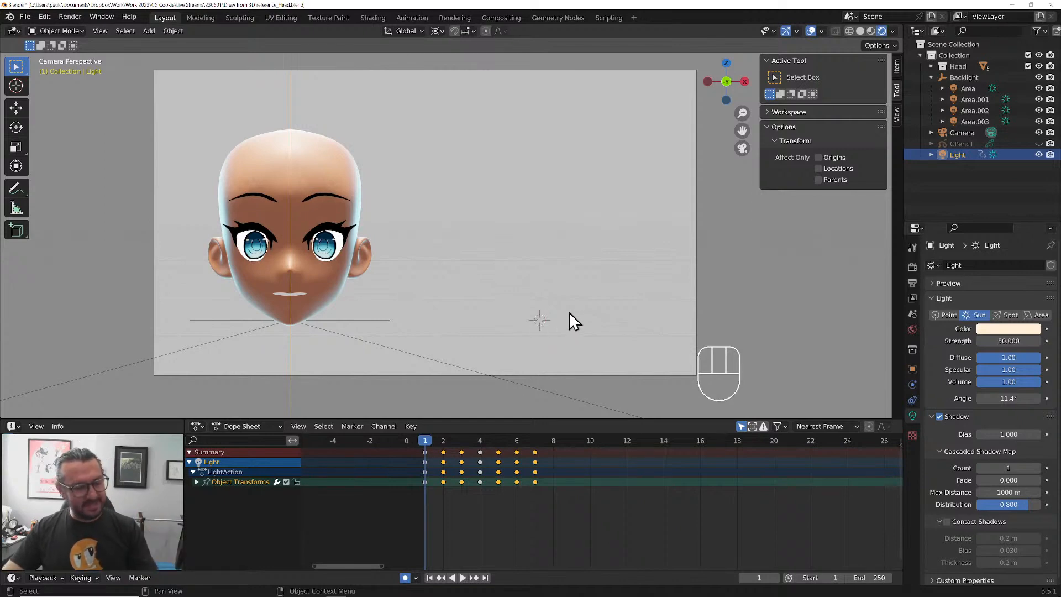
Inspect the main Light in solid shading from an angled view, stepping from frame 1 to 4 and back to examine its rotation
middle_click_drag(568, 320, 456, 303)
scroll(456, 303, "down", 2)
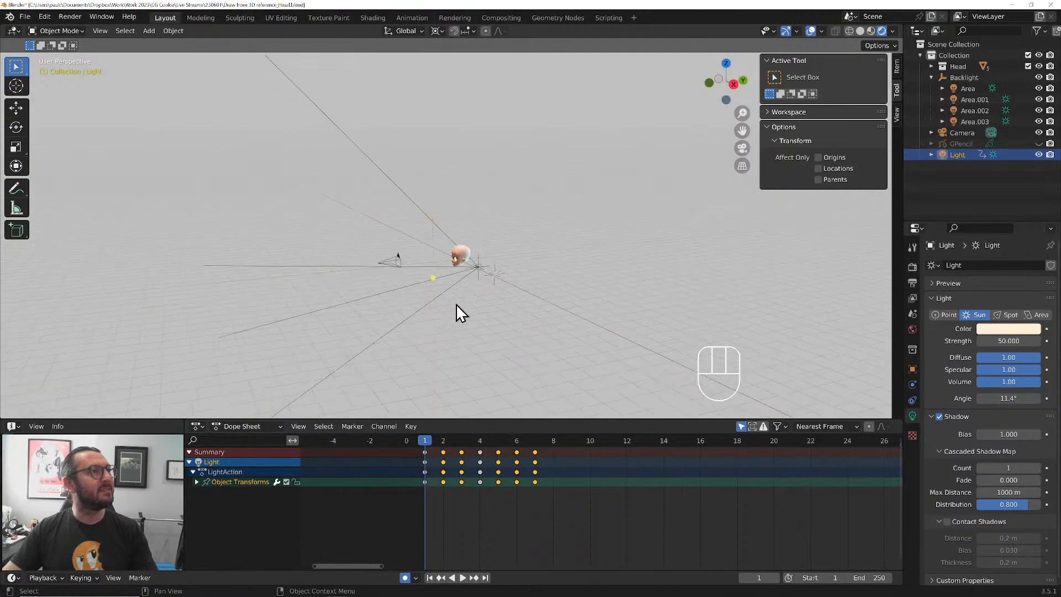
scroll(453, 299, "up", 6)
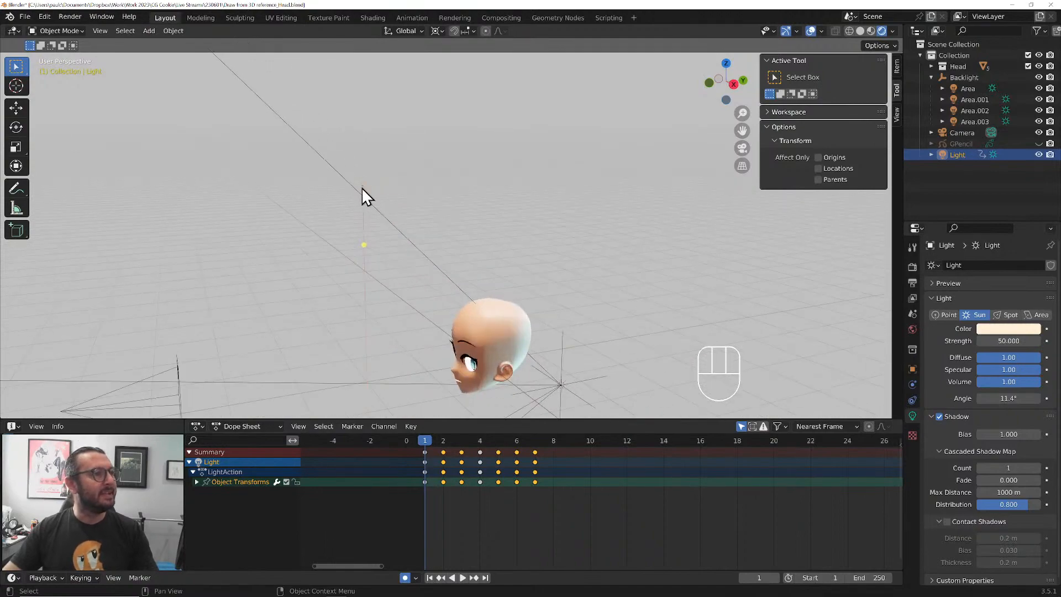
left_click(860, 31)
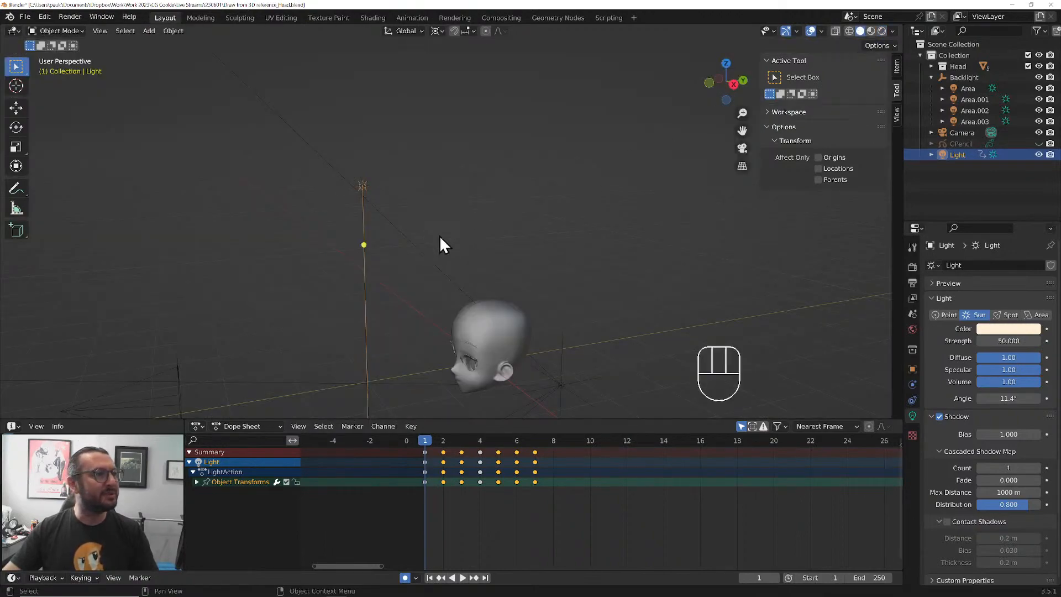
middle_click_drag(398, 304, 434, 222, "shift")
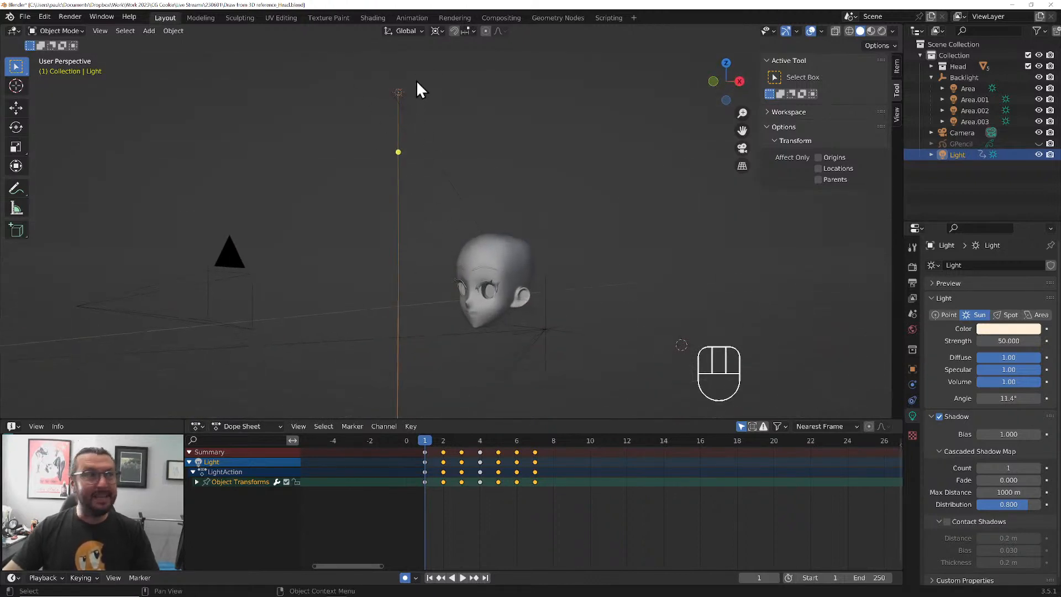
key("Right")
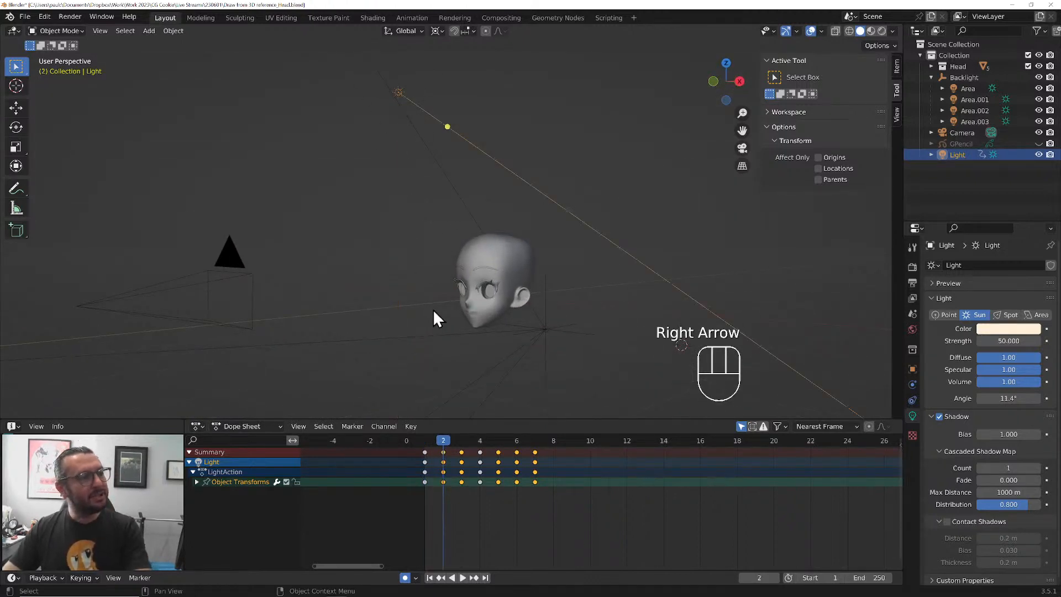
key("Right")
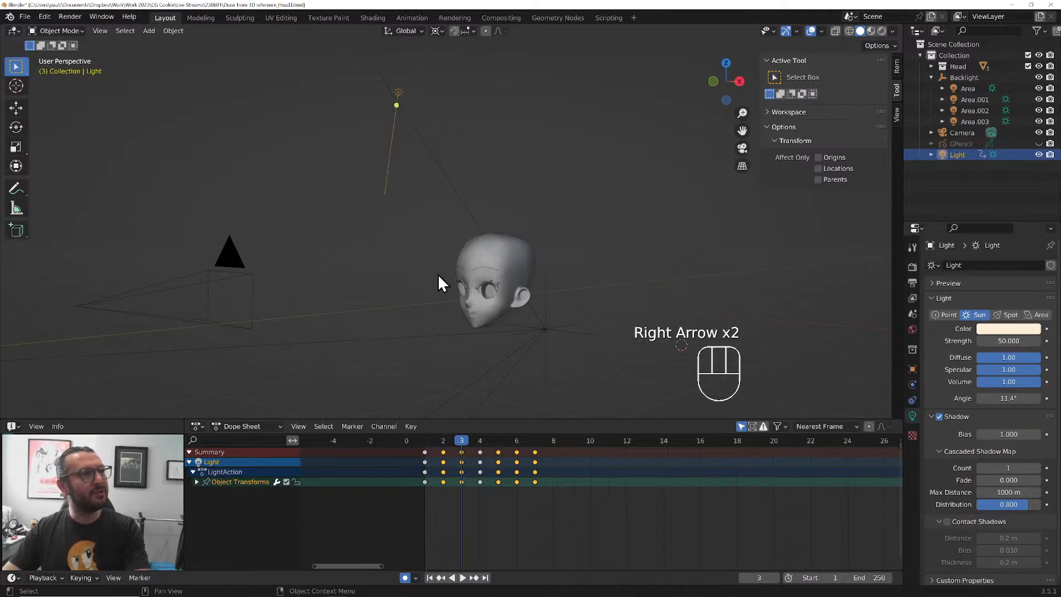
key("Right")
key("Left")
key("Left")
key("Left")
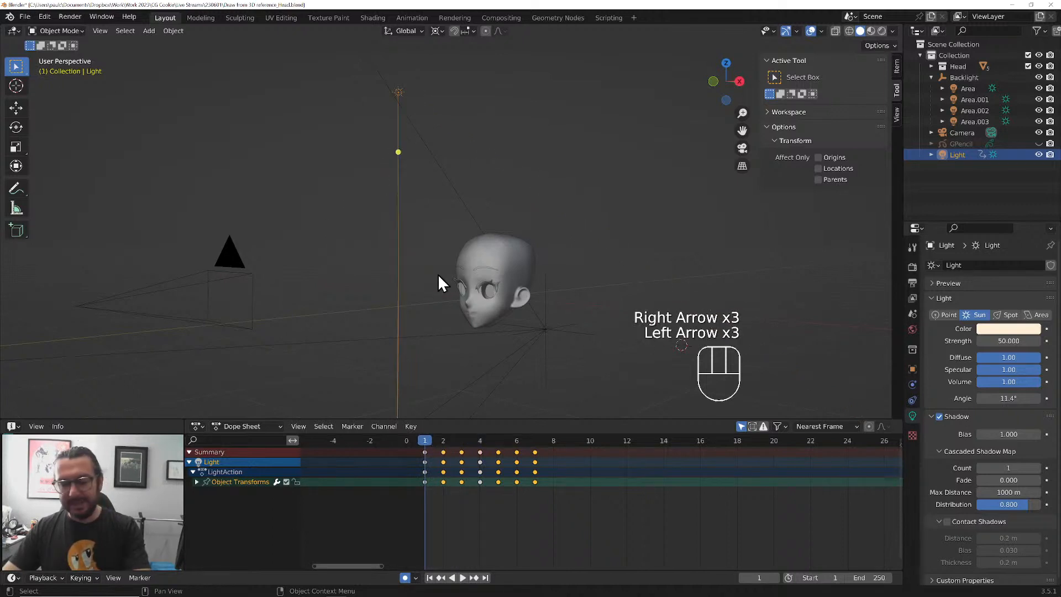
Return to the camera view with rendered shading and step through to frame 7 to compare the lighting on the head
key("KP_0")
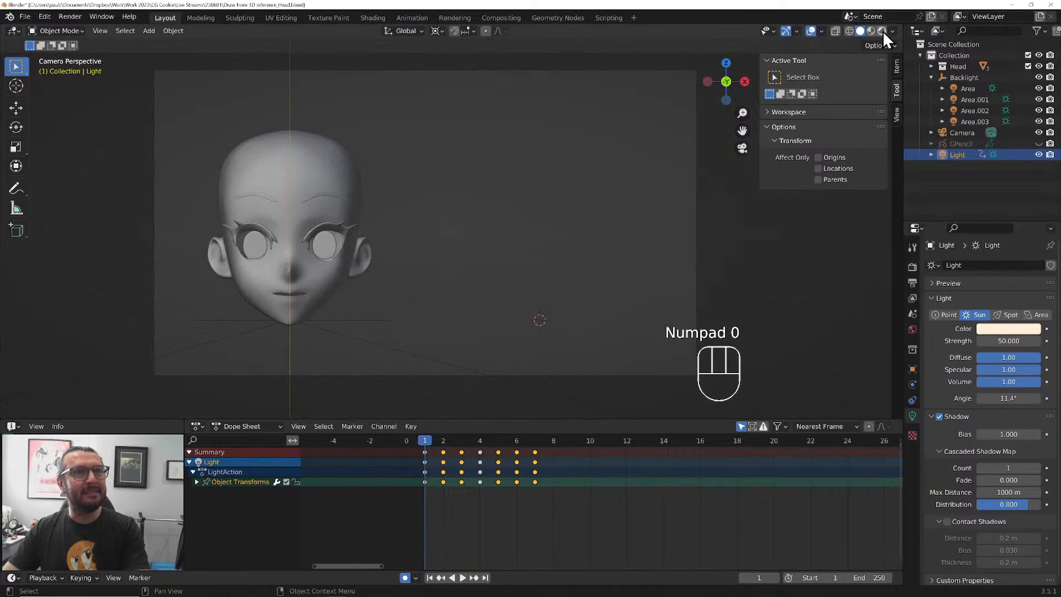
left_click(881, 31)
key("Right")
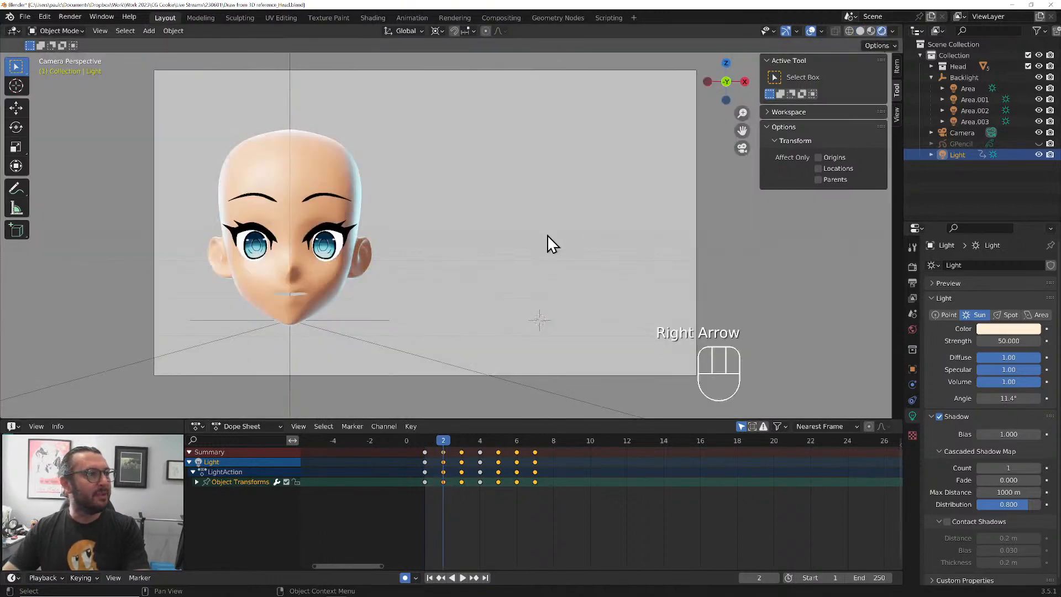
key("Right")
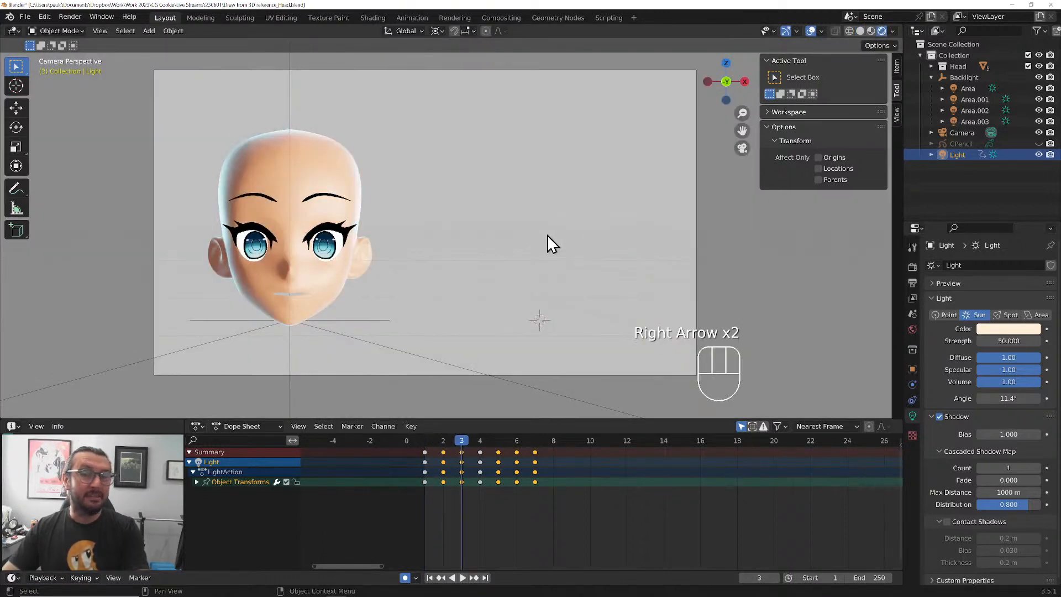
key("Right")
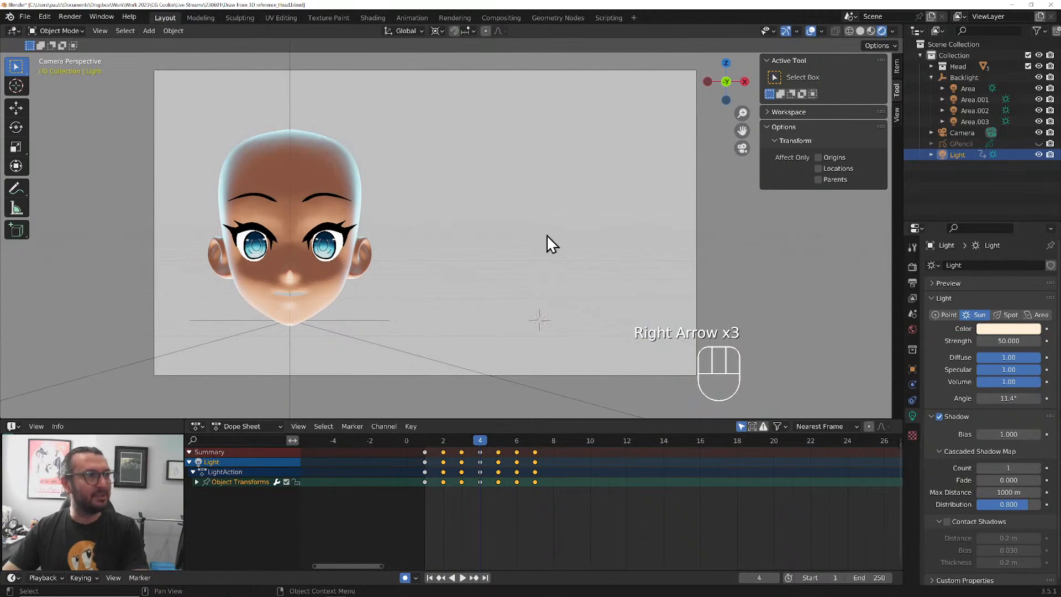
key("Right")
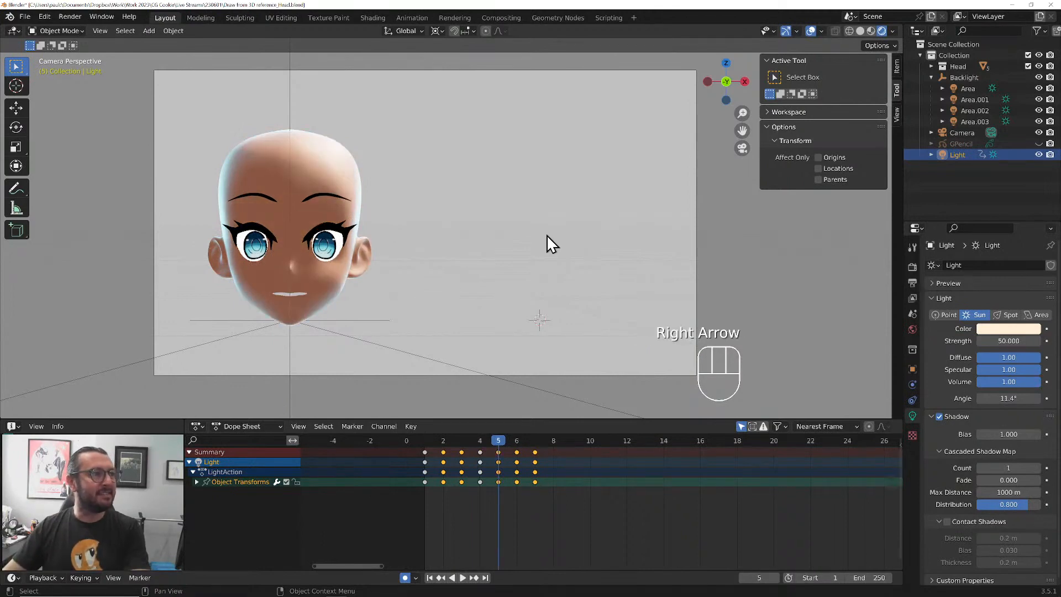
key("Right")
key("Right")
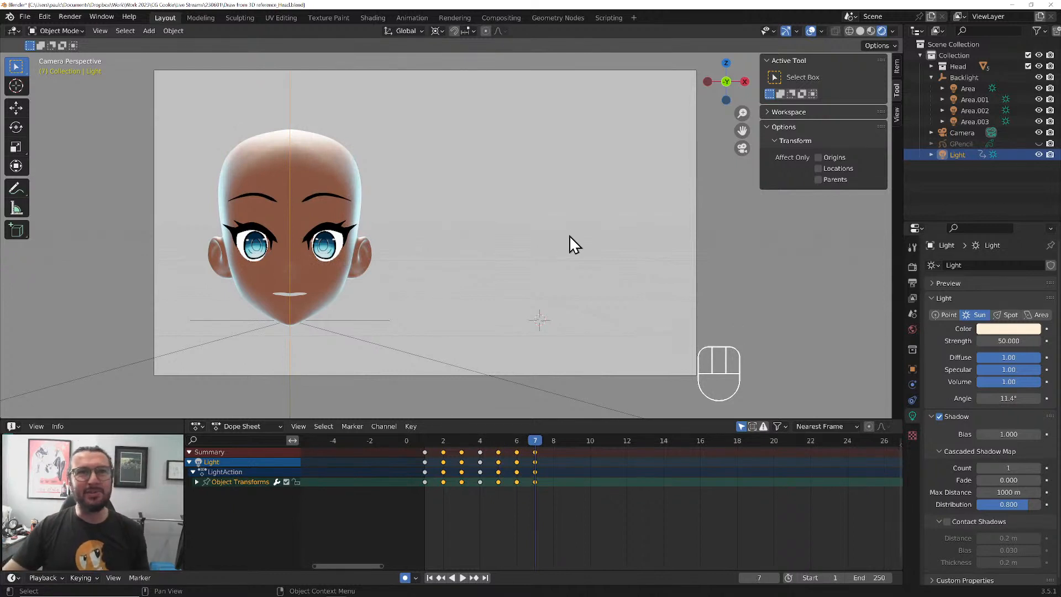
Hide the Backlight and its four area lights, and step back to frame 3 to examine the head under the main Light alone
left_click_drag(1039, 78, 1040, 122)
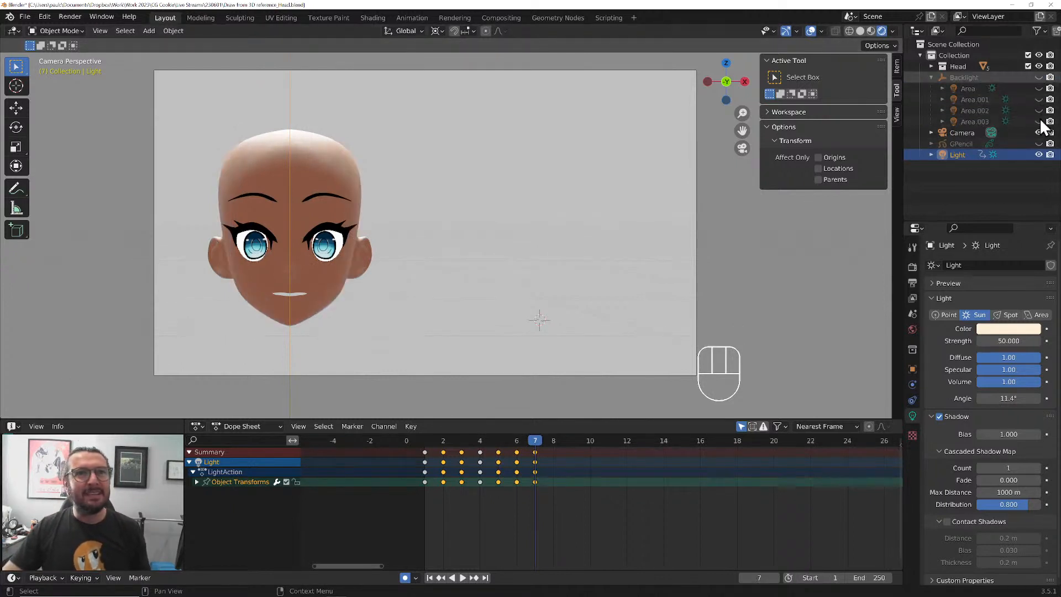
key("Left")
key("Left")
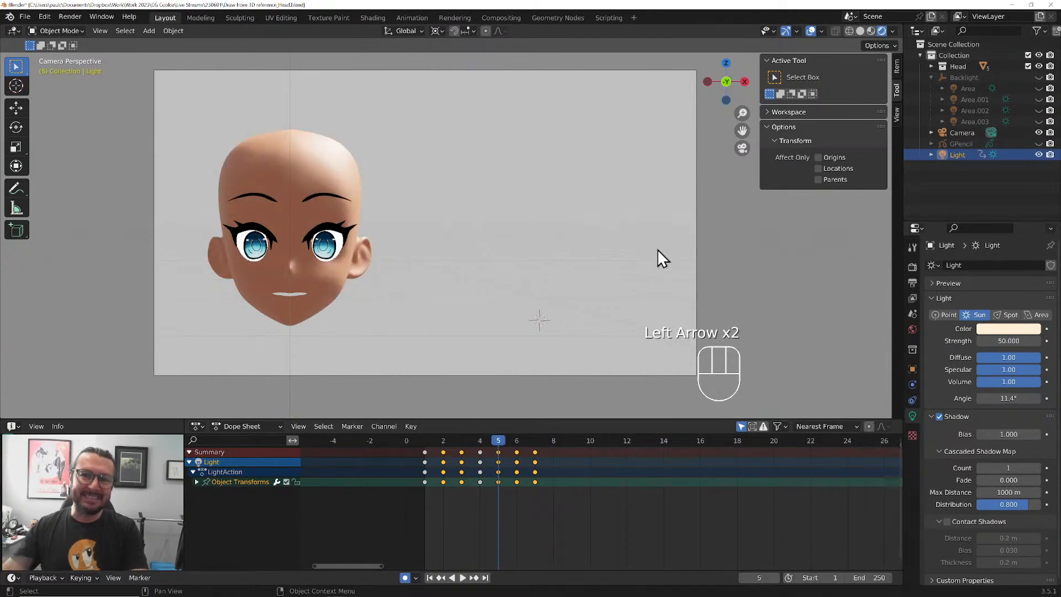
key("Left")
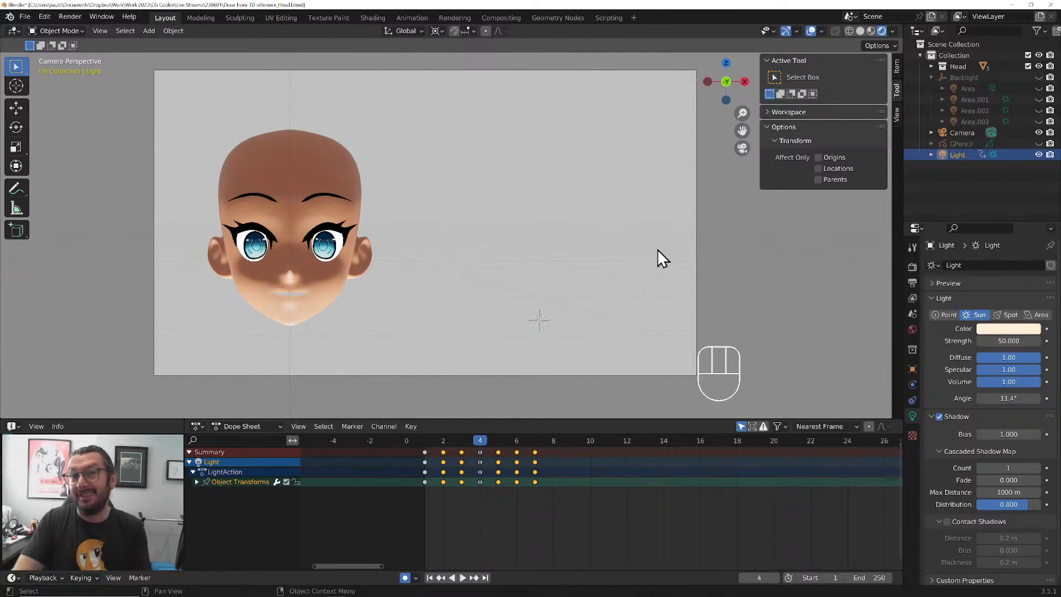
key("Left")
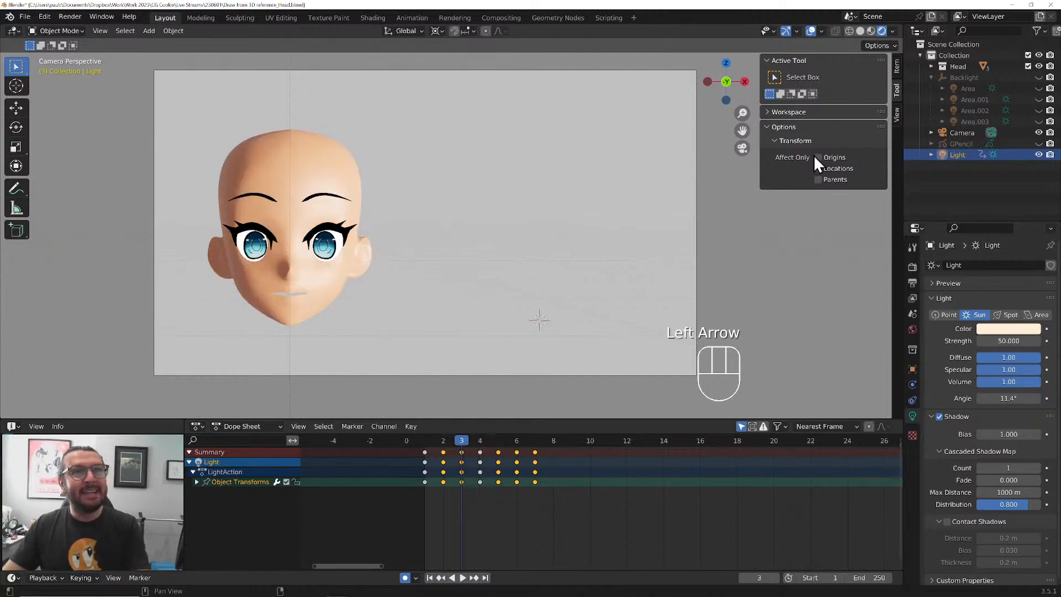
Show the Backlight and its four area lights again, compare the neighbouring frames, and return to frame 1
left_click(1039, 77)
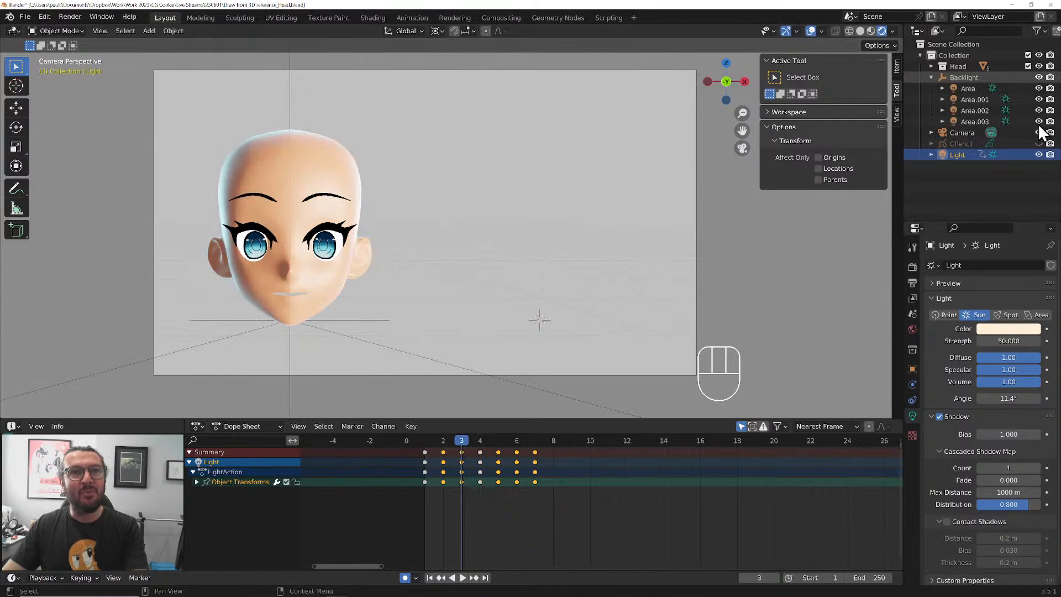
key("Right")
key("Right")
key("Left")
key("Left")
key("Left")
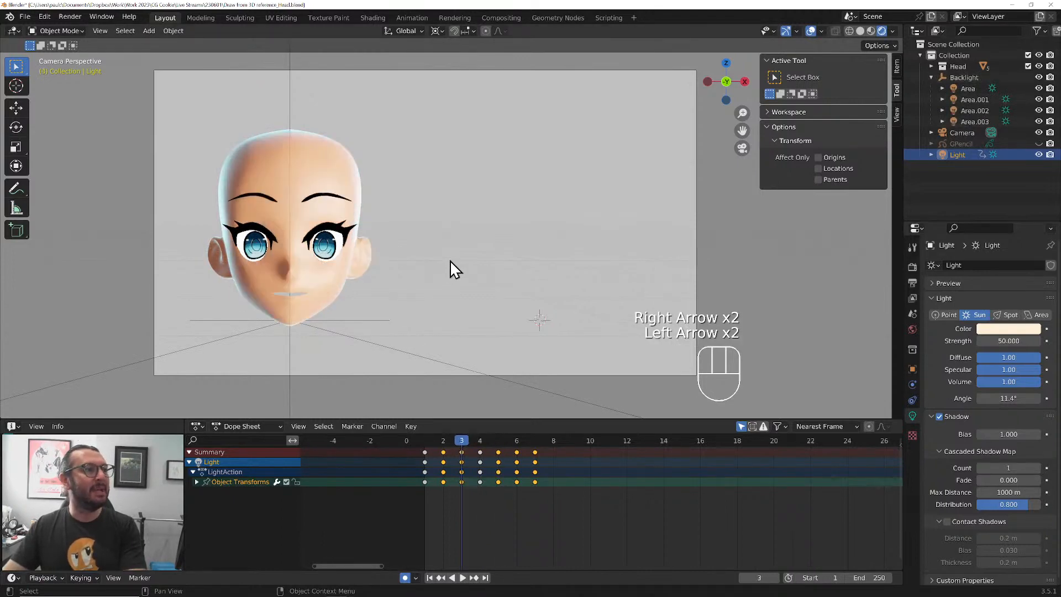
key("Left")
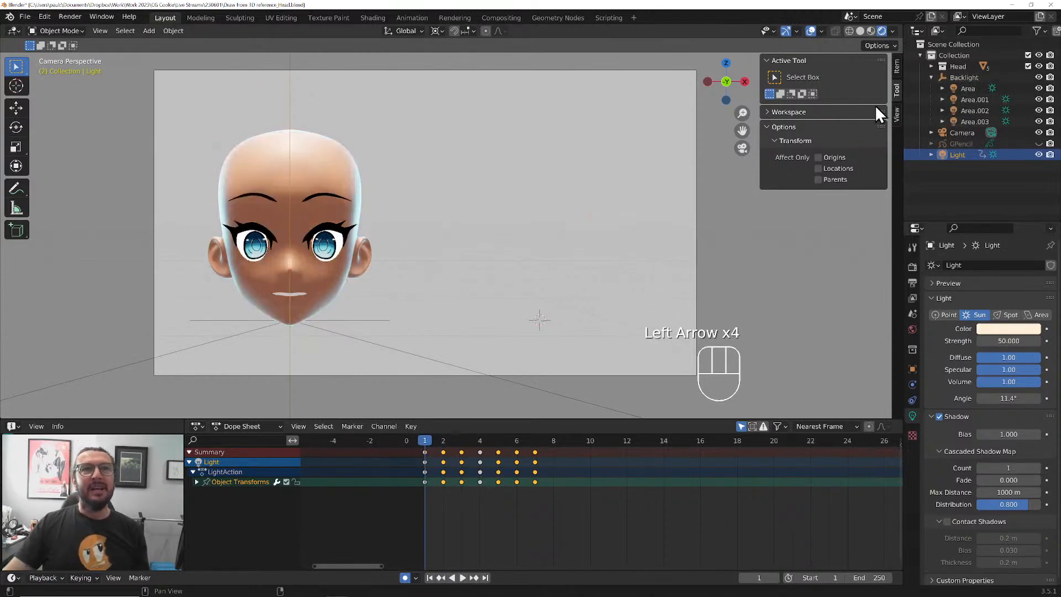
Collapse the Backlight hierarchy, then unhide and select the GPencil object
left_click(931, 77)
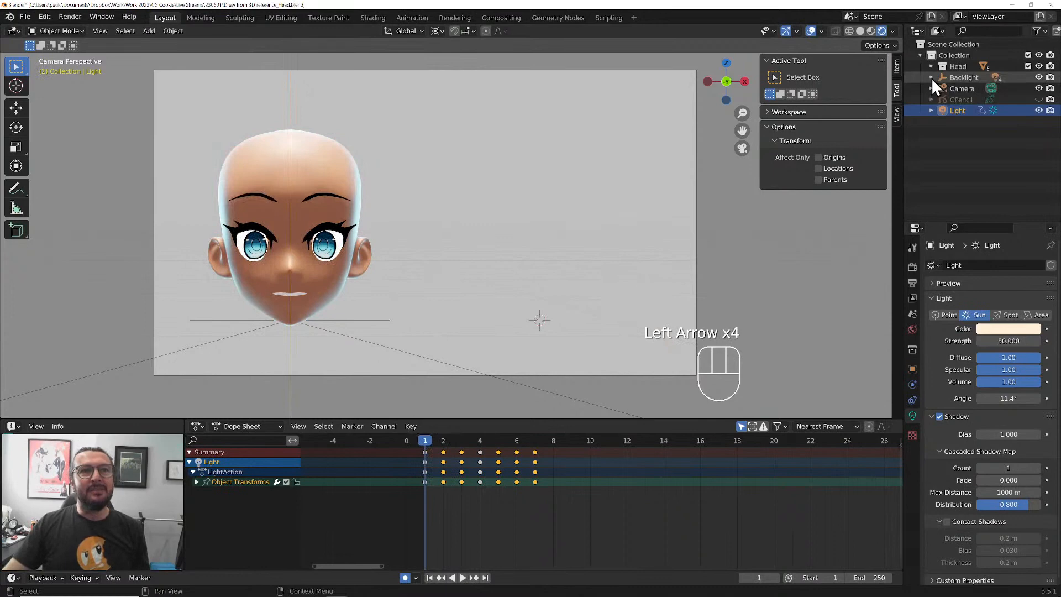
left_click(1039, 99)
left_click(966, 100)
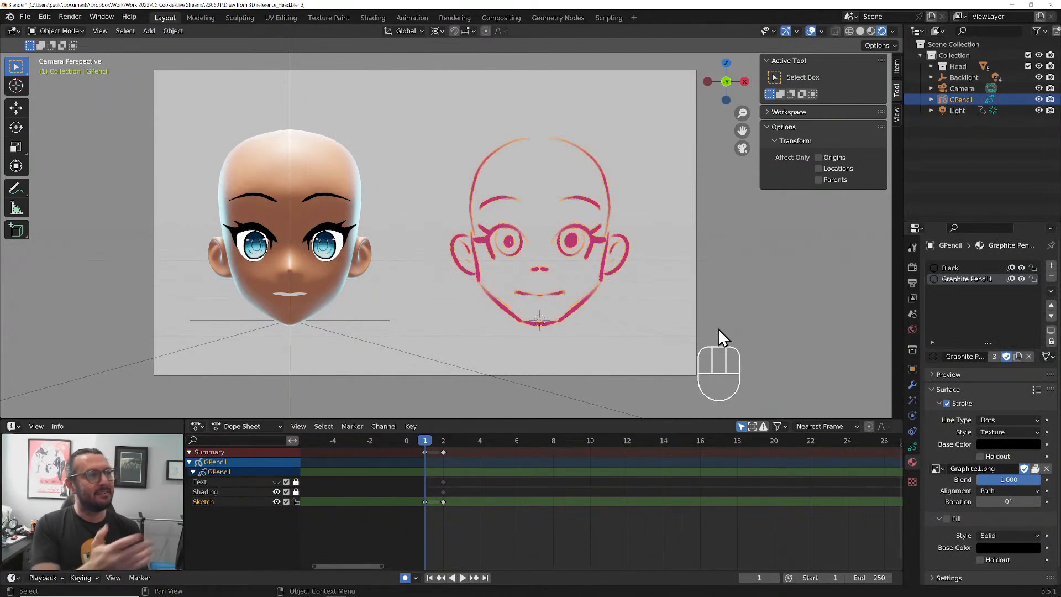
Display the GPencil object's layers, make the Shading layer active, and deselect the object in the viewport
left_click(912, 447)
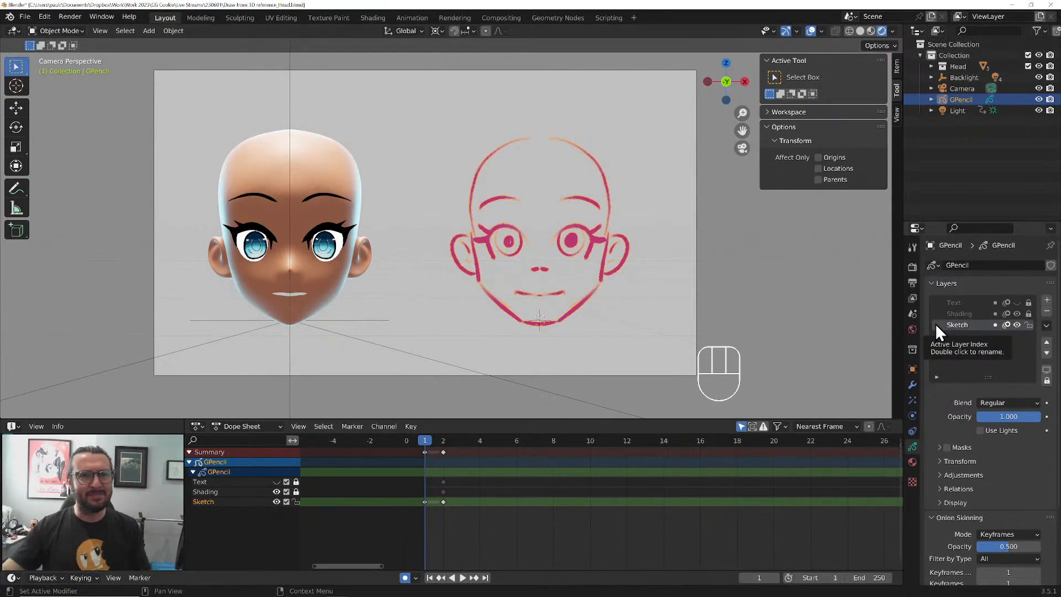
left_click(935, 324)
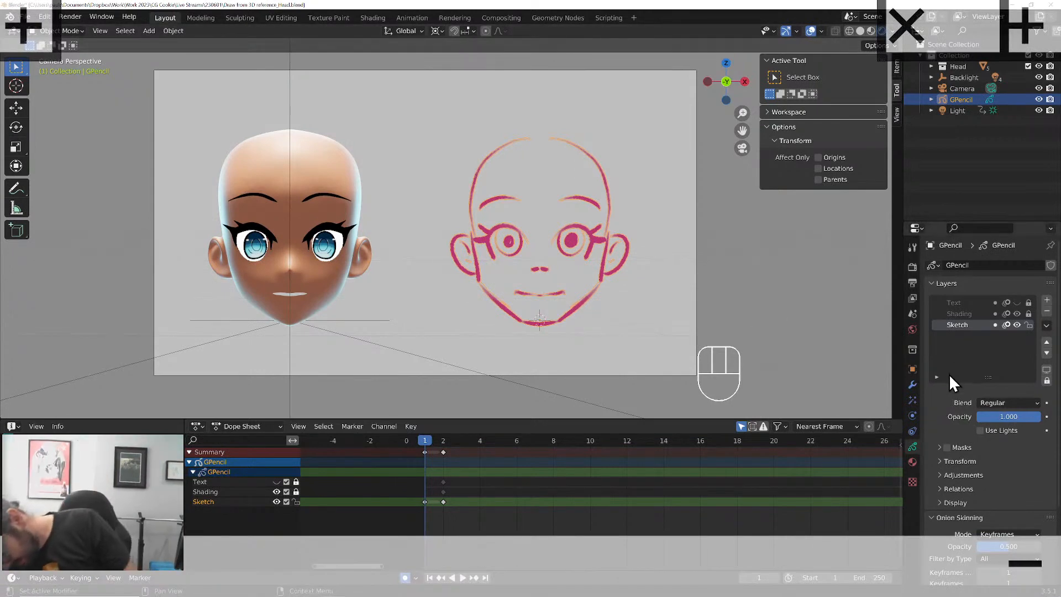
left_click(954, 314)
left_click(688, 300)
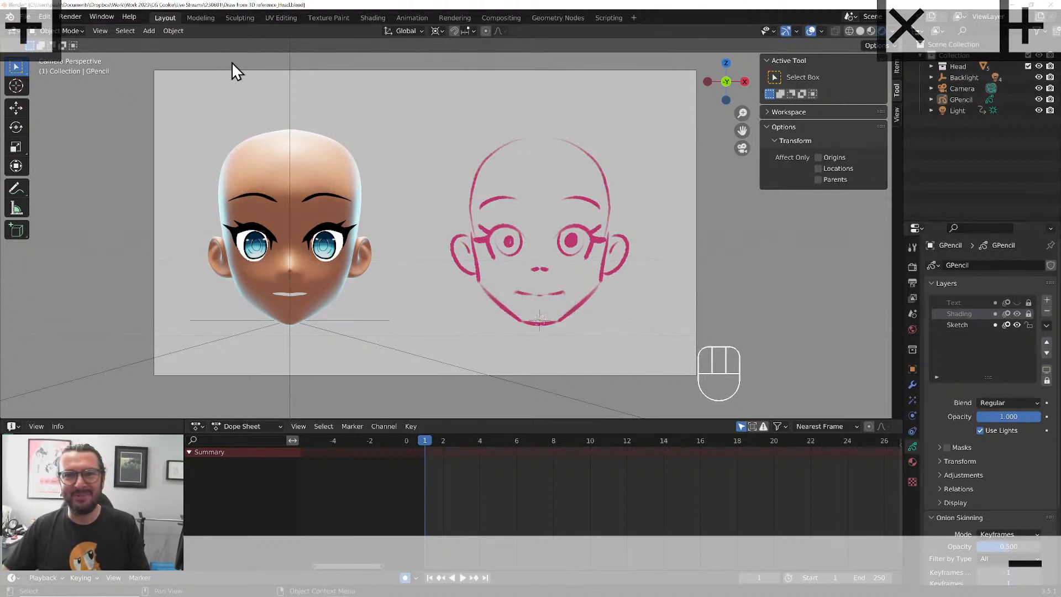
Reframe the camera view slightly, switch on Windows Magnifier and minimize its control window
middle_click_drag(393, 327, 402, 357, "shift")
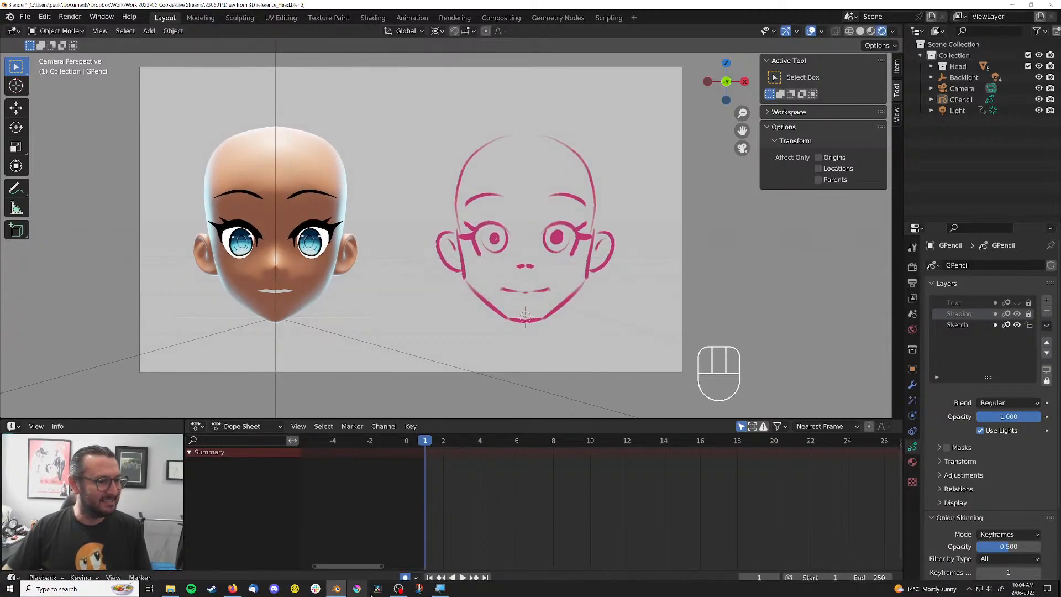
key("super+plus")
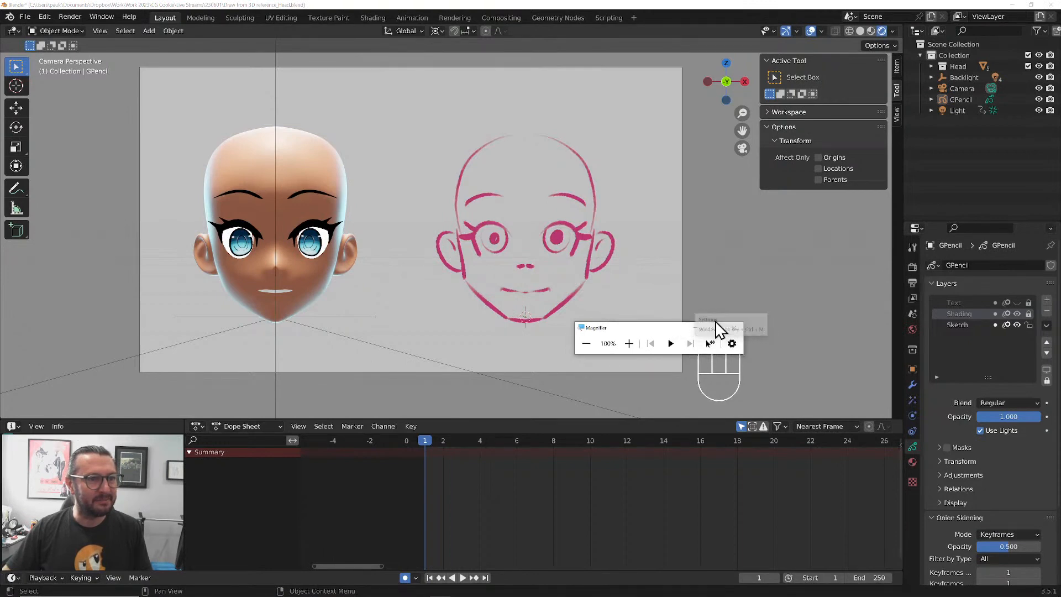
left_click(694, 328)
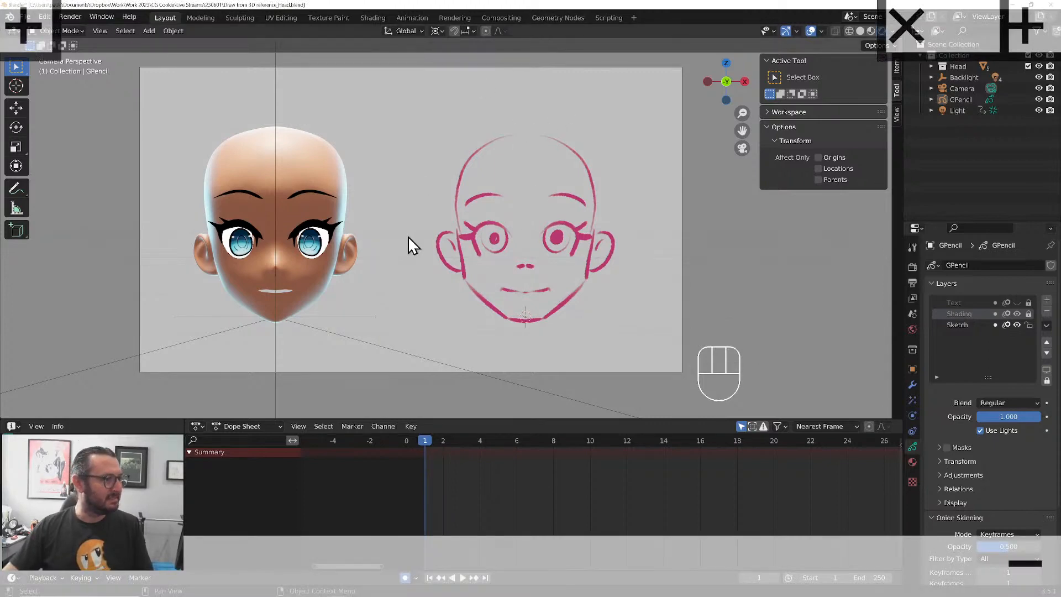
Unlock the GPencil object's Shading layer, lock its Sketch layer, and switch the object to Draw Mode
left_click(1028, 313)
left_click(1028, 324)
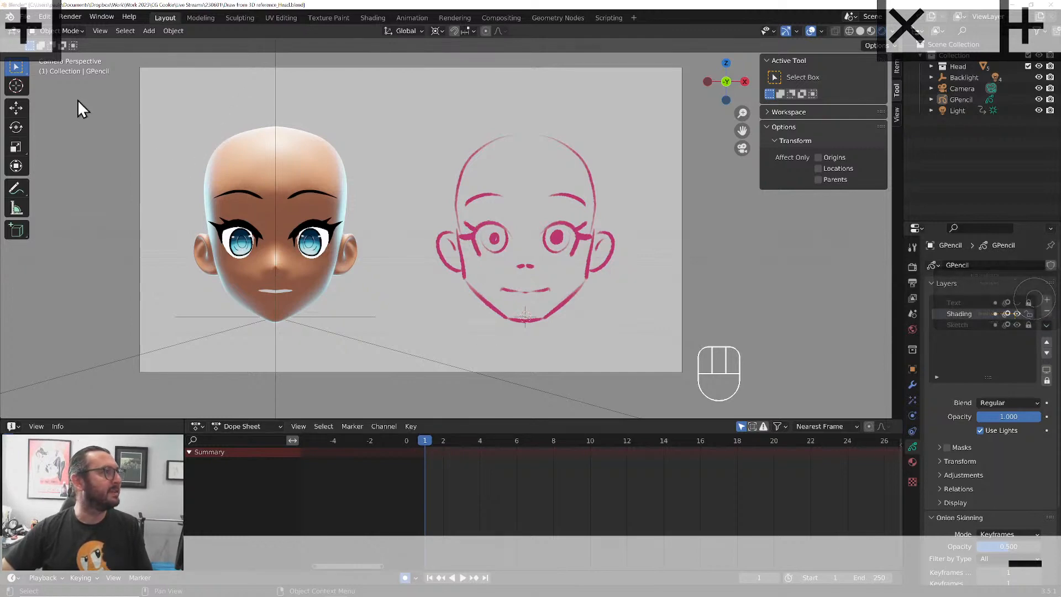
left_click(77, 31)
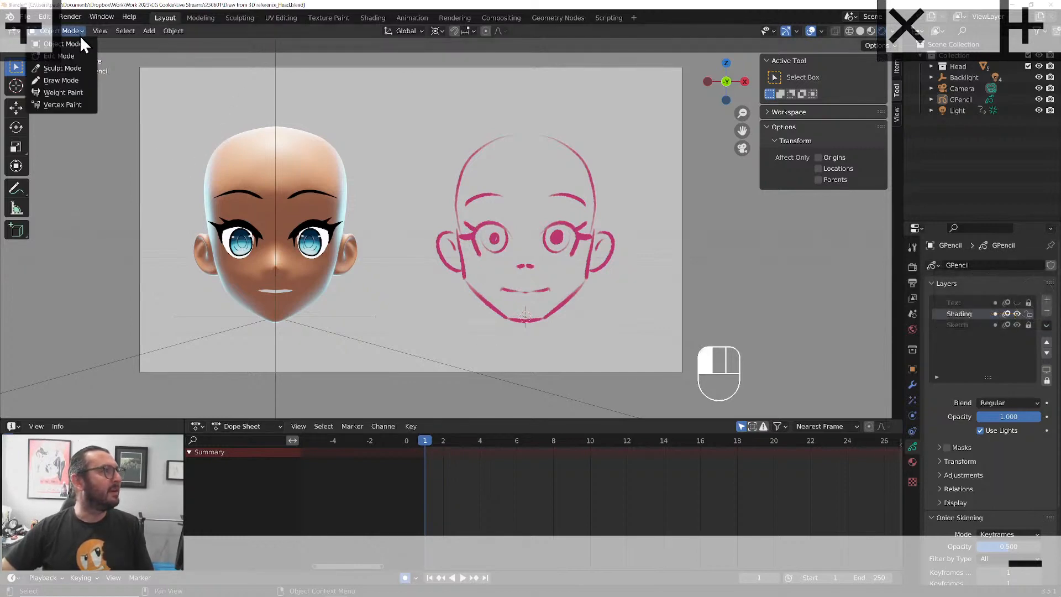
left_click(71, 81)
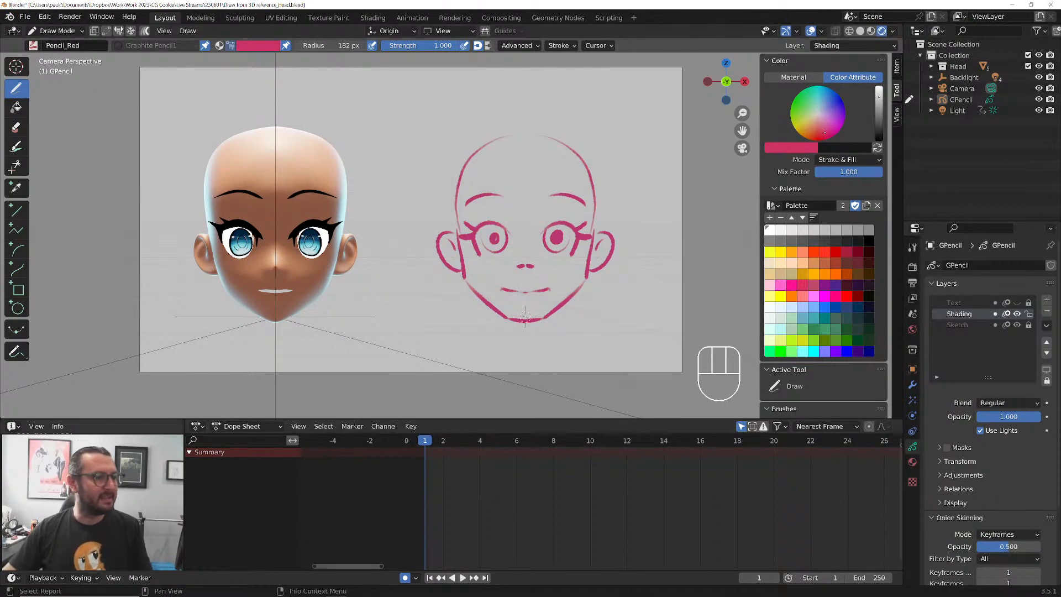
Search Windows for "mag" and launch the Magnifier app
left_click(80, 588)
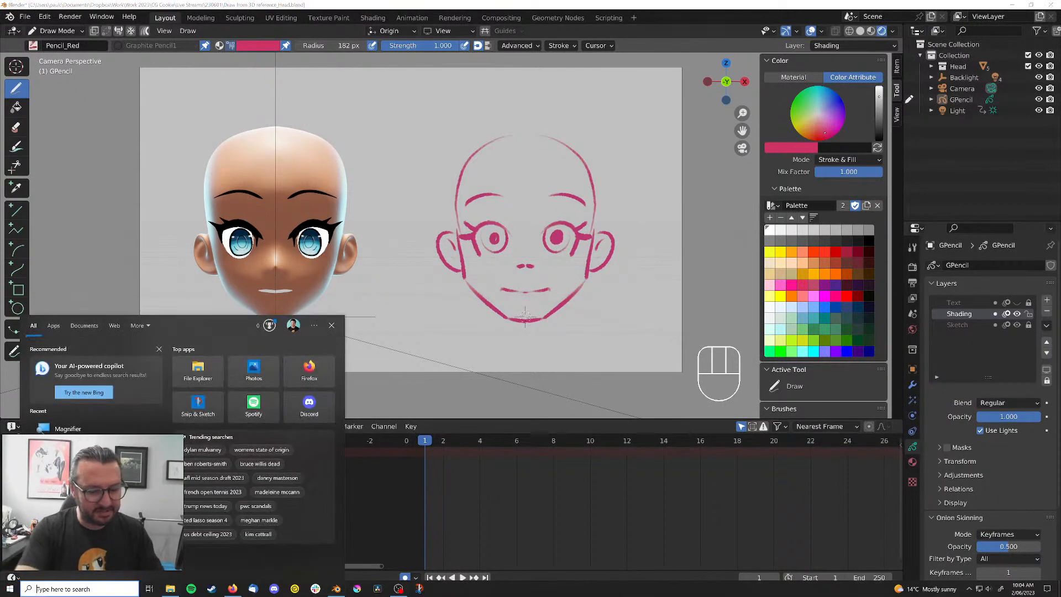
type("mag")
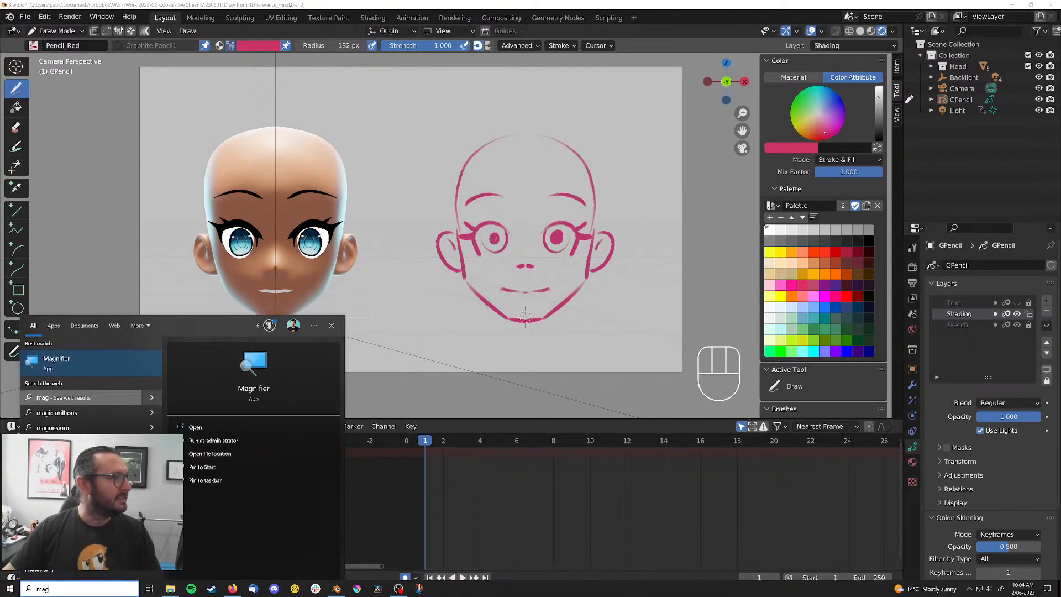
left_click(61, 363)
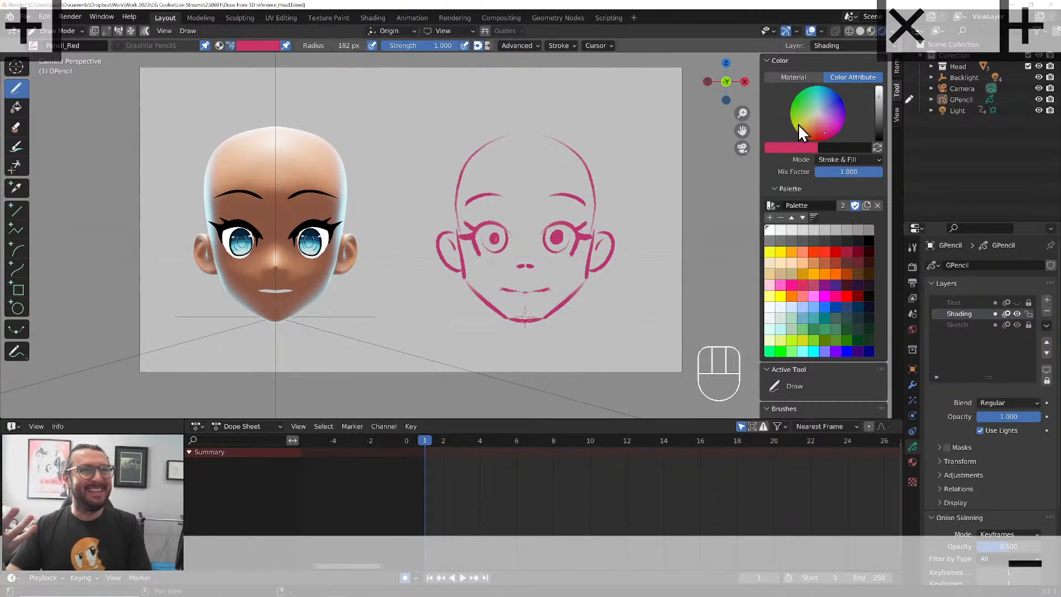
Move the Brushes panel above the Color panel in the viewport's tool sidebar
left_click_drag(880, 409, 870, 58)
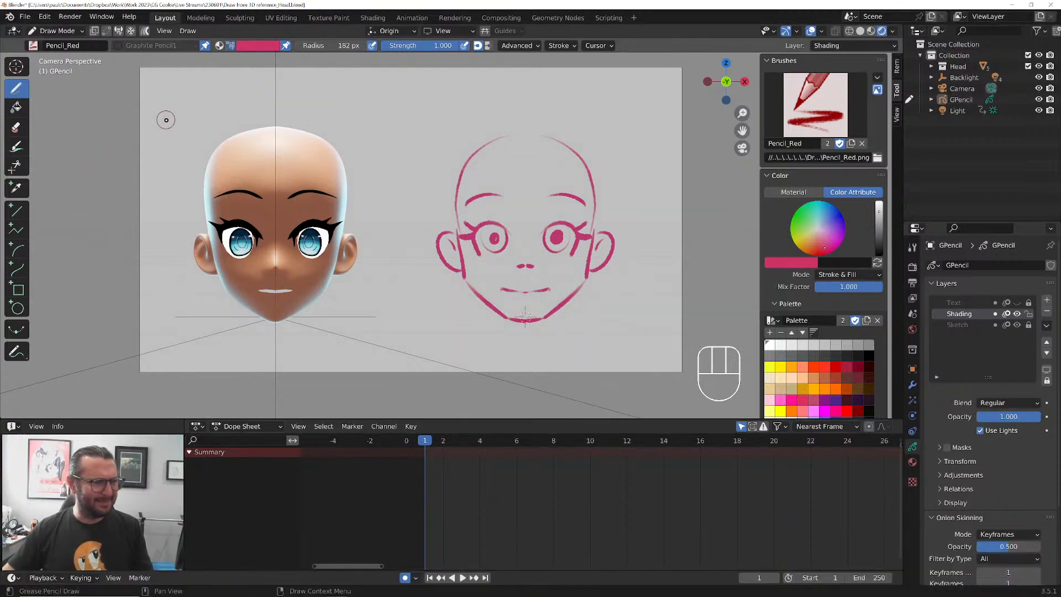
Open the Windows Magnifier settings, read through the zoom, view, pointer-following and reading options, and close the Settings window
mouse_move(513, 586)
left_click(439, 587)
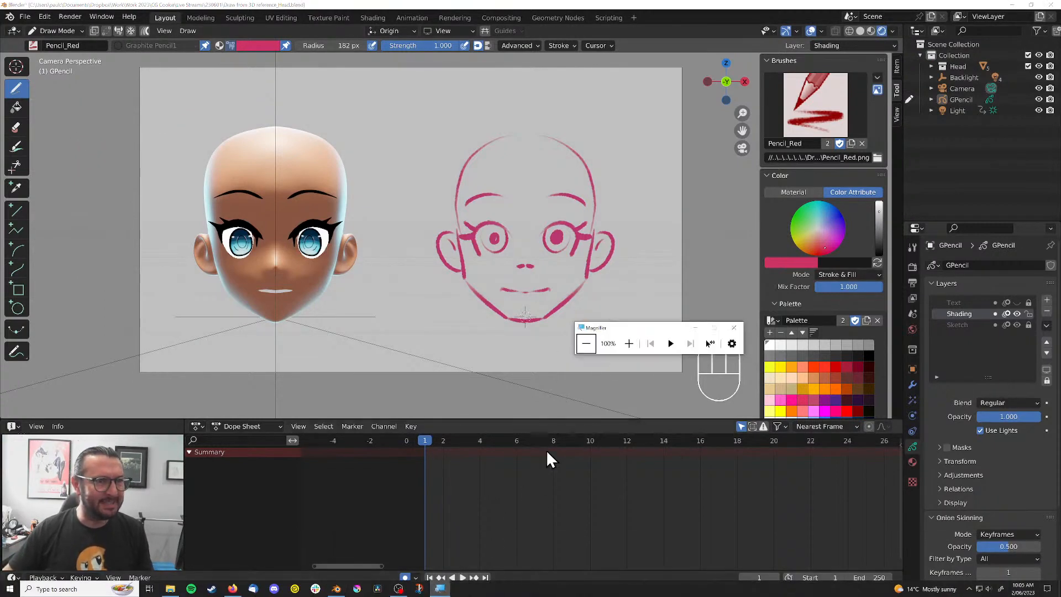
left_click(671, 344)
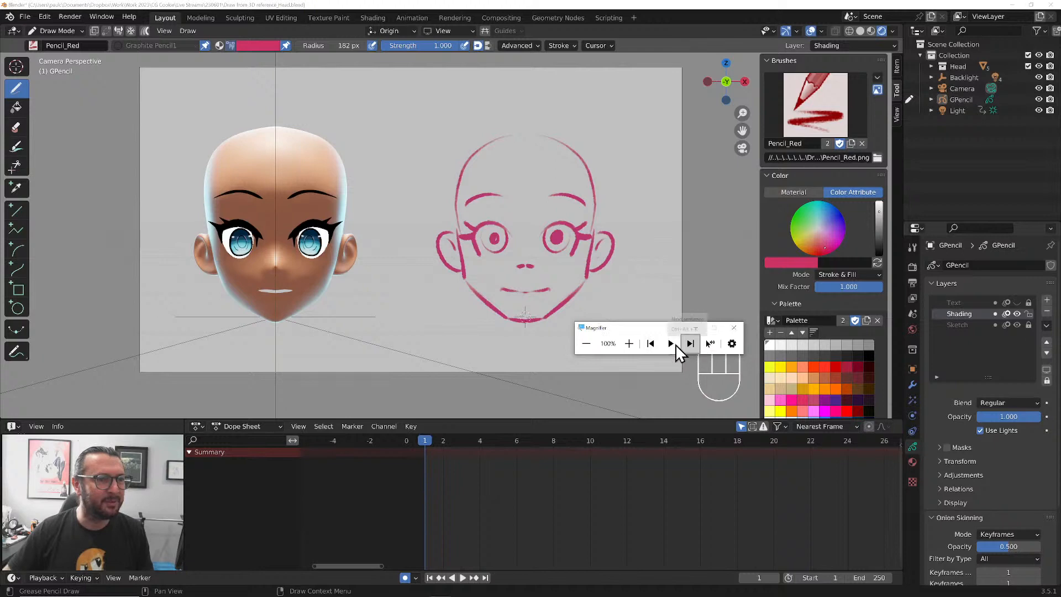
left_click(729, 343)
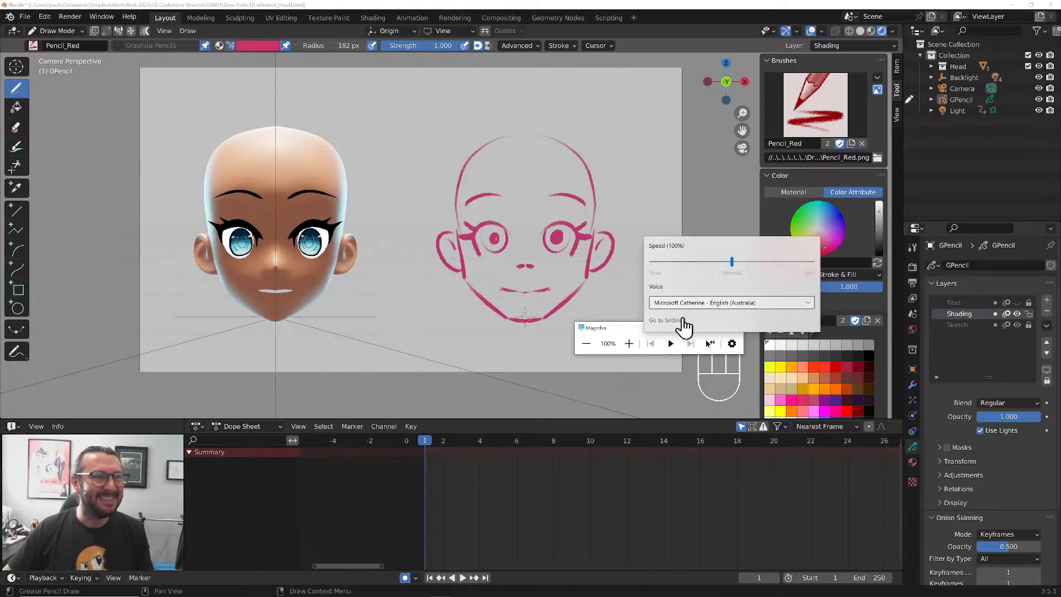
left_click(679, 321)
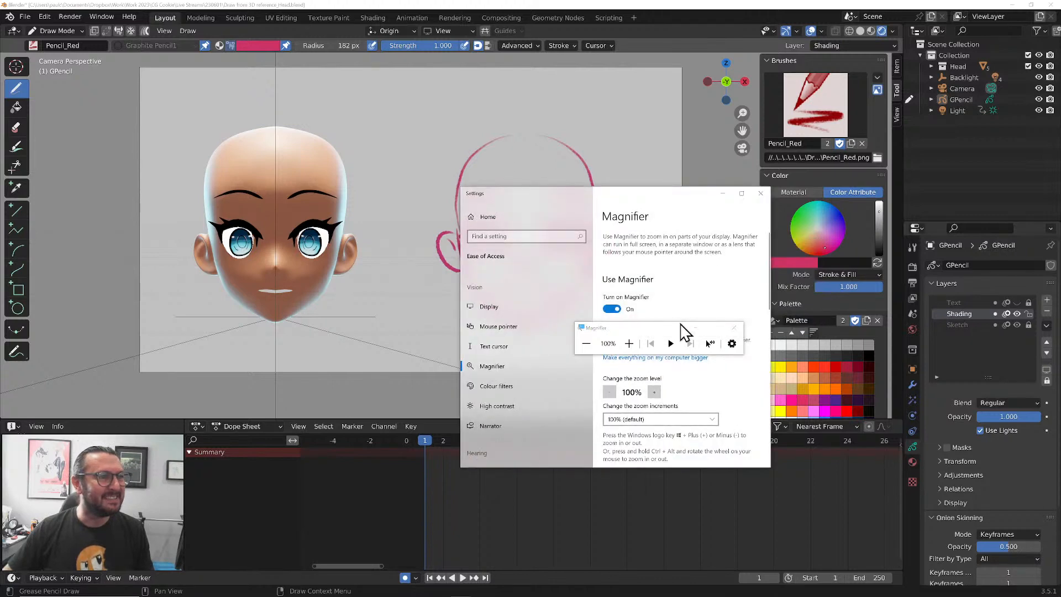
left_click_drag(685, 326, 835, 395)
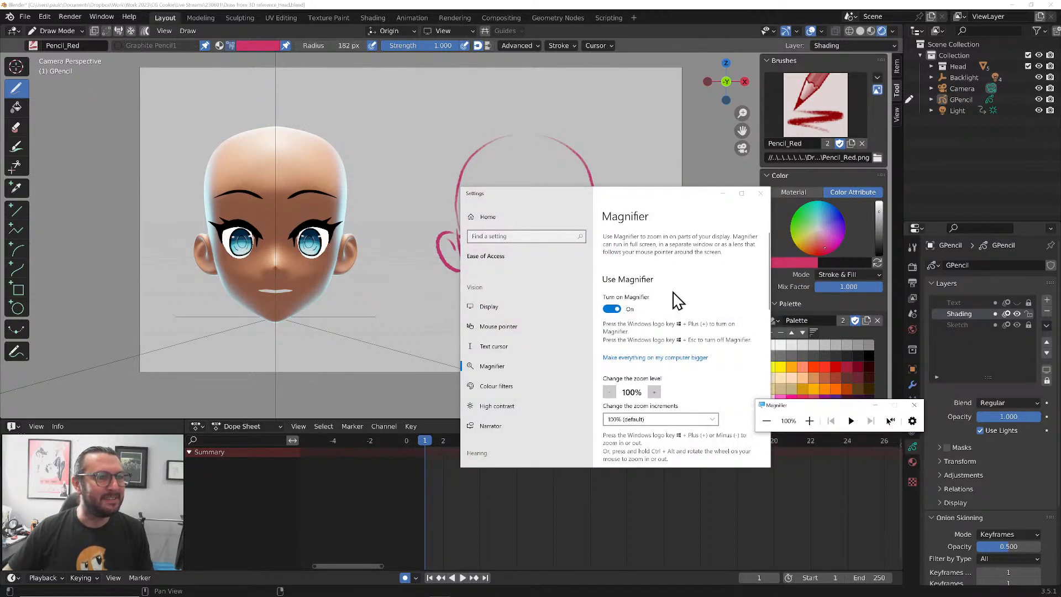
scroll(713, 390, "down", 3)
scroll(715, 386, "down", 1)
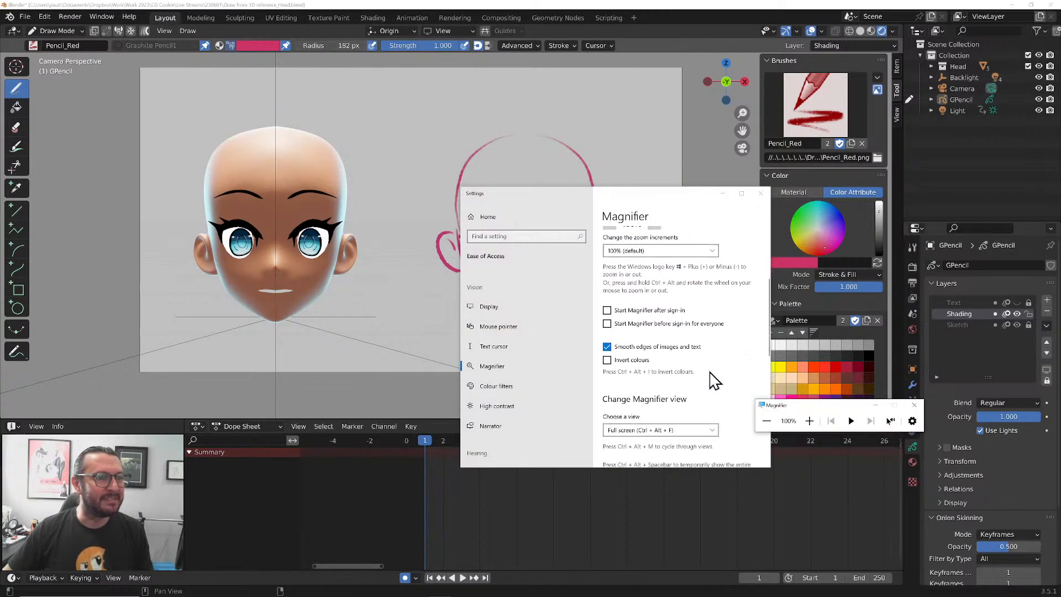
scroll(715, 380, "down", 4)
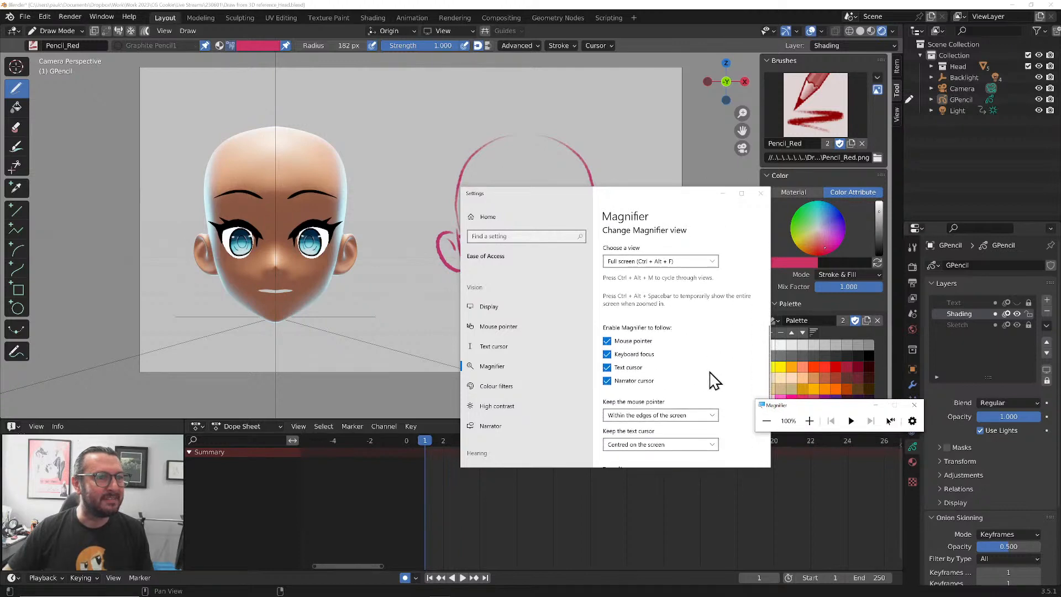
scroll(715, 380, "down", 1)
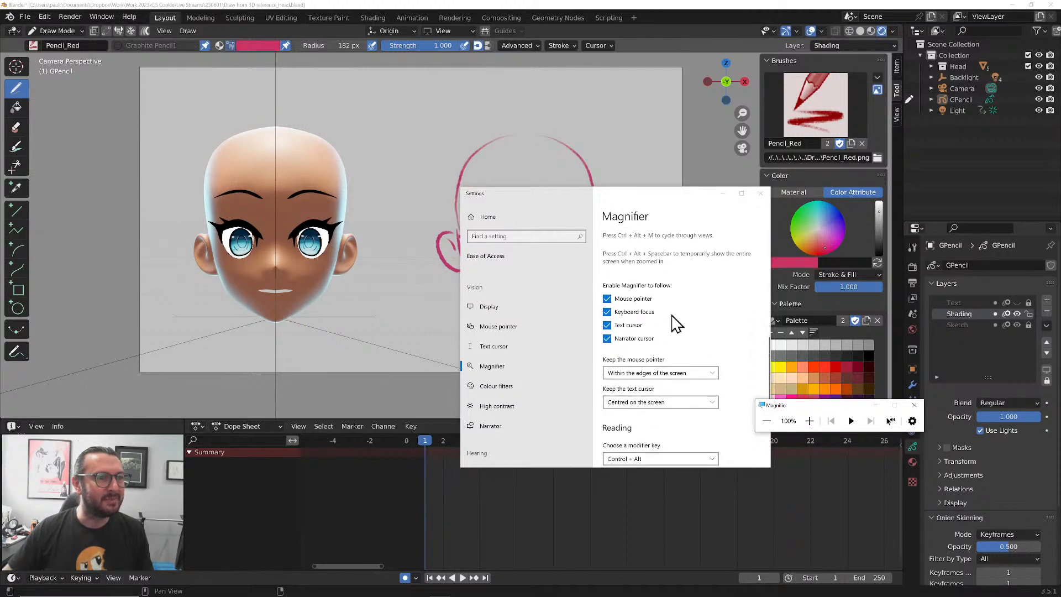
scroll(748, 342, "down", 2)
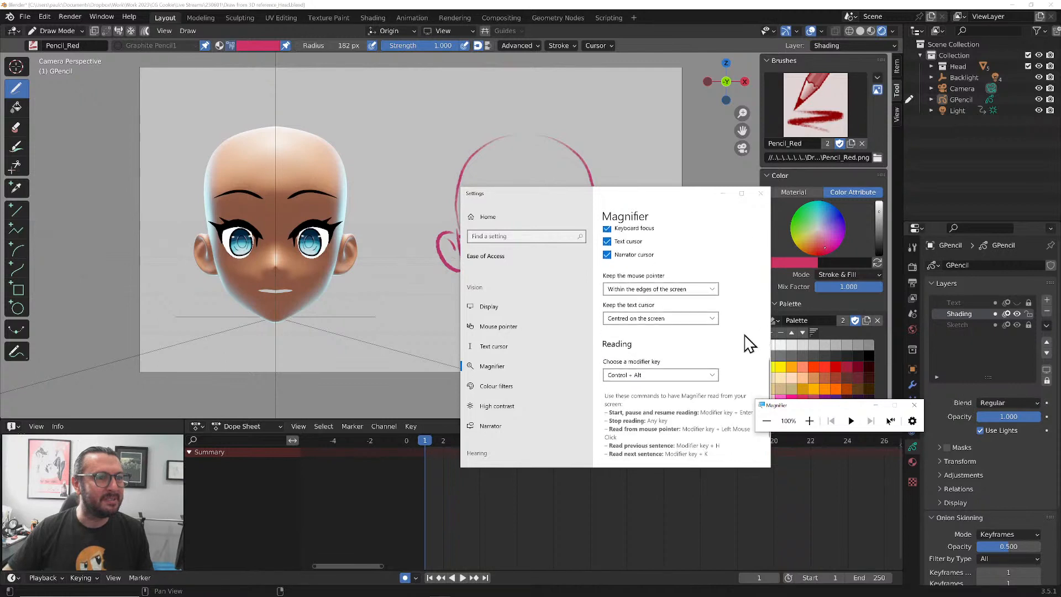
scroll(729, 325, "down", 2)
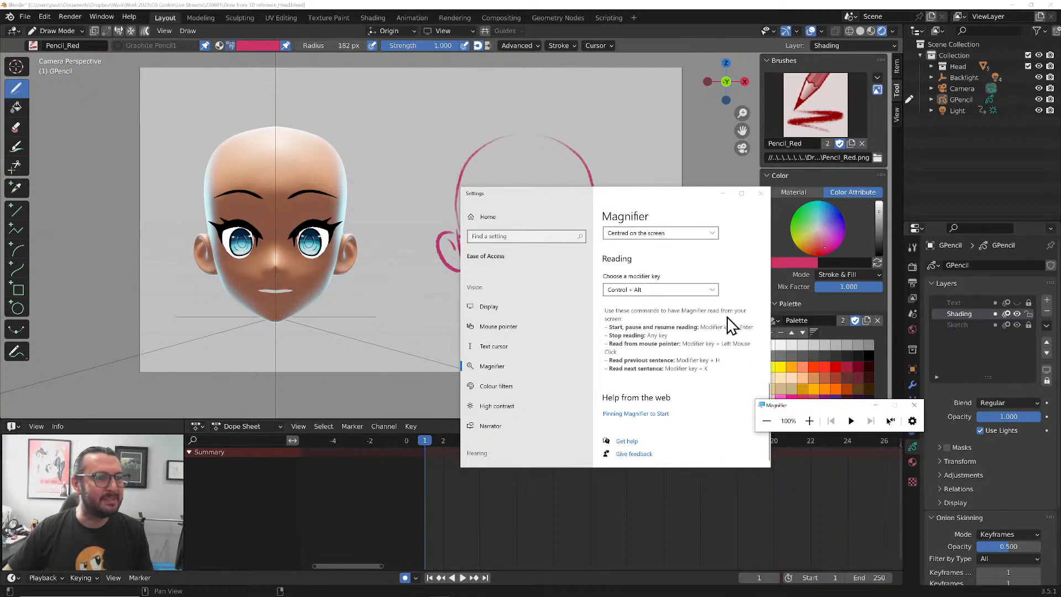
left_click(763, 194)
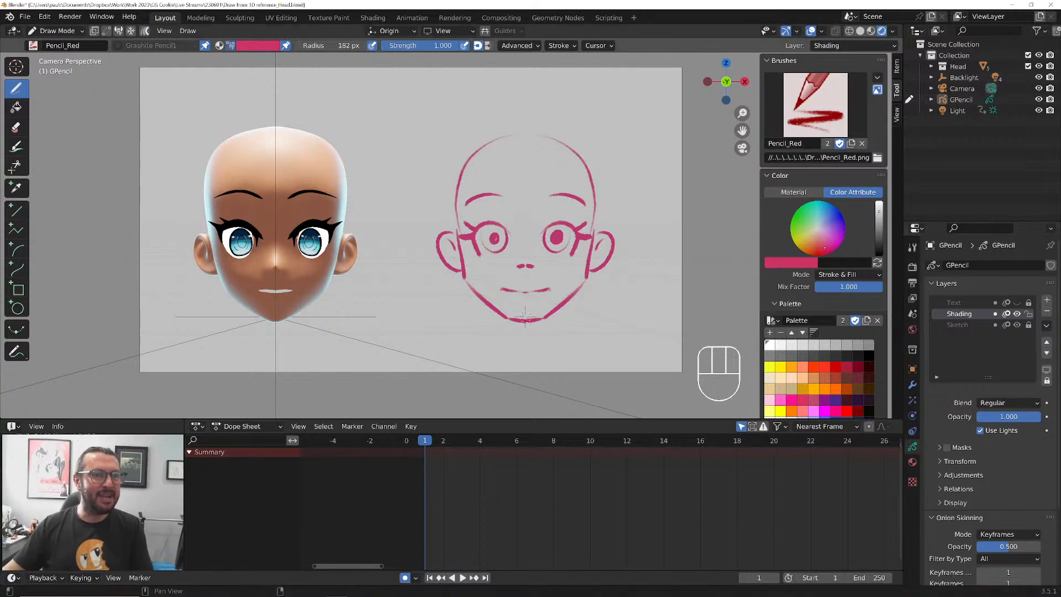
Check the available palettes, start an Append with Fake User enabled, and open Draw from 3D reference.blend as the source
left_click(772, 320)
left_click(772, 321)
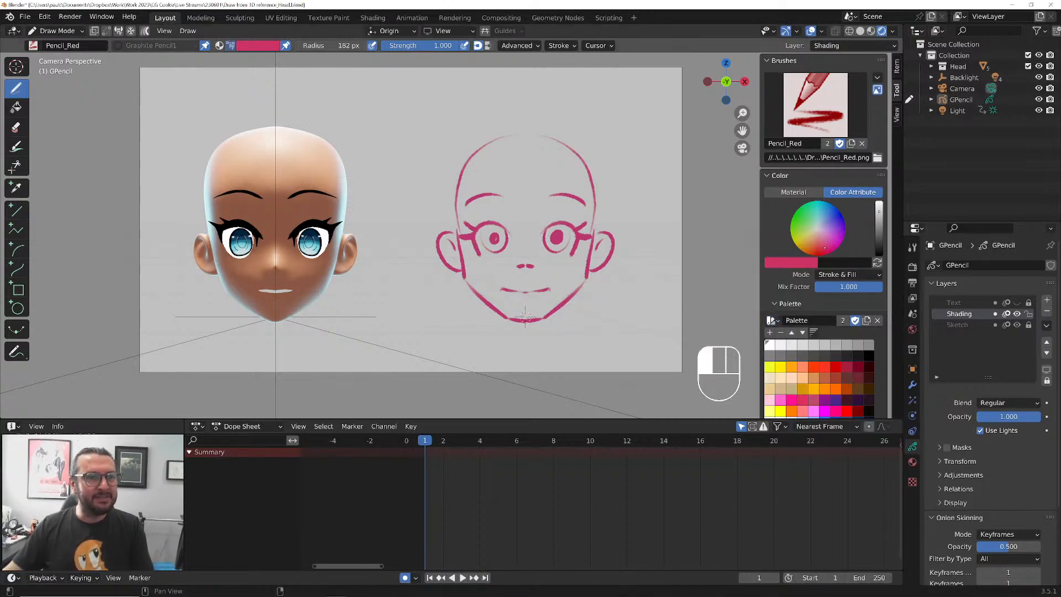
left_click(25, 16)
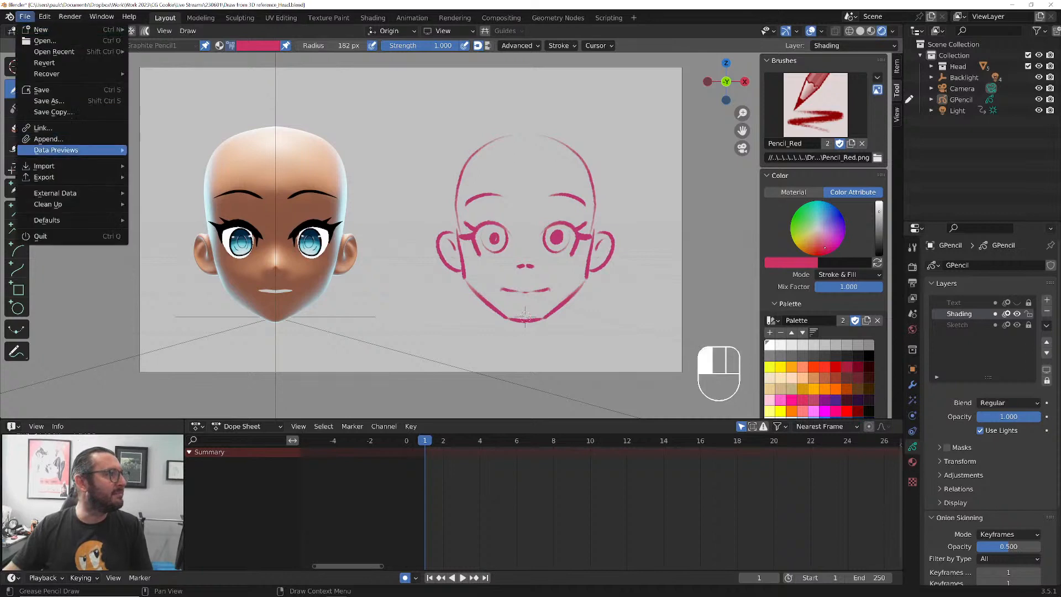
left_click(33, 138)
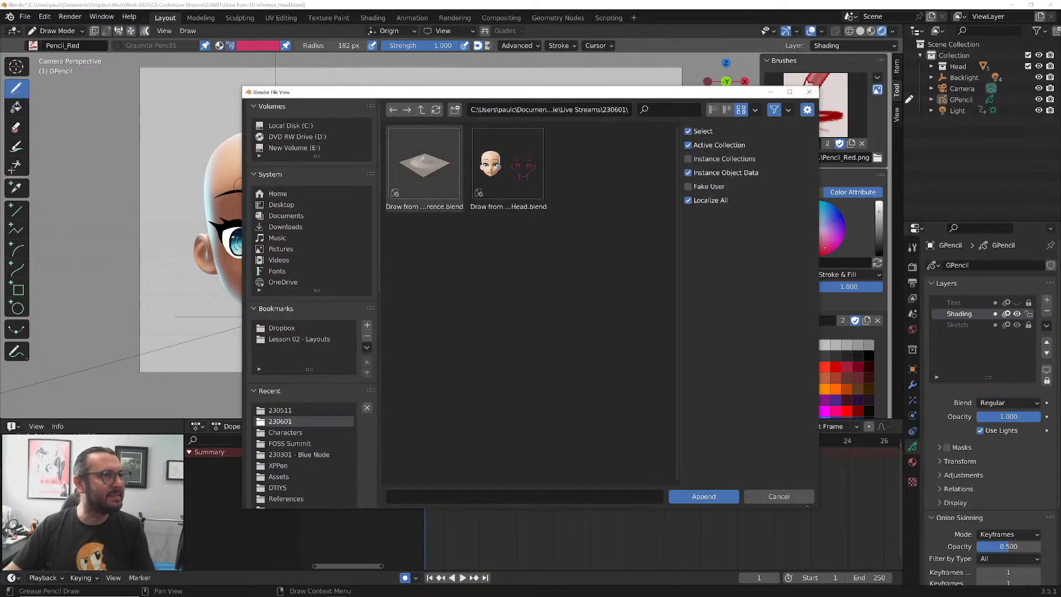
left_click(429, 168)
left_click(689, 186)
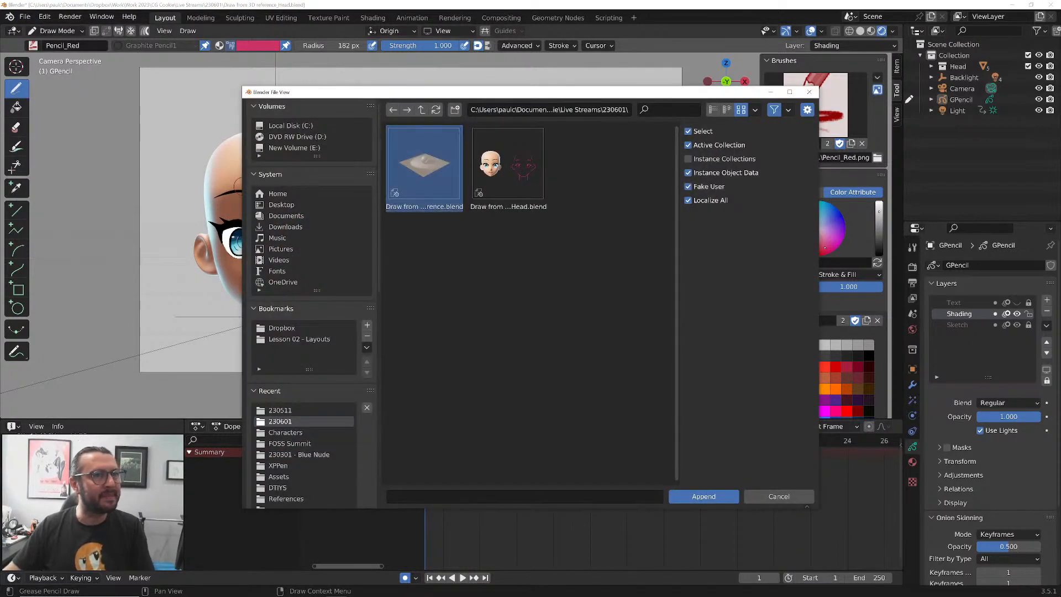
left_click(703, 497)
Append the Greyscale, Drafting Colors and Warm Tones palettes from the source file's Palette folder
scroll(508, 290, "down", 6)
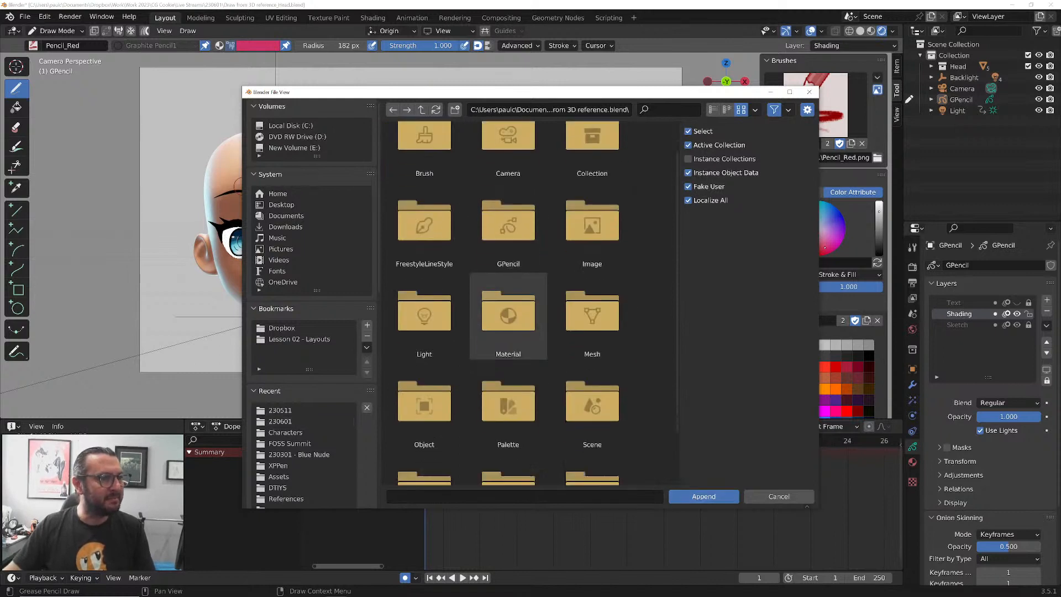
scroll(509, 288, "down", 2)
double_click(508, 343)
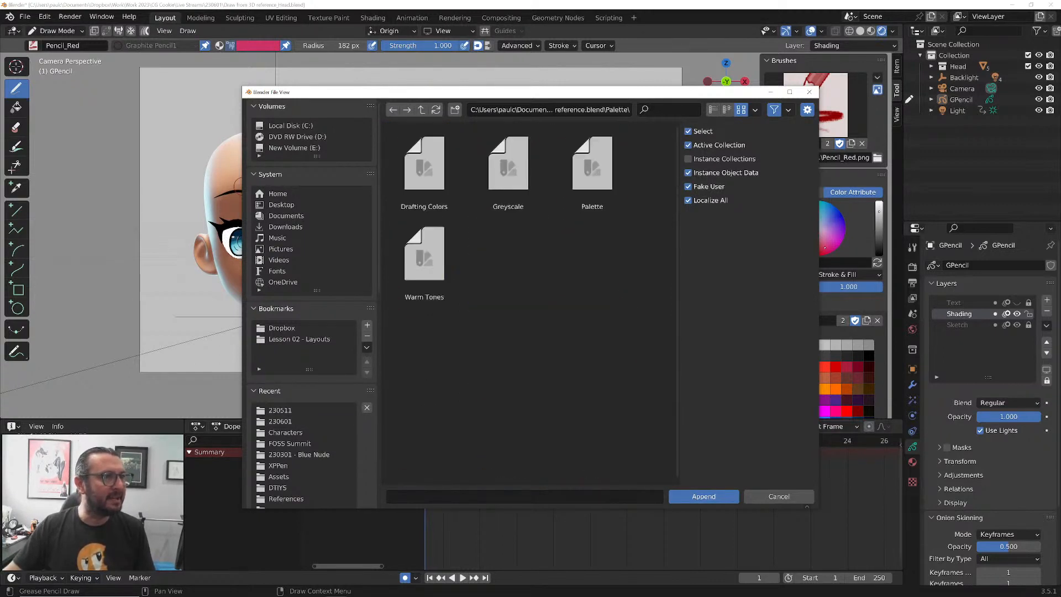
left_click(508, 168)
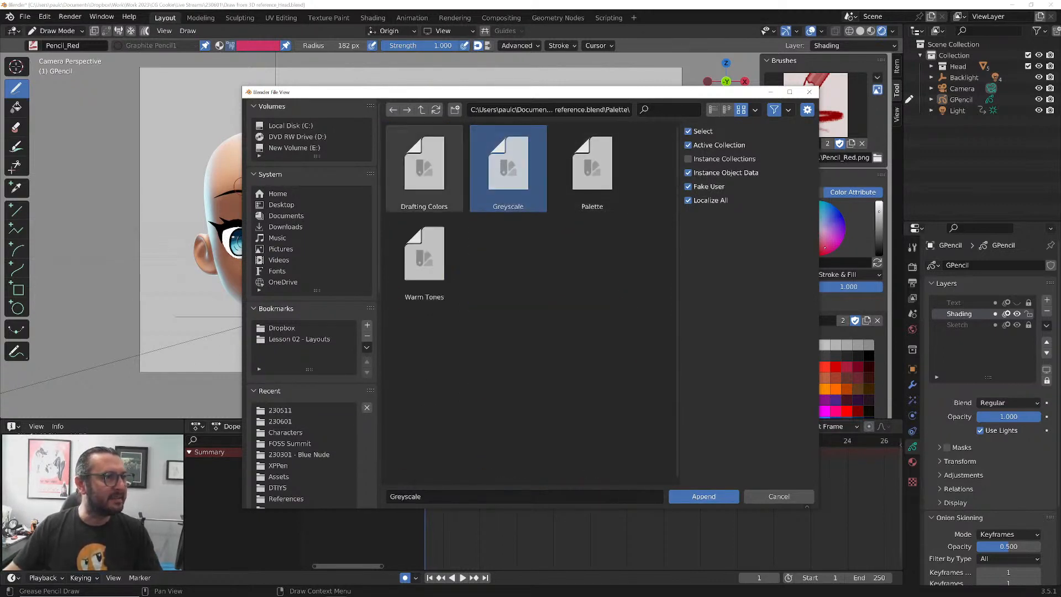
left_click(424, 168, "ctrl")
left_click(424, 258, "ctrl")
left_click(703, 496)
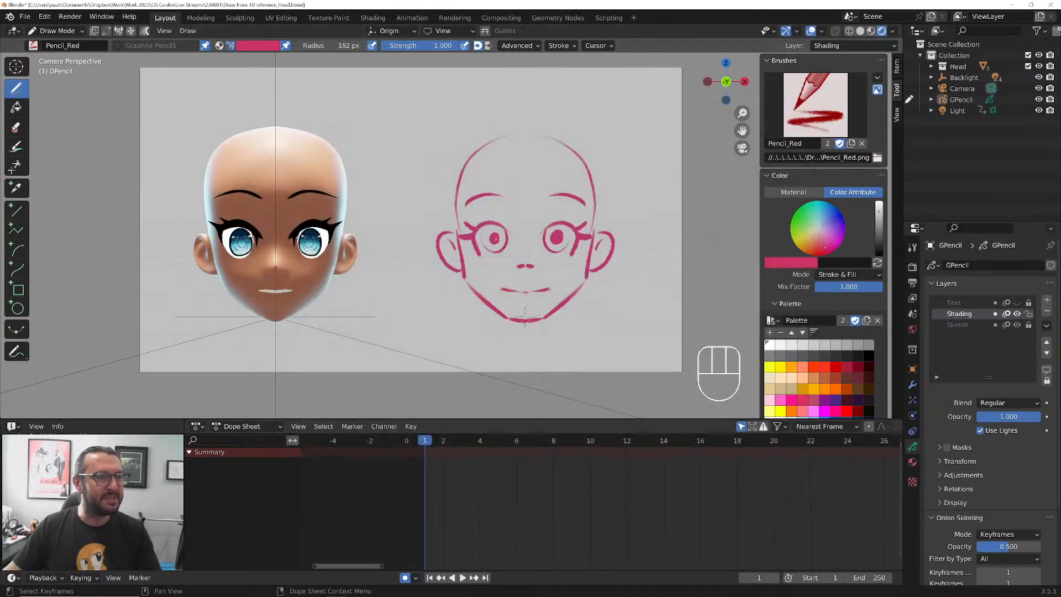
Switch the drawing palette to Drafting Colors and pick the purple swatch as the brush color
left_click(773, 321)
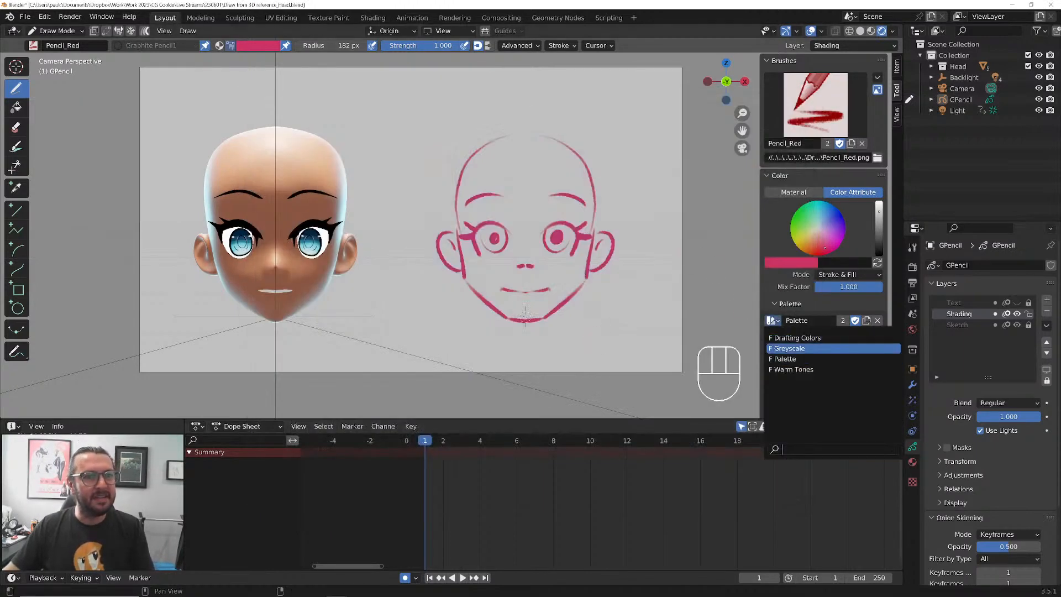
left_click(795, 333)
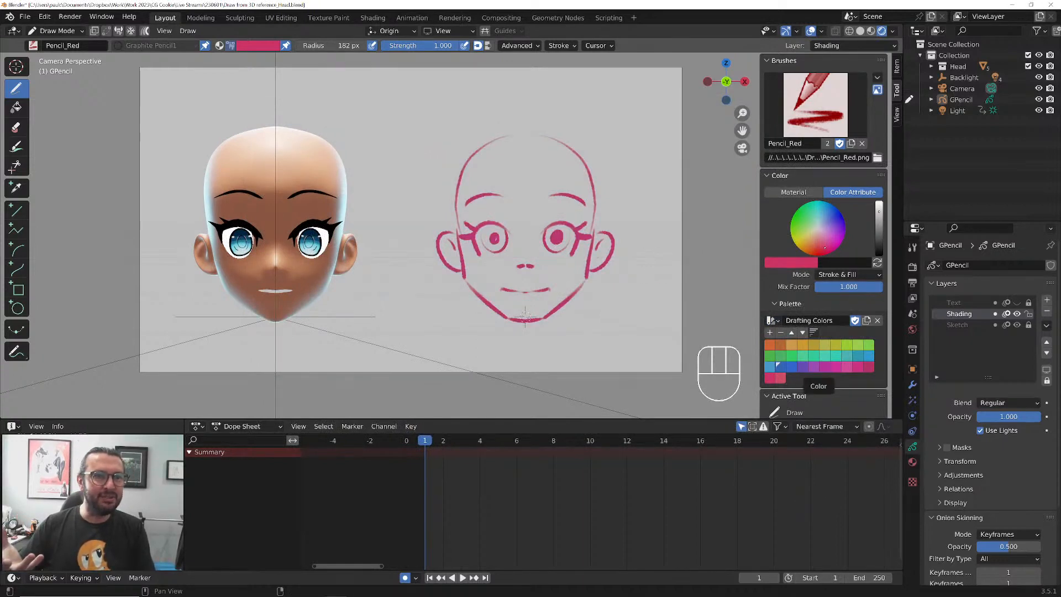
left_click(811, 366)
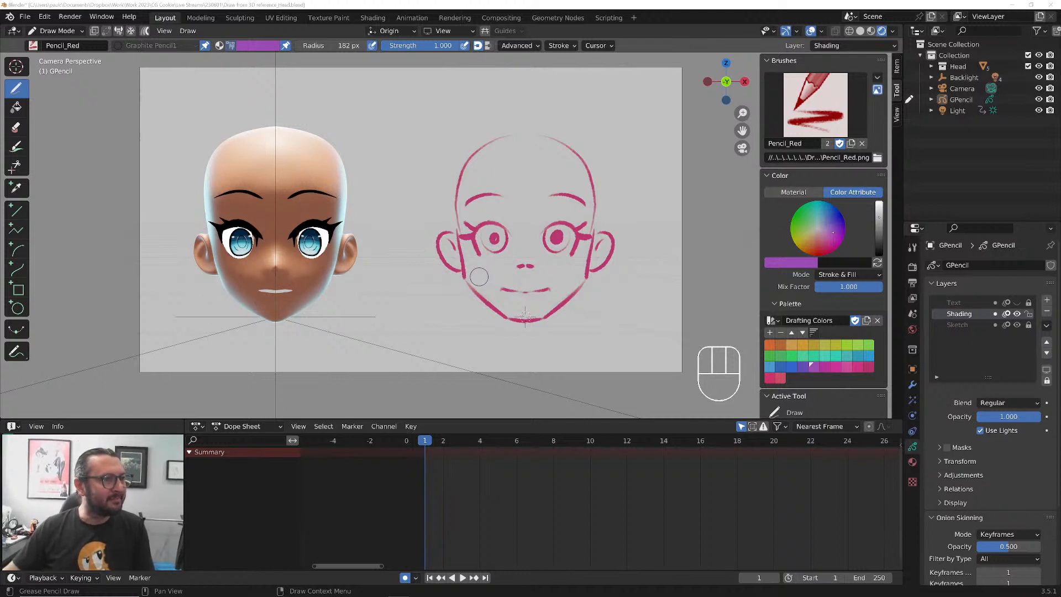
Try a short purple stroke across the sketch's cheek, undo it, and turn off Use Lights for the Shading layer
left_click_drag(473, 275, 503, 270)
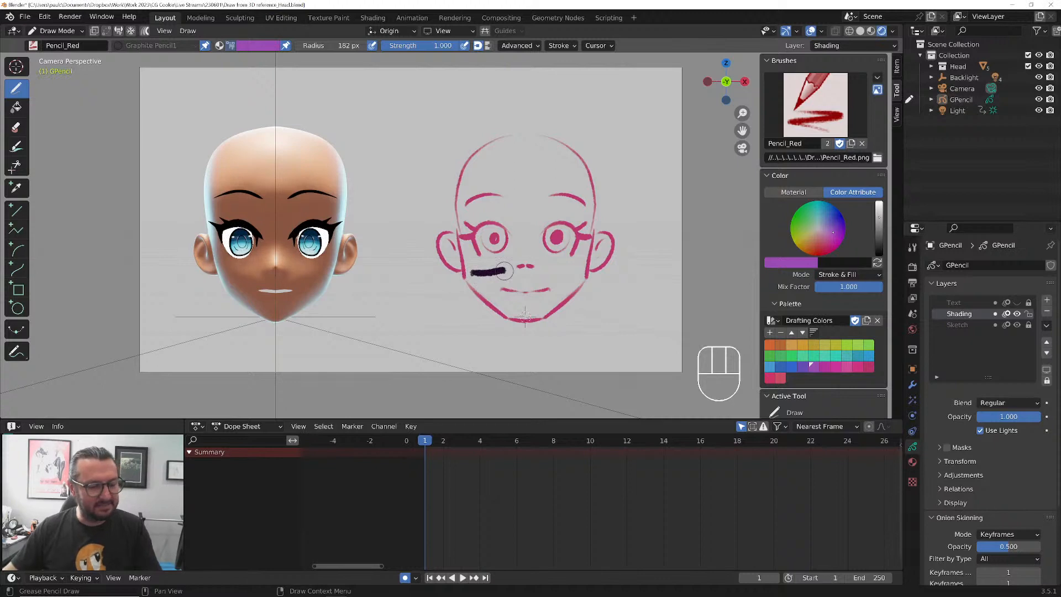
key("ctrl+z")
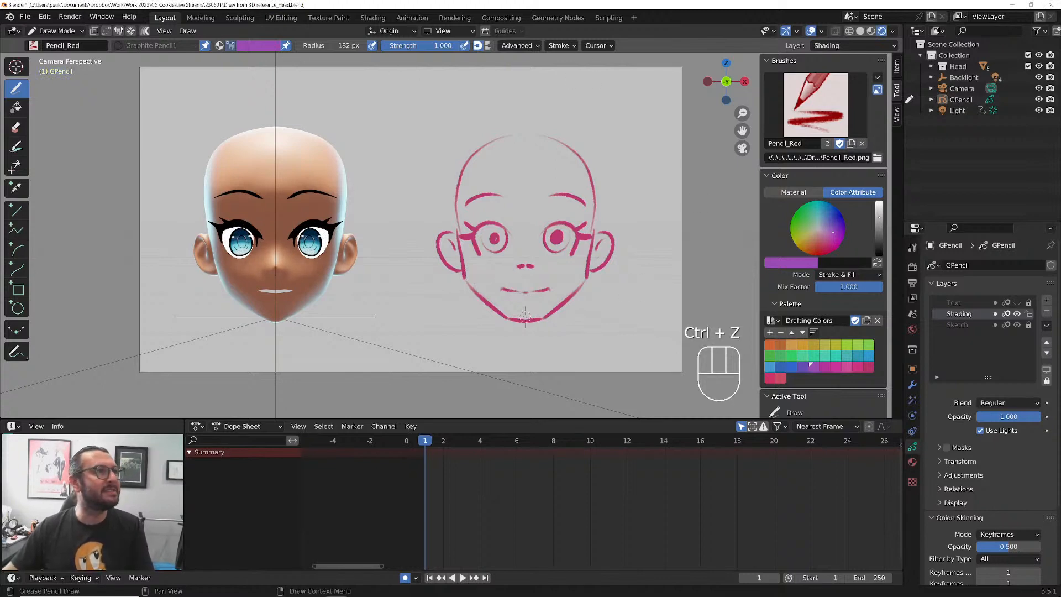
left_click(981, 431)
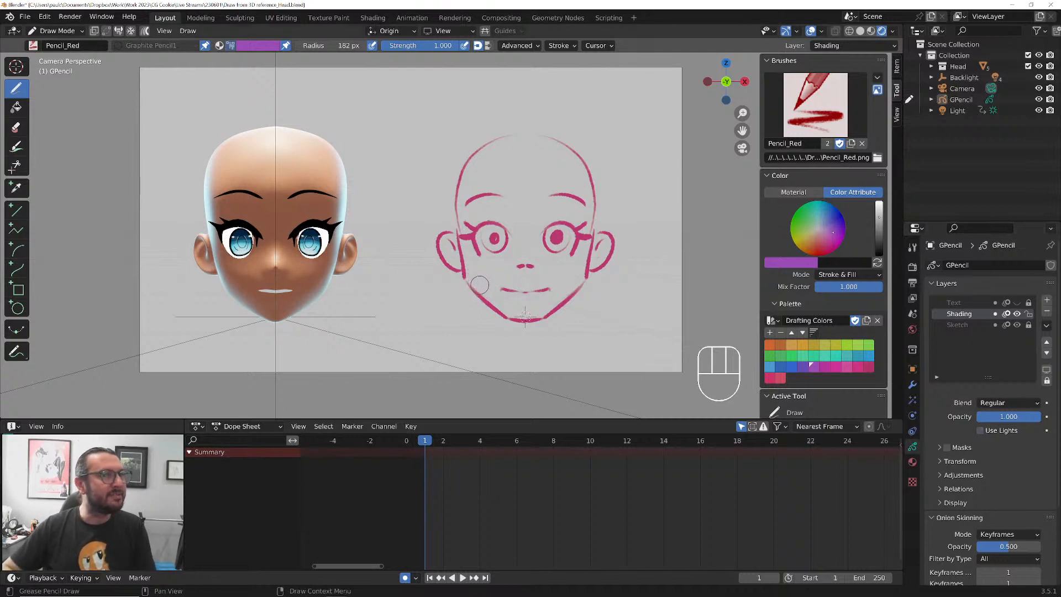
Set the brush radius to 125 px and outline the lower-face shadow running from the cheeks and nose down to the chin
key("bracketleft")
key("bracketleft")
key("bracketleft")
key("bracketleft")
key("bracketleft")
key("bracketleft")
key("bracketleft")
key("bracketleft")
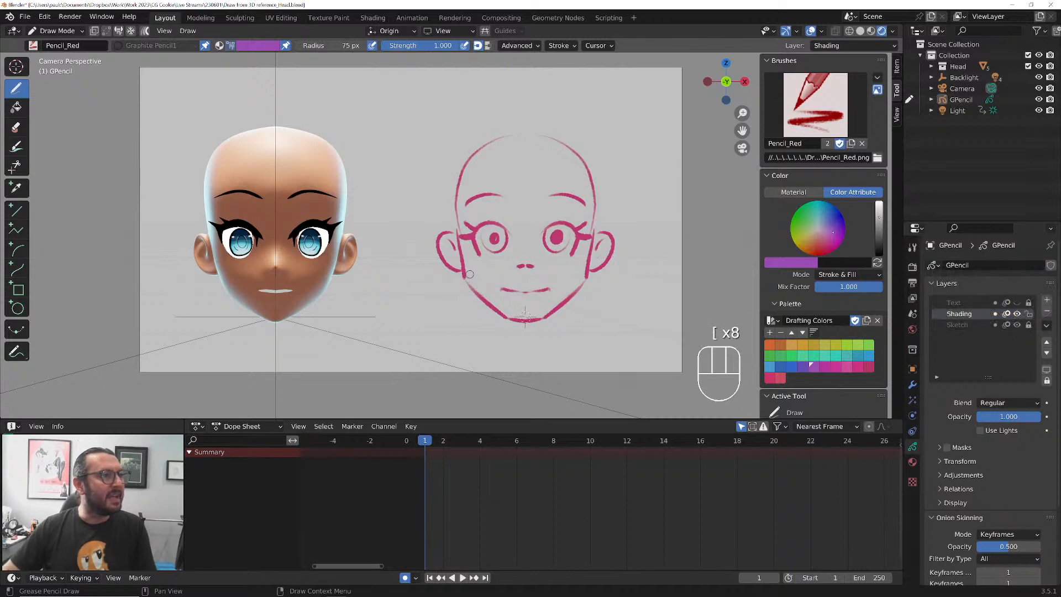
left_click_drag(470, 275, 471, 277)
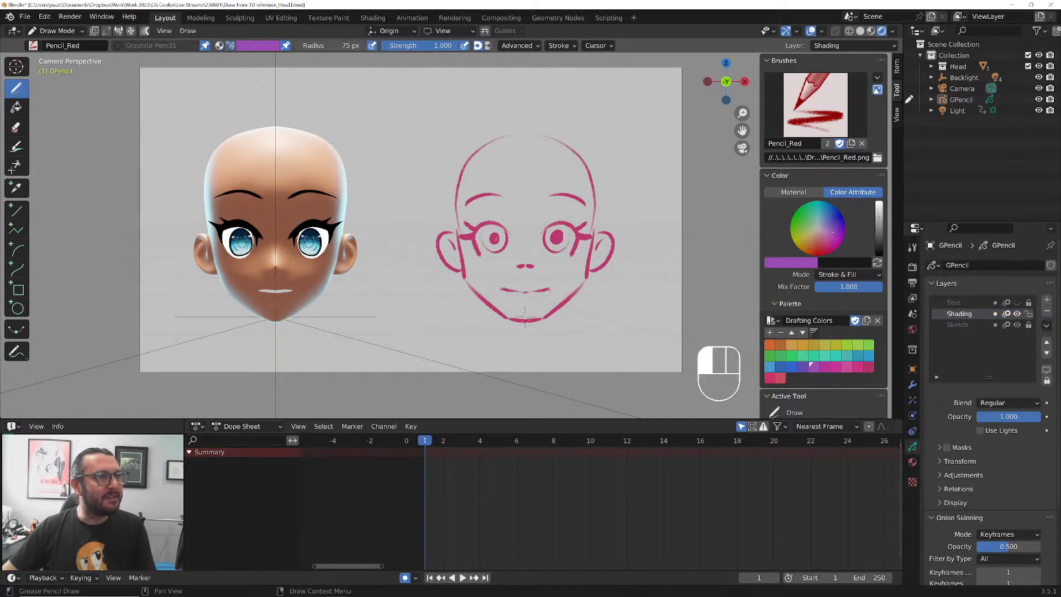
key("bracketright")
key("bracketright")
key("bracketright")
key("bracketright")
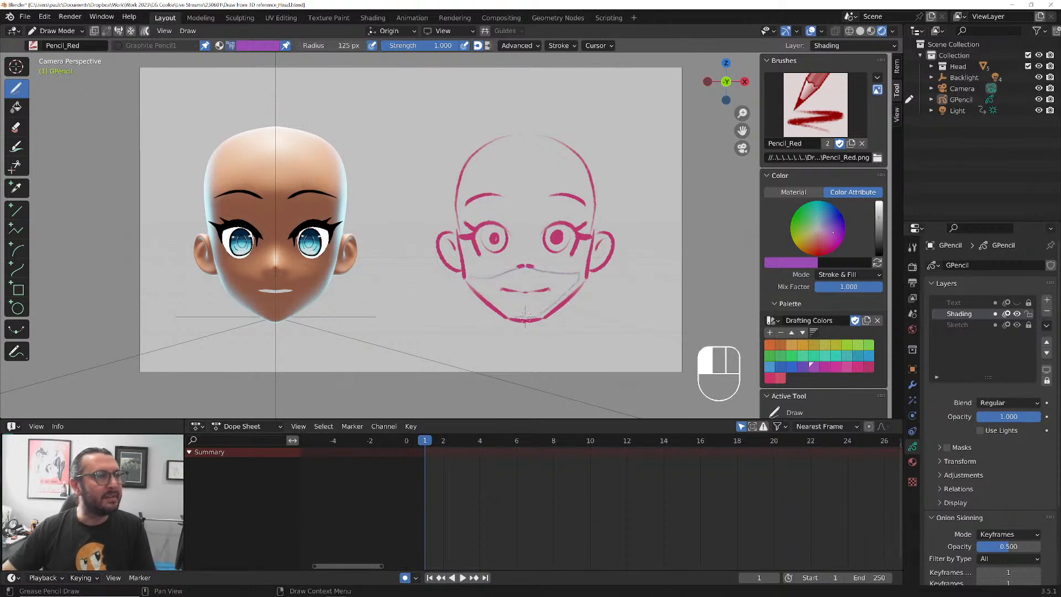
left_click_drag(492, 303, 470, 276)
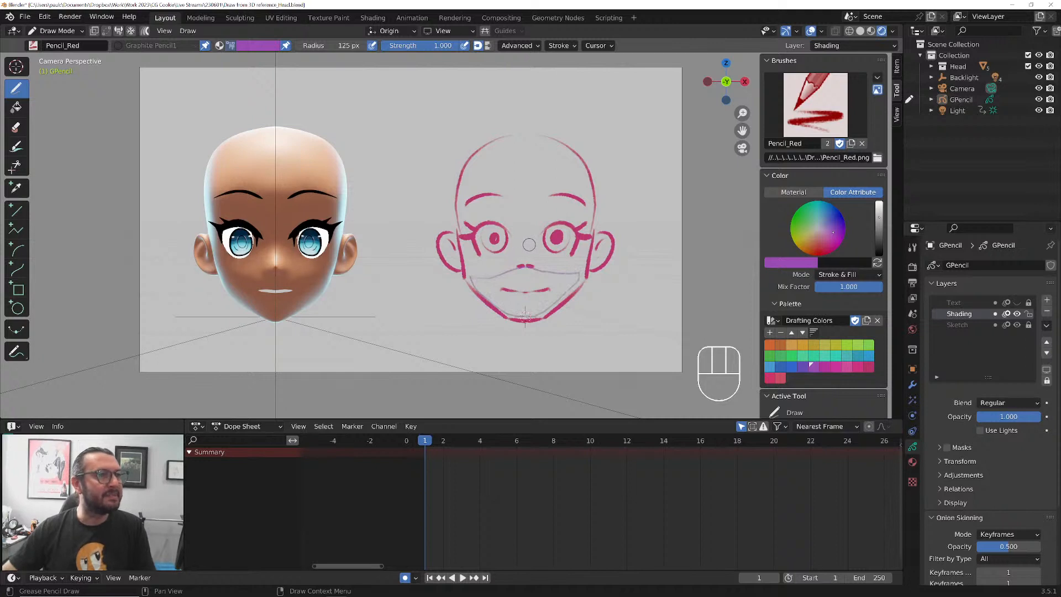
Outline the shadows around the eyes, brows and inside both ears, and hatch all the outlined areas on frame 1 in purple
left_click_drag(528, 243, 529, 245)
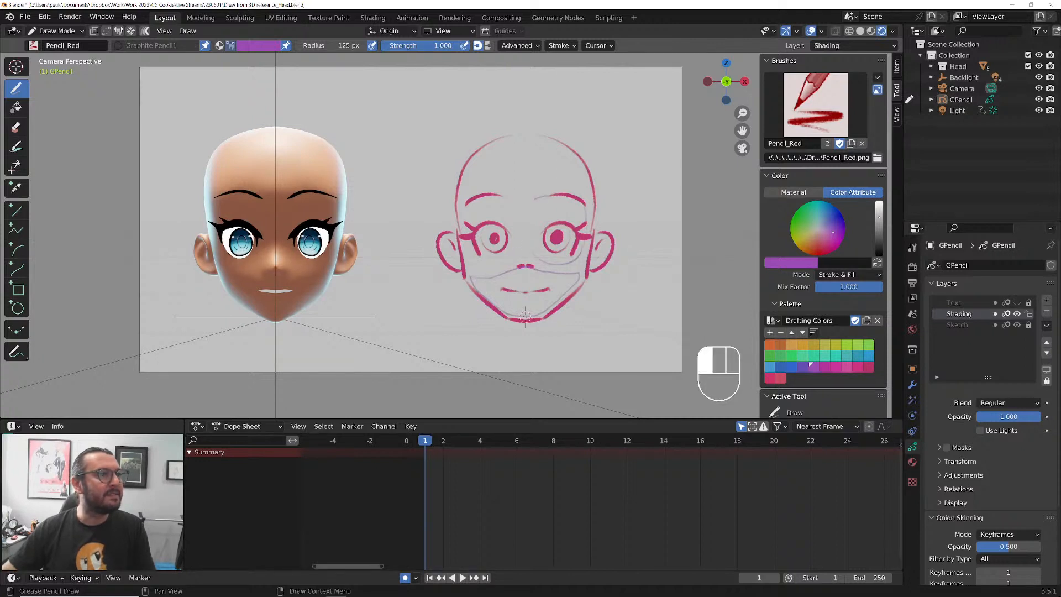
mouse_move(462, 248)
left_mouse_down()
mouse_move(485, 263)
mouse_move(527, 254)
left_mouse_up()
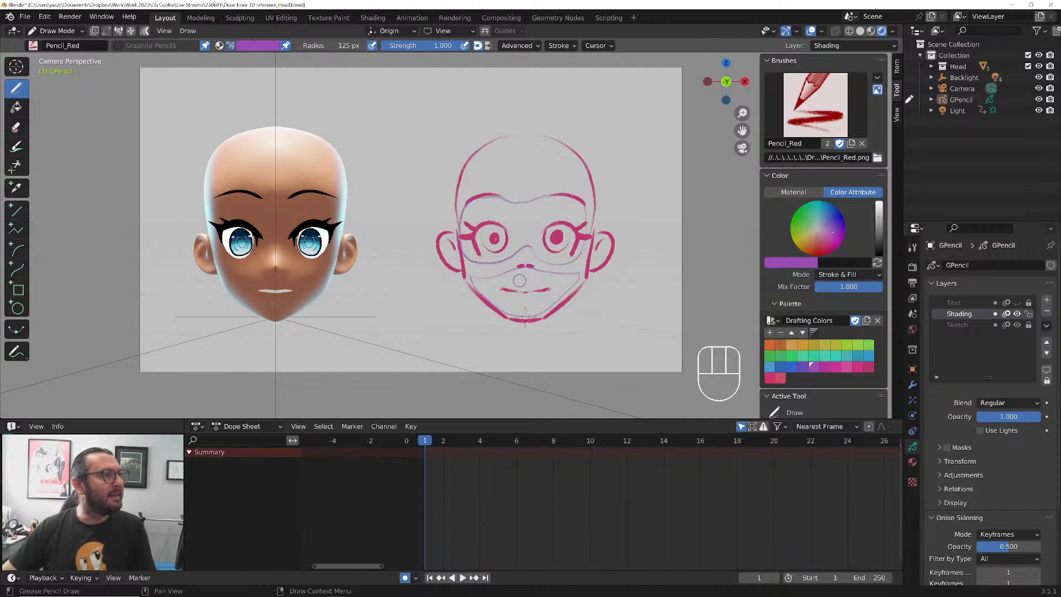
left_click_drag(610, 257, 594, 254)
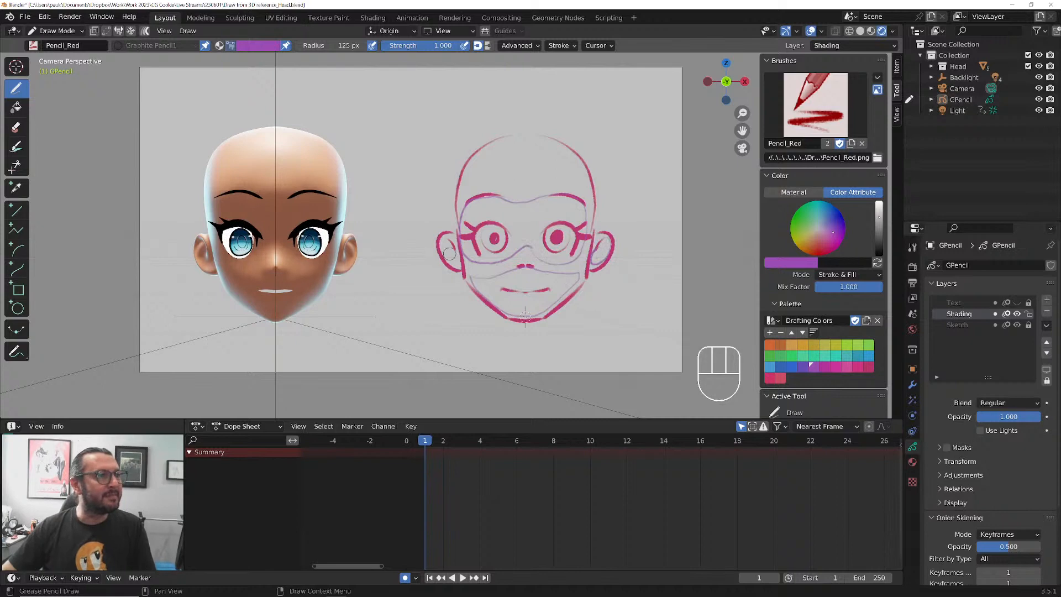
mouse_move(458, 253)
left_mouse_down()
mouse_move(442, 242)
mouse_move(456, 251)
left_mouse_up()
left_click_drag(525, 316, 524, 316)
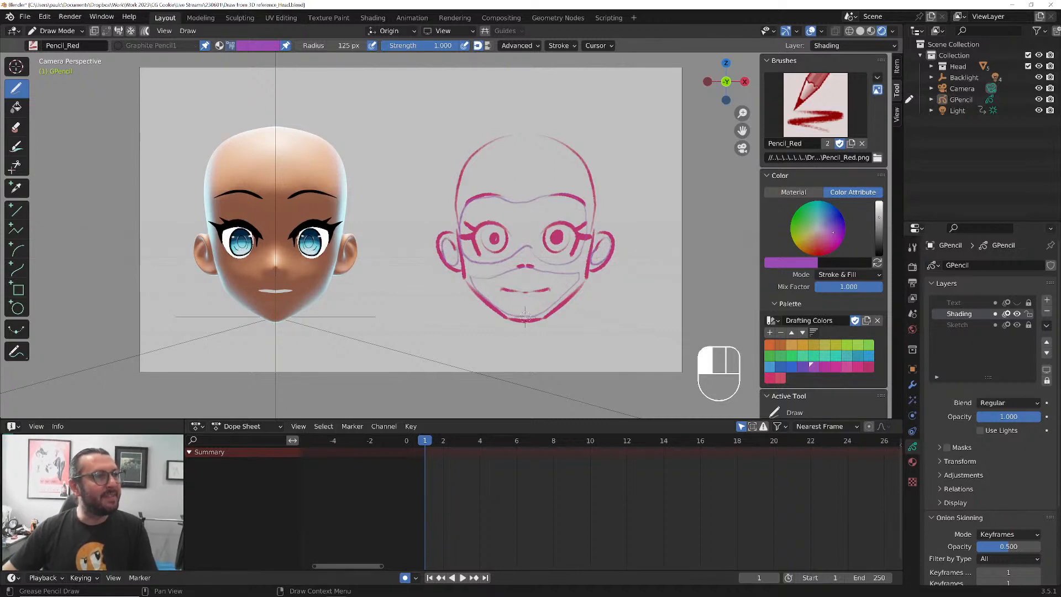
mouse_move(446, 253)
left_mouse_down()
mouse_move(472, 282)
mouse_move(522, 273)
mouse_move(519, 309)
mouse_move(571, 283)
mouse_move(600, 251)
mouse_move(574, 204)
mouse_move(517, 243)
mouse_move(513, 219)
mouse_move(473, 209)
mouse_move(473, 233)
left_mouse_up()
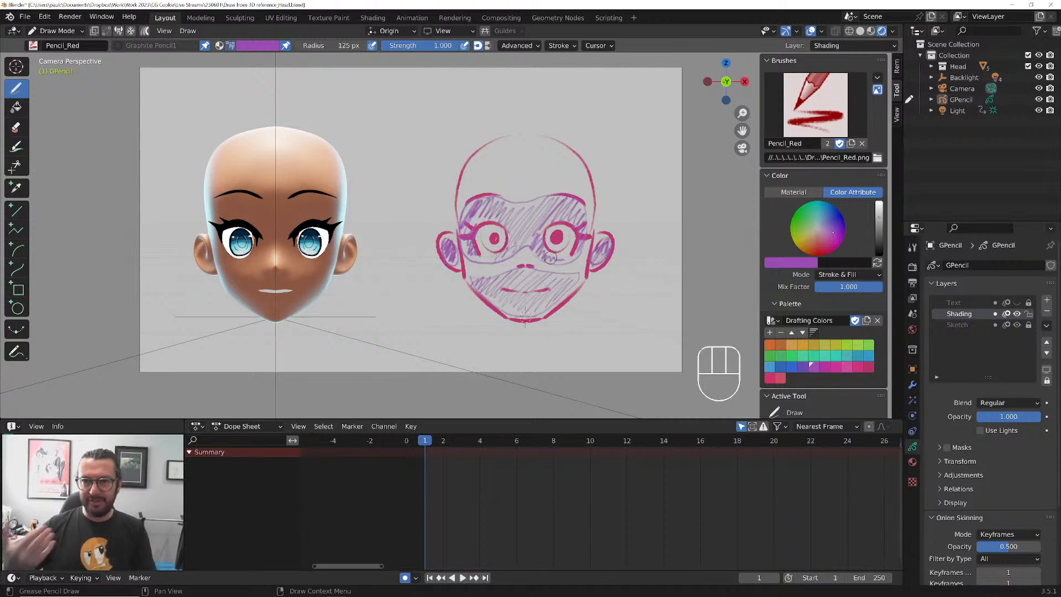
Go to frame 2 and switch the Dope Sheet to its Grease Pencil mode
key("Right")
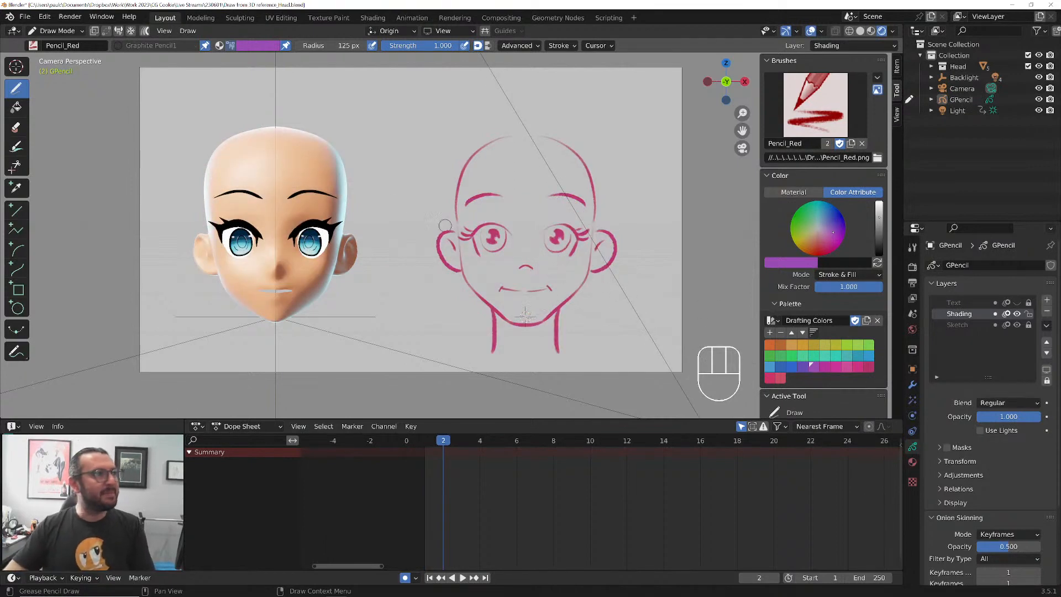
left_click(243, 426)
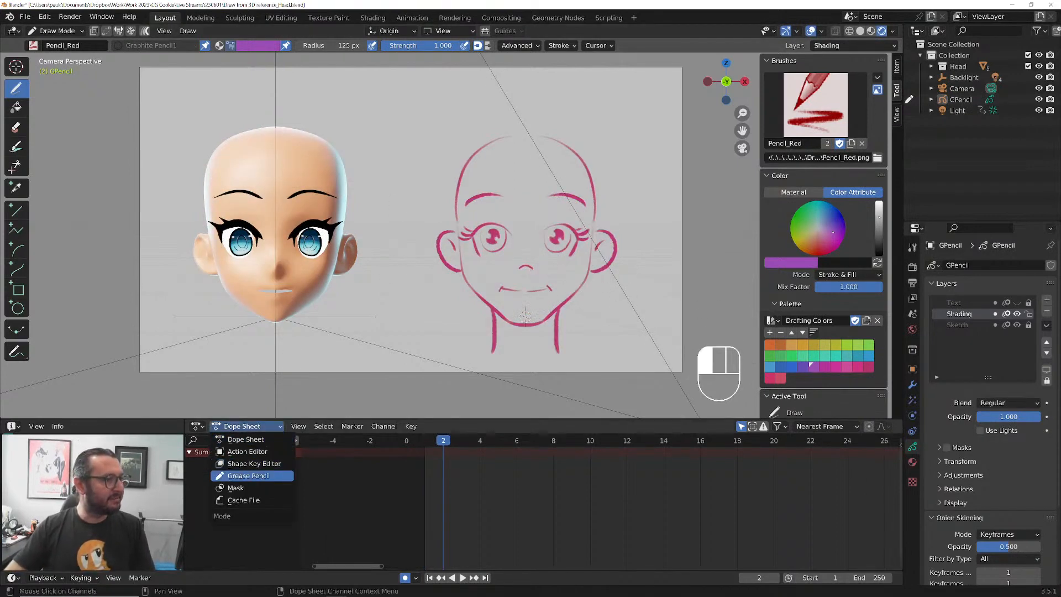
left_click(248, 475)
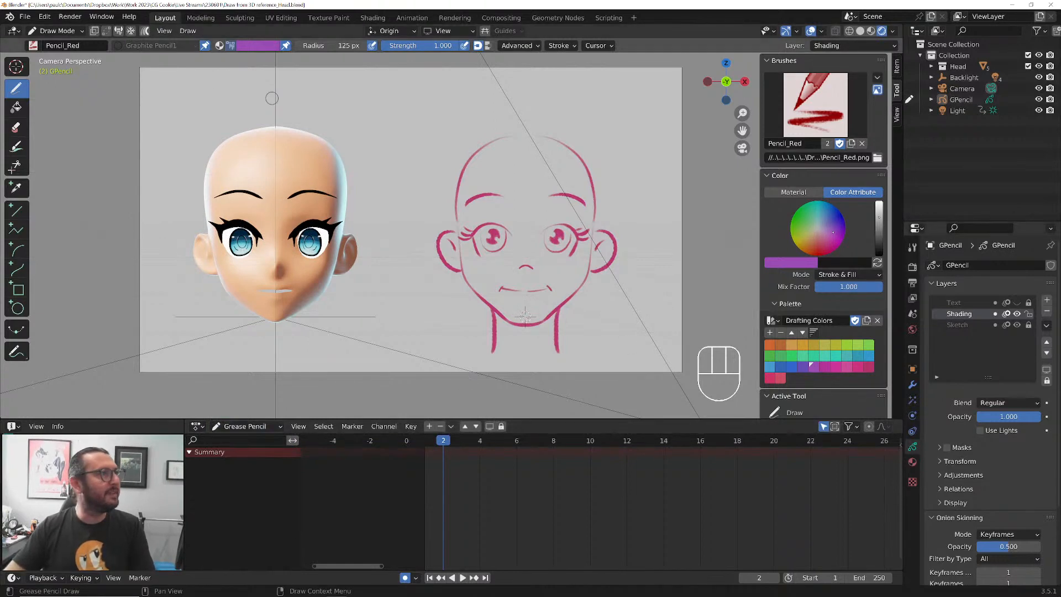
Select the GPencil object in Object Mode so its layers are listed in the Dope Sheet, and return to Draw Mode
left_click(58, 31)
left_click(55, 37)
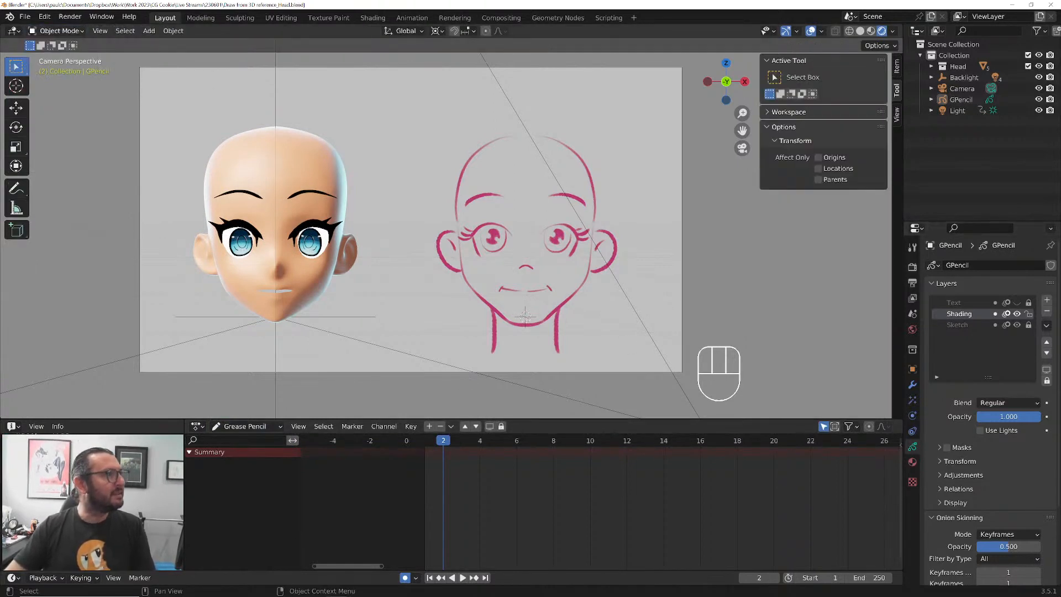
left_click(494, 332)
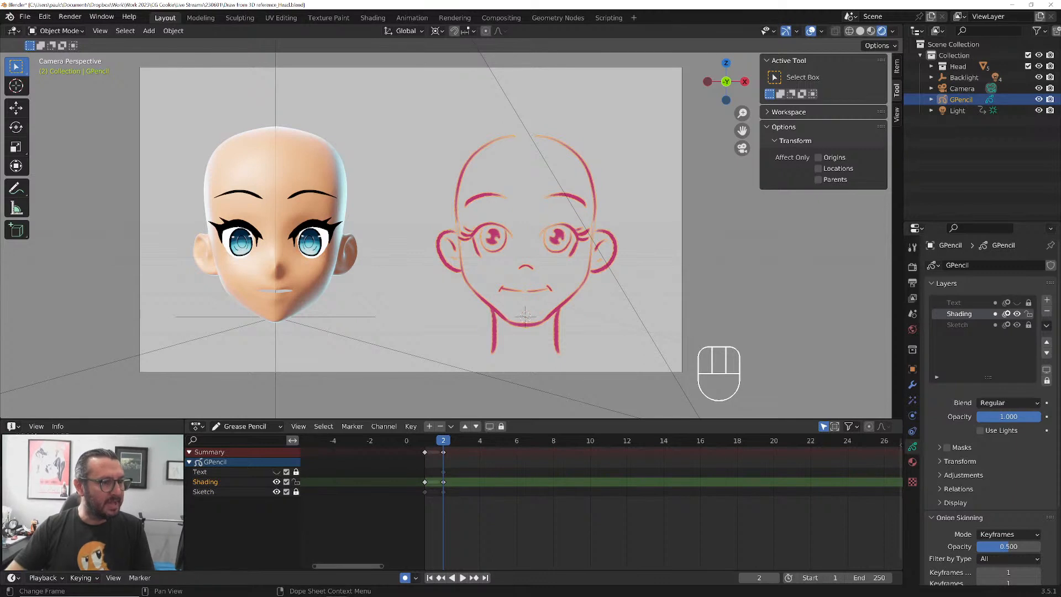
key("space")
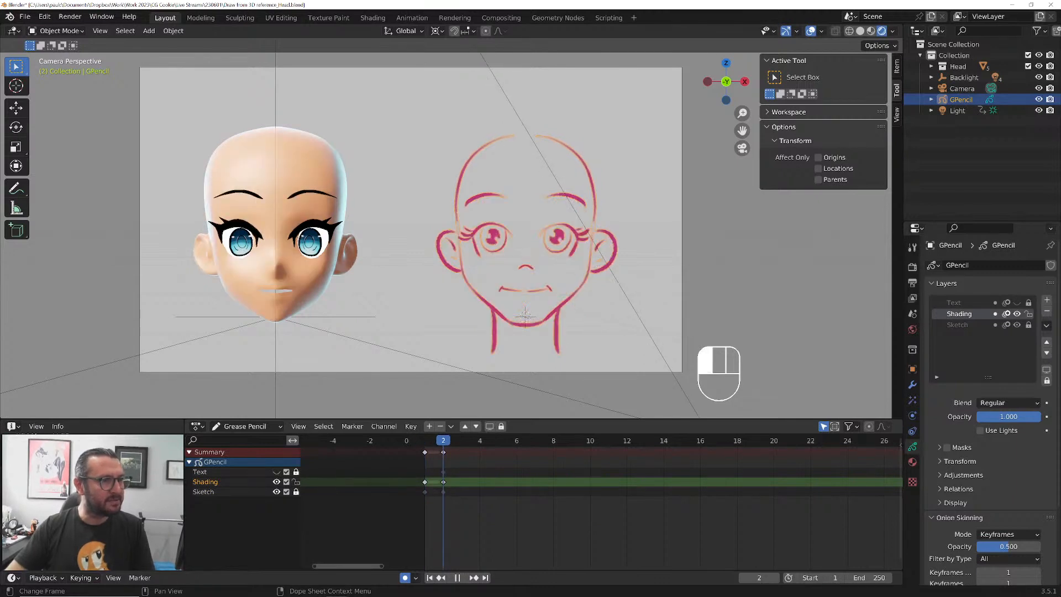
key("space")
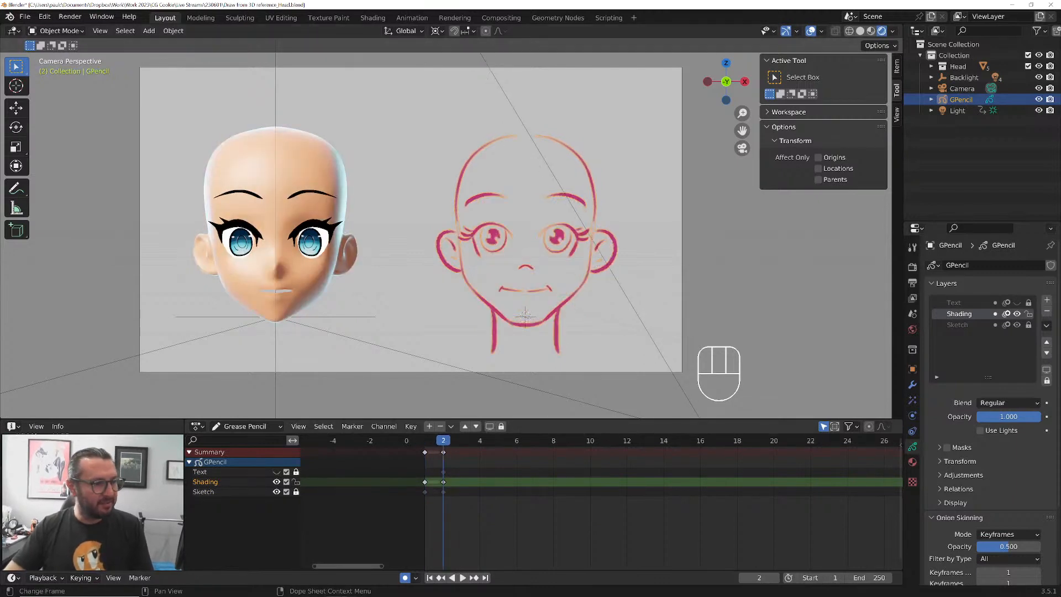
left_click(57, 31)
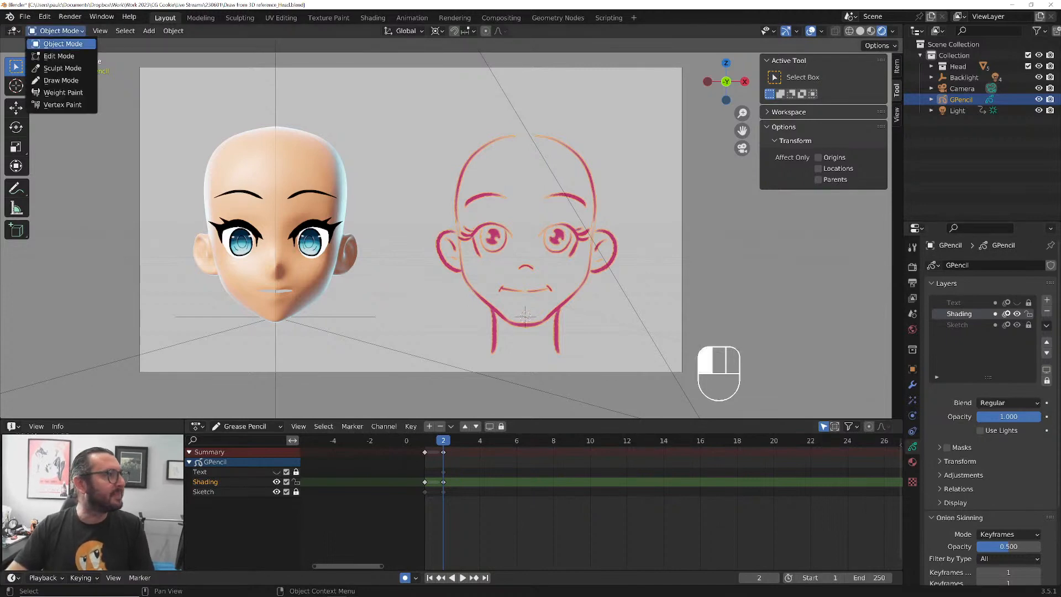
left_click(61, 80)
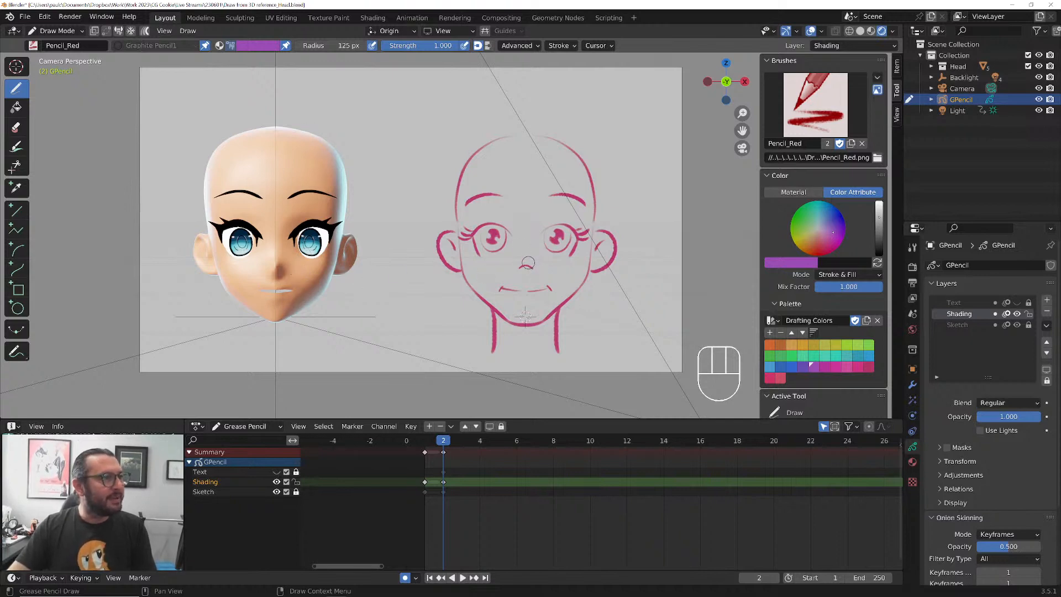
Outline frame 2's shadows beneath the nose and lip, along the right side of the face, by the right eye and inside both ears
left_click_drag(521, 269, 533, 269)
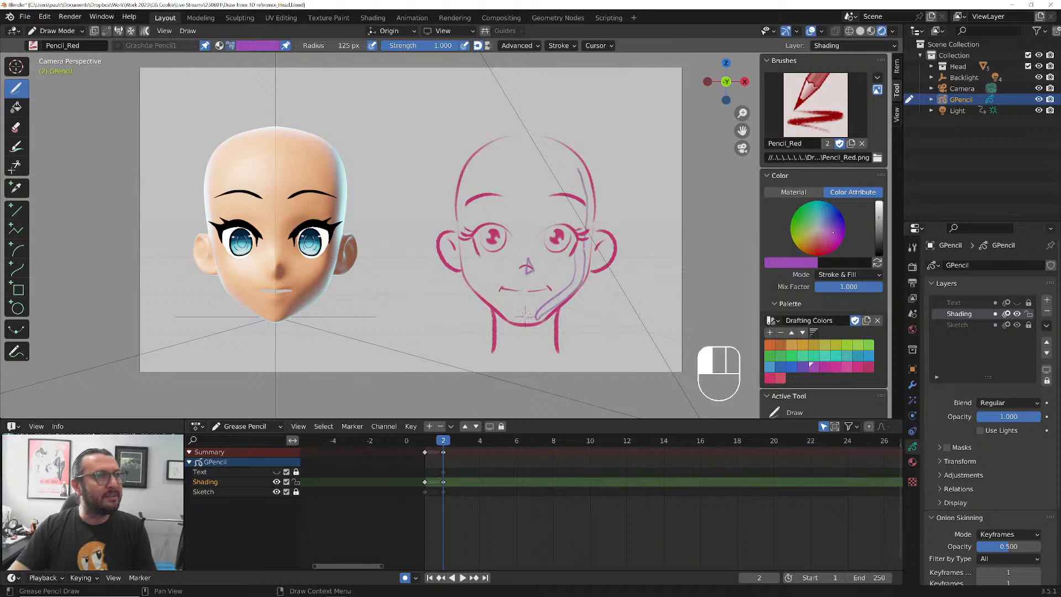
mouse_move(576, 228)
left_mouse_down()
mouse_move(574, 270)
mouse_move(603, 236)
mouse_move(595, 258)
mouse_move(589, 244)
left_mouse_up()
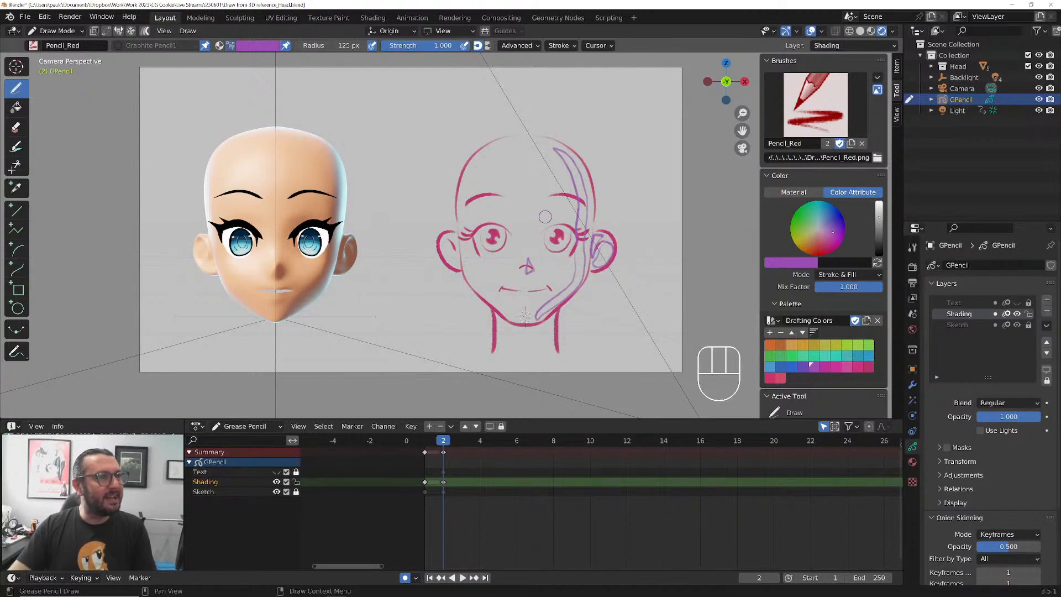
left_click_drag(554, 215, 554, 216)
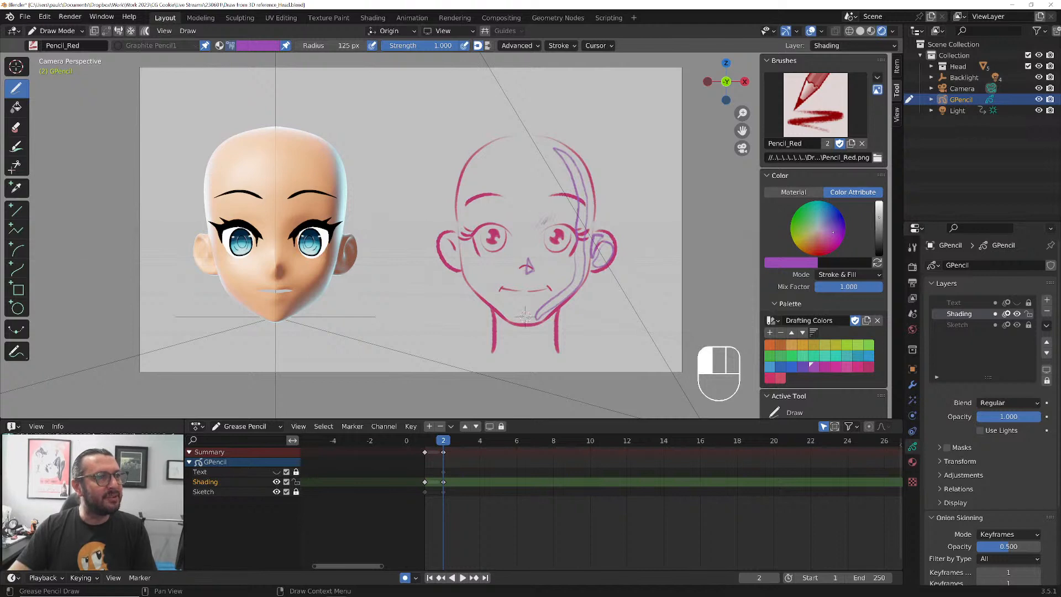
left_click_drag(528, 272, 529, 301)
left_click_drag(523, 302, 531, 301)
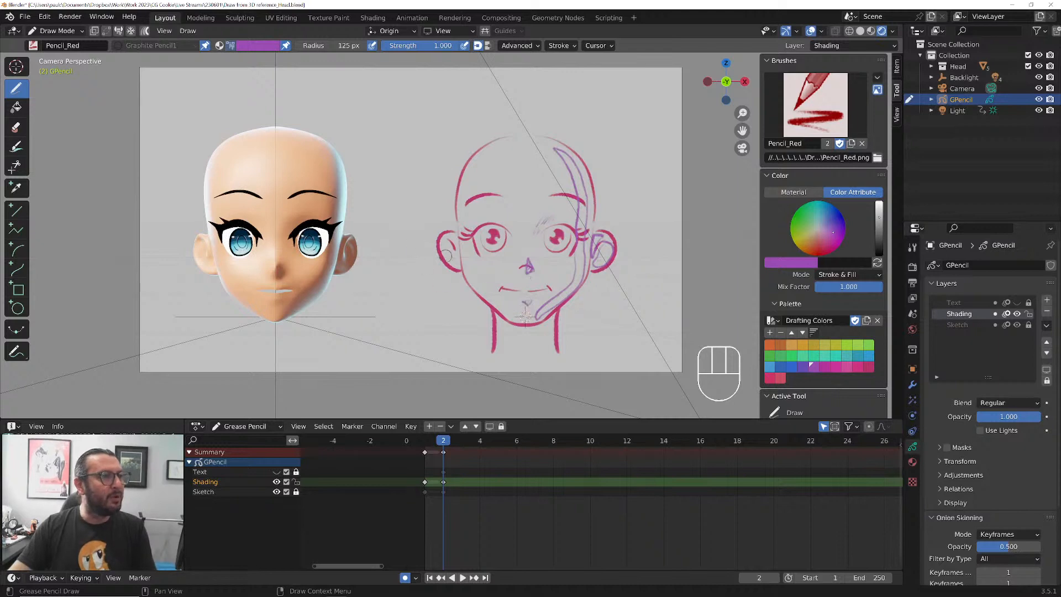
left_click_drag(449, 245, 445, 241)
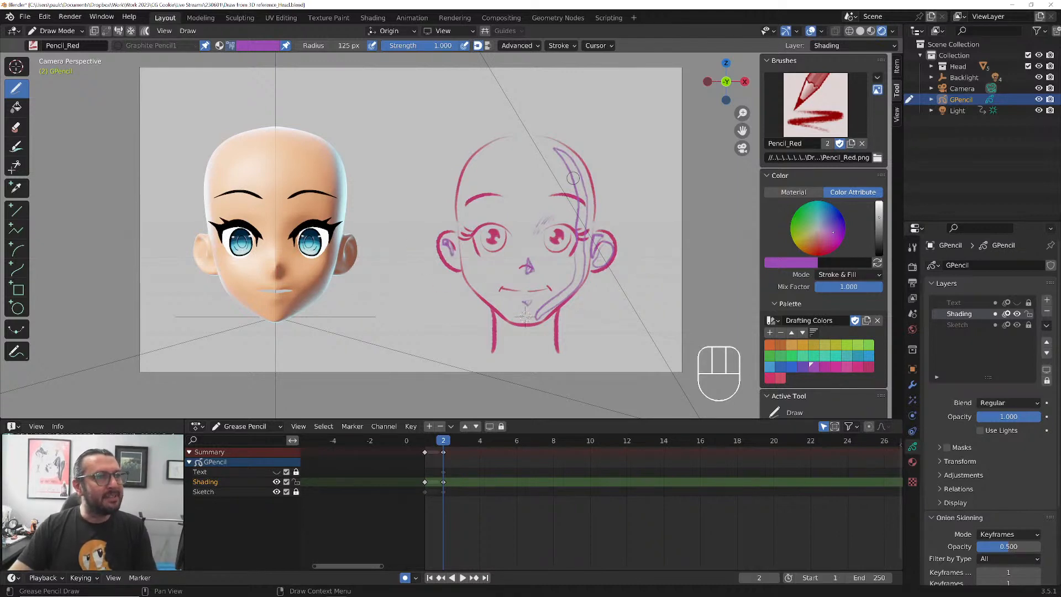
Hatch the shadows along the right side of the face and in the right ear, and add a hatched neck shadow under the chin
left_click_drag(562, 154, 562, 156)
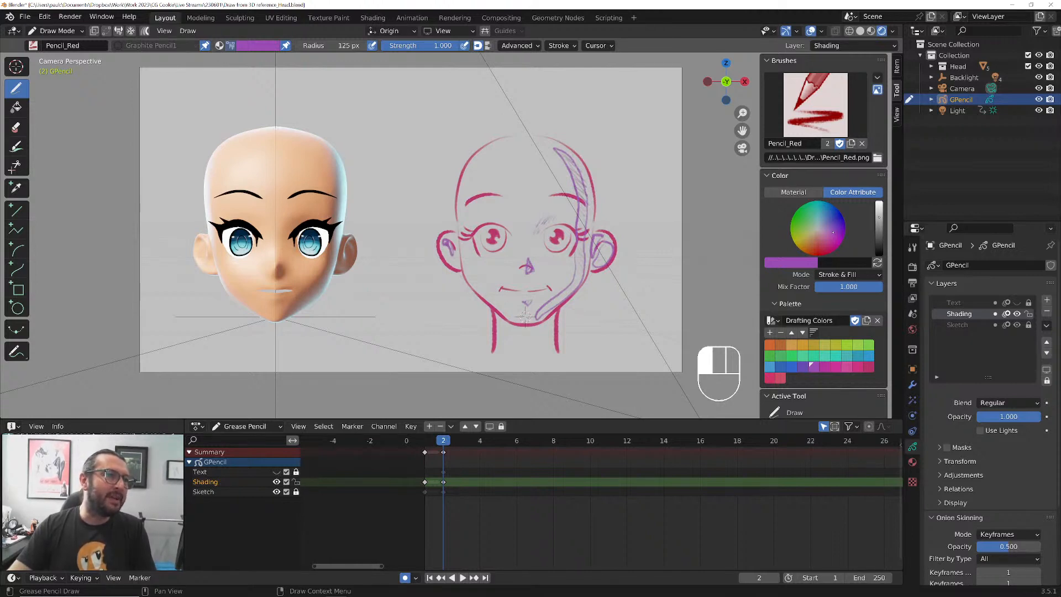
mouse_move(600, 247)
left_mouse_down()
mouse_move(600, 263)
mouse_move(595, 238)
left_mouse_up()
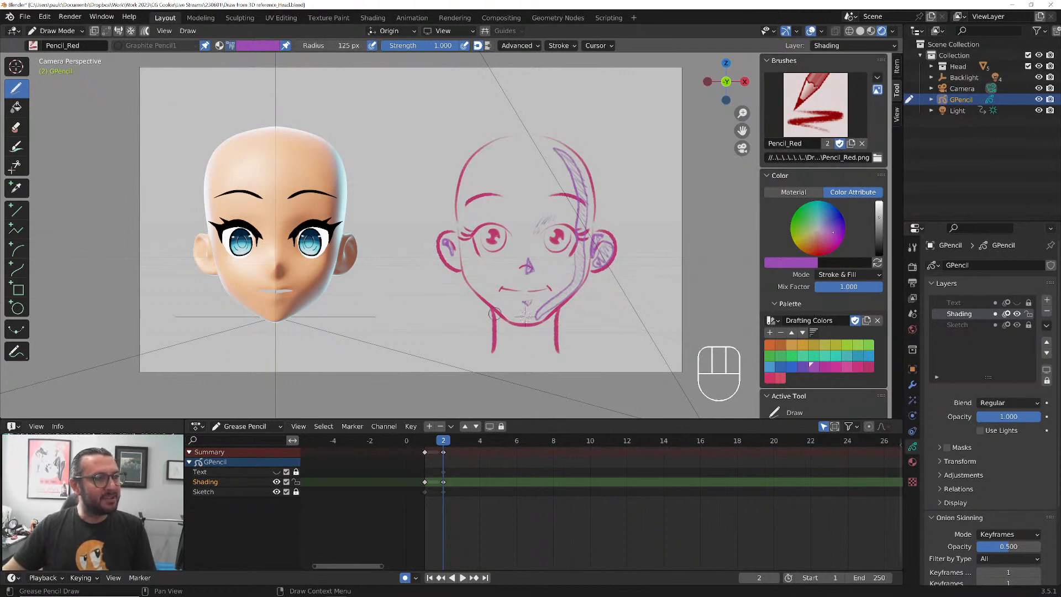
left_click_drag(499, 316, 500, 319)
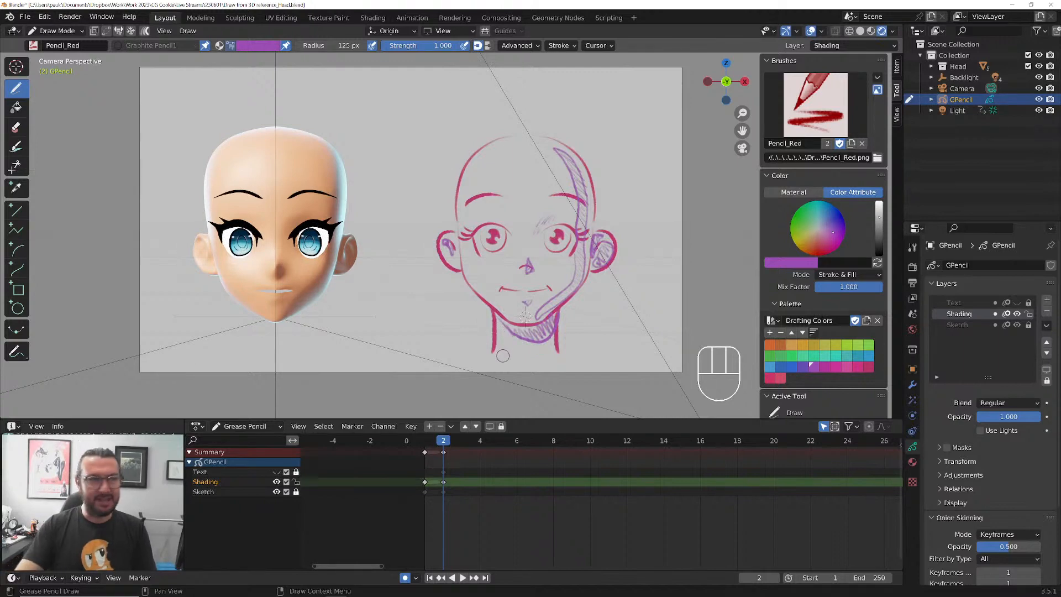
On frame 3, mirror all the Shading strokes by scaling them -1 along X in Edit Mode, and compare the result with frame 2
key("Right")
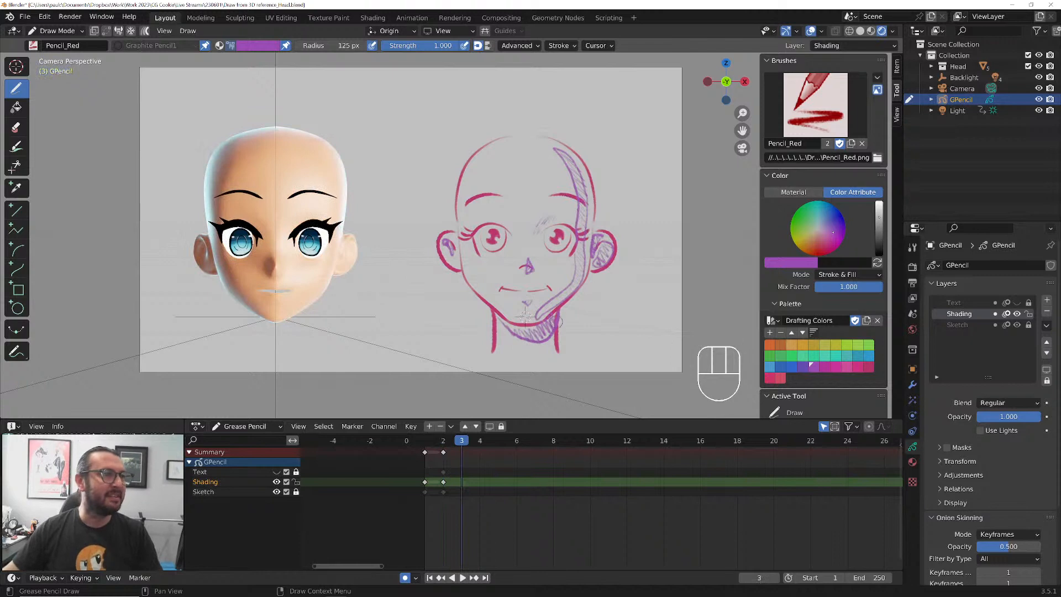
key("Tab")
key("a")
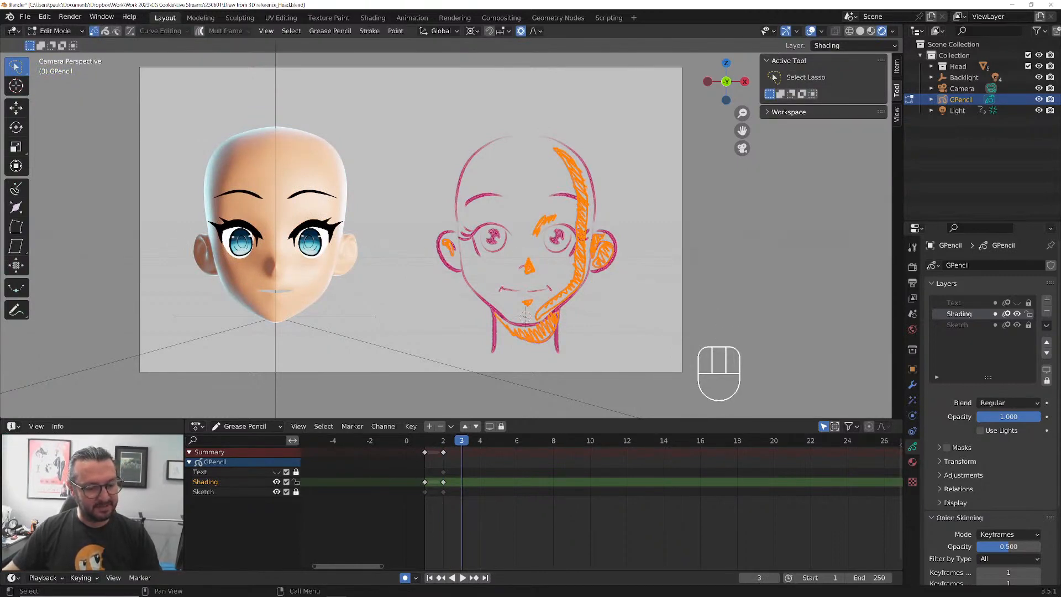
key("s")
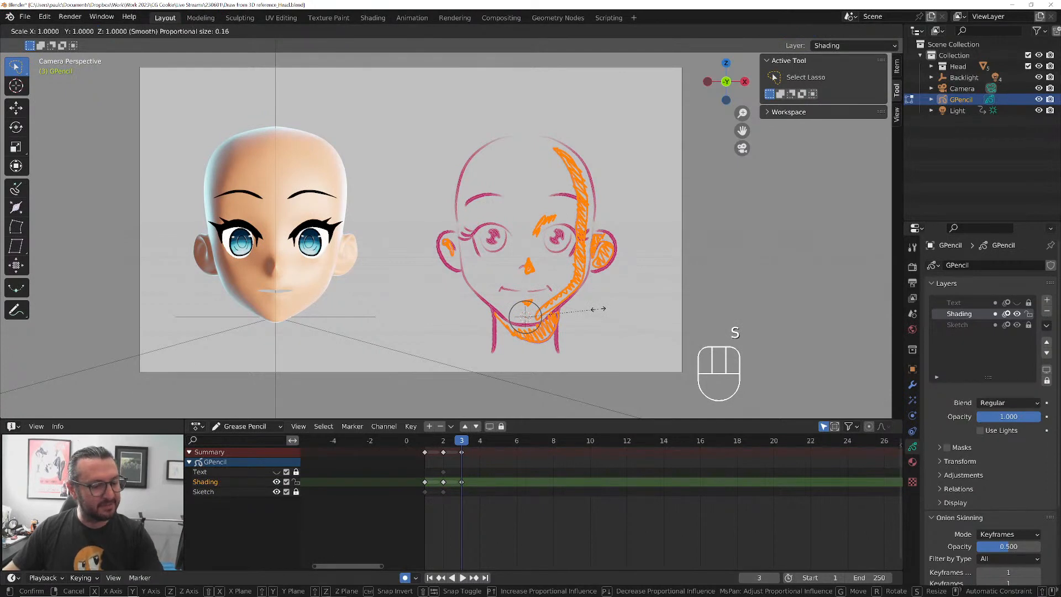
key("x")
key("minus")
key("1")
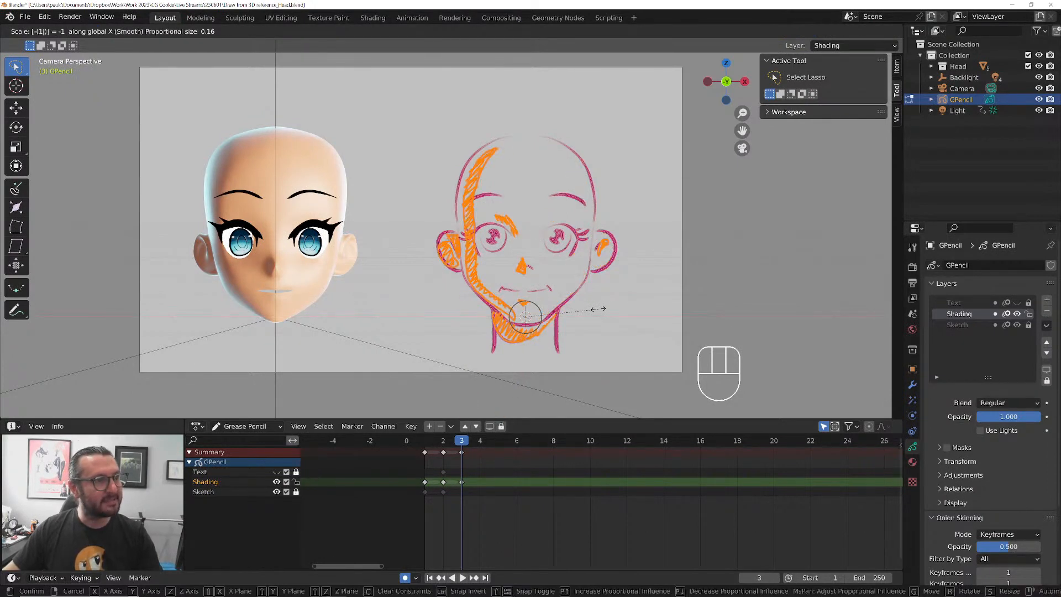
key("Return")
key("Tab")
key("Left")
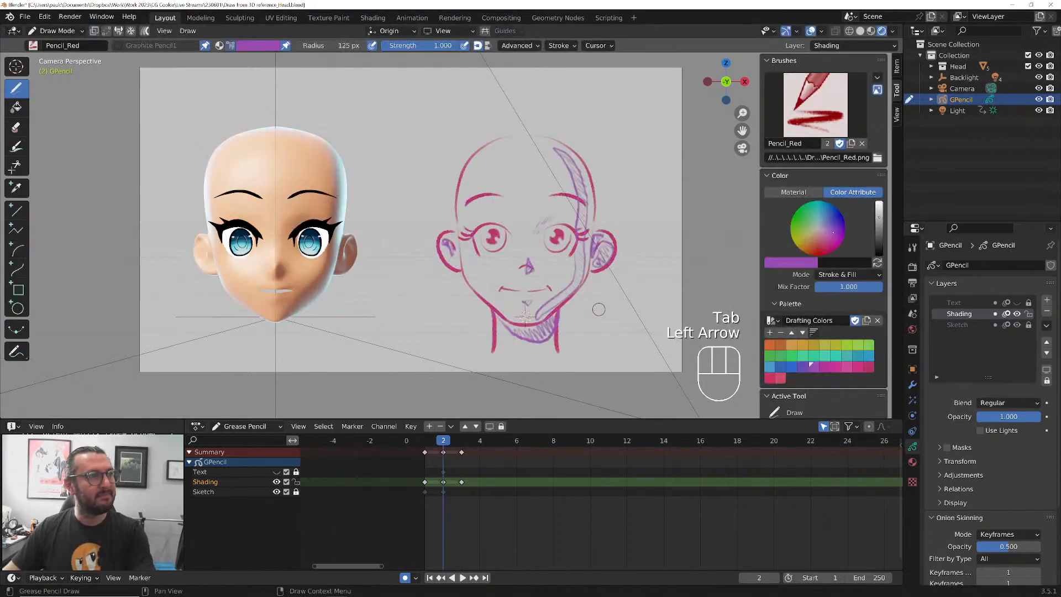
key("Right")
key("Right")
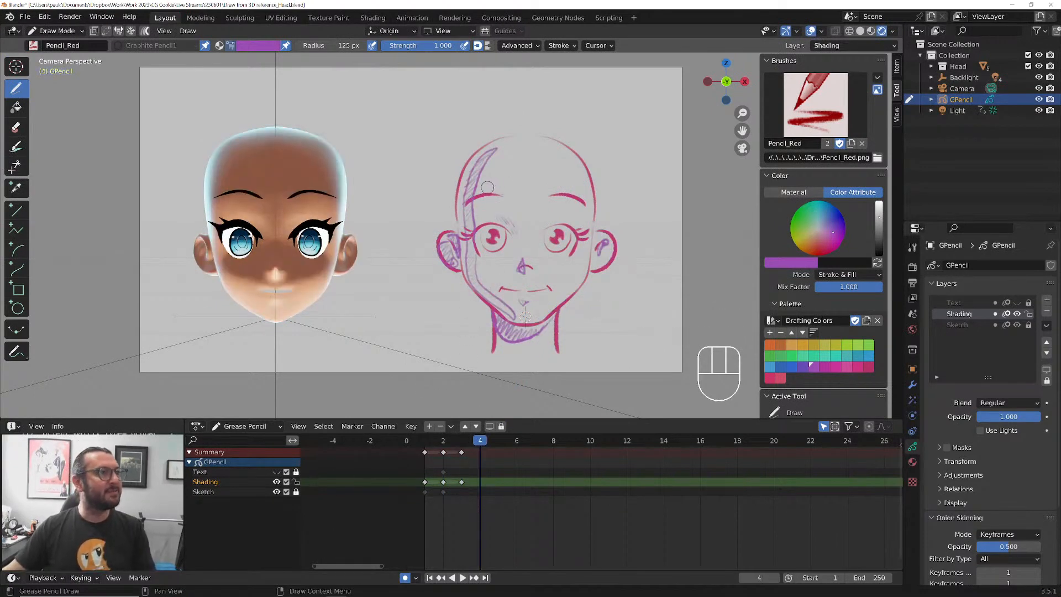
On frame 4, outline the forehead shadow across the top of the head and along both brows down to the nose bridge
left_click_drag(466, 178, 467, 189)
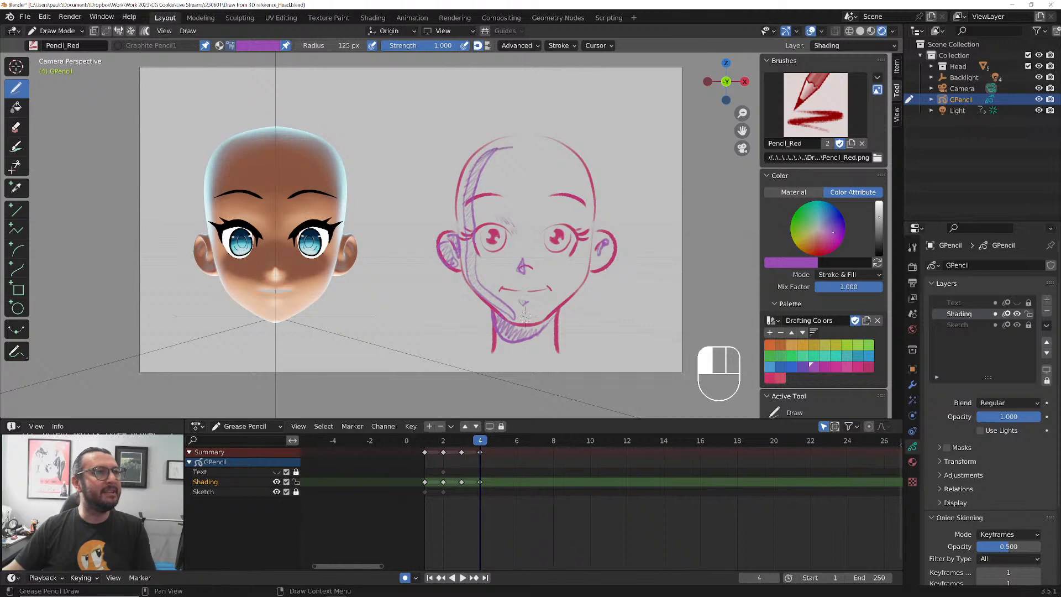
mouse_move(512, 147)
left_mouse_down()
mouse_move(573, 163)
mouse_move(586, 205)
left_mouse_up()
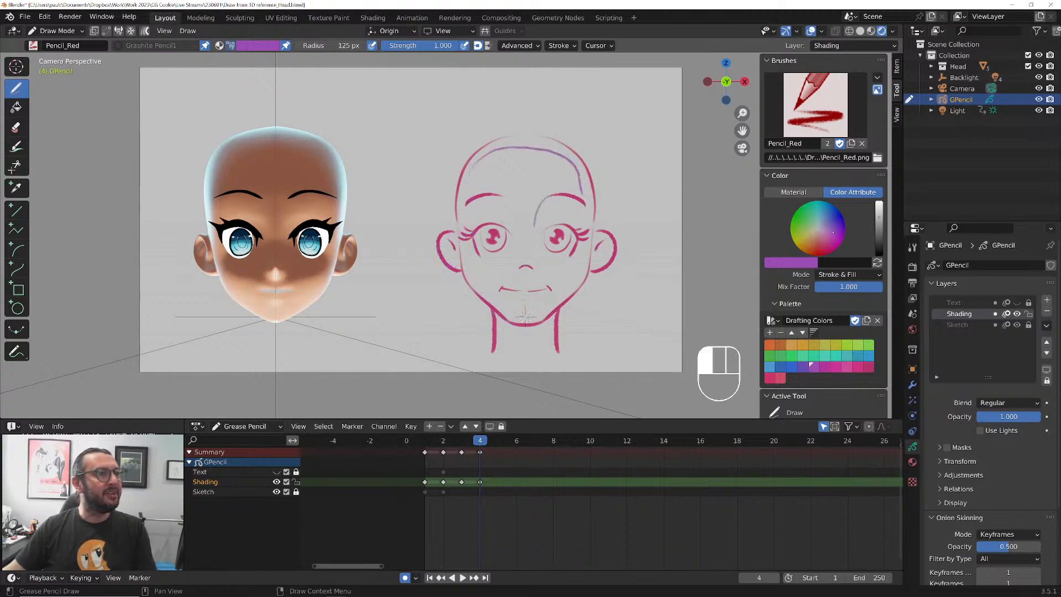
left_click_drag(532, 227, 533, 241)
mouse_move(498, 196)
left_mouse_down()
mouse_move(463, 208)
mouse_move(471, 172)
left_mouse_up()
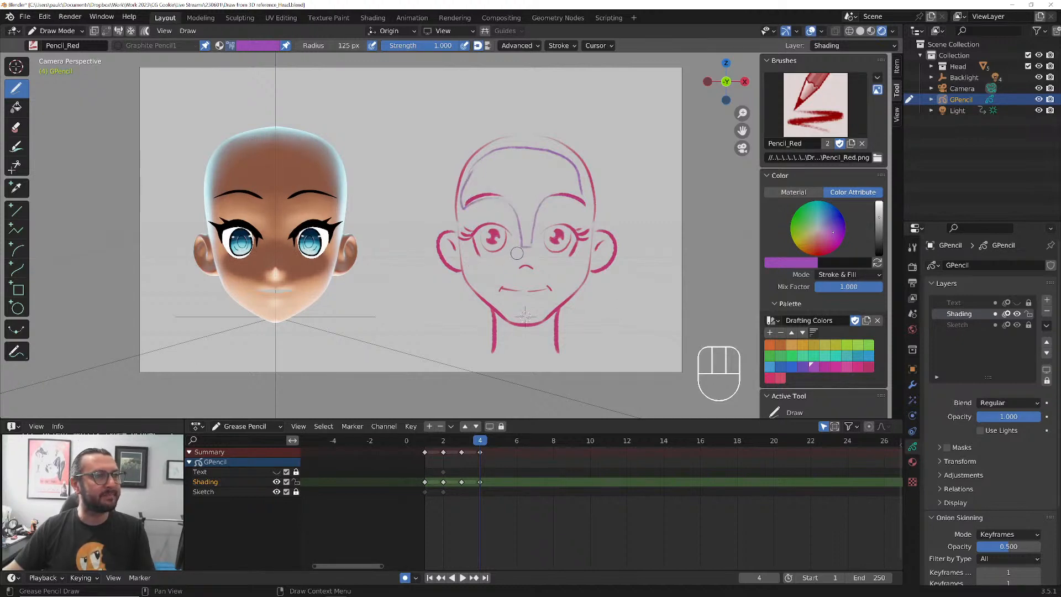
Outline frame 4's shadows across both cheeks below the eyes, around the nose, and inside both ears
left_click_drag(514, 258, 492, 262)
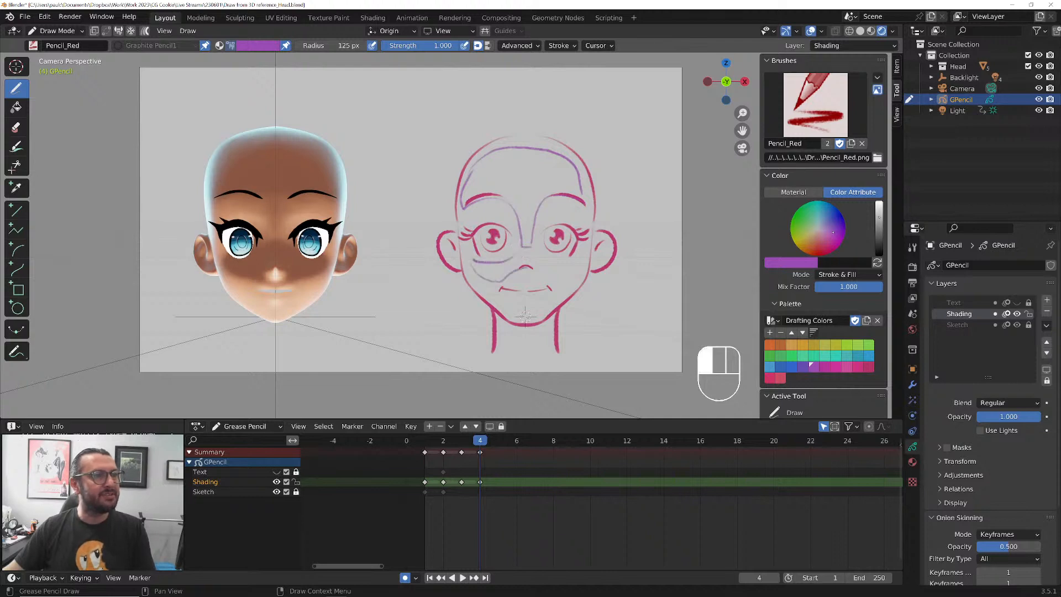
mouse_move(557, 254)
left_mouse_down()
mouse_move(531, 244)
mouse_move(521, 279)
mouse_move(536, 287)
left_mouse_up()
mouse_move(592, 257)
left_mouse_down()
mouse_move(600, 258)
mouse_move(593, 243)
left_mouse_up()
left_click_drag(596, 241, 600, 232)
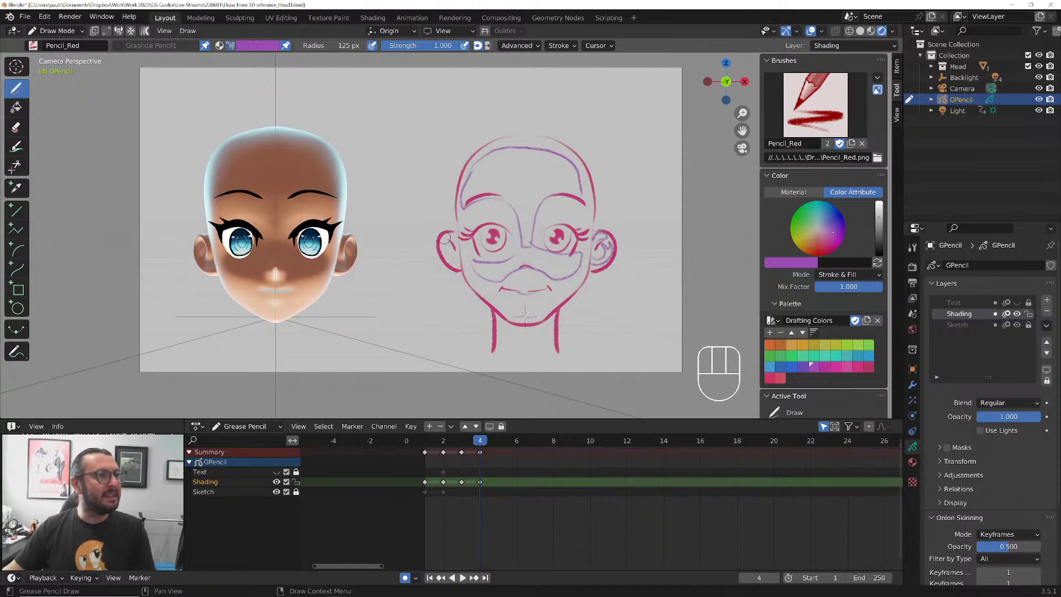
mouse_move(444, 239)
left_mouse_down()
mouse_move(454, 240)
mouse_move(446, 244)
left_mouse_up()
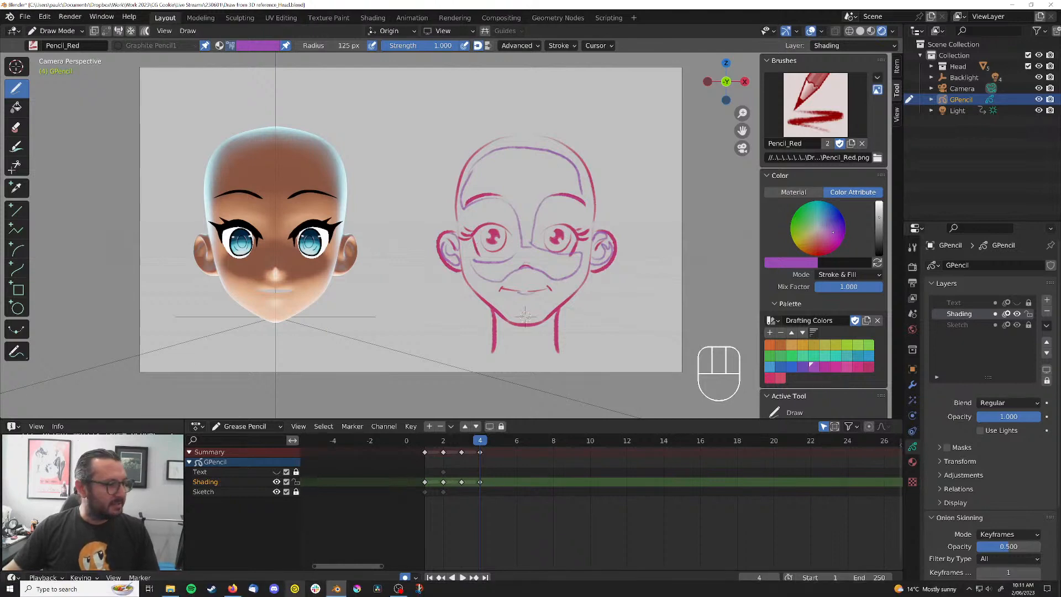
Search Windows for the Magnifier app and launch it
left_click(72, 588)
type("m")
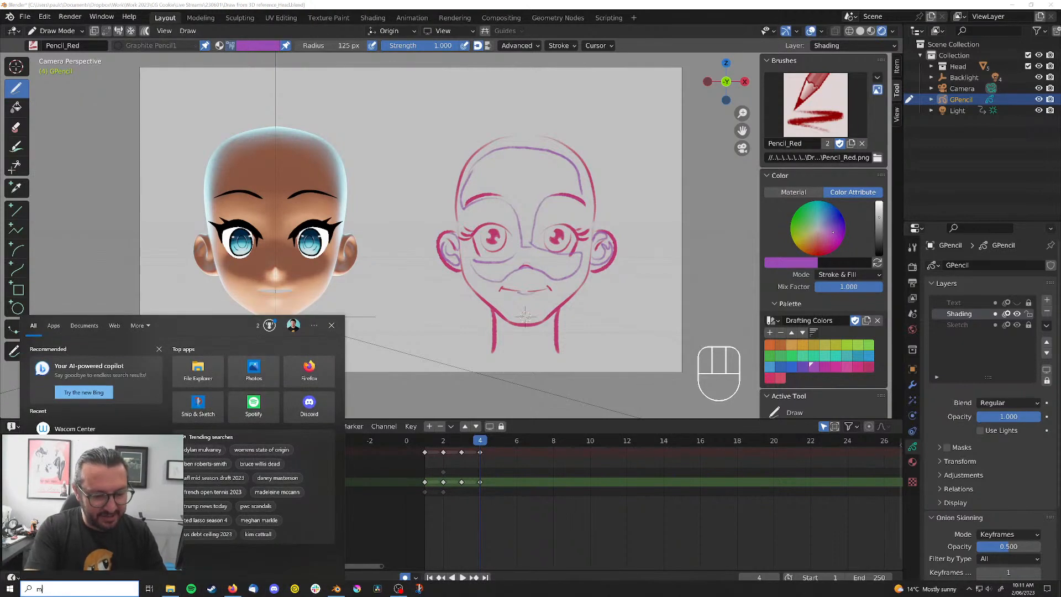
type("ag")
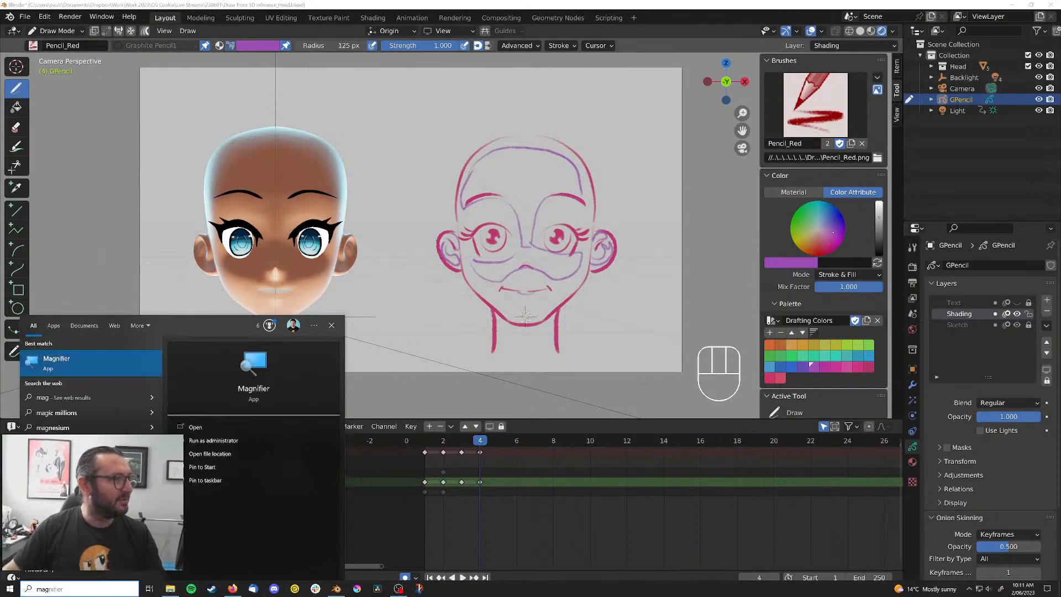
key("Return")
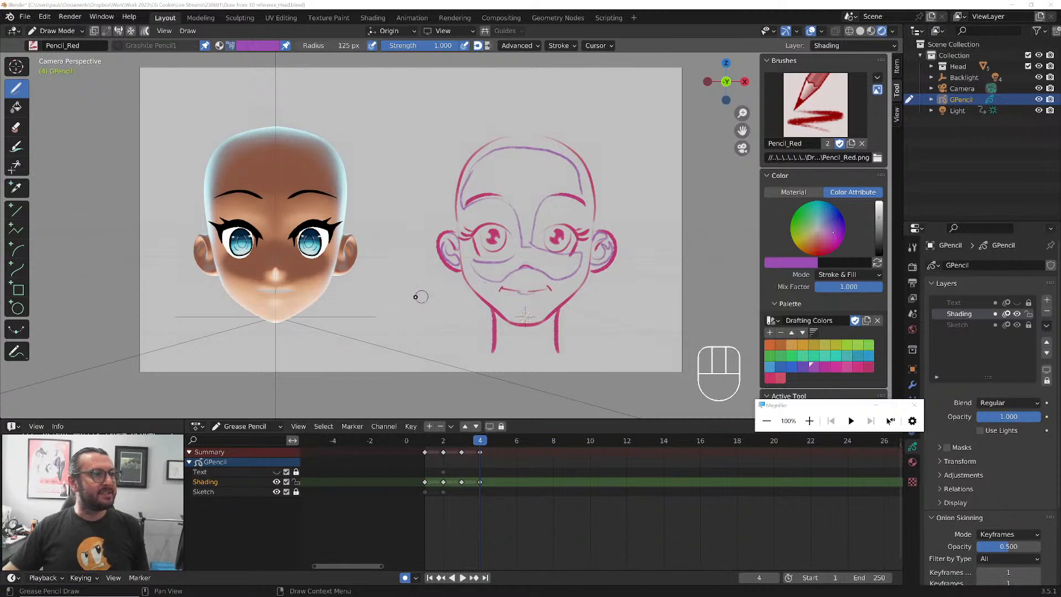
Switch GPencil to Object Mode, then collapse and hide the existing Collection with the head and drawing
key("ctrl+Tab")
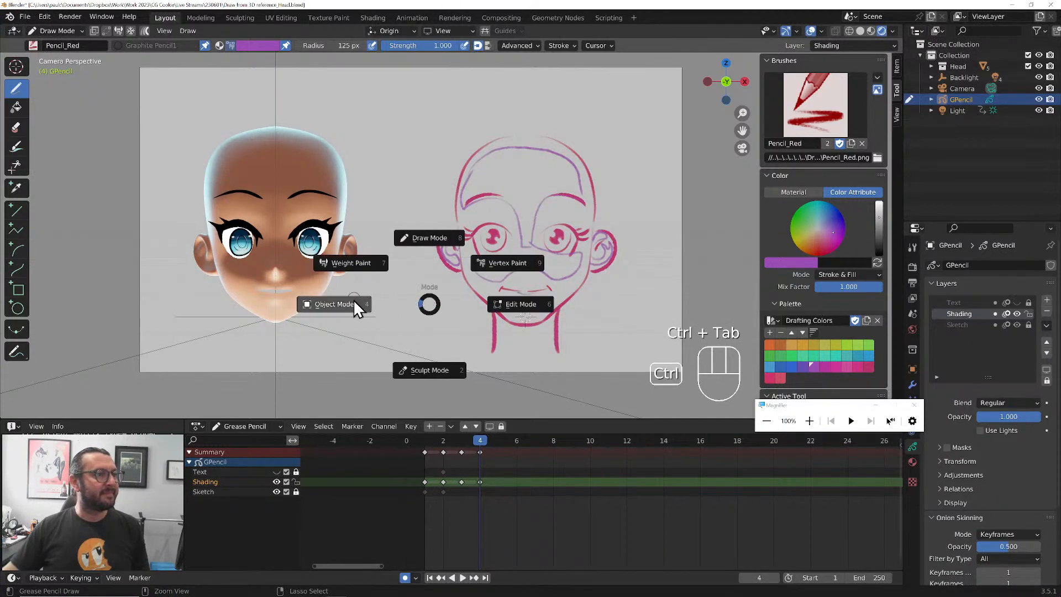
left_click(338, 303)
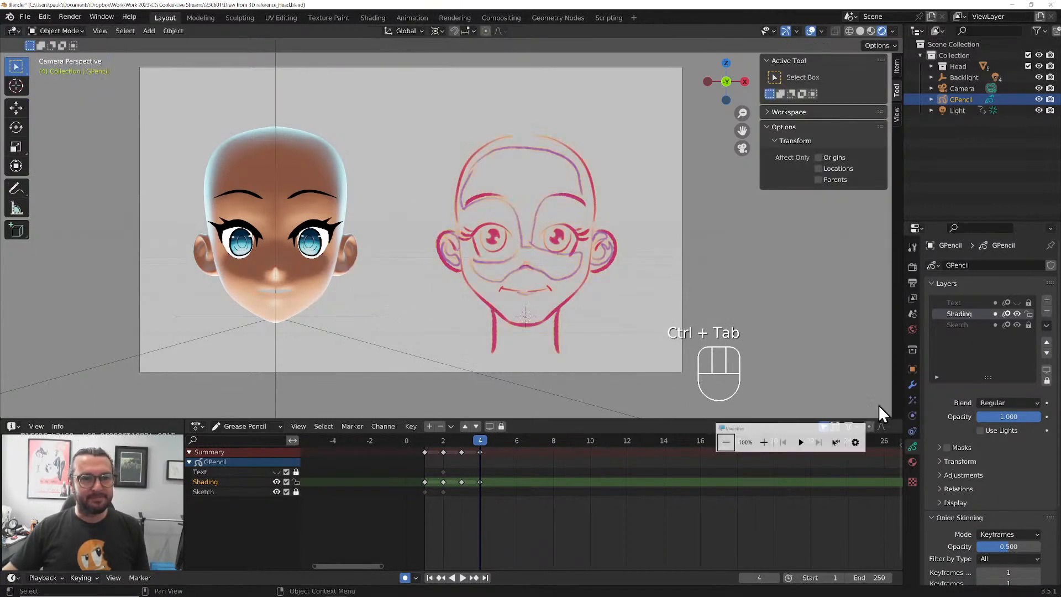
left_click(919, 56)
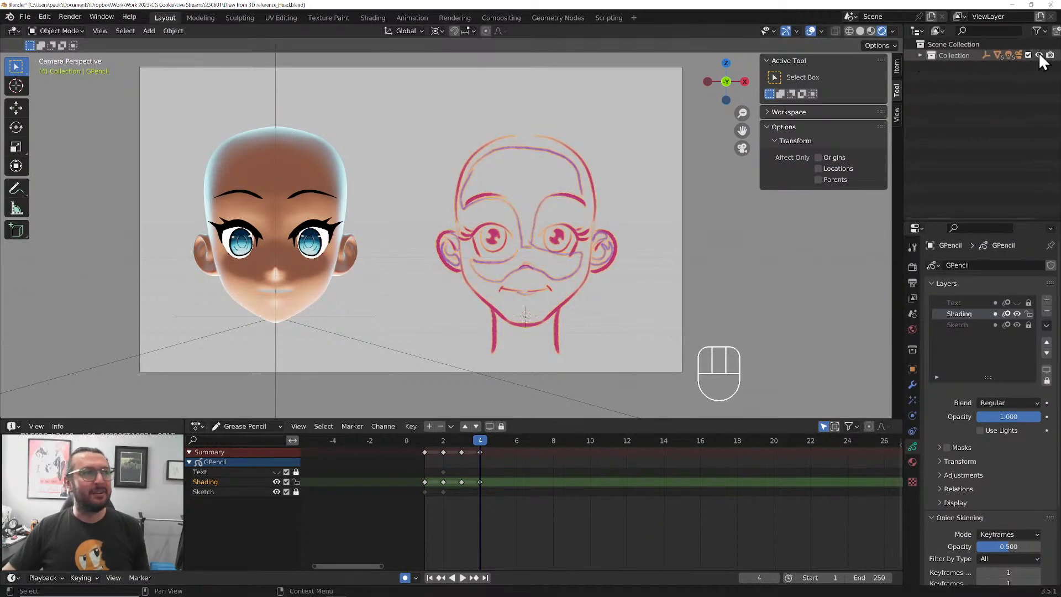
left_click(1038, 54)
Create a new collection under the Scene Collection, name it "Lighting Reference", and make it active
right_click(966, 43)
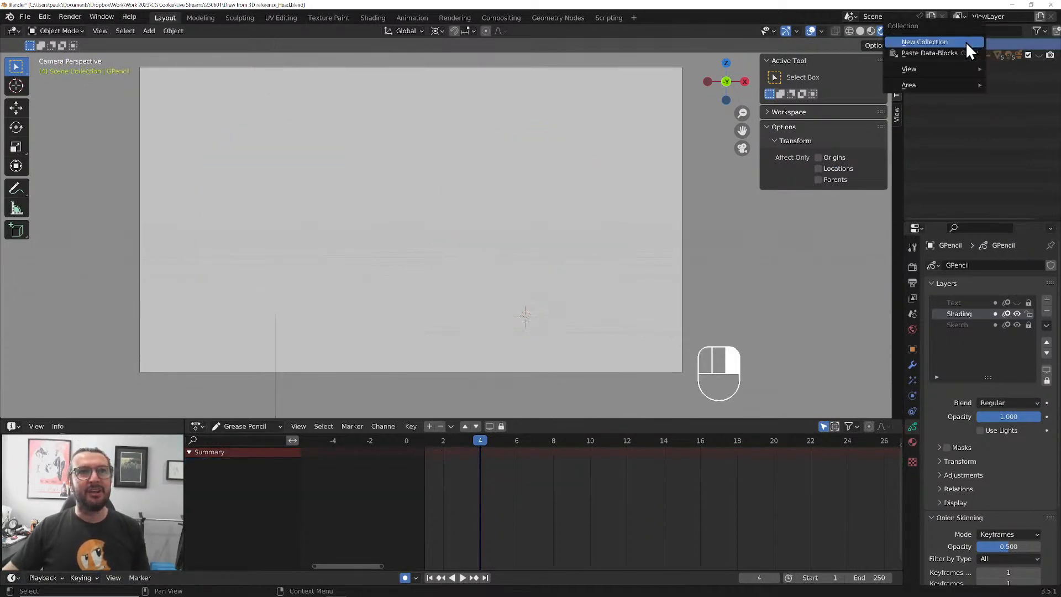
left_click(966, 42)
double_click(959, 67)
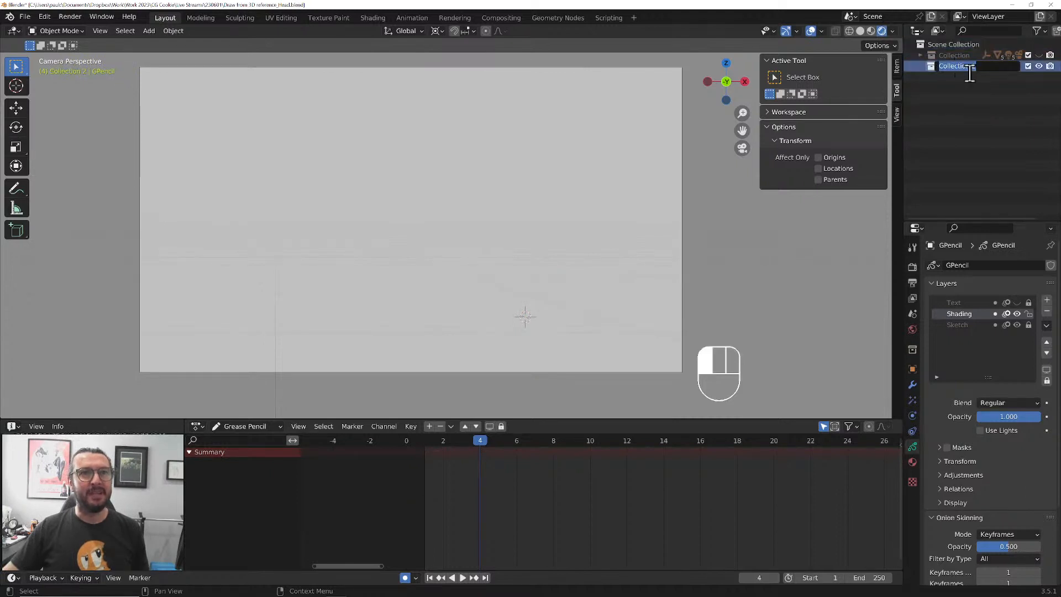
type("Sketch")
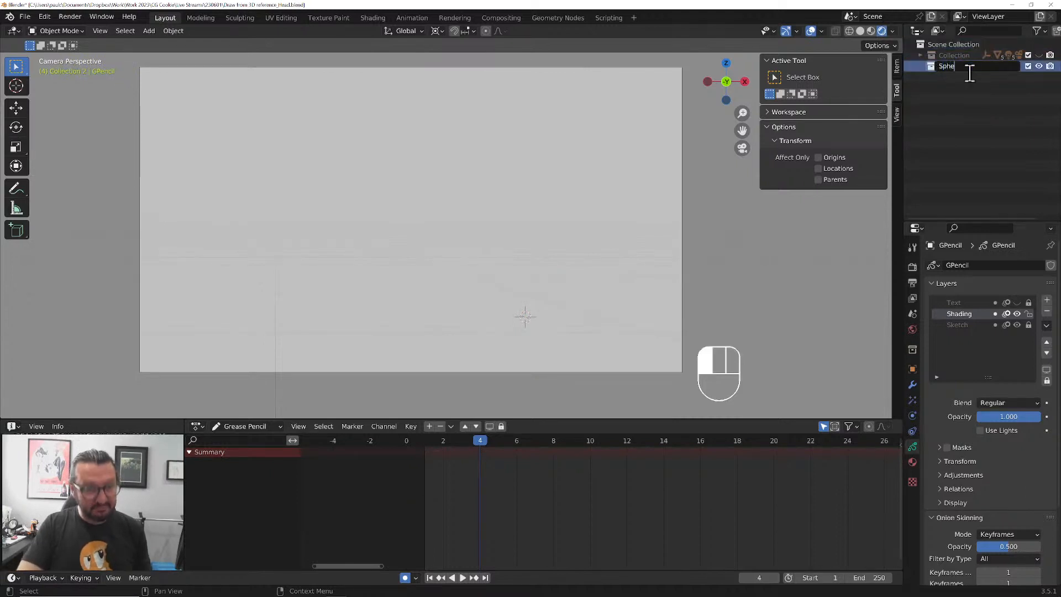
key("BackSpace")
key("BackSpace")
key("BackSpace")
key("BackSpace")
key("BackSpace")
key("BackSpace")
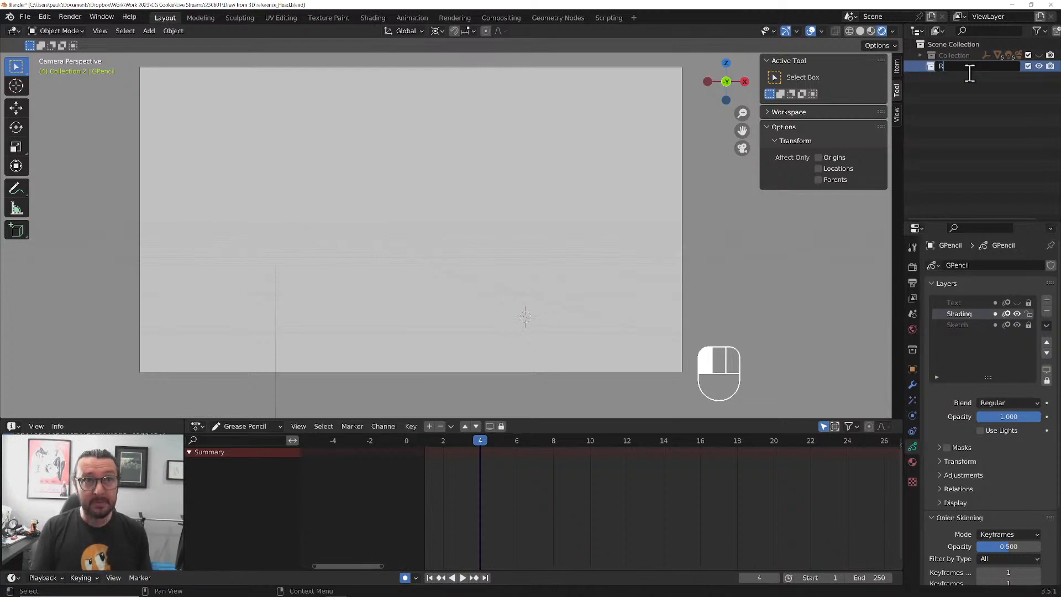
type("ight")
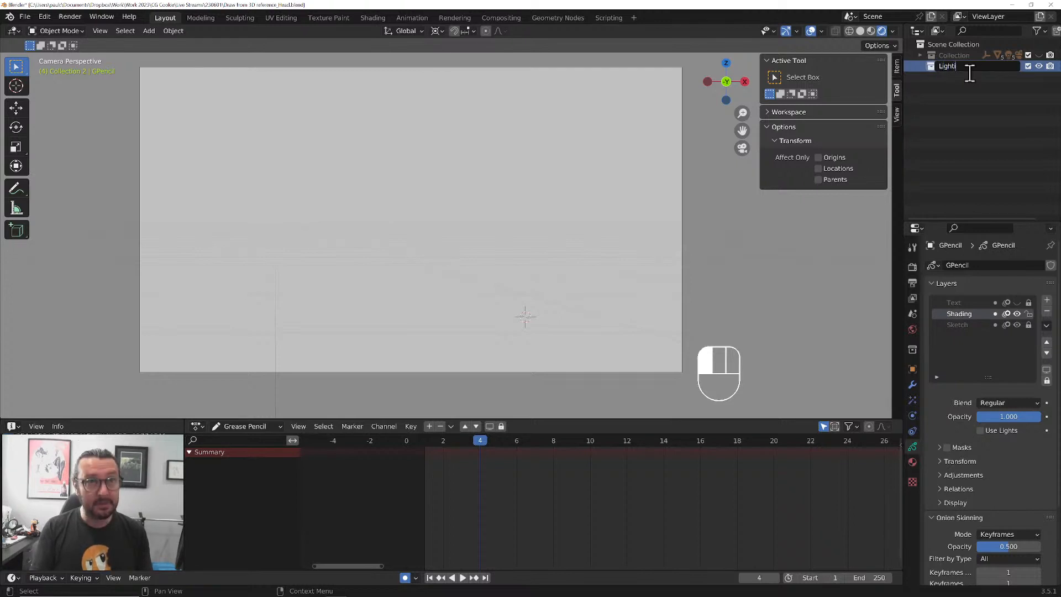
type("ing Referenece")
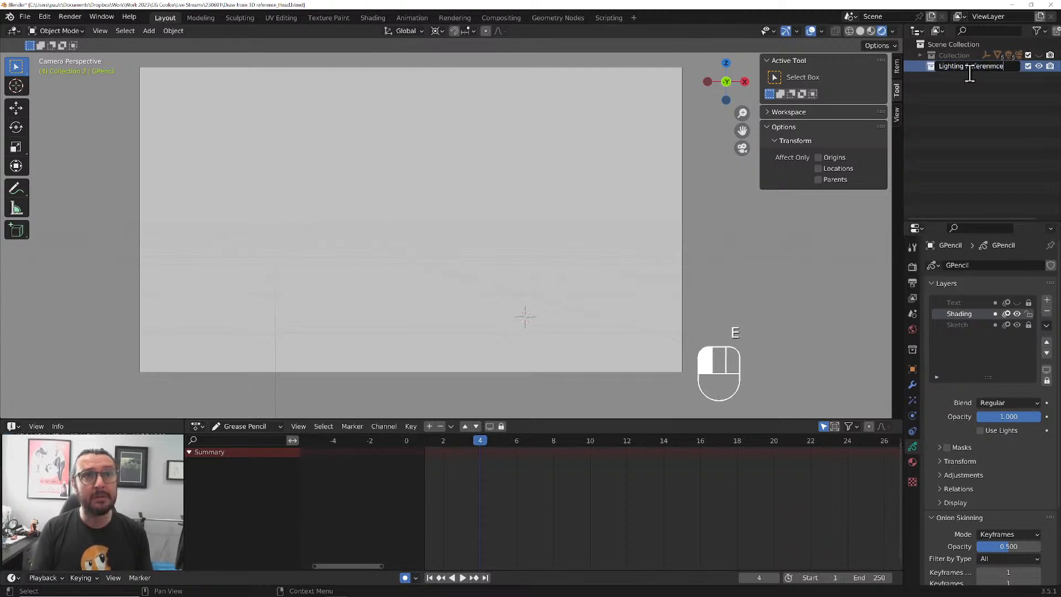
key("BackSpace")
key("BackSpace")
key("BackSpace")
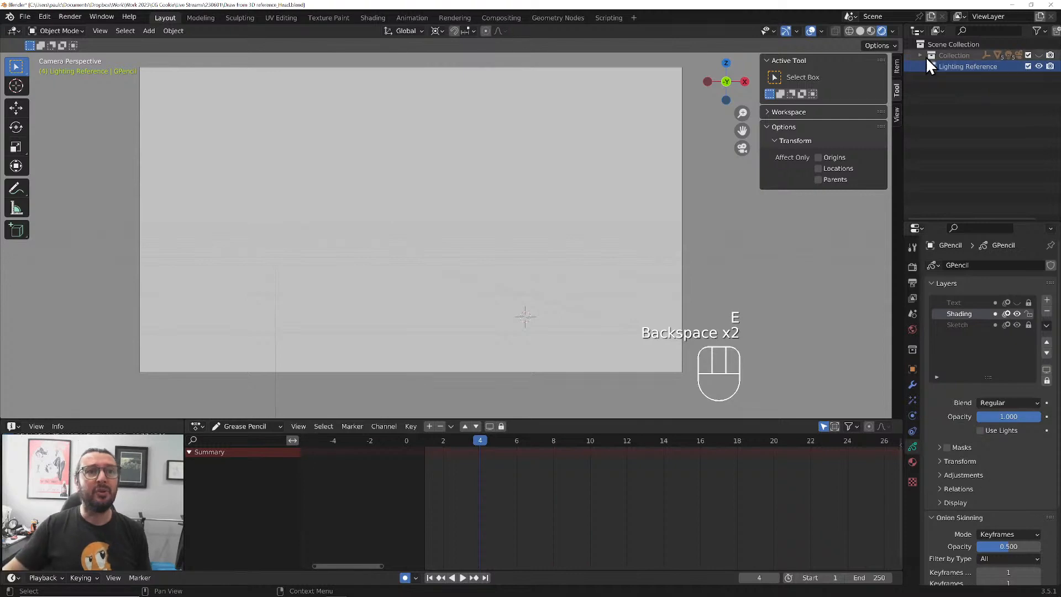
left_click(937, 68)
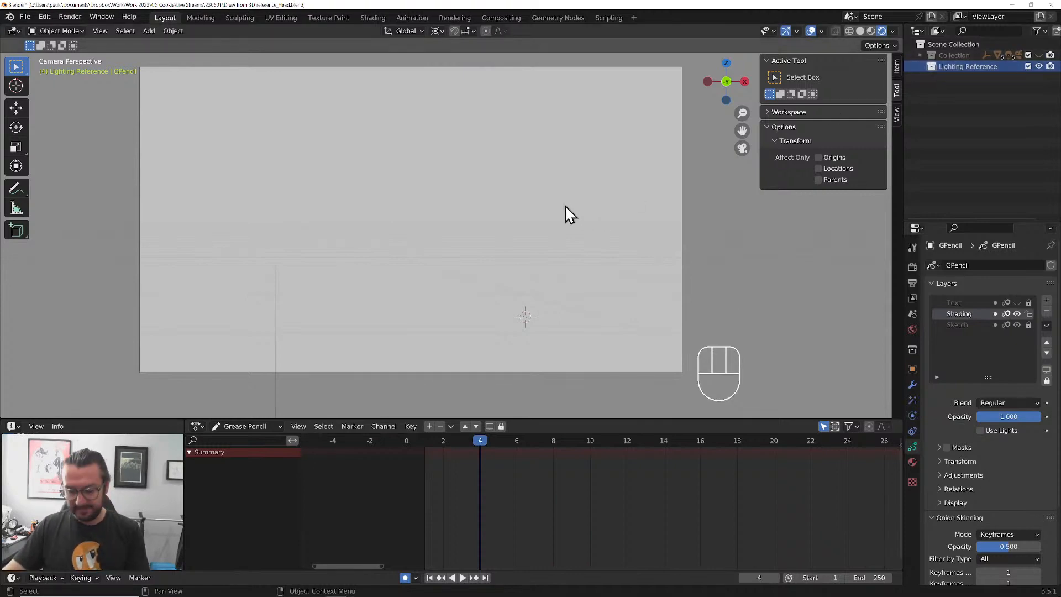
Switch to the front view and snap the 3D cursor to the world origin
key("KP_1")
middle_click_drag(532, 286, 507, 208)
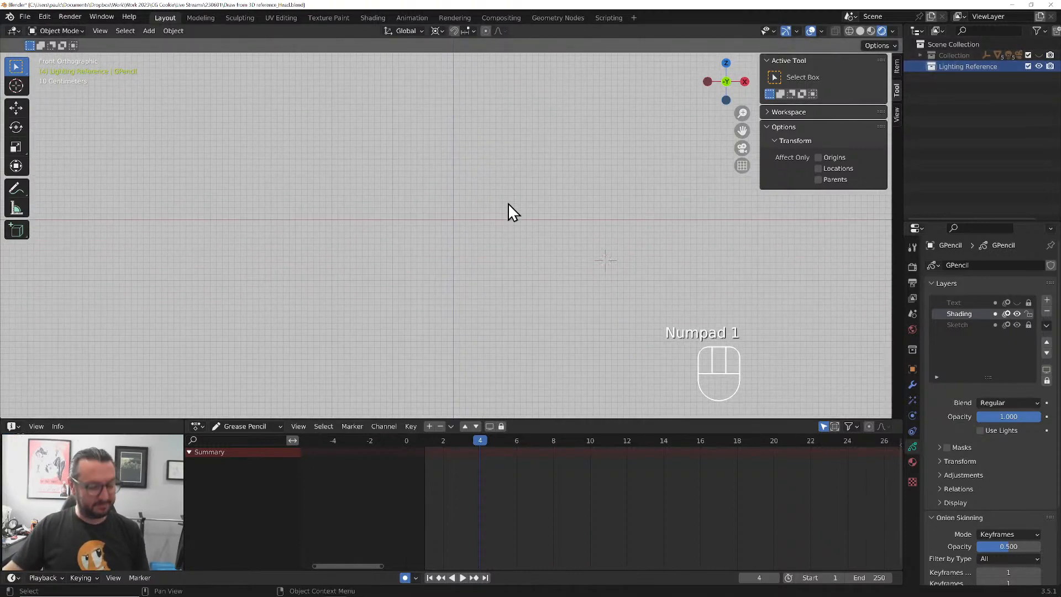
key("shift+s")
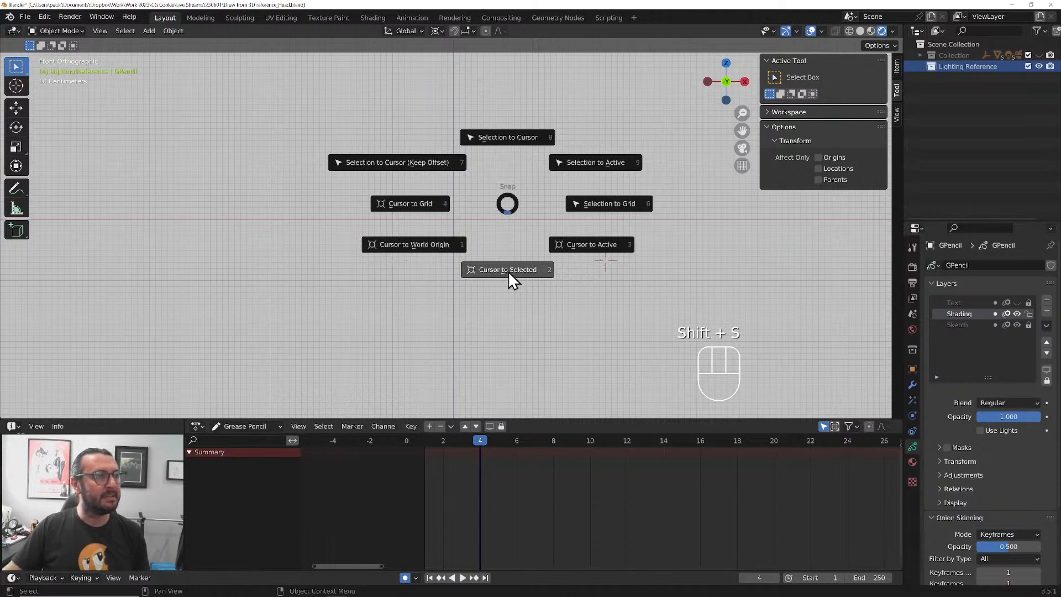
left_click(437, 244)
middle_click_drag(469, 232, 486, 274, "shift")
scroll(492, 260, "up", 2)
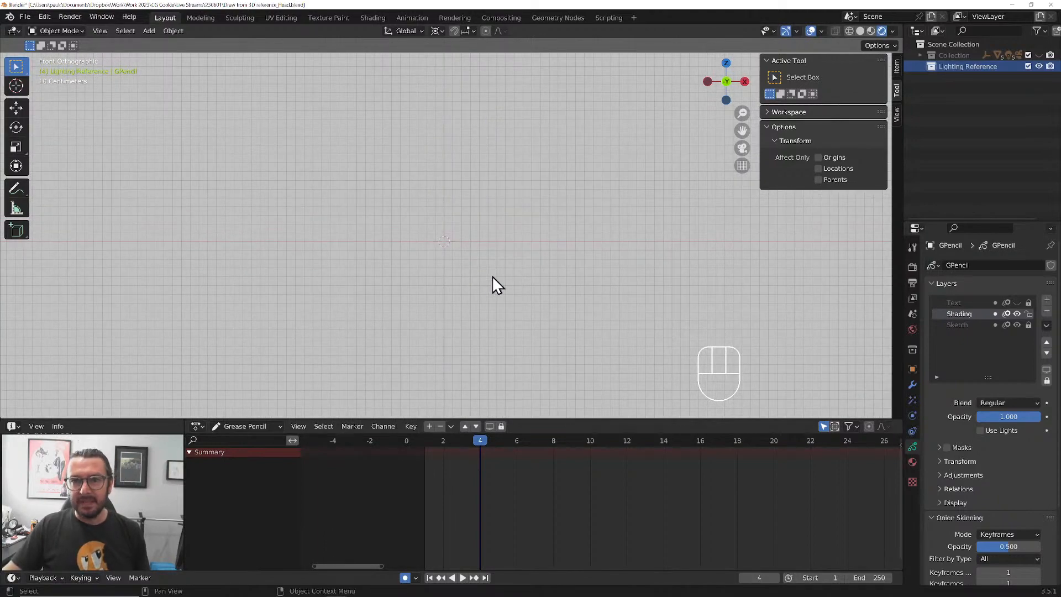
Add a UV sphere at the world origin, set the viewport to Solid shading, and apply Shade Auto Smooth to the sphere
key("shift+a")
mouse_move(492, 276)
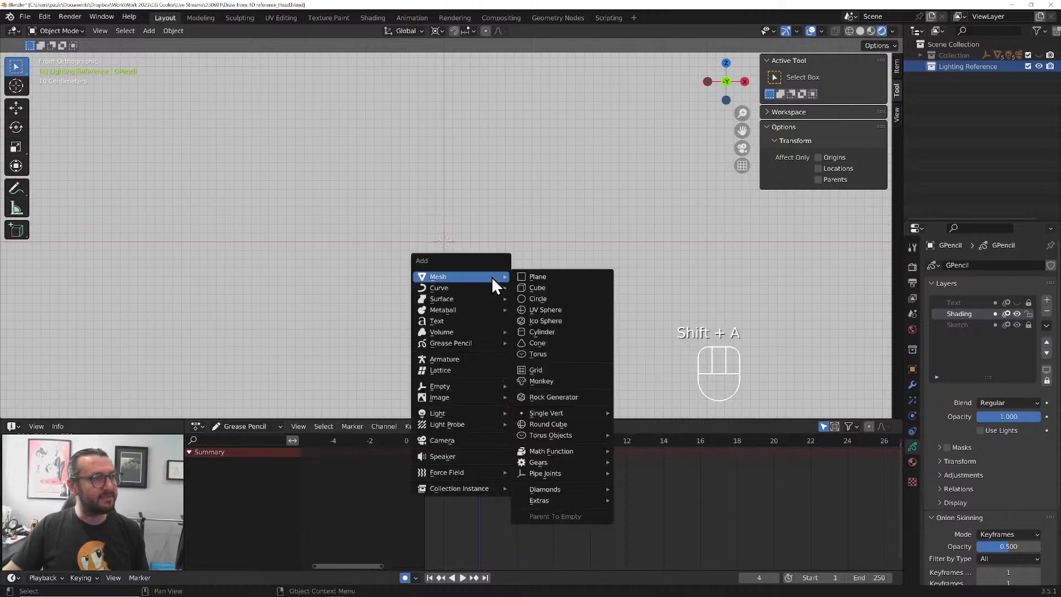
left_click(547, 309)
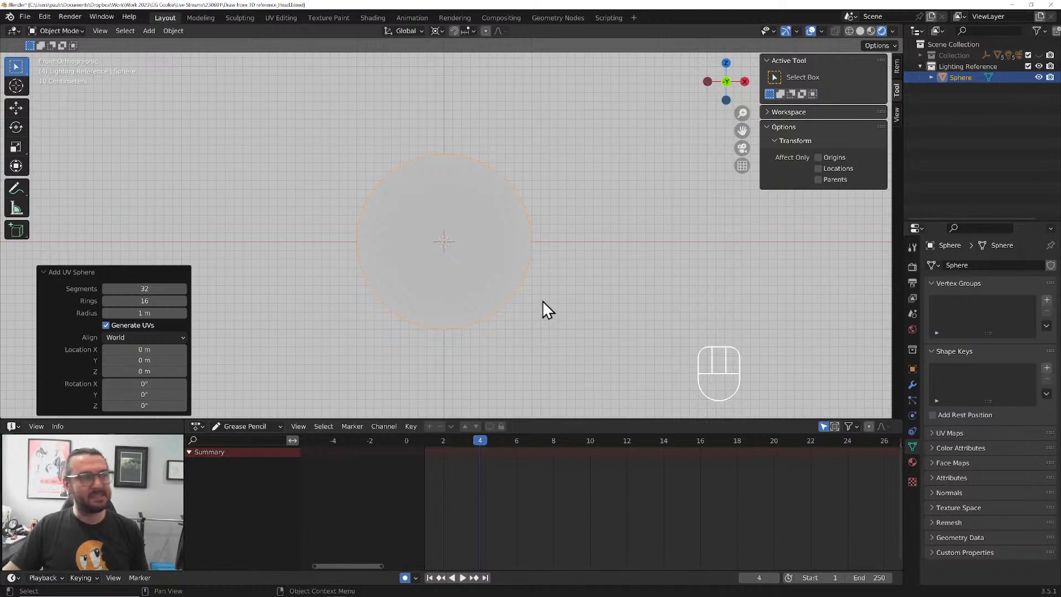
left_click(858, 32)
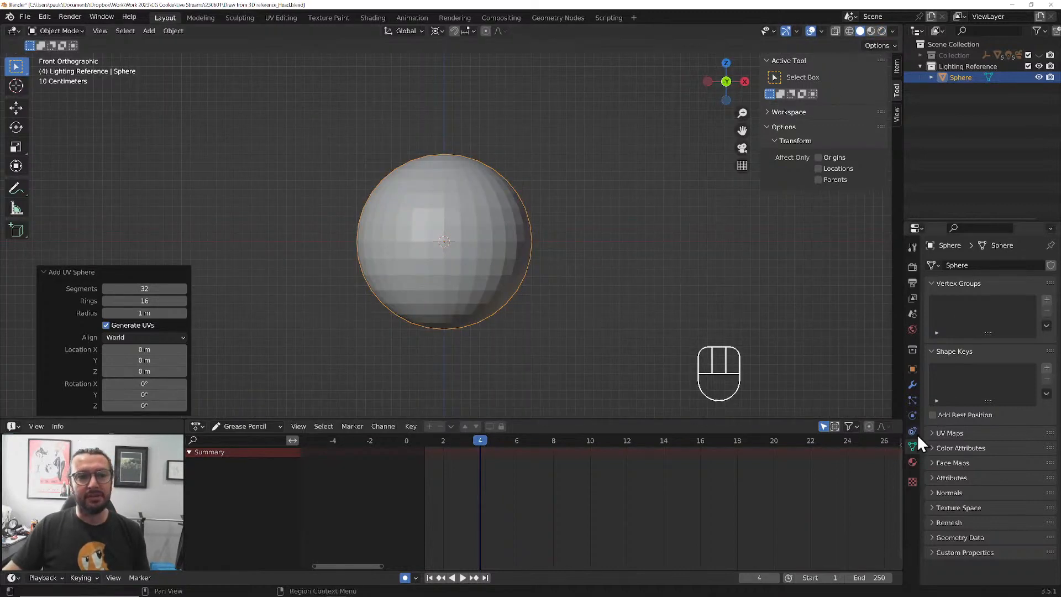
left_click(173, 30)
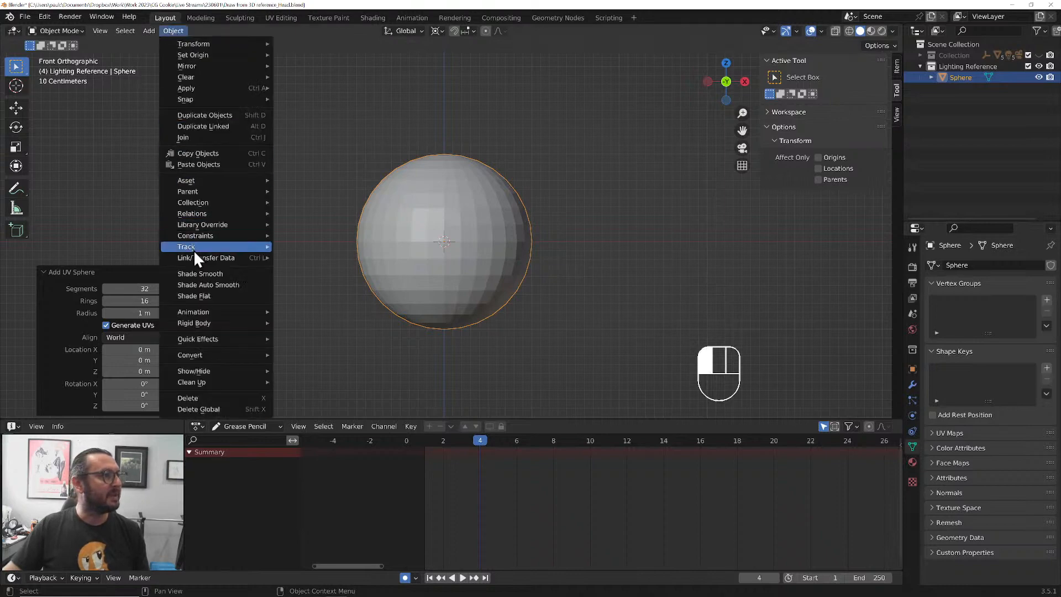
left_click(215, 290)
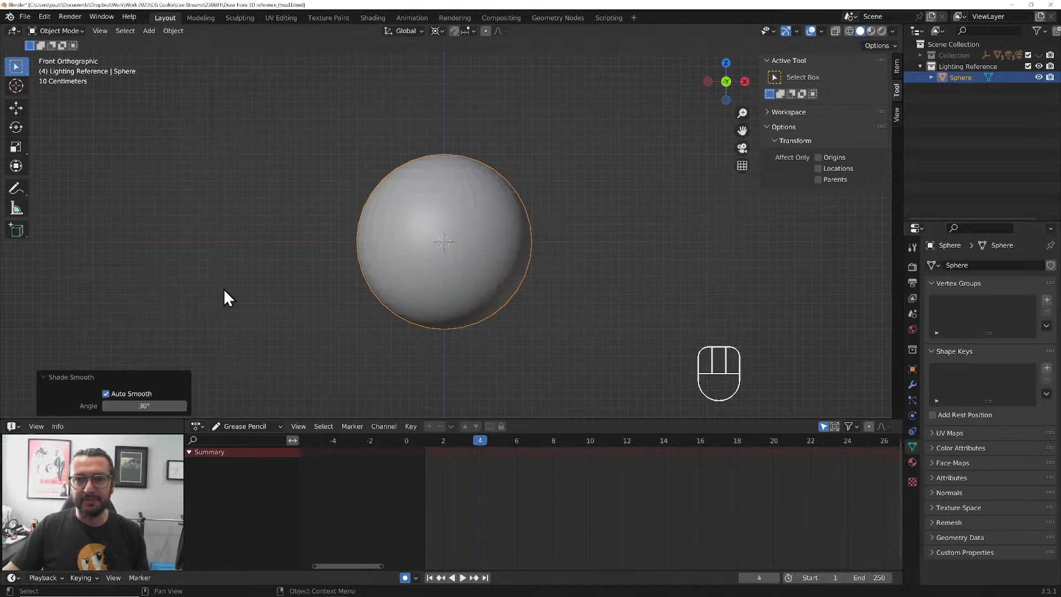
Delete the sphere and add a Monkey mesh in its place at the world origin
key("x")
left_click(475, 283)
key("shift+a")
mouse_move(476, 283)
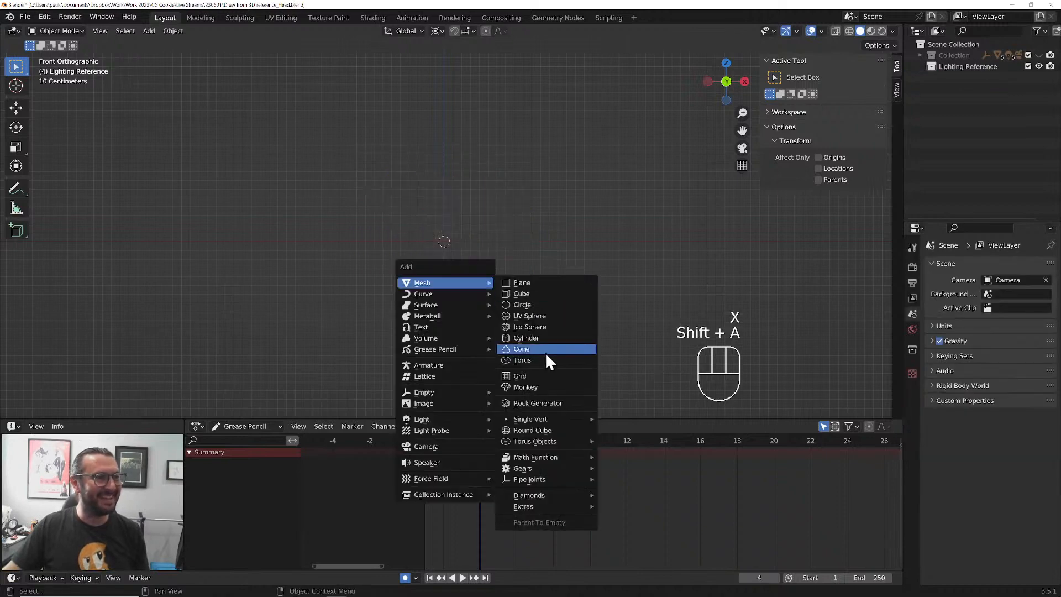
left_click(537, 385)
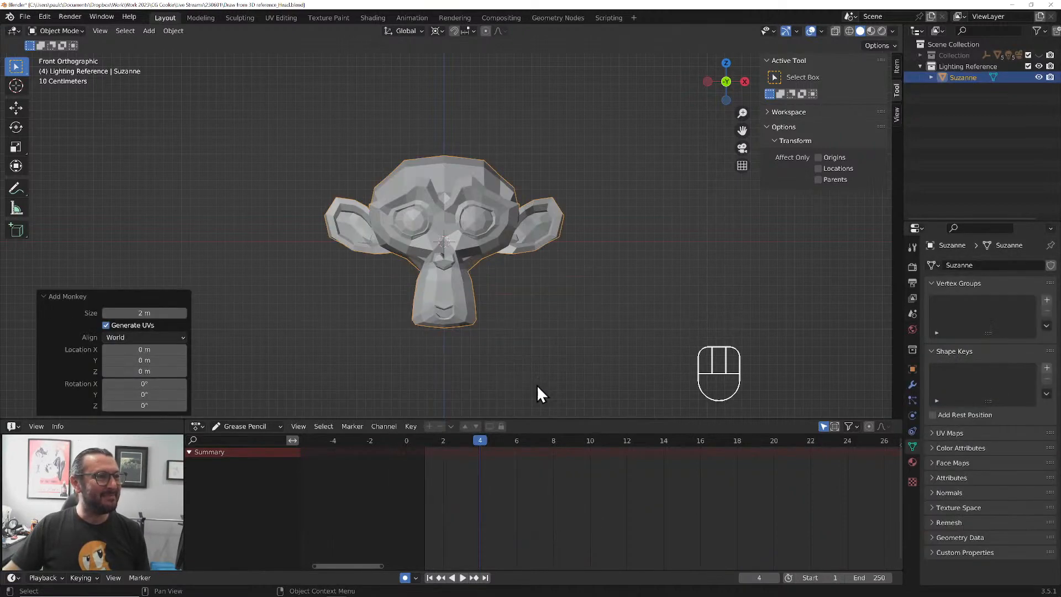
Give the monkey head a Subdivision Surface modifier with 2 viewport levels and apply Shade Auto Smooth
left_click(912, 384)
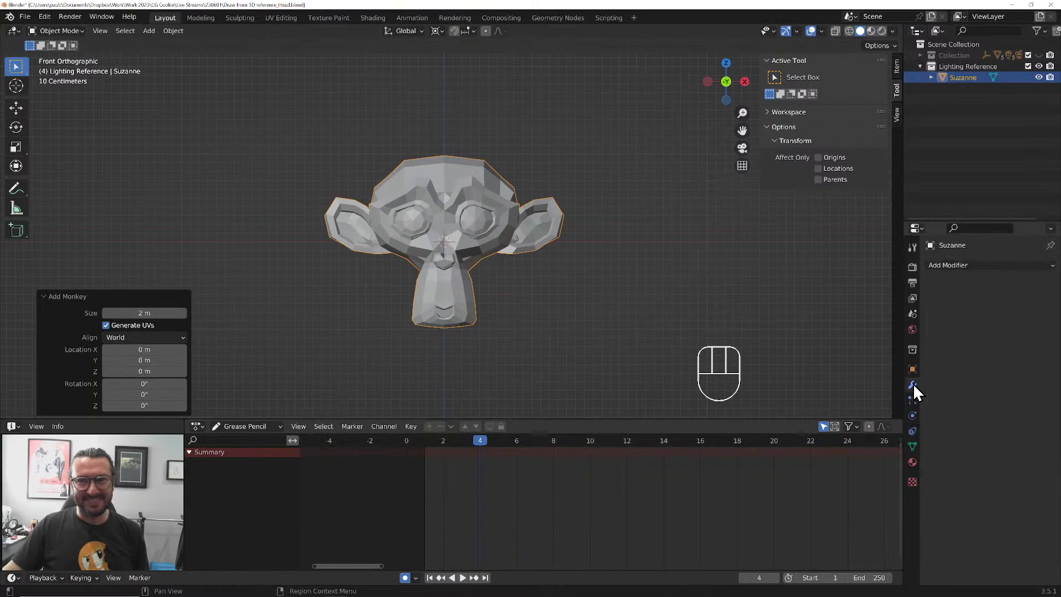
left_click(971, 265)
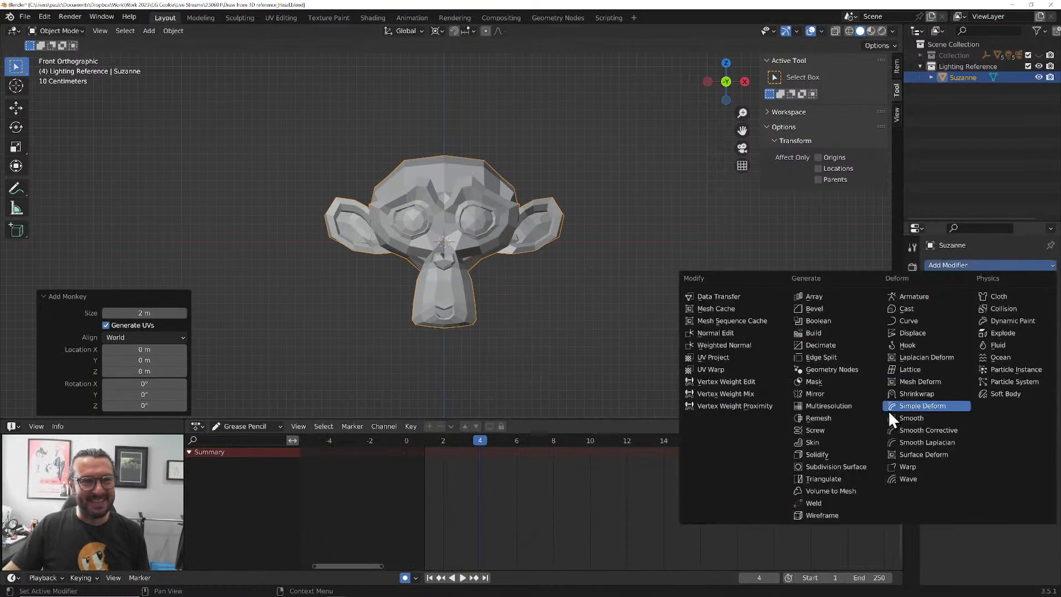
left_click(863, 466)
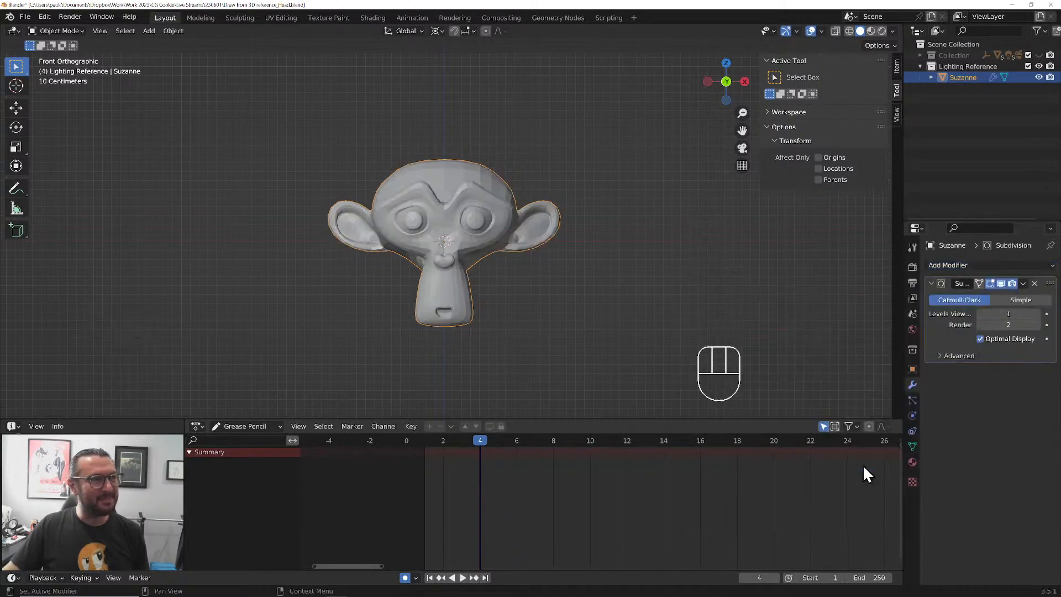
left_click(1040, 313)
left_click(173, 31)
left_click(210, 282)
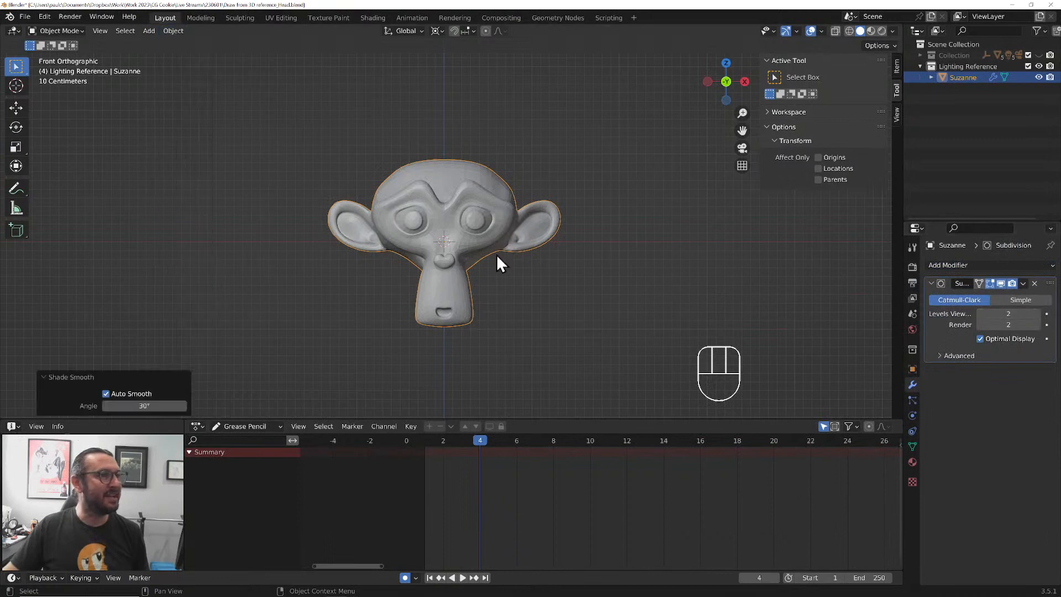
In the right side view, rotate the monkey head 35° so it leans back, and raise it 0.5 m along Z
key("KP_3")
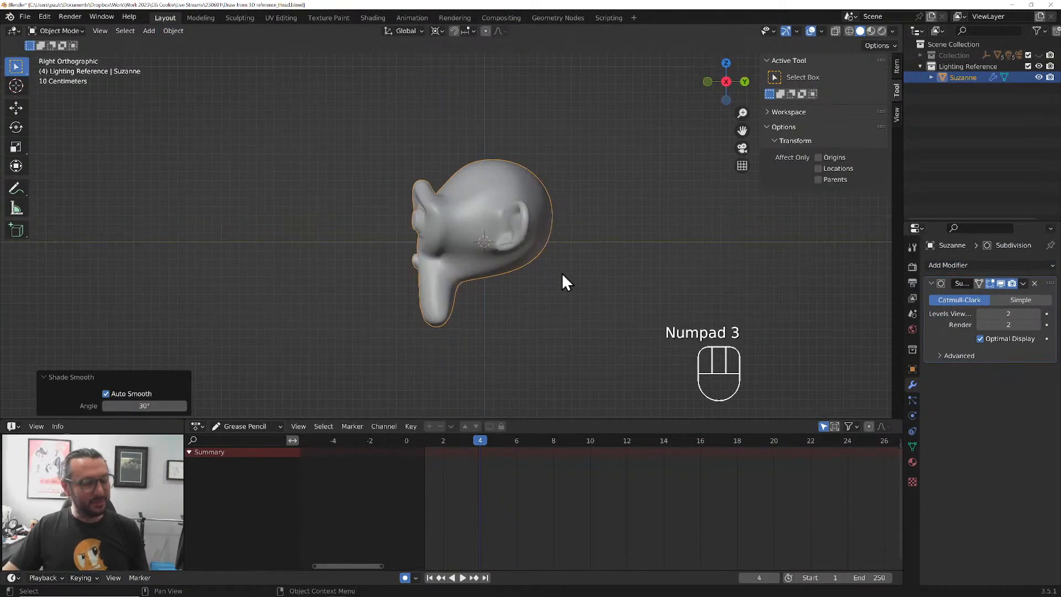
key("r")
left_click(573, 313, "ctrl")
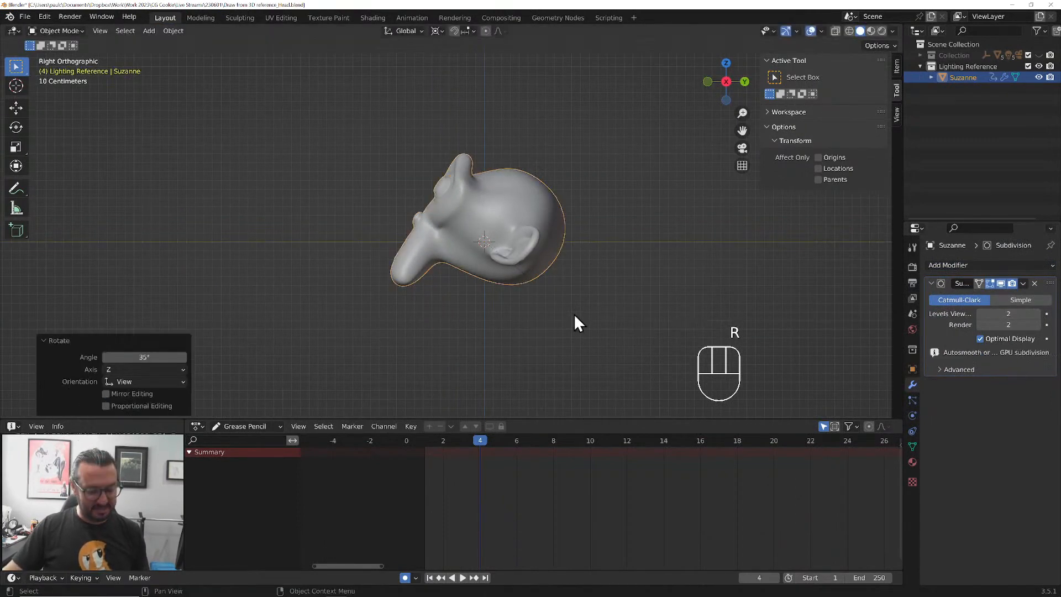
key("g")
key("z")
key("ctrl")
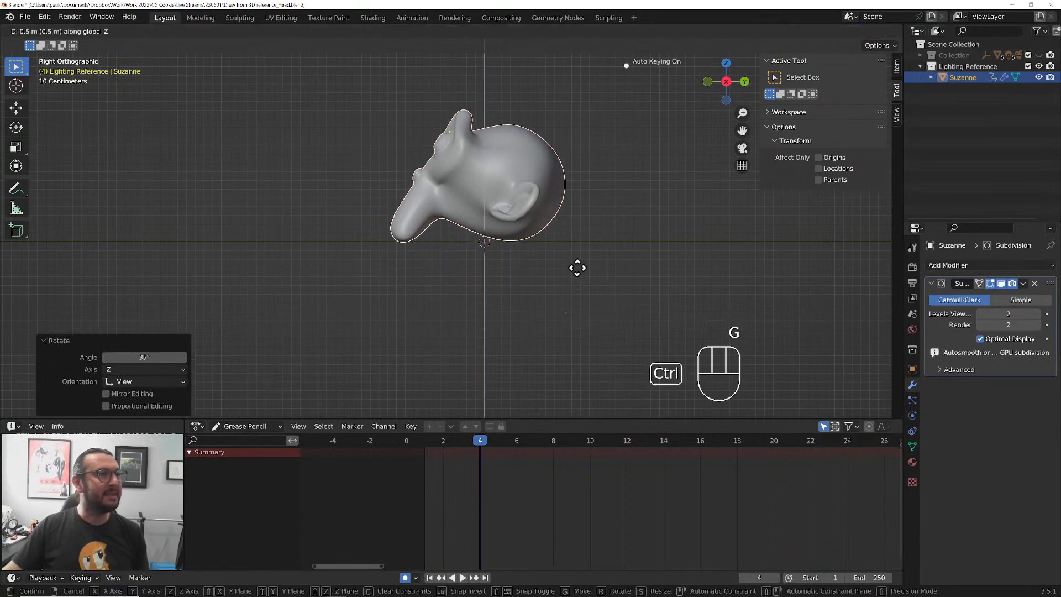
left_click(575, 264)
Add a new camera to the Lighting Reference collection and make it the active scene camera
key("KP_0")
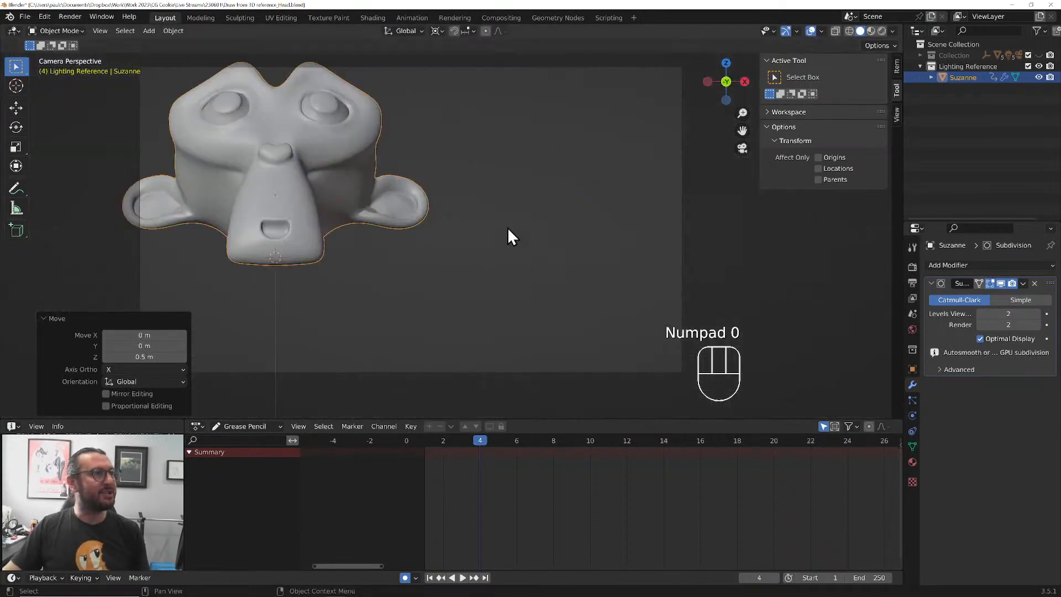
scroll(507, 227, "down", 3)
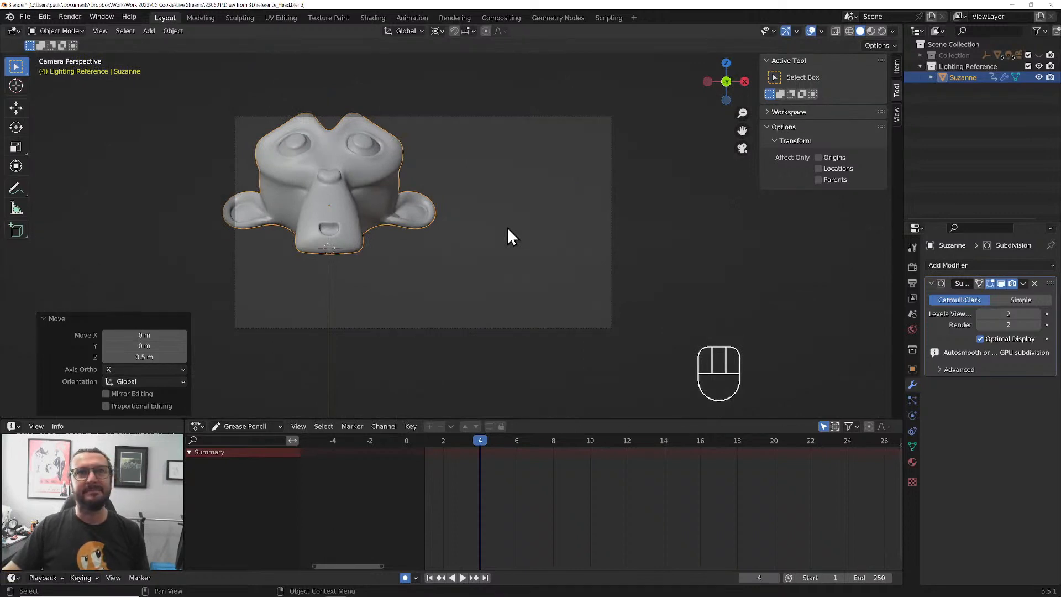
left_click(960, 44)
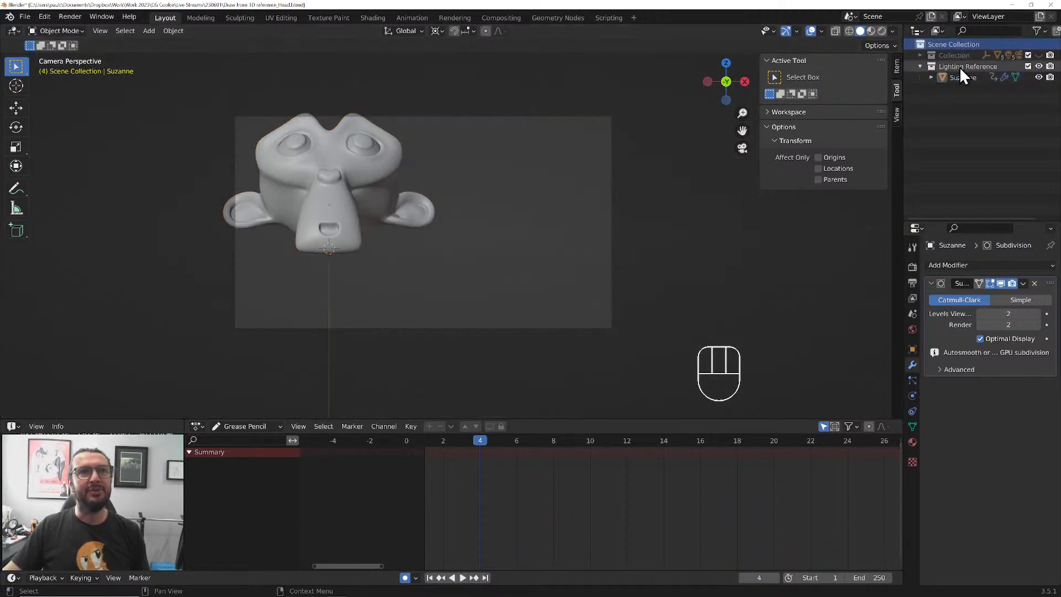
left_click(959, 66)
key("shift+a")
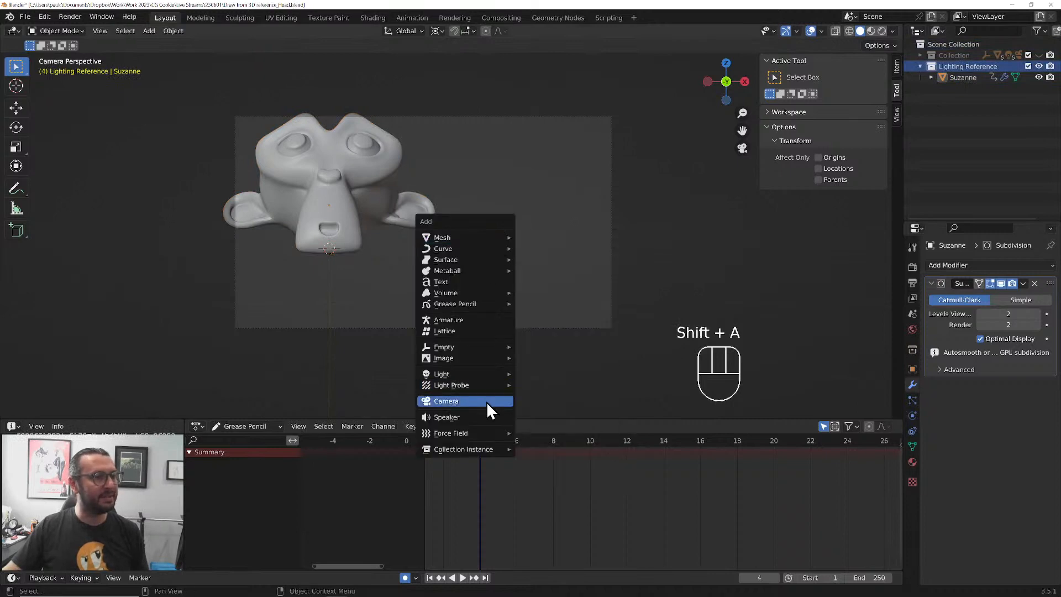
left_click(487, 401)
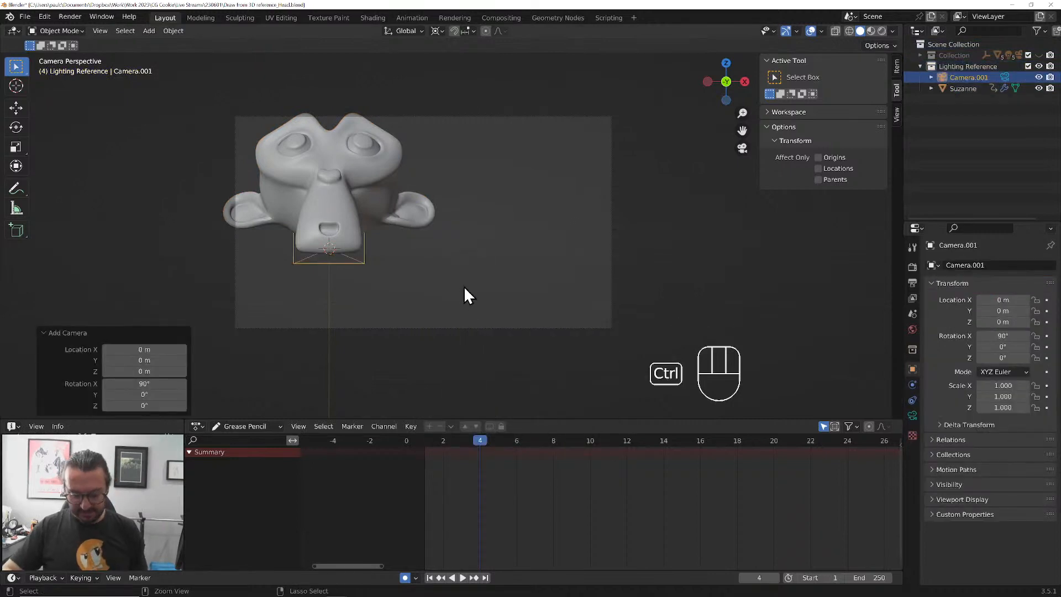
key("ctrl+KP_0")
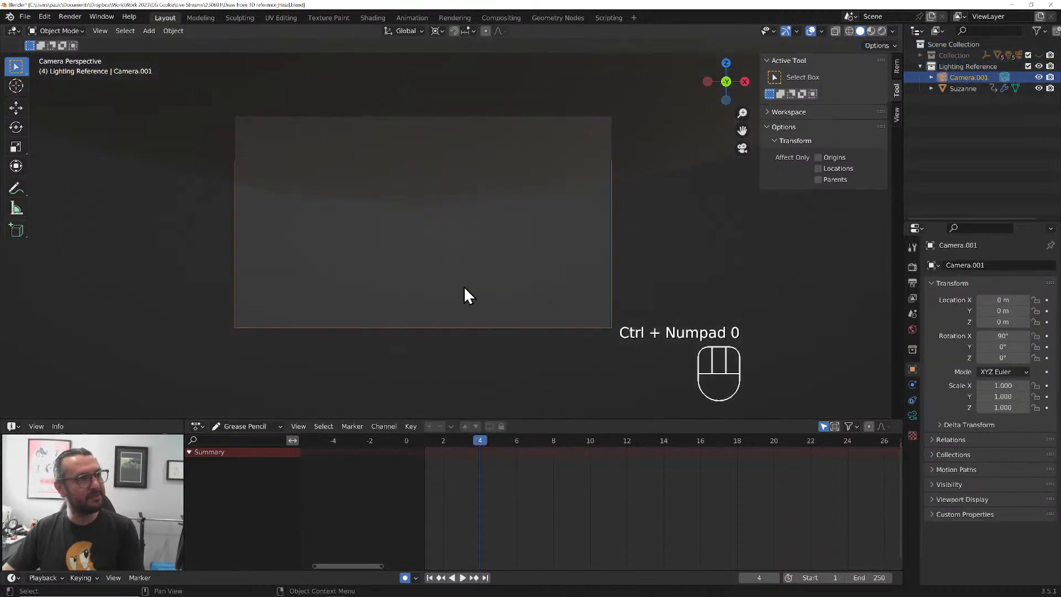
Move the new camera about 5.37 m along negative Y and 1.49 m up, and swing it about 36.3° around the head in top view
key("KP_3")
key("g")
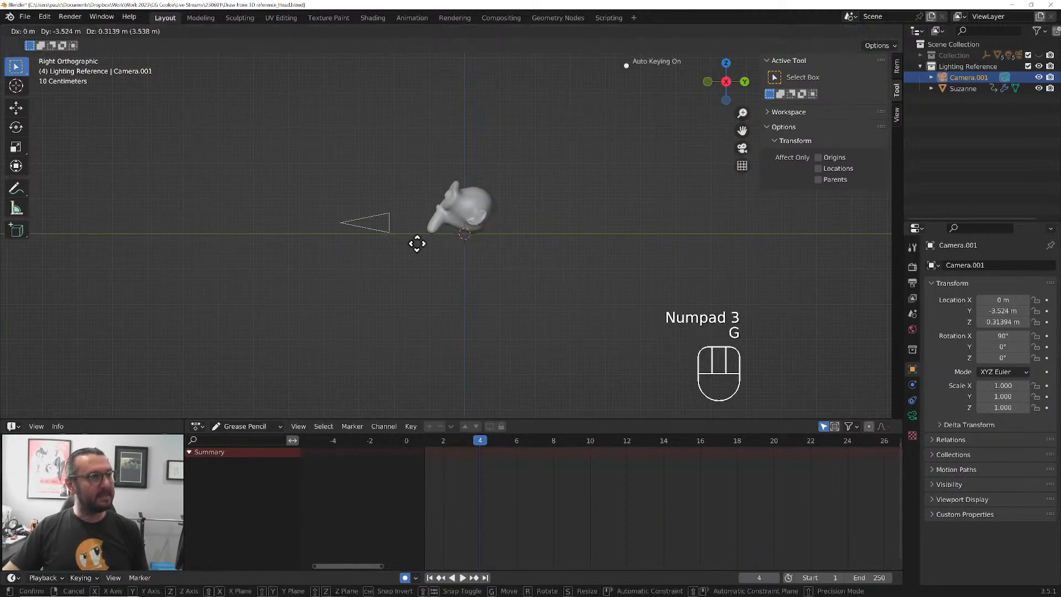
left_click(357, 206)
key("KP_7")
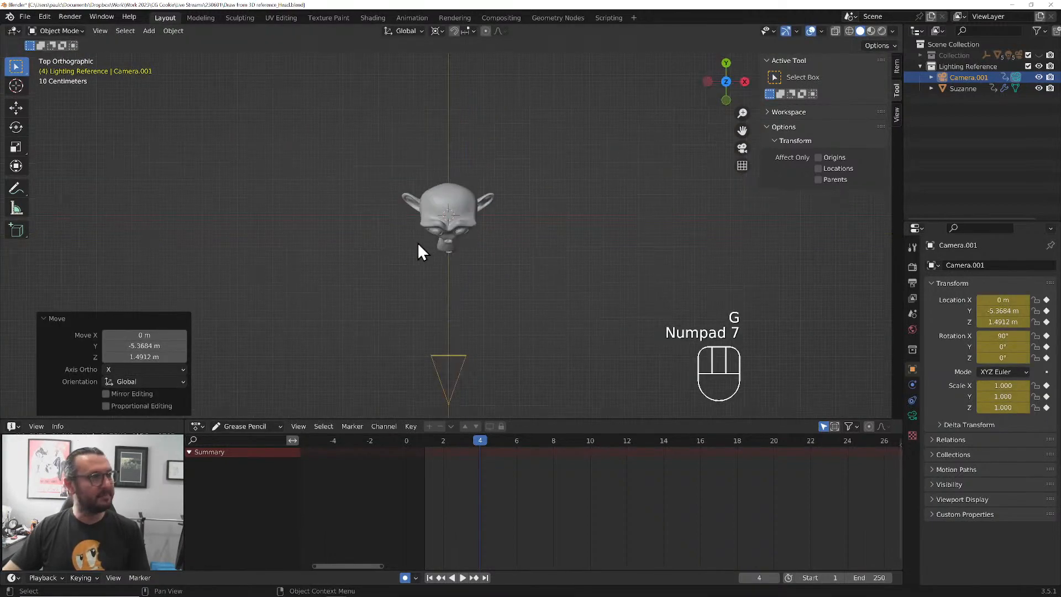
key("r")
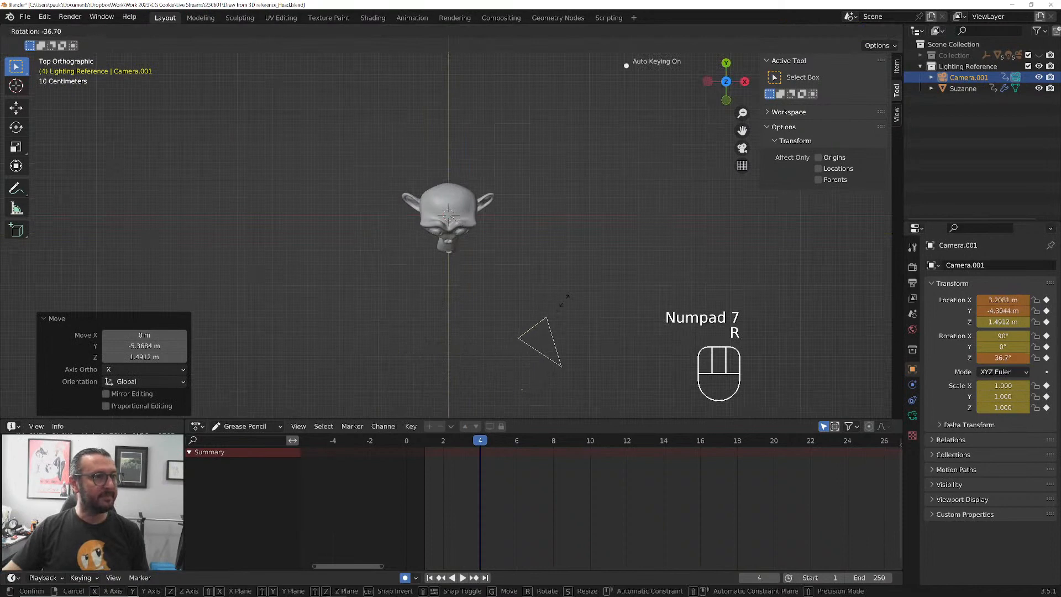
left_click(564, 303)
Through the camera view, rotate the camera about -15.1° on its local X axis and lower it about 0.95 m along Z
key("KP_0")
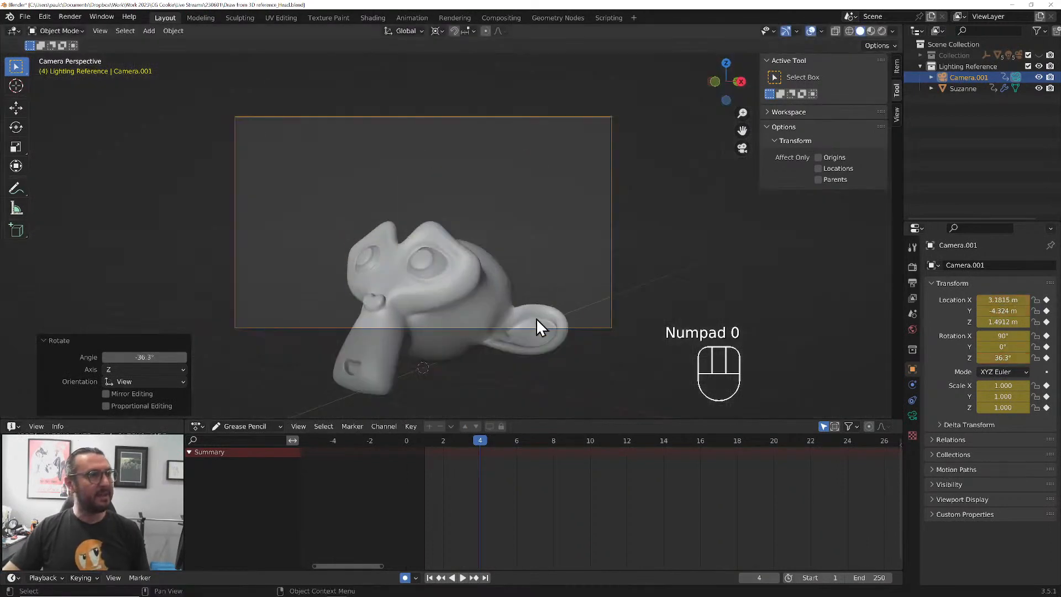
key("r")
key("x")
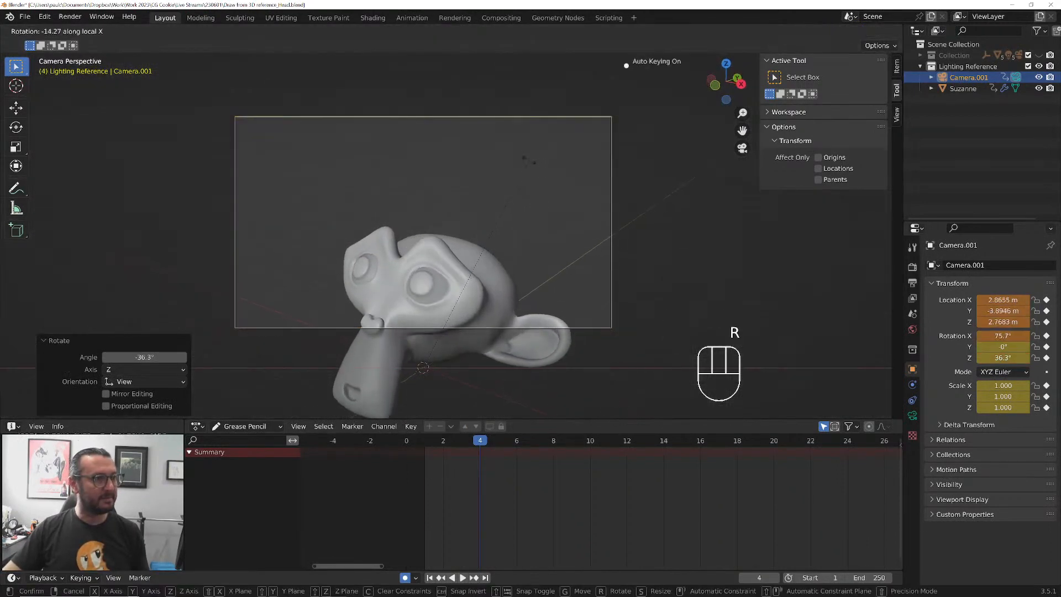
left_click(530, 157)
key("g")
key("z")
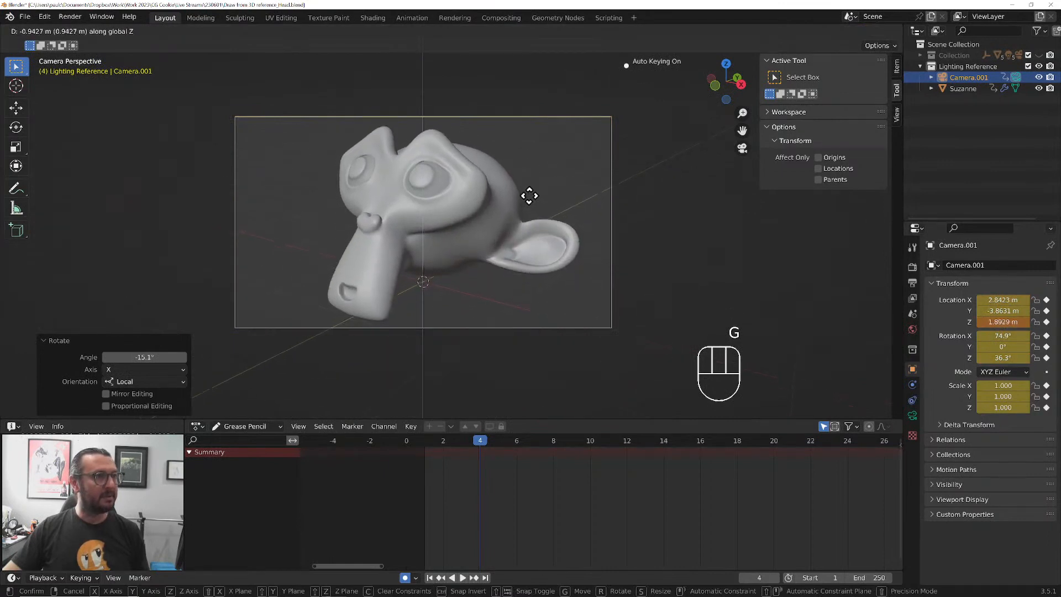
left_click(529, 197)
Shift the camera's keyframes to frame 1 in the Dope Sheet and pull the camera back about 2.23 m along its local Z
left_click(253, 425)
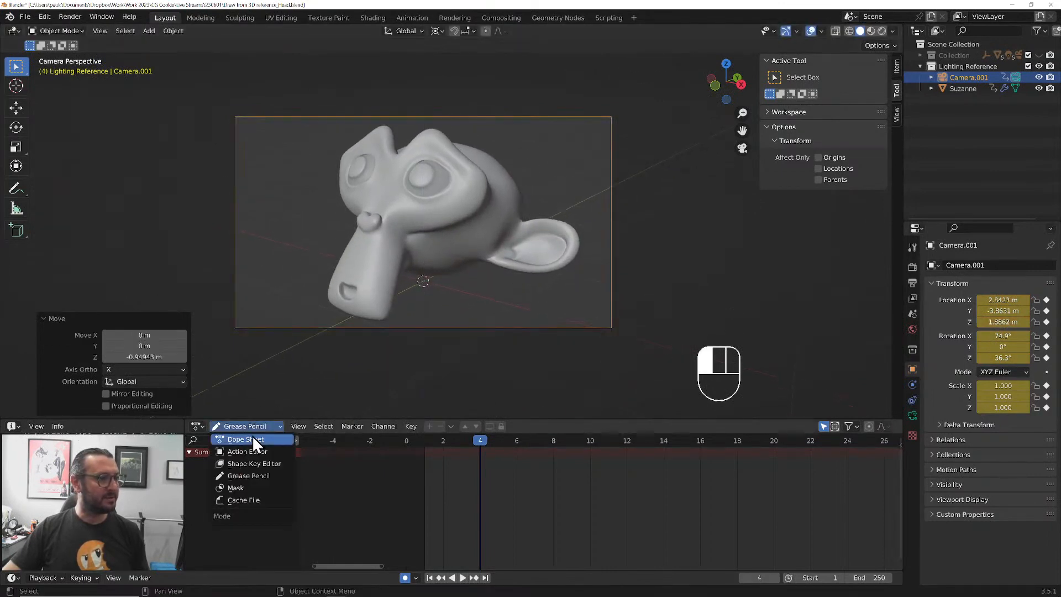
left_click(252, 436)
key("shift+Left")
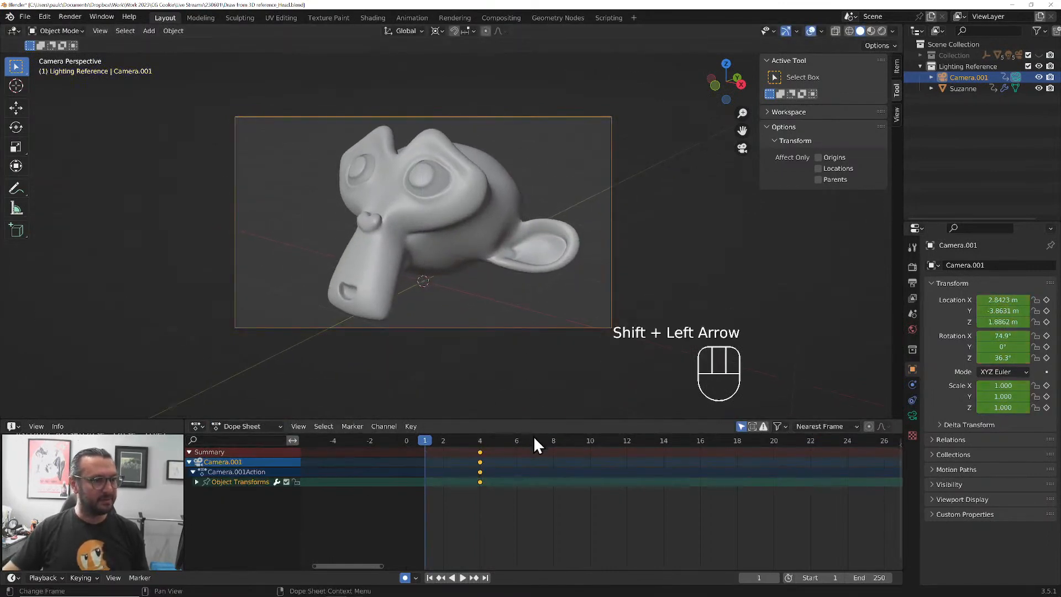
key("g")
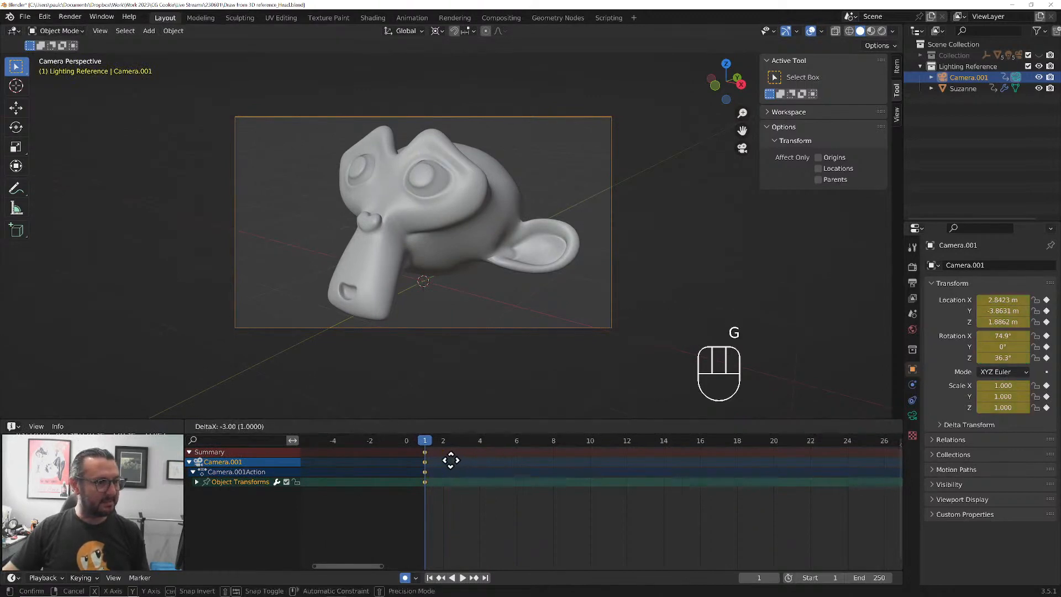
left_click(444, 458)
key("g")
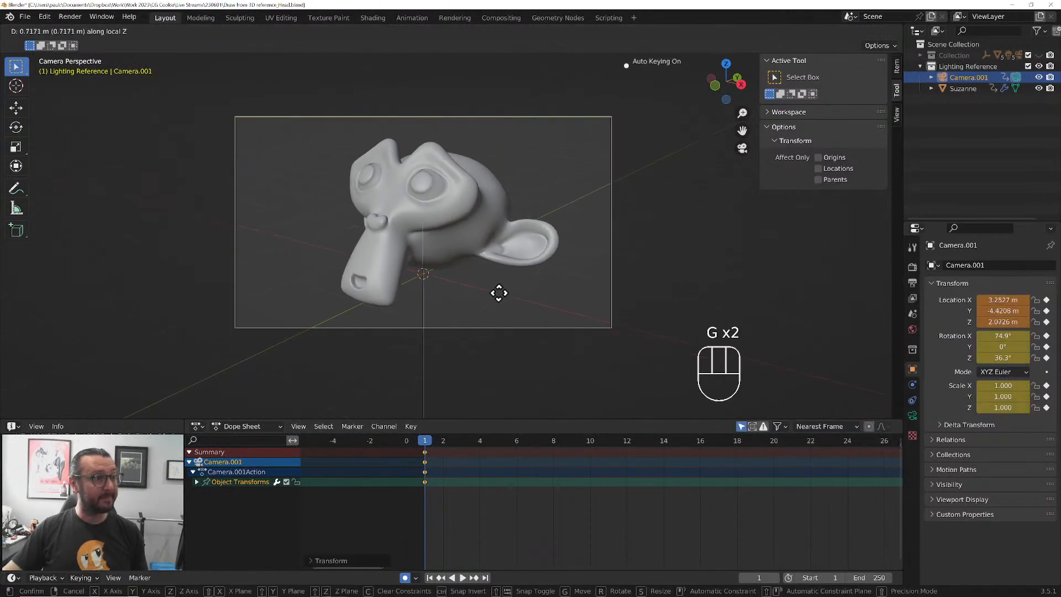
left_click(502, 317)
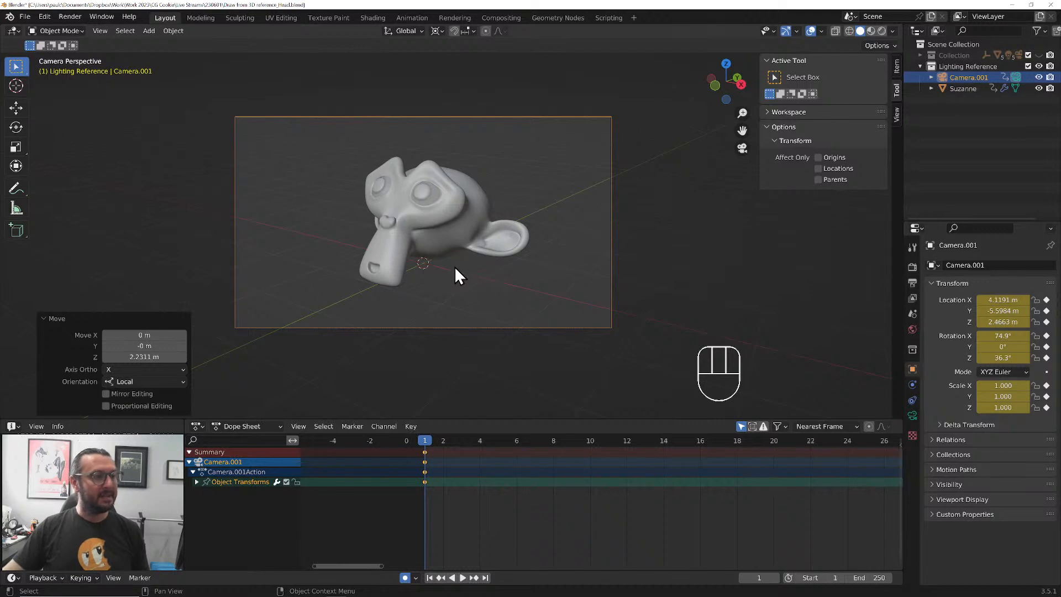
Add a plane as a floor under the monkey head and scale its mesh by about 3.56 in Edit Mode
key("shift+a")
mouse_move(456, 102)
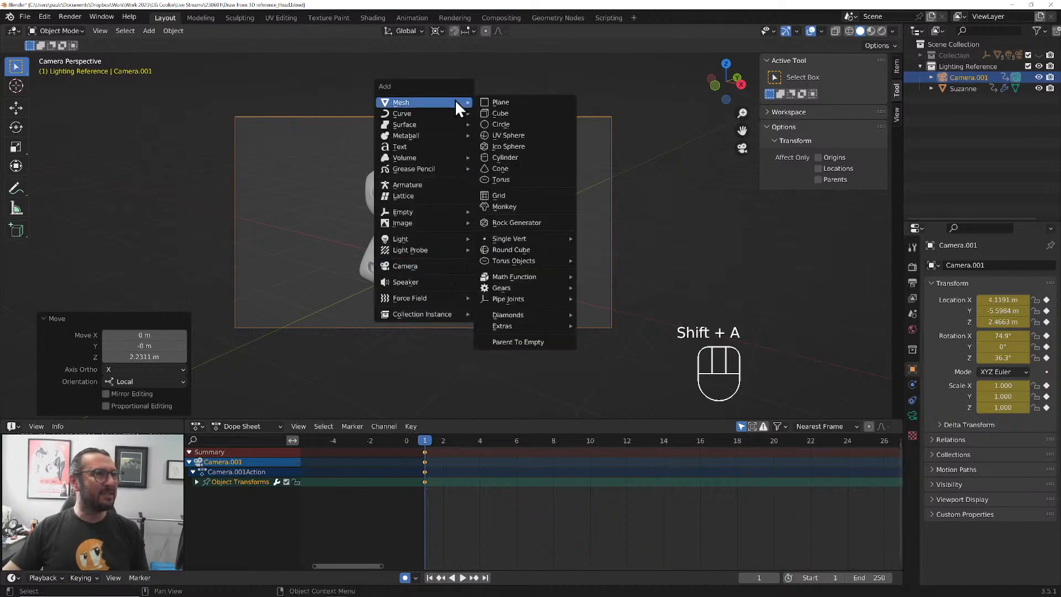
left_click(500, 102)
key("Tab")
key("s")
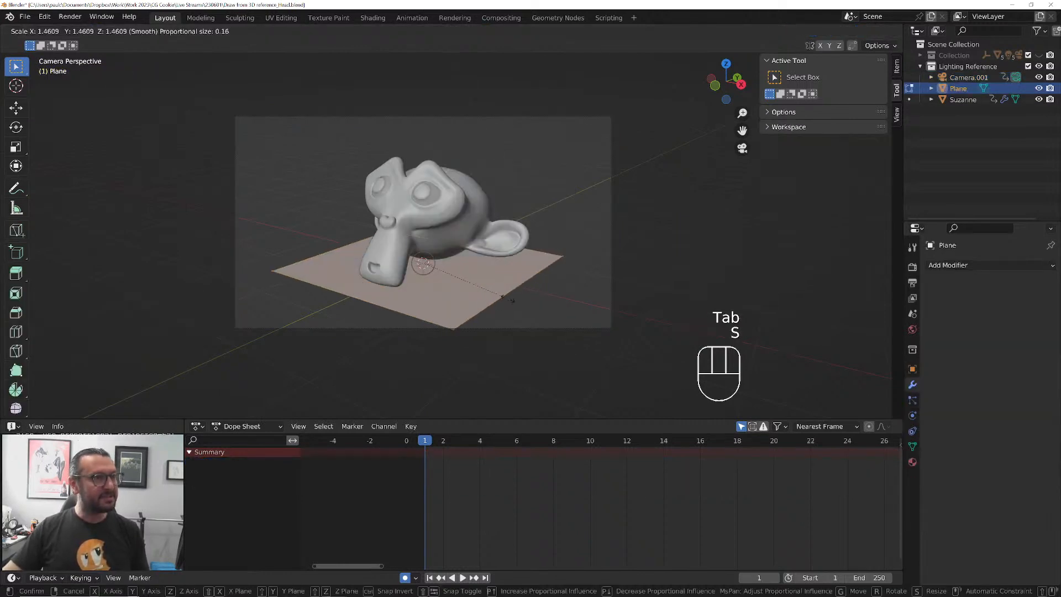
left_click(630, 337)
Shift the floor mesh about 1.75 m along Y, enlarge it by 1.65, and offset it about 2 m along negative X
key("g")
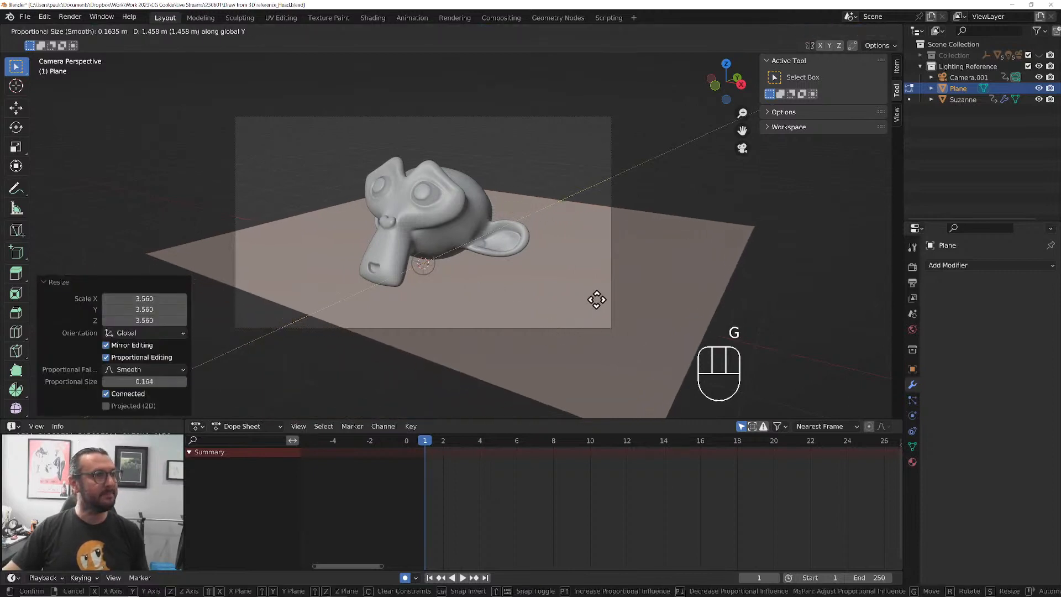
left_click(610, 293)
key("s")
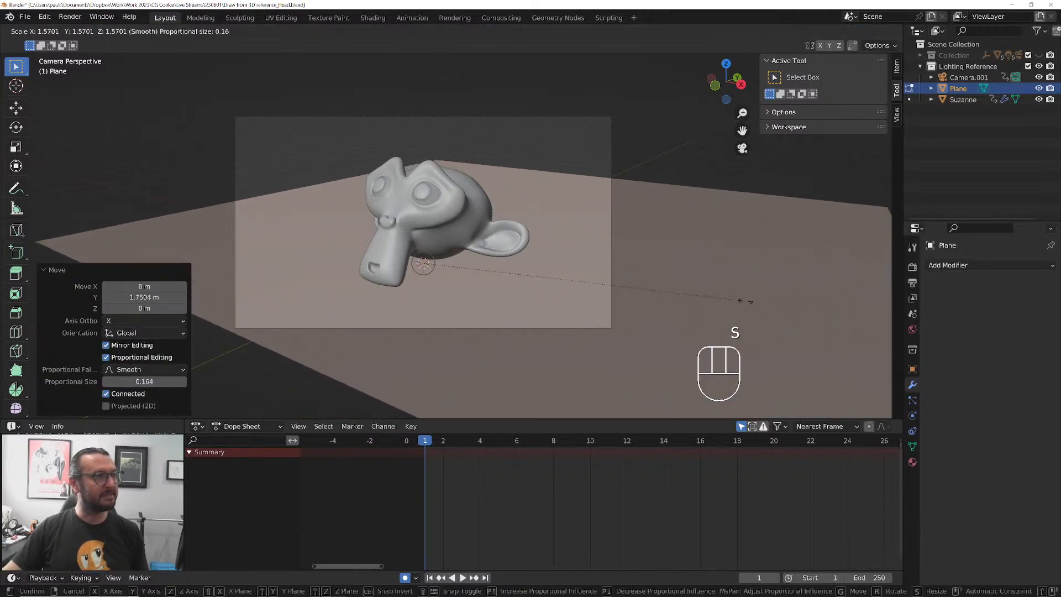
left_click(761, 303)
key("g")
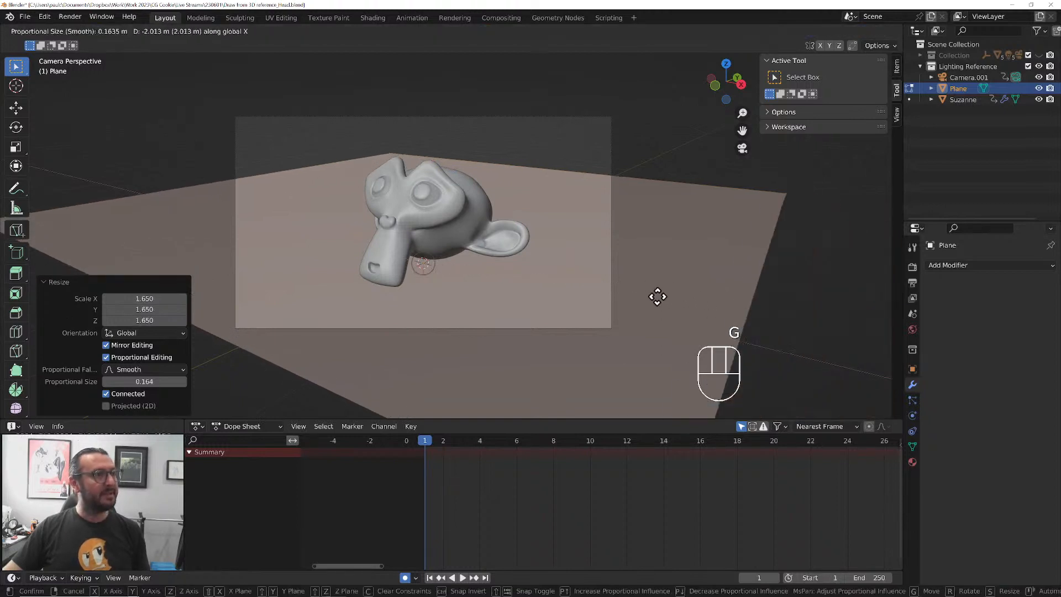
left_click(651, 293)
key("Tab")
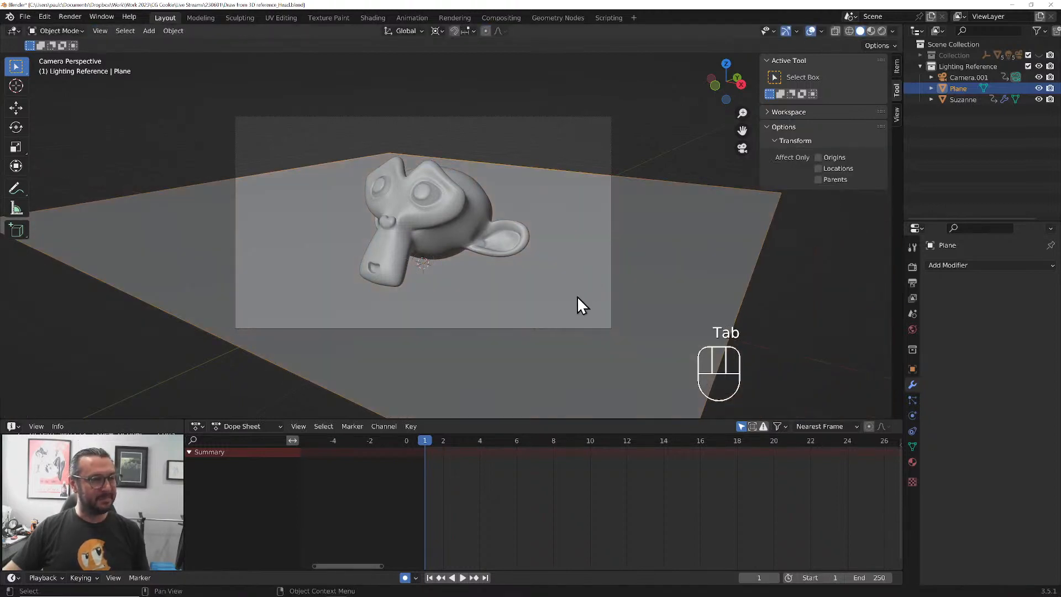
Split the 3D viewport, turn the new area into a Shader Editor, and hide its sidebar
scroll(463, 275, "up", 1)
middle_click_drag(412, 276, 466, 287, "shift")
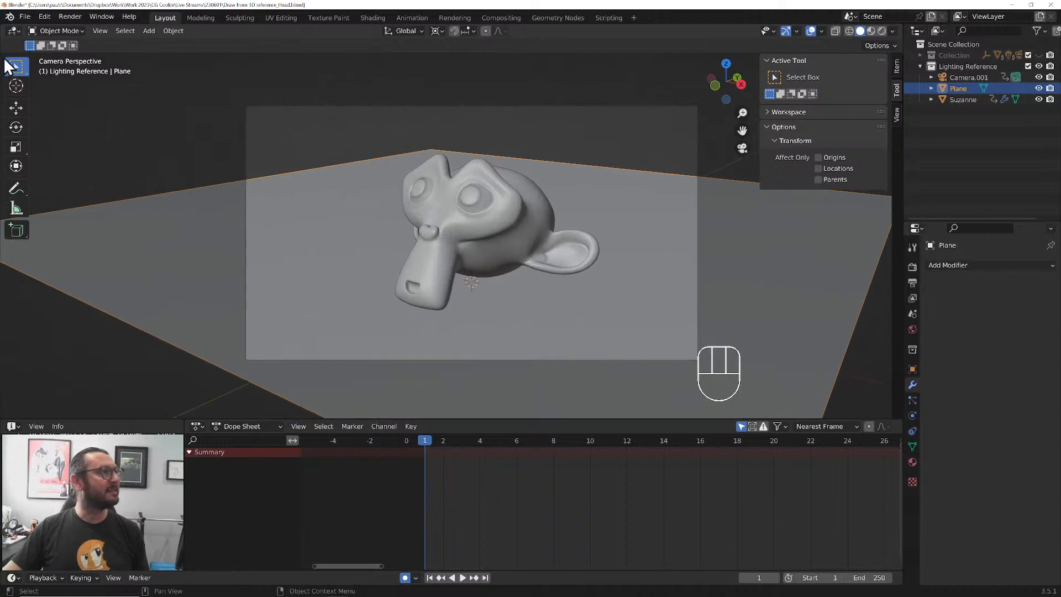
left_click_drag(4, 25, 261, 33)
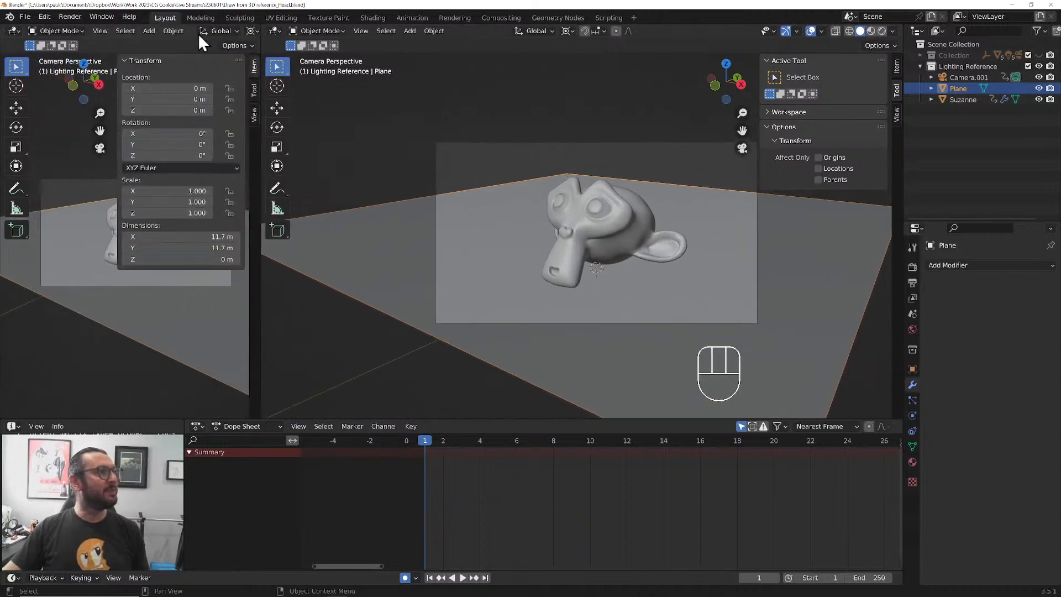
left_click(13, 31)
left_click(58, 138)
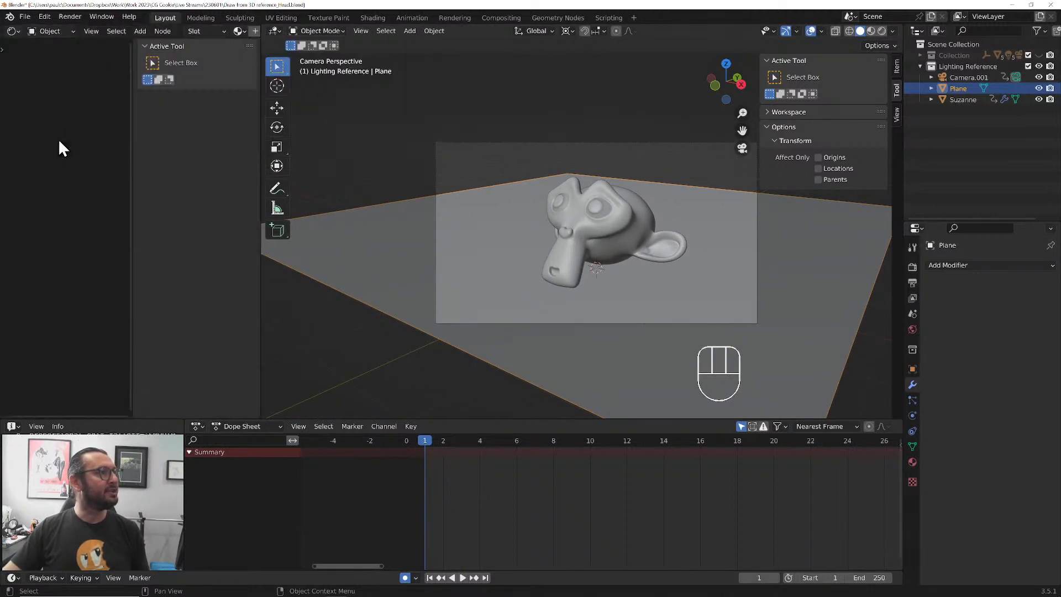
key("n")
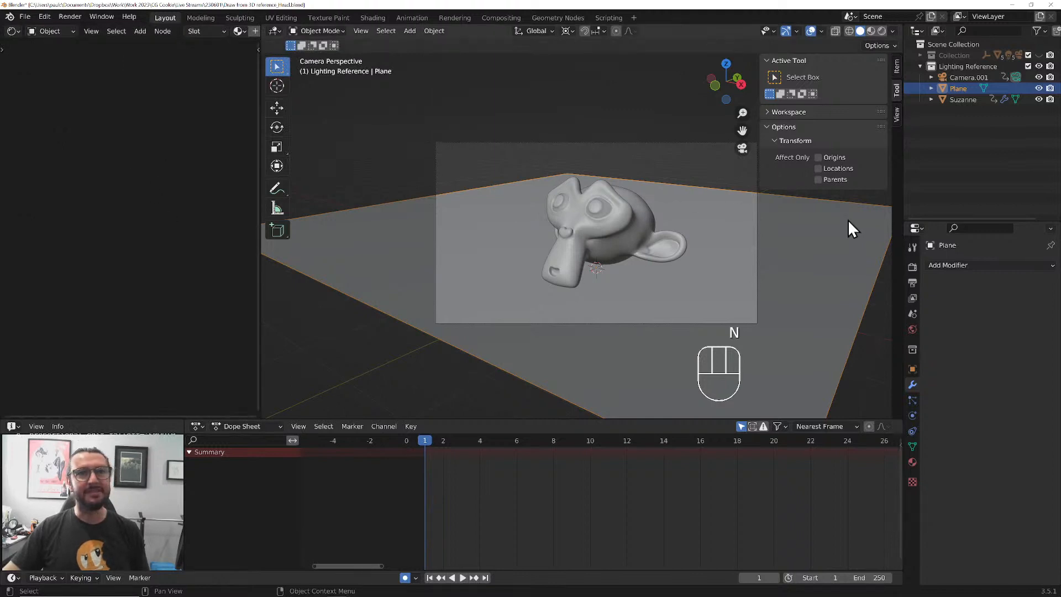
Create a new material for the floor plane
left_click(912, 462)
left_click(930, 313)
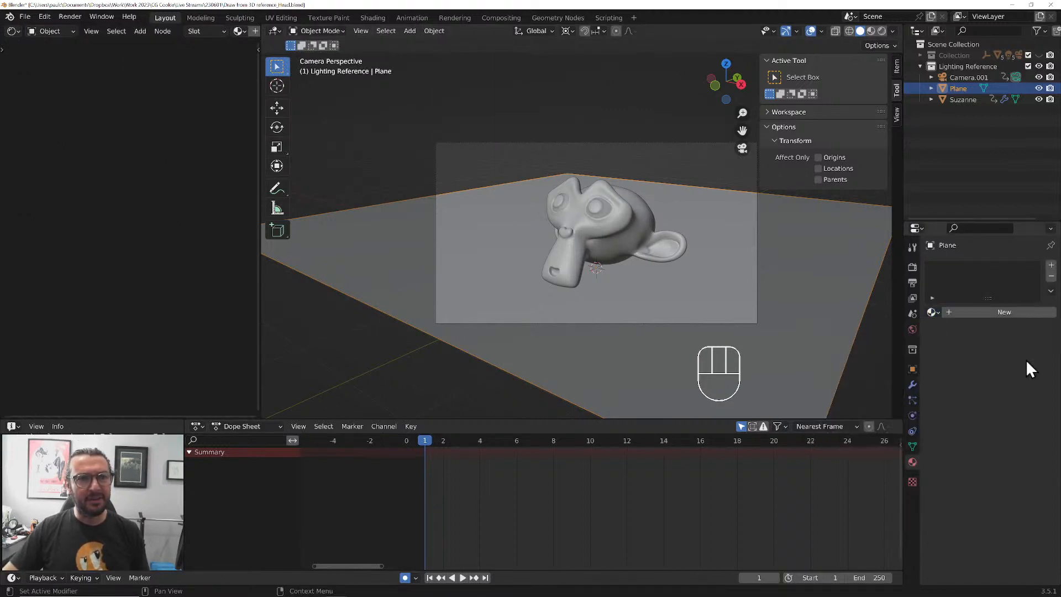
left_click(989, 313)
left_click(989, 313)
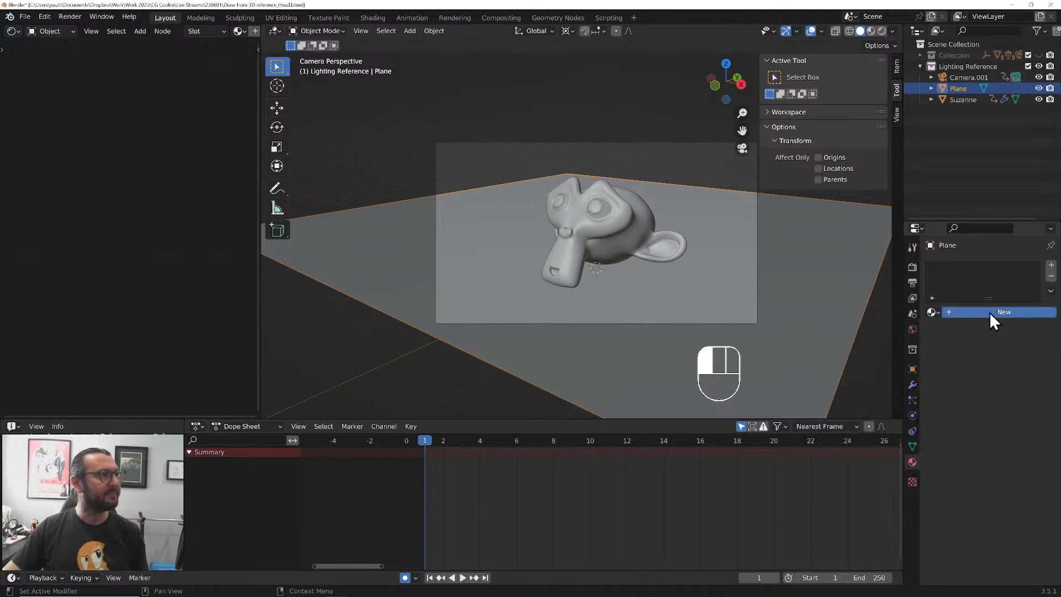
Examine the Principled BSDF and Material Output nodes of the floor material in the Shader Editor
key("Home")
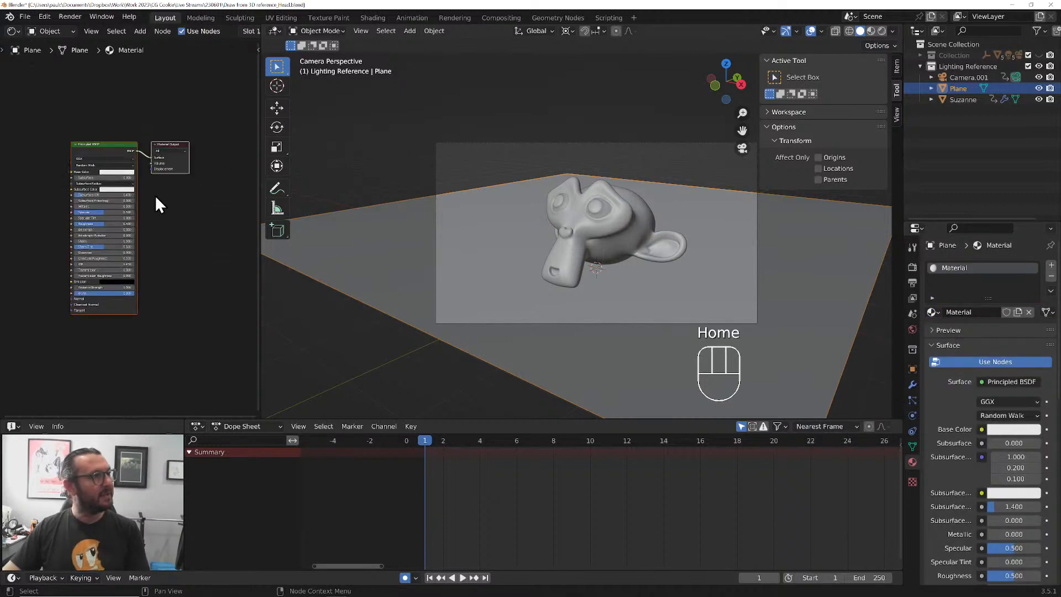
scroll(165, 225, "up", 4)
scroll(165, 217, "up", 2)
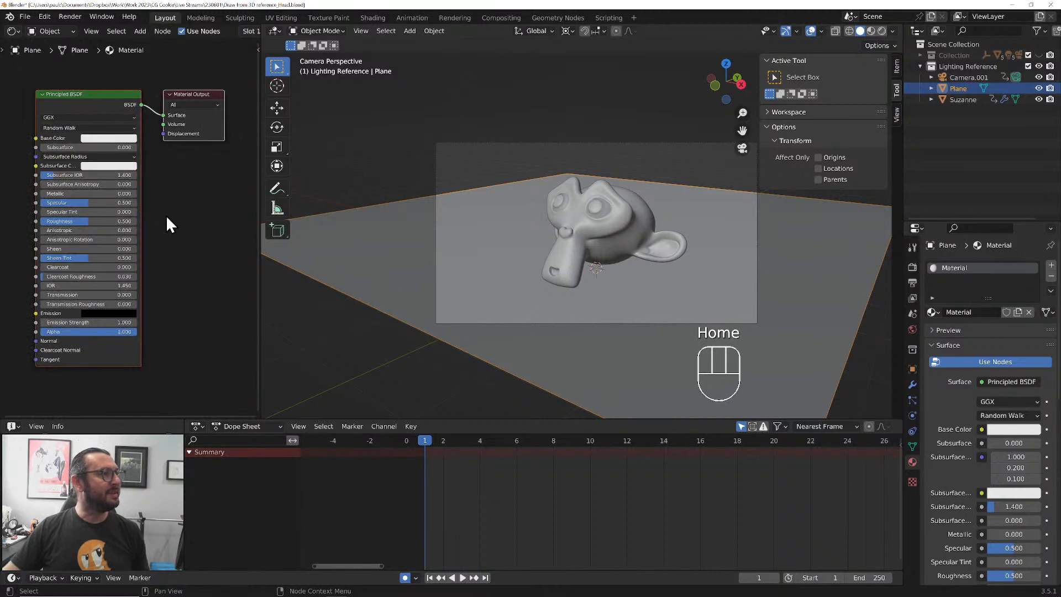
scroll(166, 216, "up", 1)
middle_click_drag(166, 216, 194, 234)
scroll(223, 211, "up", 1)
scroll(233, 216, "up", 1)
scroll(217, 222, "down", 1)
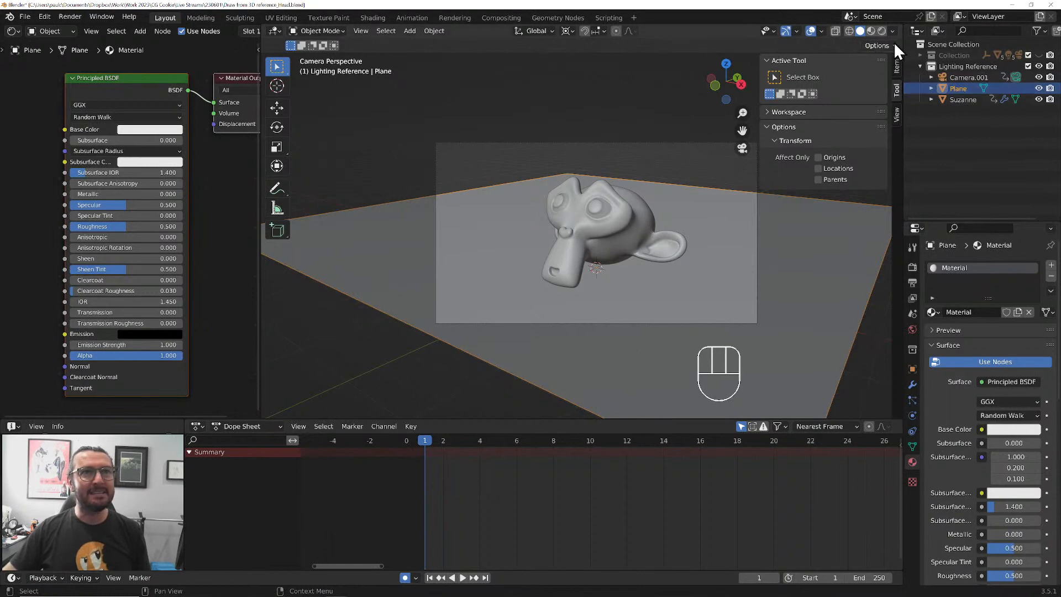
Switch the viewport to Rendered shading and add a Sun light at the world origin, working in top view
left_click(871, 28)
left_click(882, 30)
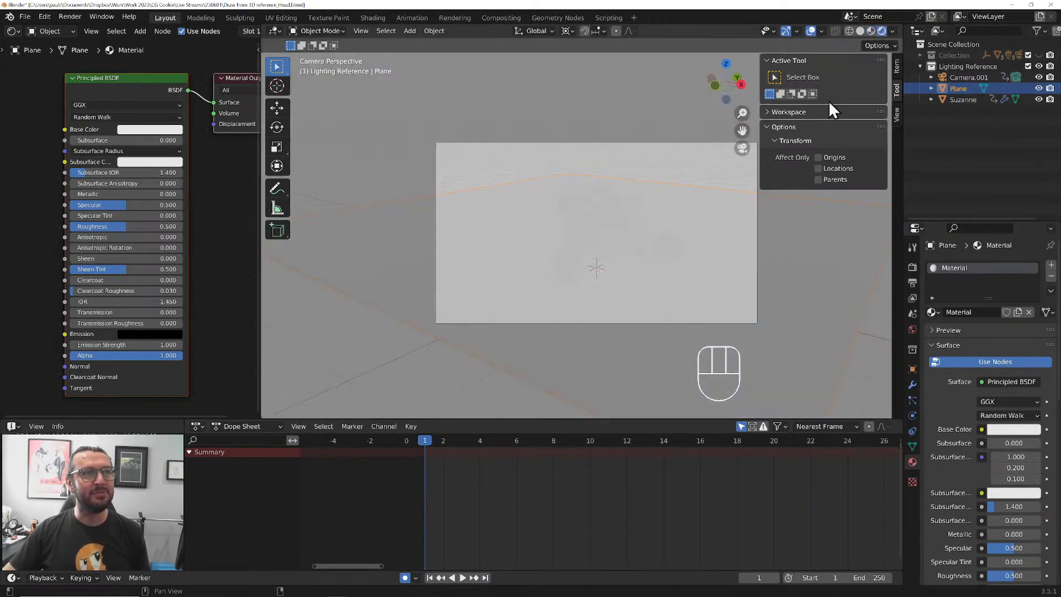
key("KP_7")
scroll(598, 244, "down", 2)
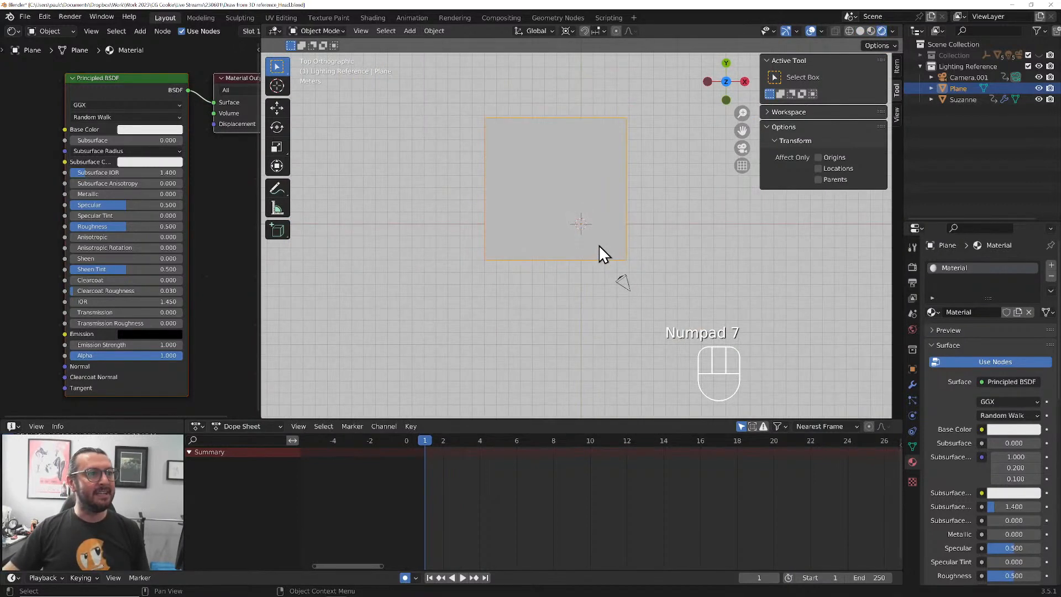
middle_click_drag(598, 245, 558, 255, "shift")
key("shift+a")
mouse_move(558, 255)
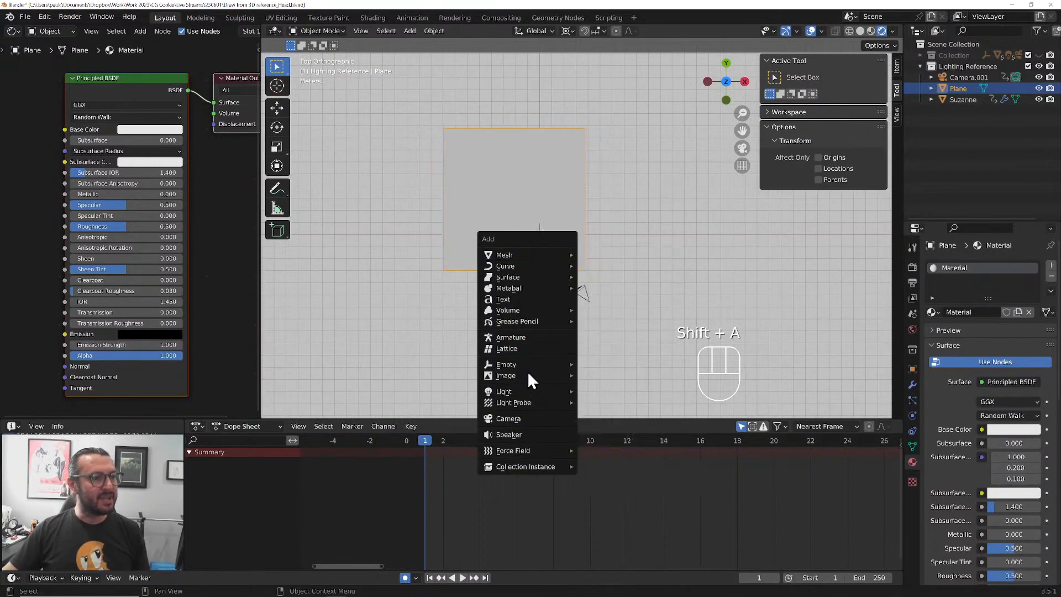
mouse_move(527, 391)
left_click(601, 403)
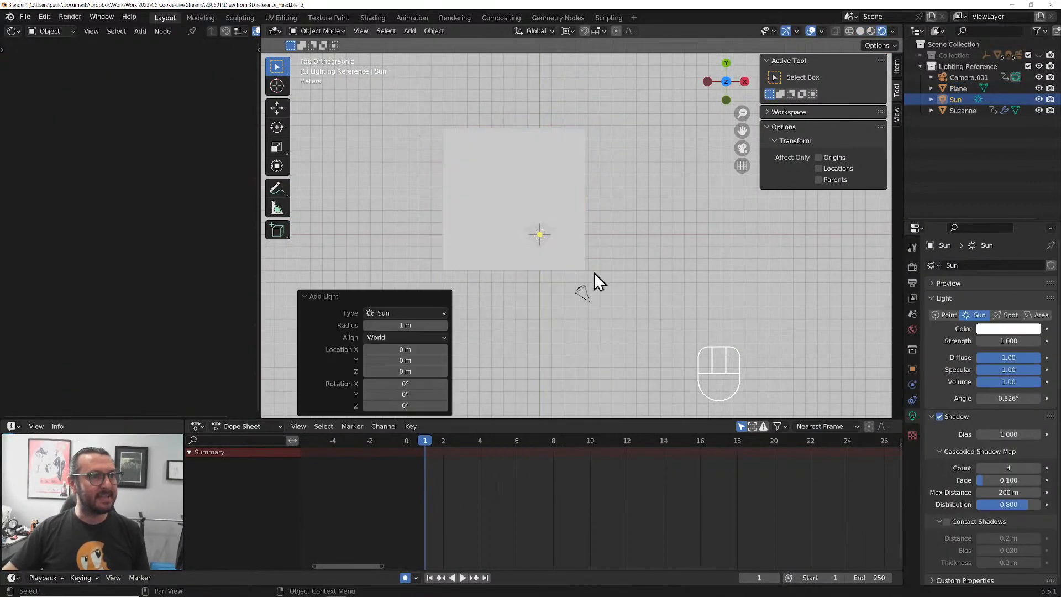
Clear the sun's location and rotation, and move it about -2.86 m along Y and 5.88 m up in Z
key("alt+g")
key("alt+r")
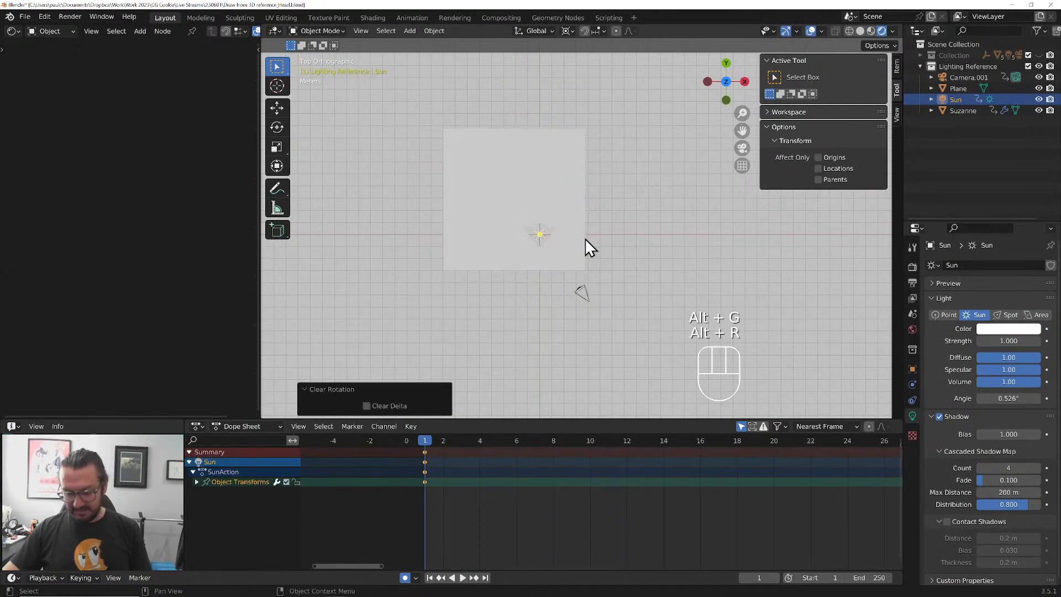
key("KP_3")
key("g")
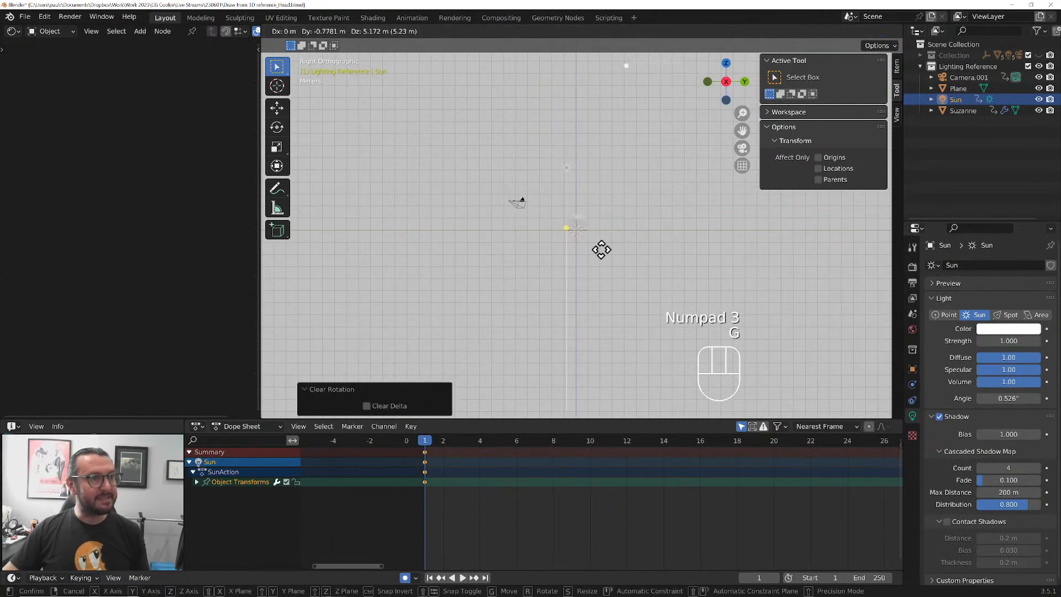
left_click(577, 242)
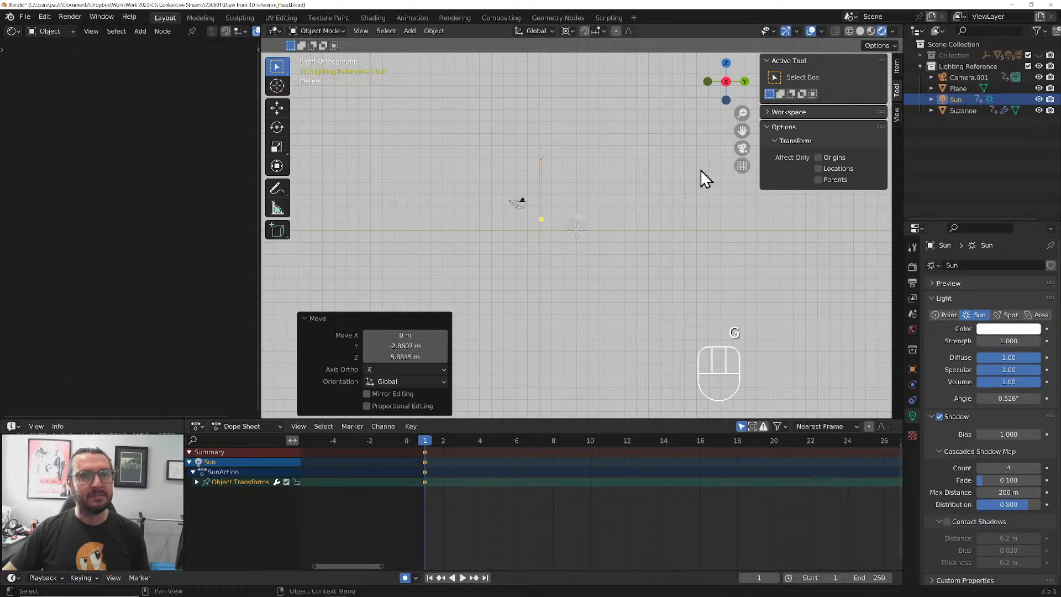
Return to the camera view and assign the existing floor material, Material, to the monkey head
key("KP_0")
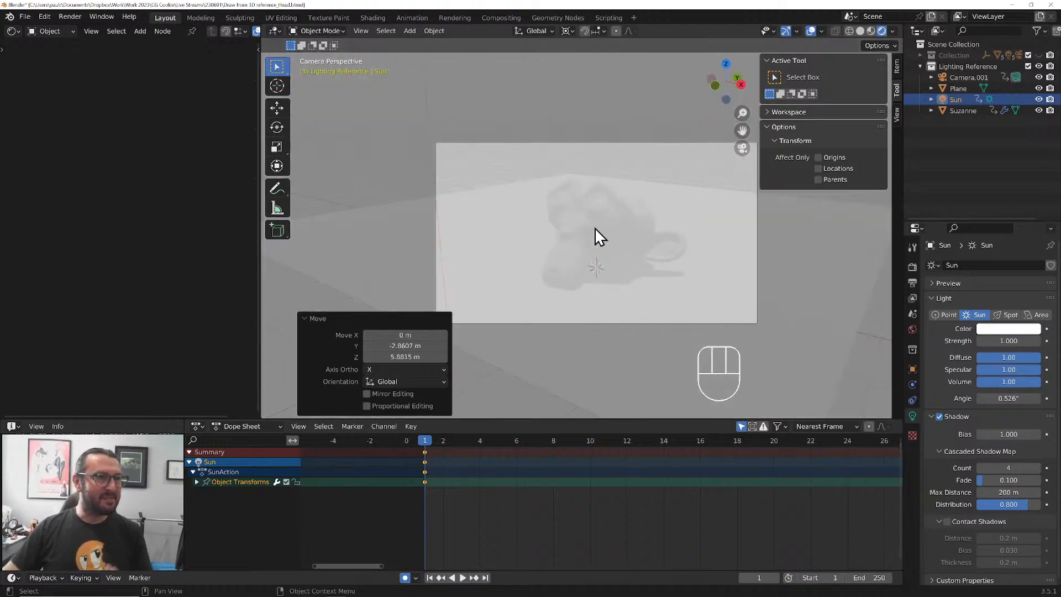
left_click(595, 227)
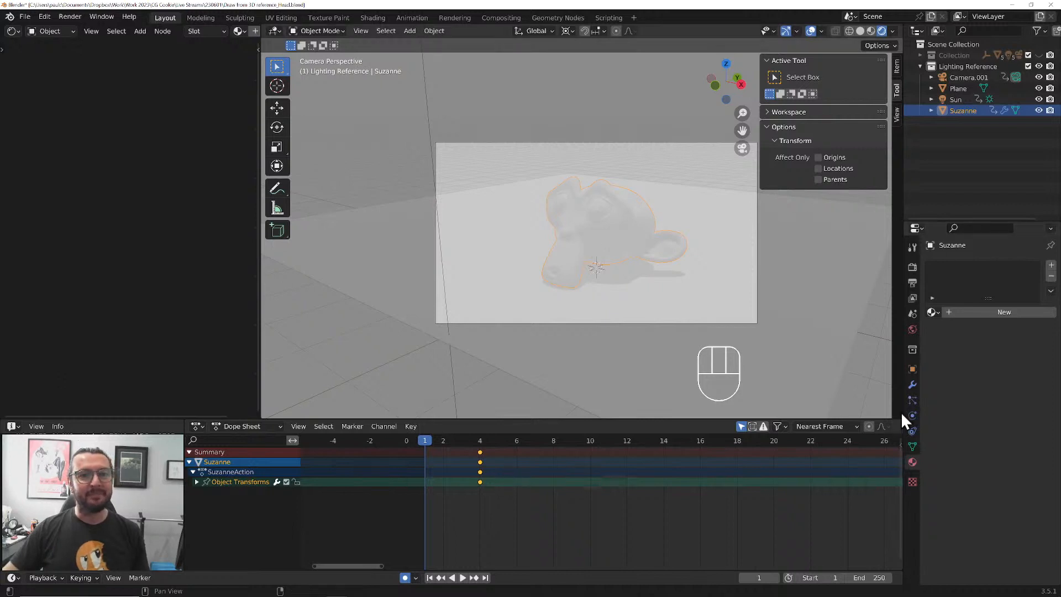
left_click(932, 313)
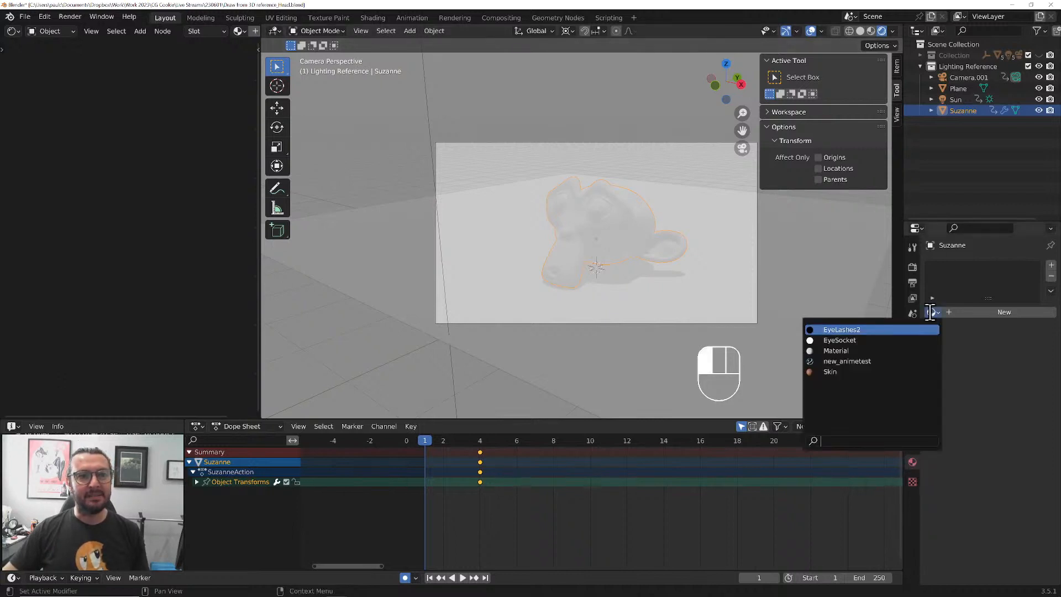
left_click(884, 350)
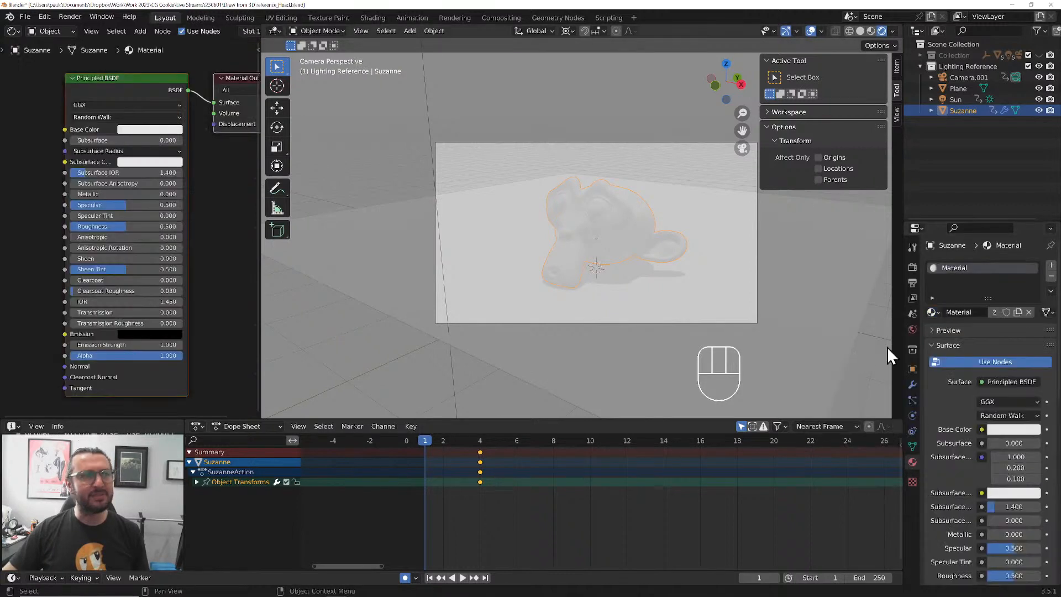
Link the materials between the floor plane and the monkey head, with the head as the active object
left_click(704, 220)
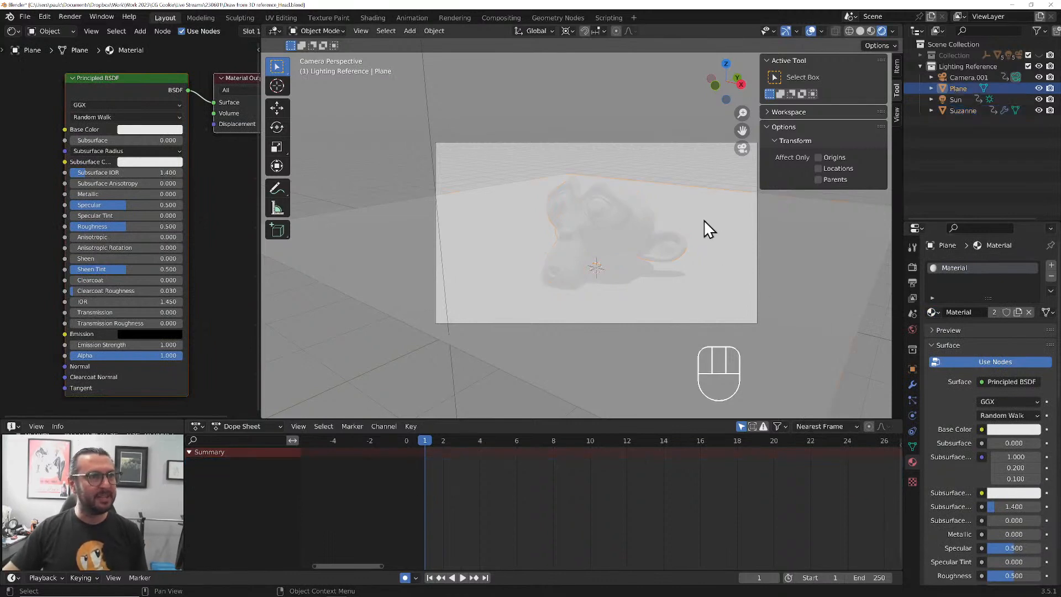
left_click(640, 224, "shift")
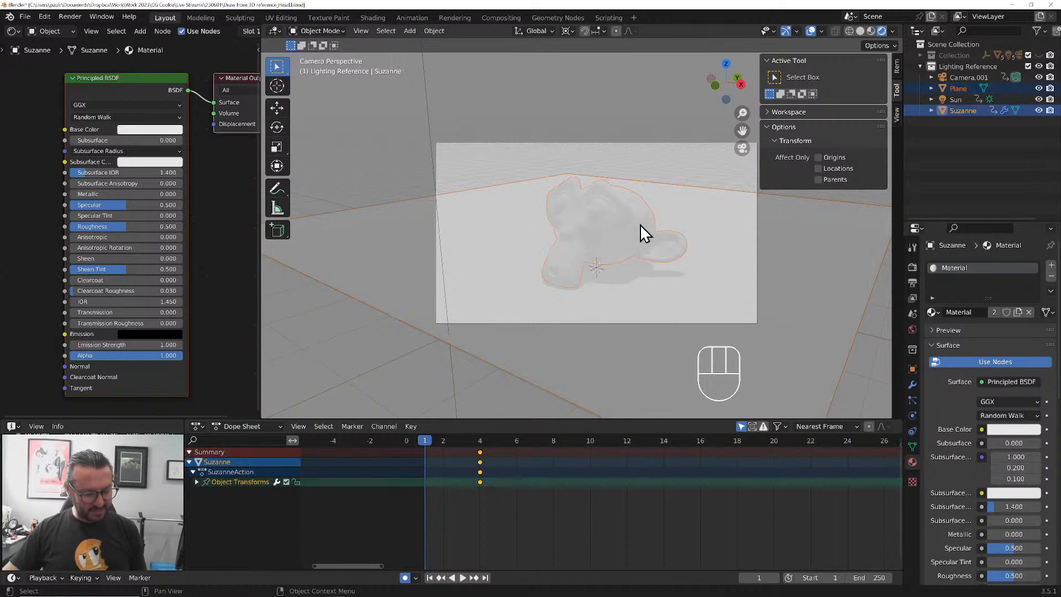
key("ctrl+l")
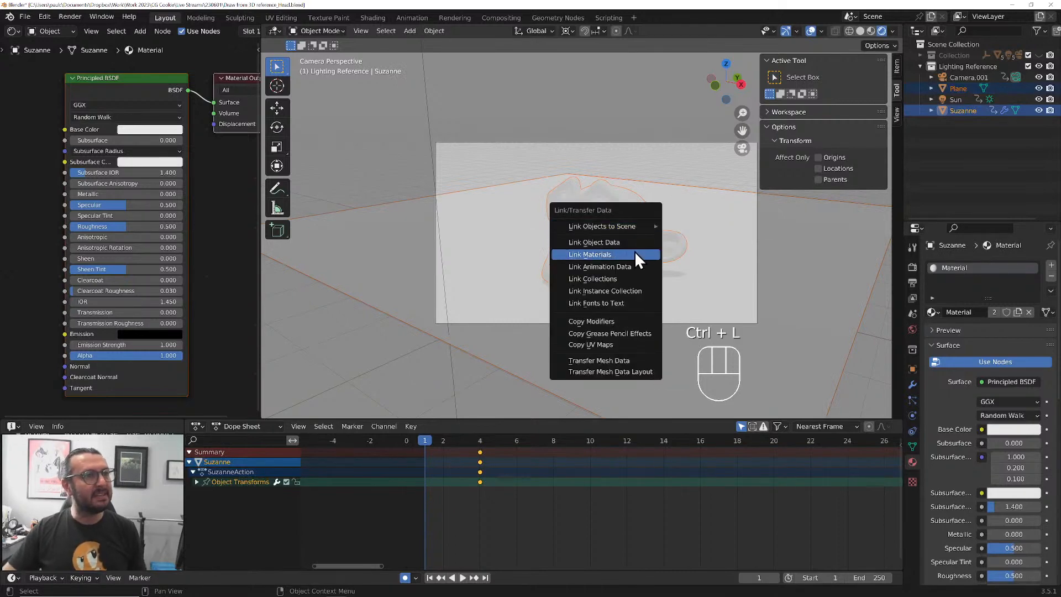
left_click(634, 254)
left_click(631, 232)
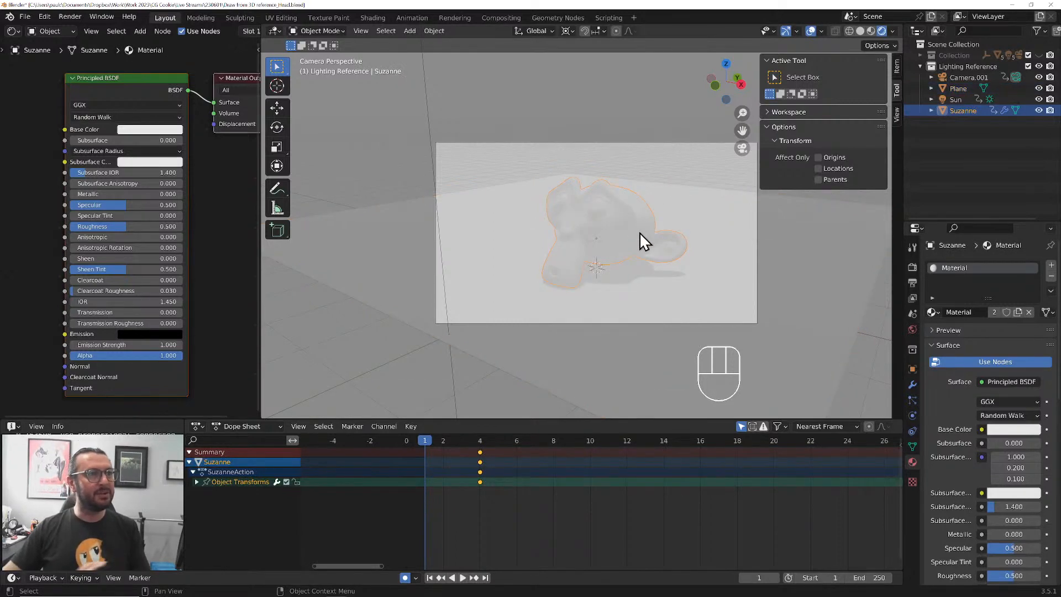
Change the shared material's Base Color to a darker, muted blue
left_click(178, 131)
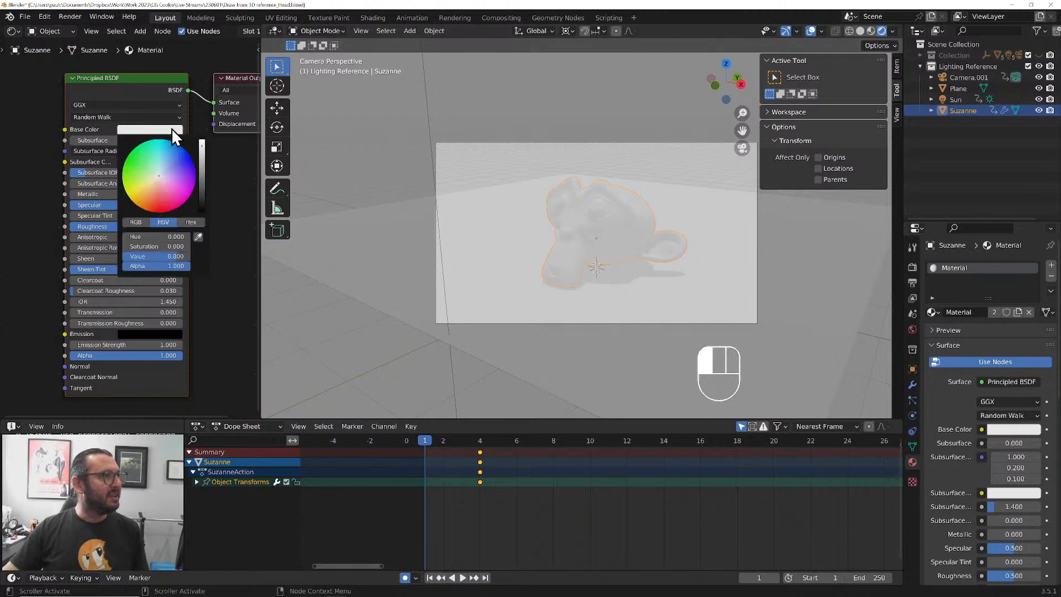
mouse_move(201, 151)
left_mouse_down()
mouse_move(202, 181)
mouse_move(152, 186)
mouse_move(170, 166)
left_mouse_up()
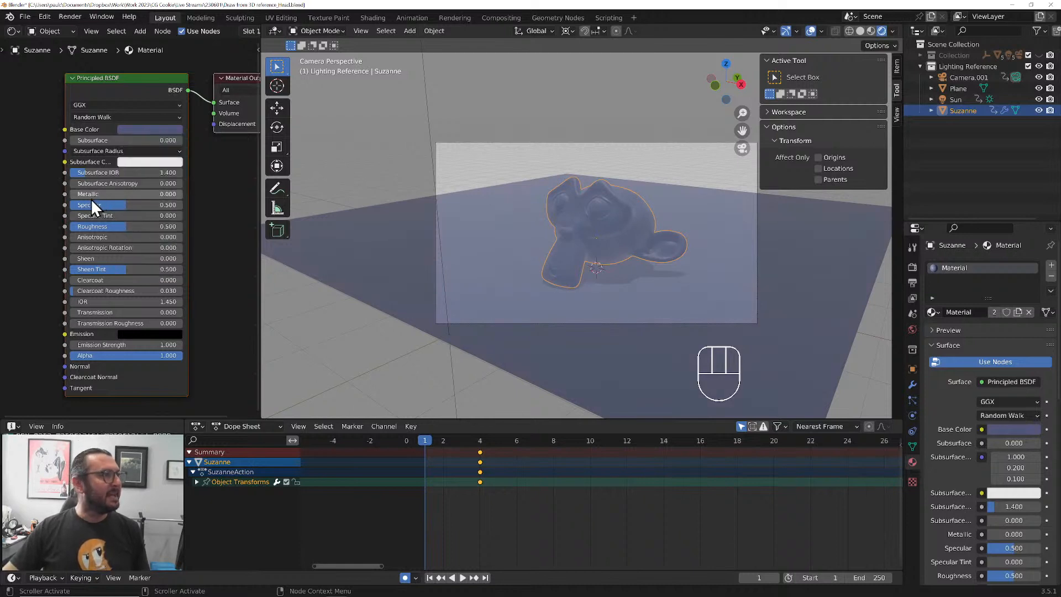
left_click(892, 31)
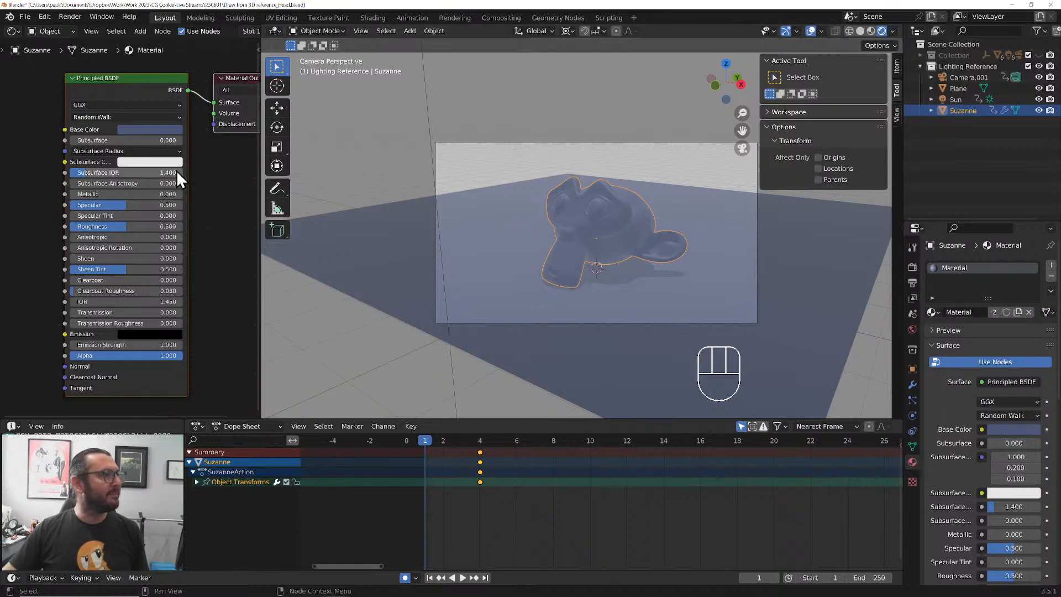
Set the shared material's Specular to 0 and its Roughness to 1
left_click_drag(111, 205, 61, 204)
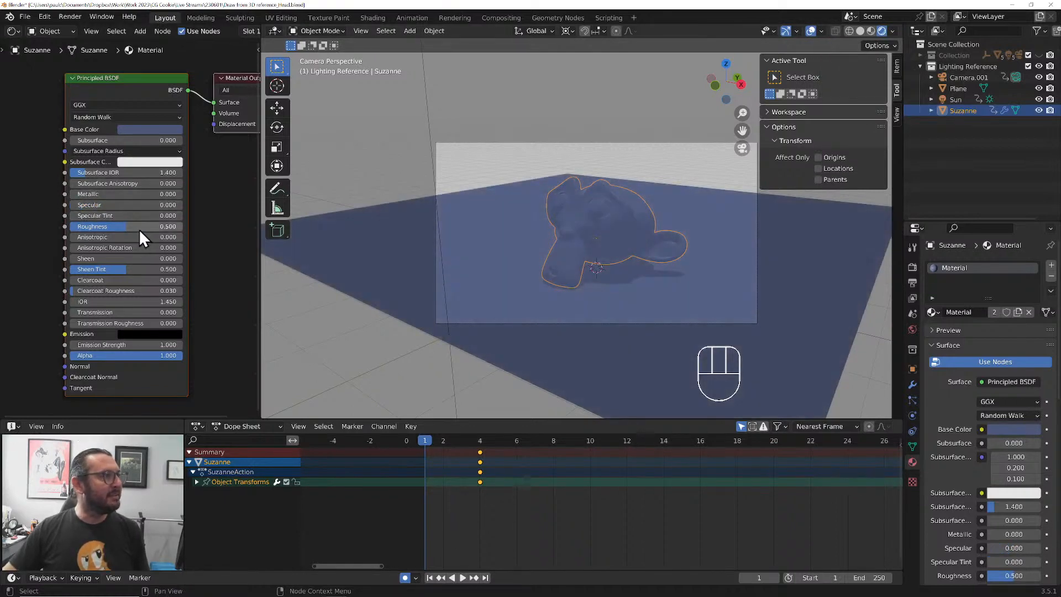
left_click_drag(139, 228, 184, 225)
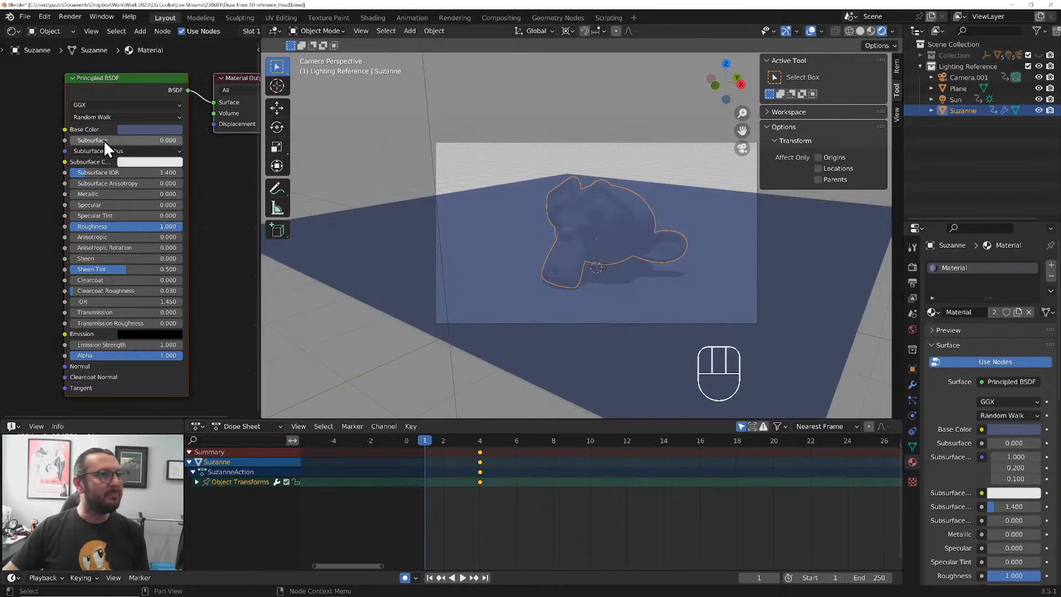
Set the sun light's Strength to 10
left_click(427, 98)
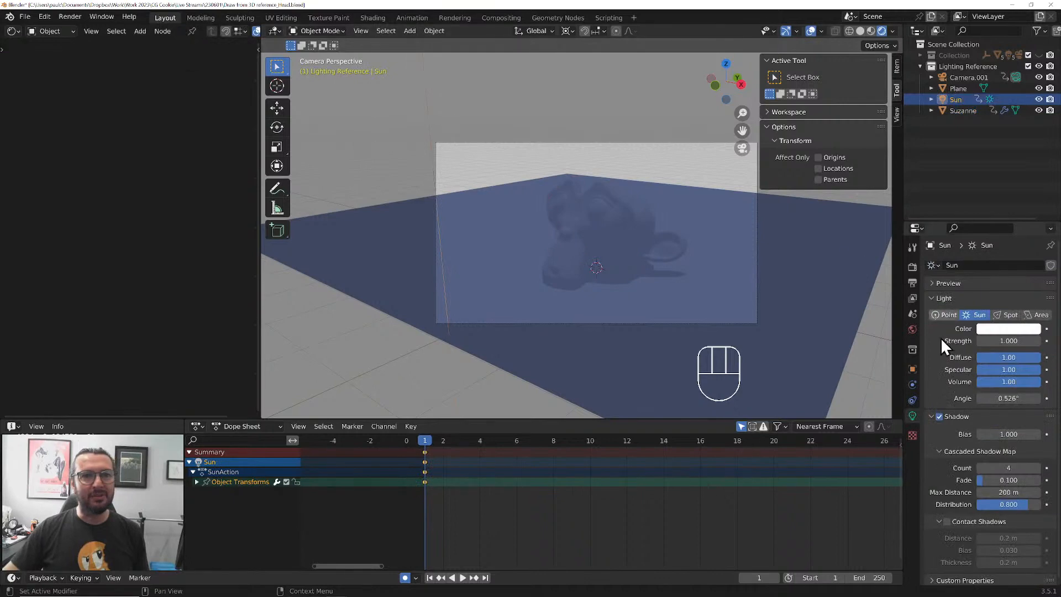
left_click(1002, 341)
type("10")
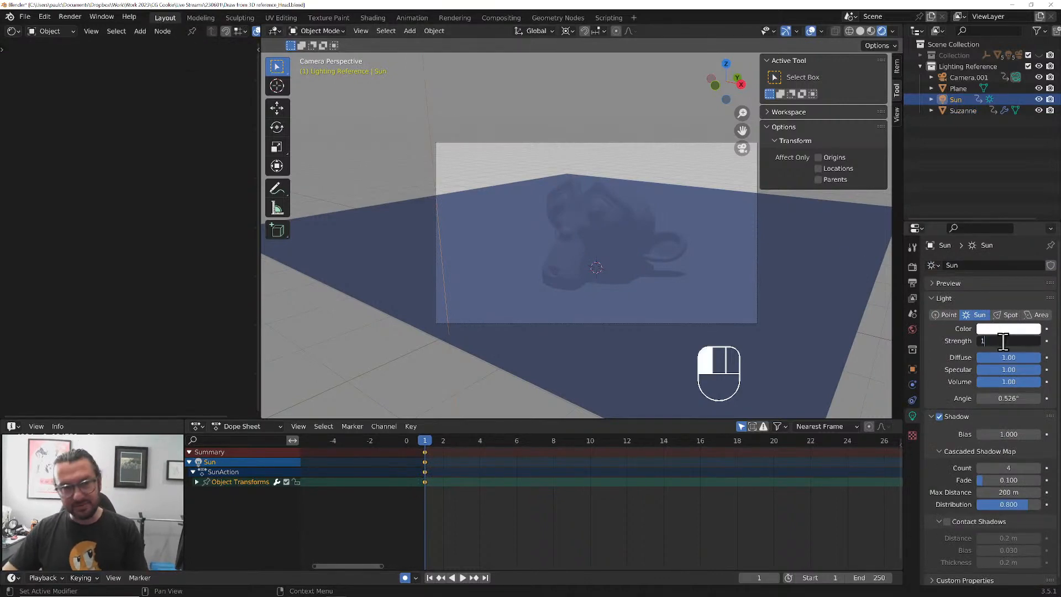
key("Return")
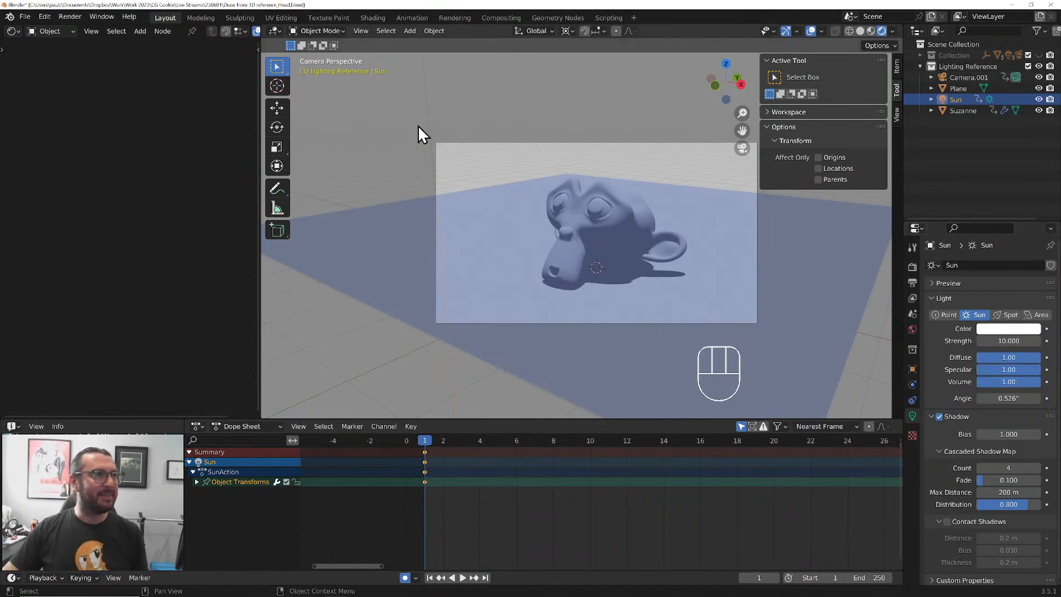
Give the monkey head's material a Metallic of about 0.626, Specular of about 0.749 and Roughness of about 0.322
left_click(596, 218)
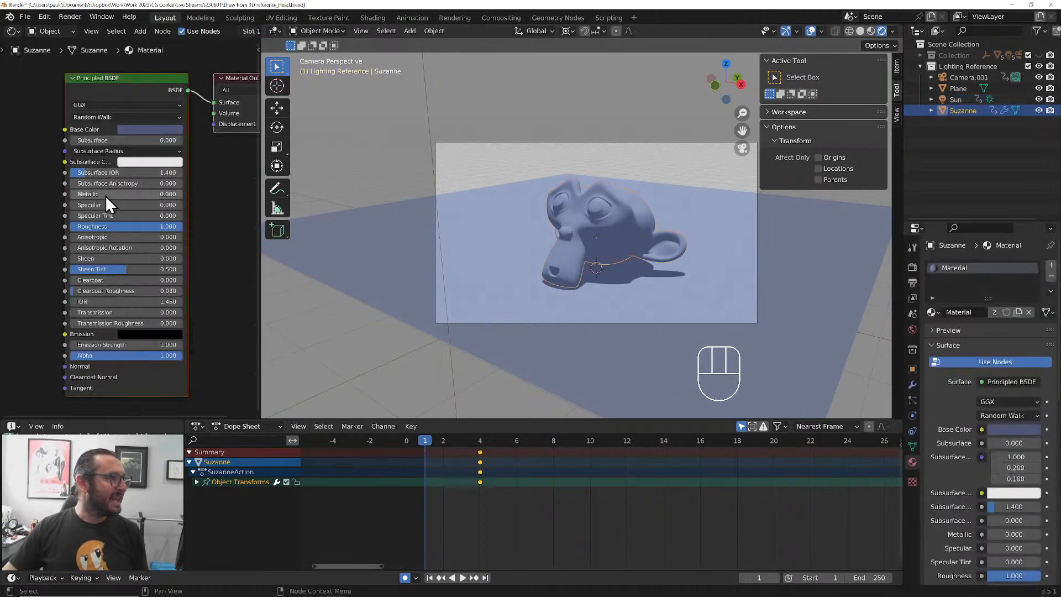
left_click_drag(106, 196, 173, 204)
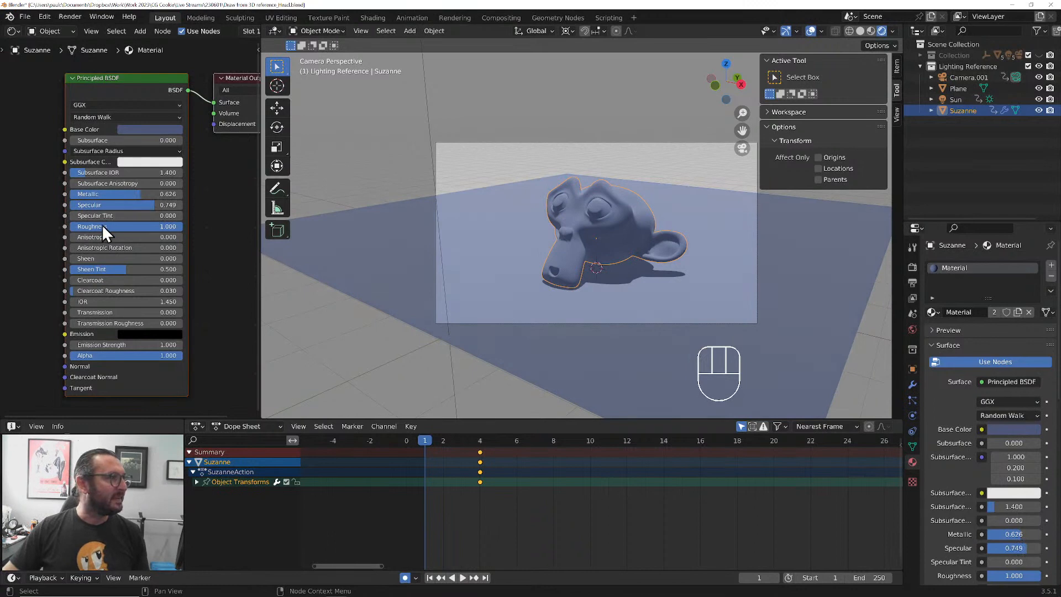
left_click_drag(103, 227, 28, 226)
Change the Principled BSDF's distribution to Multiscatter GGX
scroll(614, 200, "up", 4)
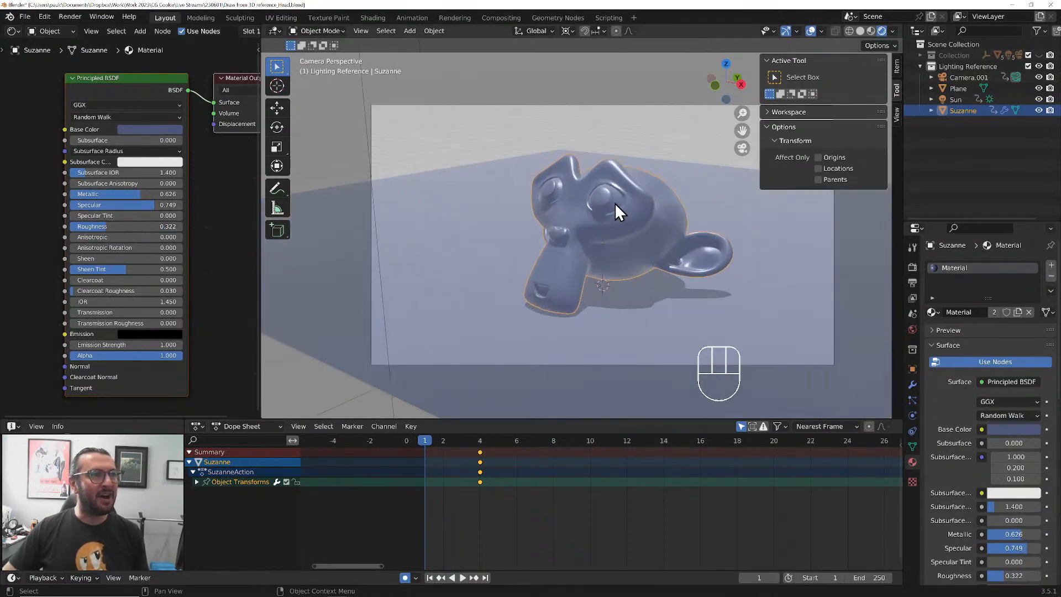
middle_click_drag(614, 203, 555, 207, "shift")
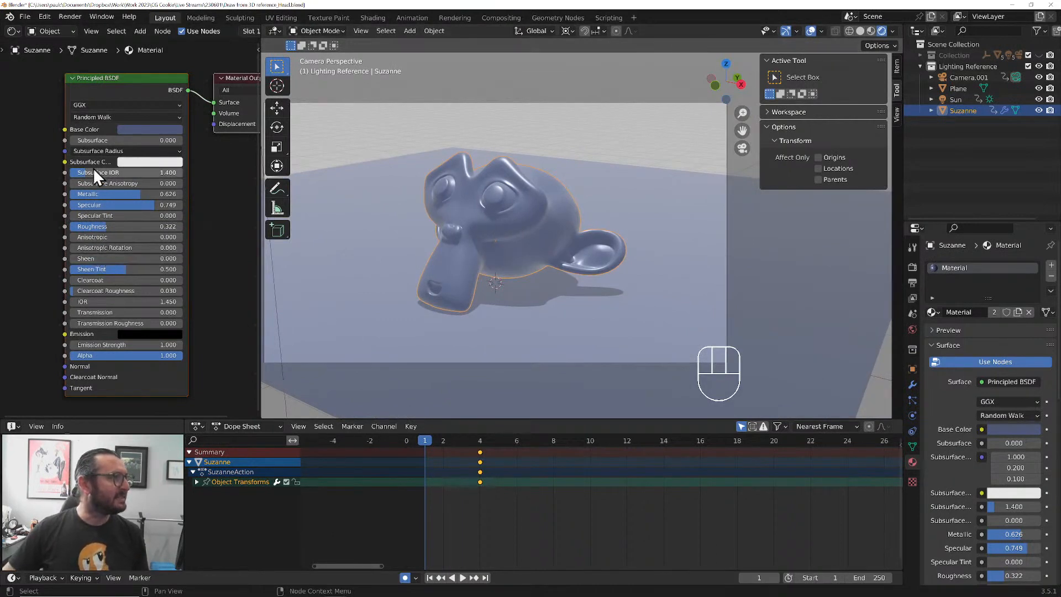
left_click(130, 104)
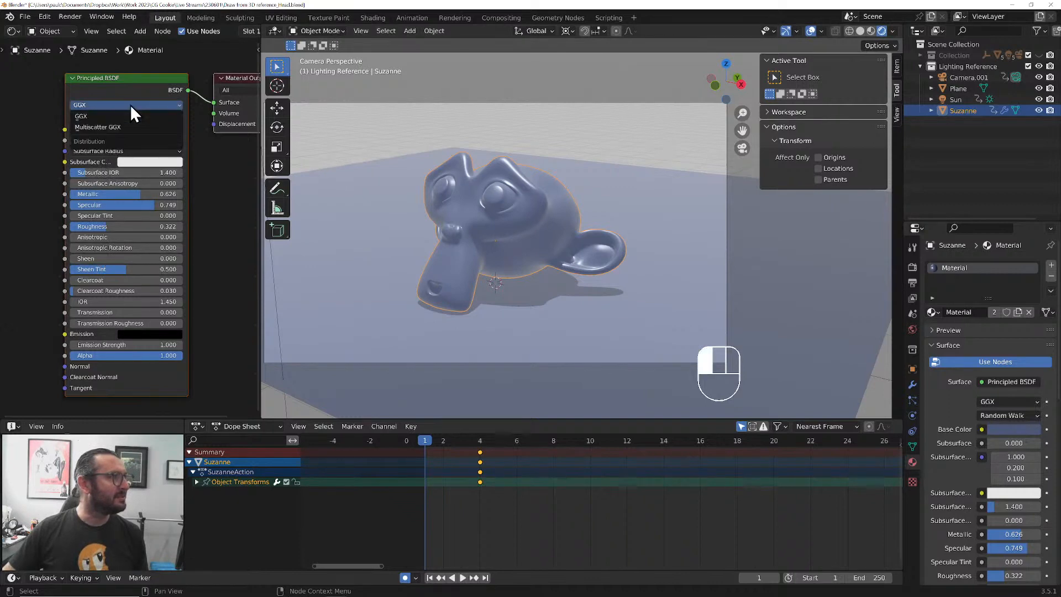
left_click(124, 132)
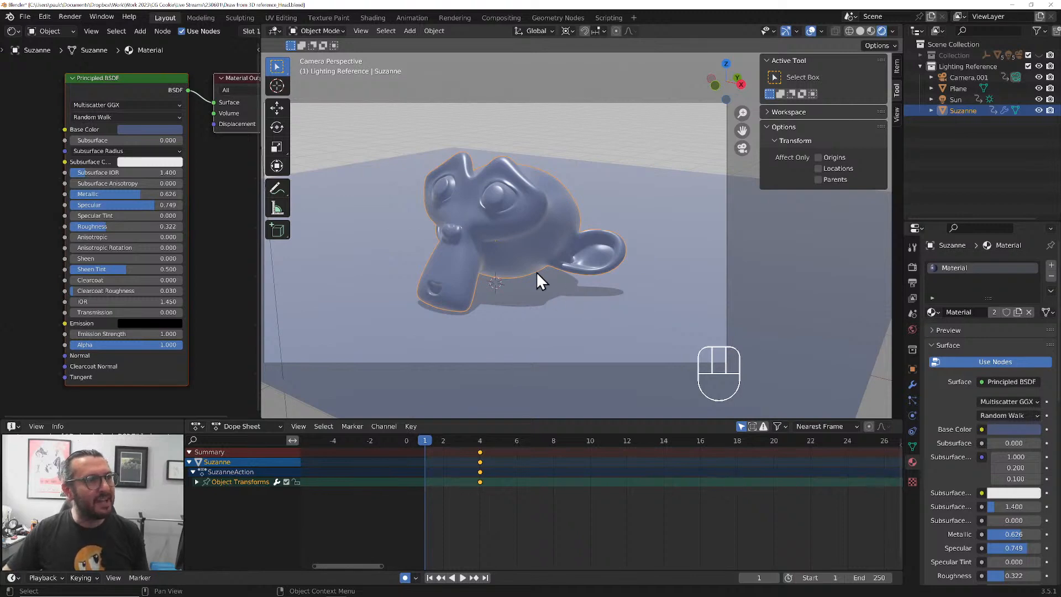
Select the sun light above the floor plane
scroll(349, 301, "down", 2)
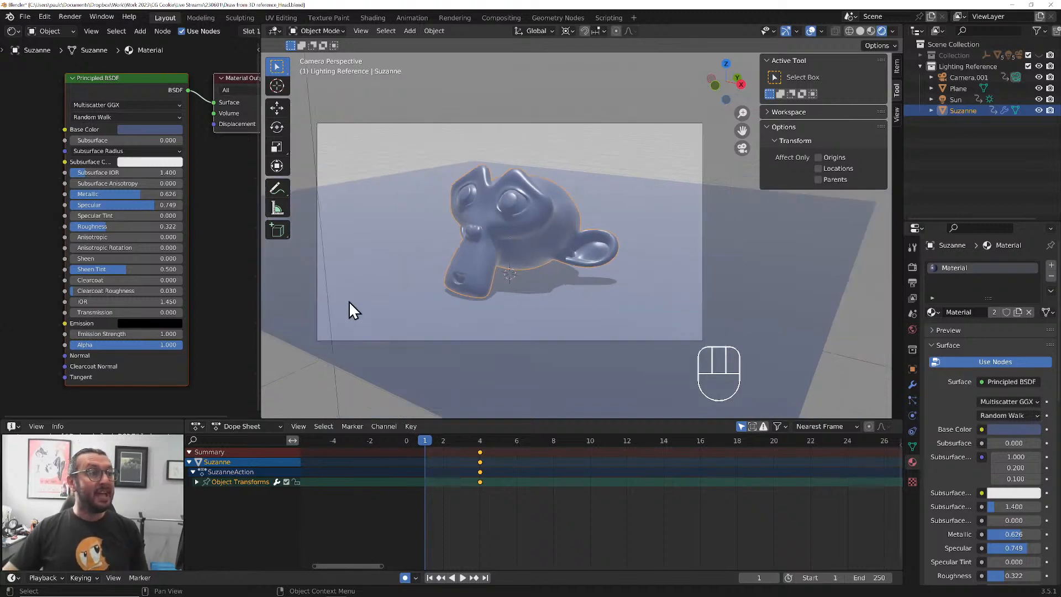
scroll(349, 301, "down", 1)
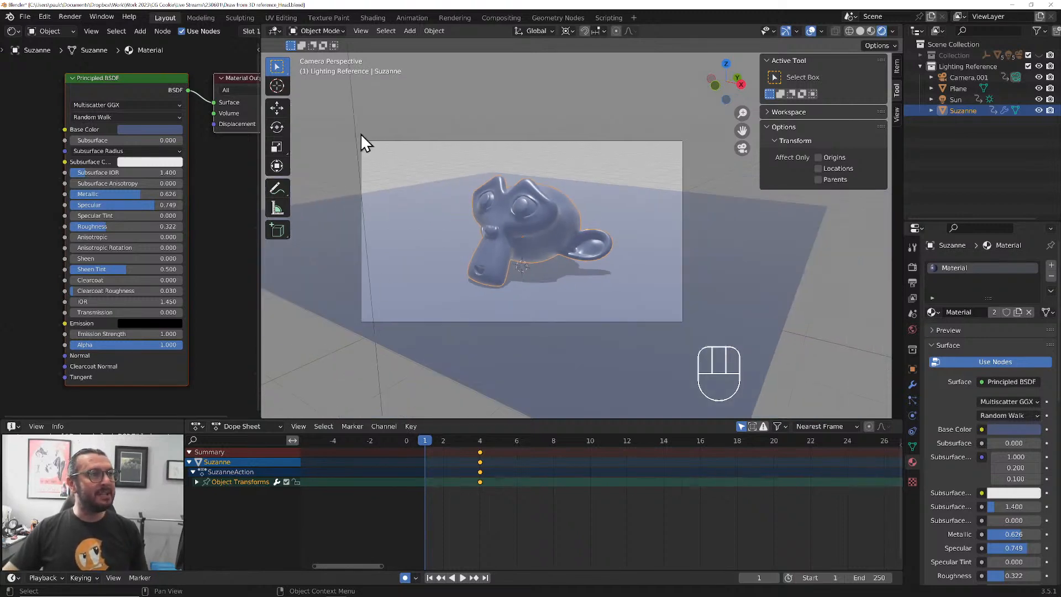
left_click(355, 132)
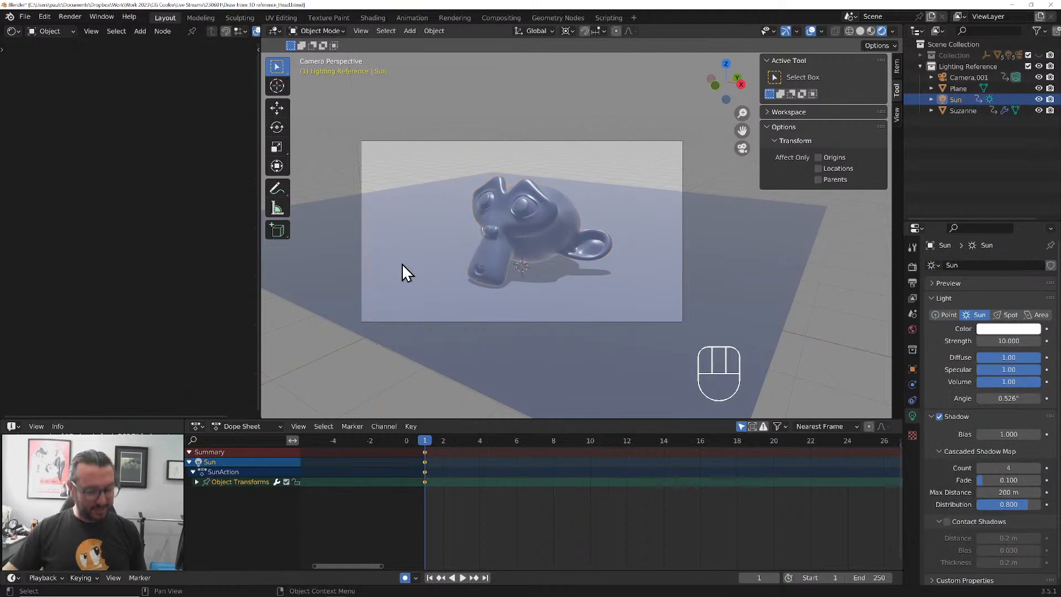
key("r")
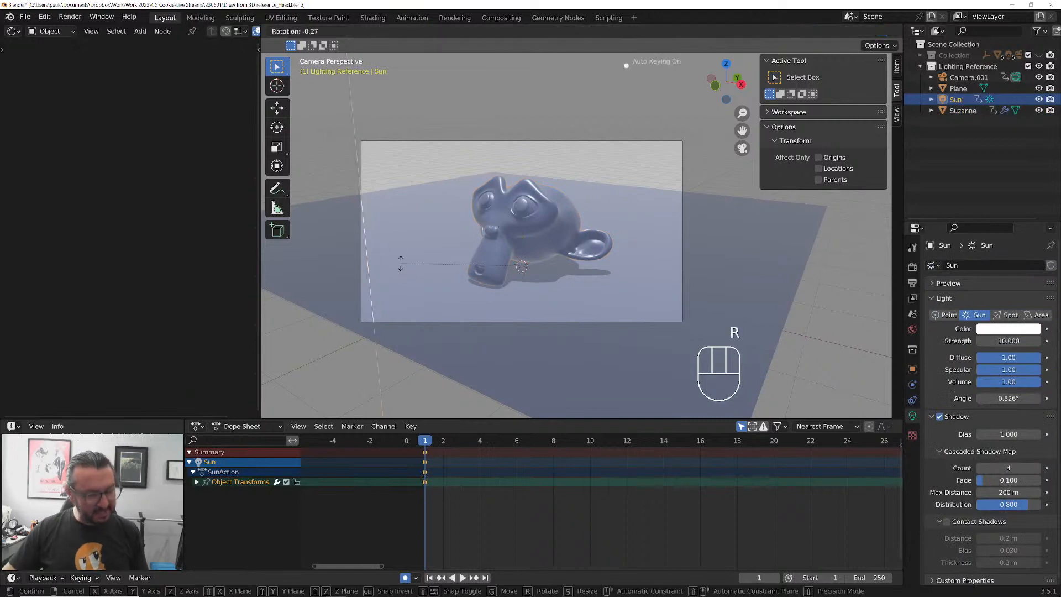
key("x")
left_click(376, 288)
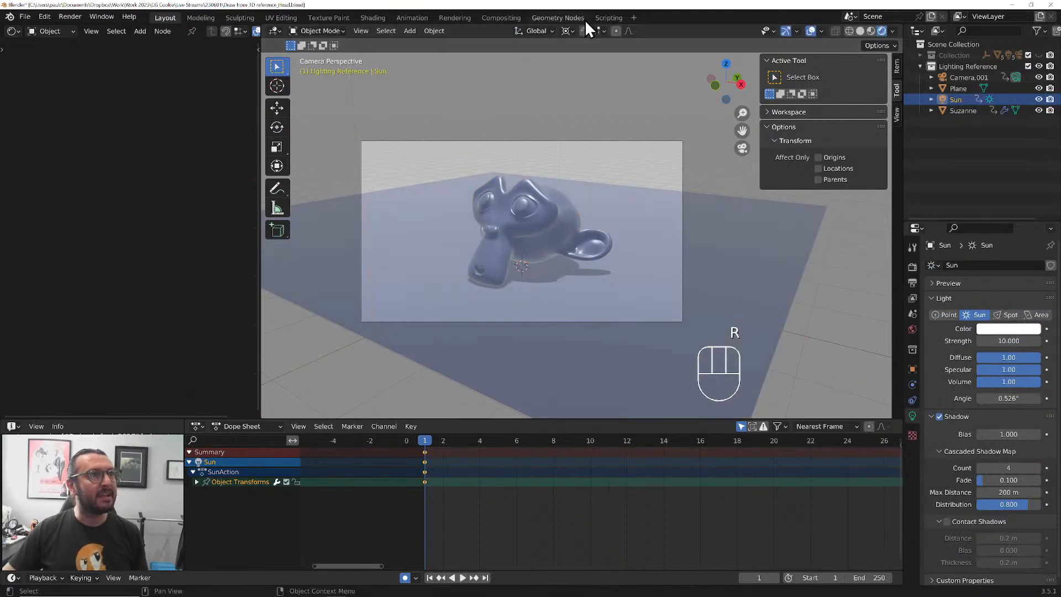
Set the transform pivot to Median Point and rotate the sun about 35° around global X and about -37° around global Z
left_click(568, 31)
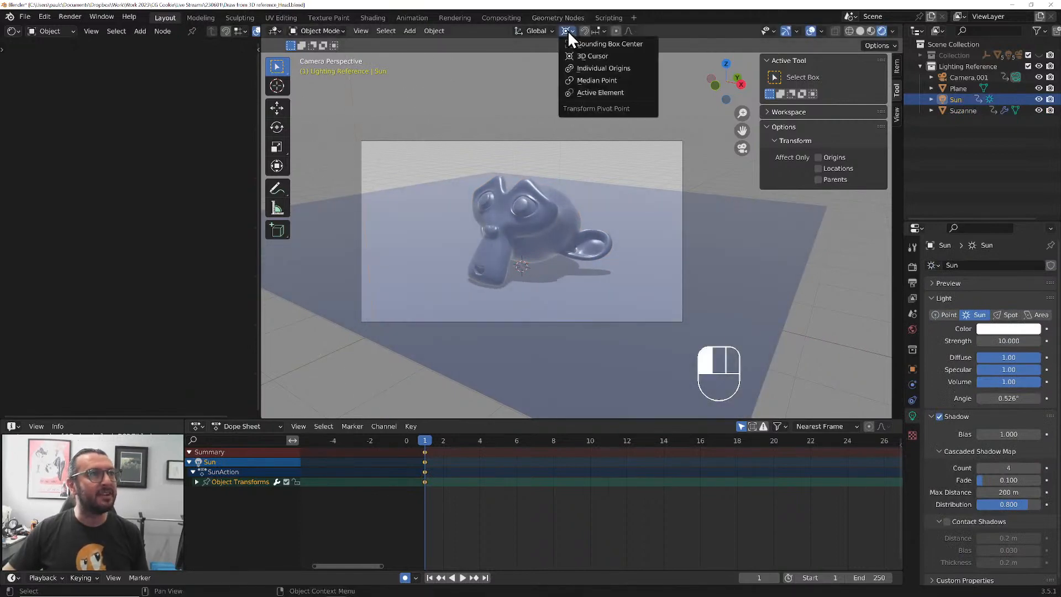
left_click(592, 82)
key("r")
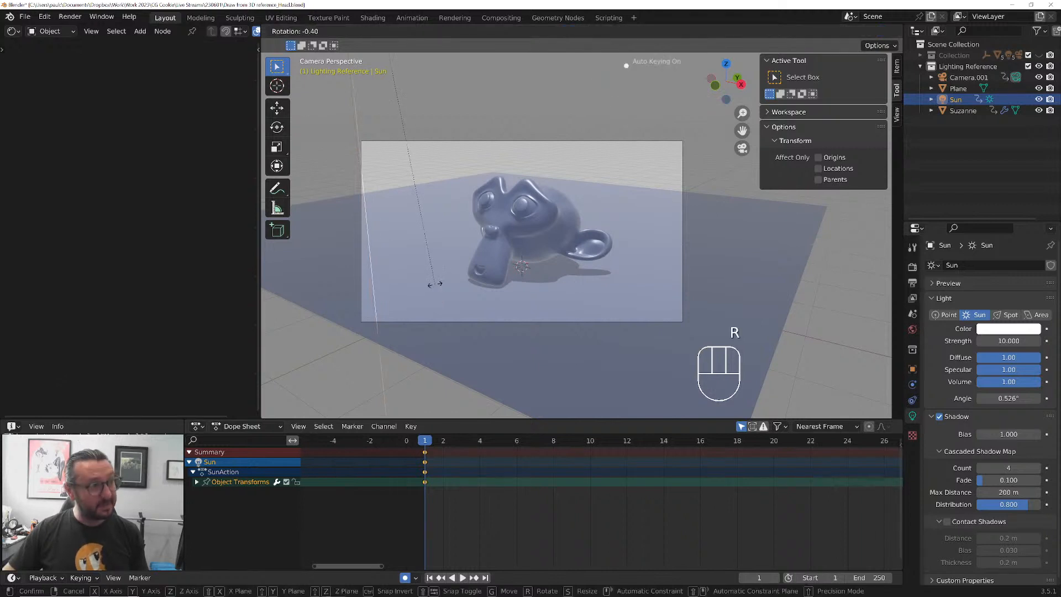
key("x")
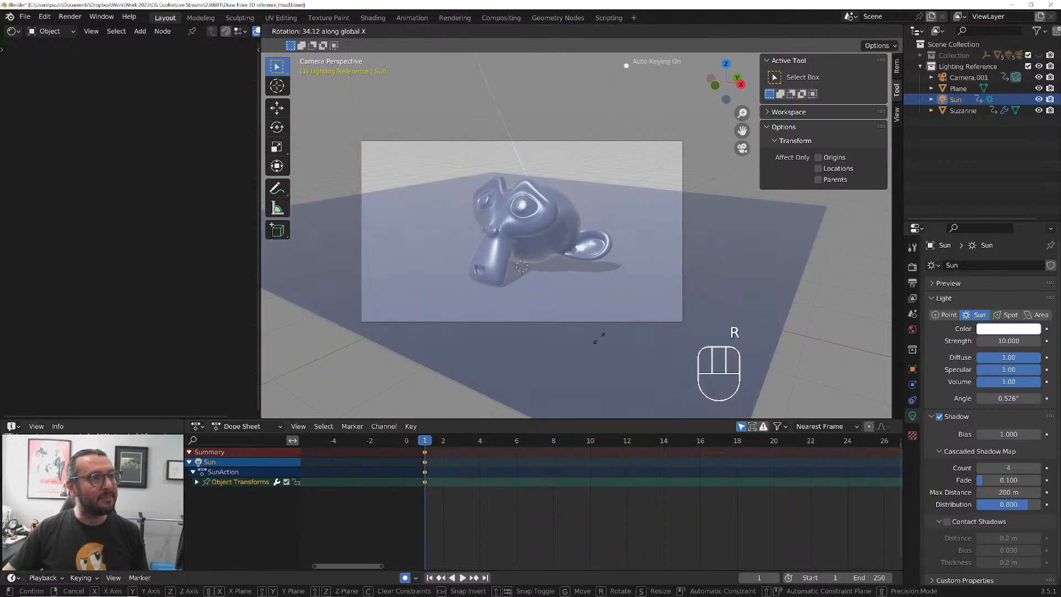
left_click(608, 320)
key("r")
key("z")
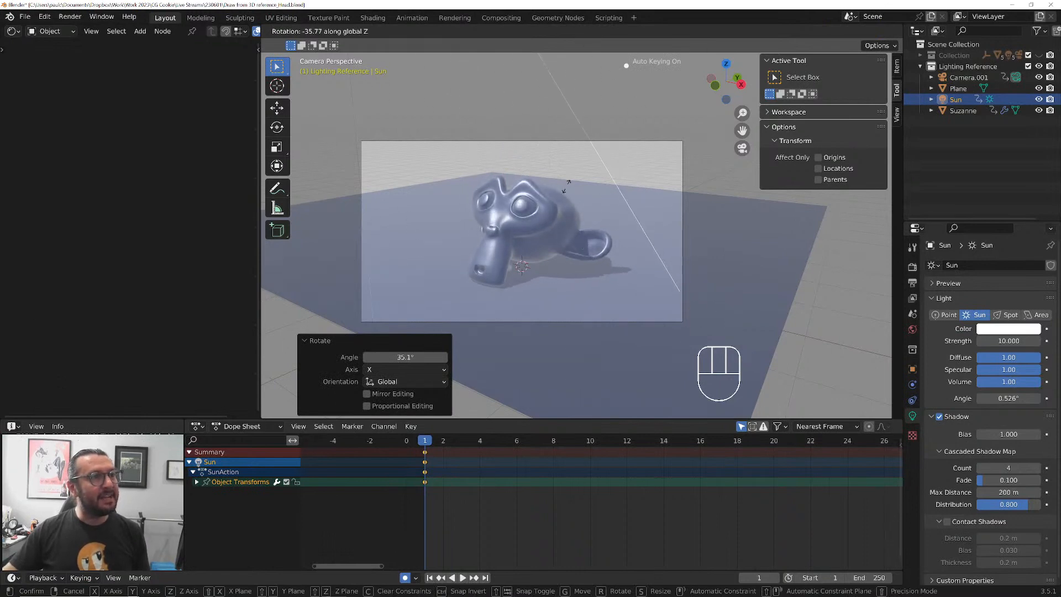
left_click(569, 265)
Add an area light, raise it about 1.64 m along Z and move it about 5.17 m along Y, behind the monkey head
middle_click_drag(572, 270, 506, 273, "shift")
key("shift+a")
mouse_move(506, 258)
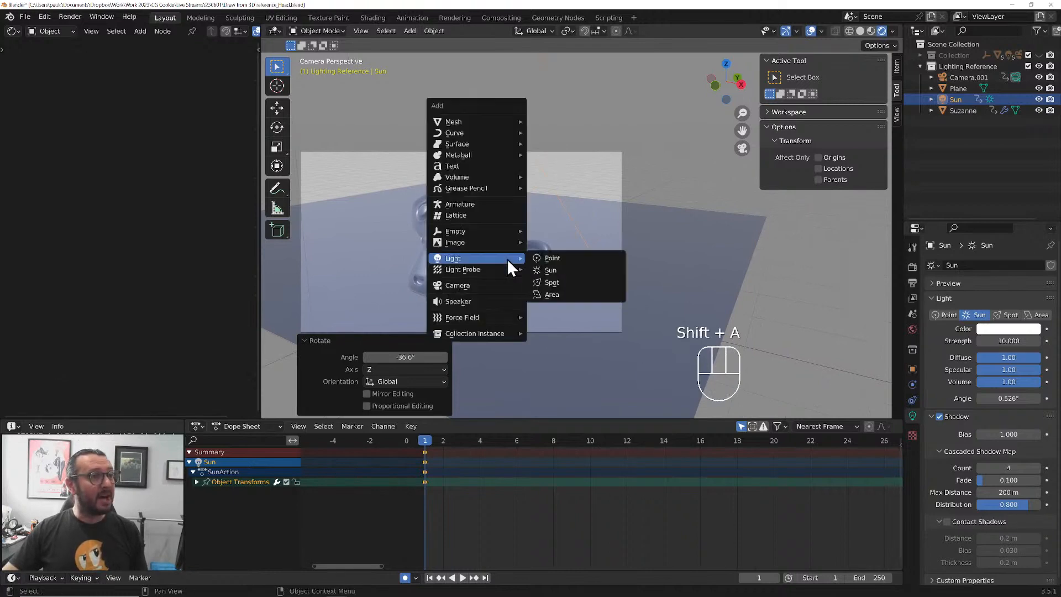
left_click(569, 294)
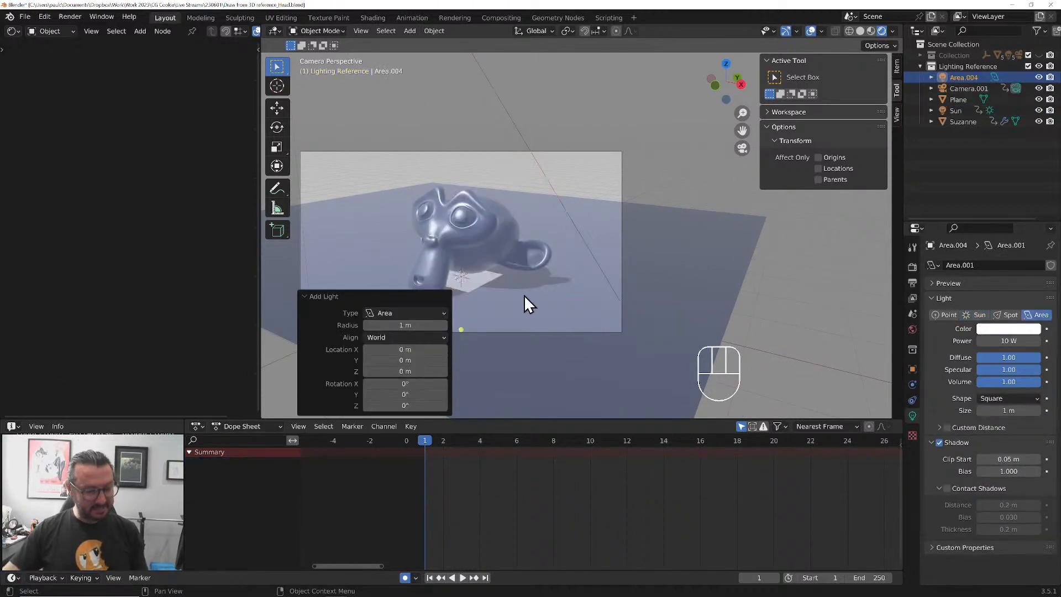
key("g")
key("z")
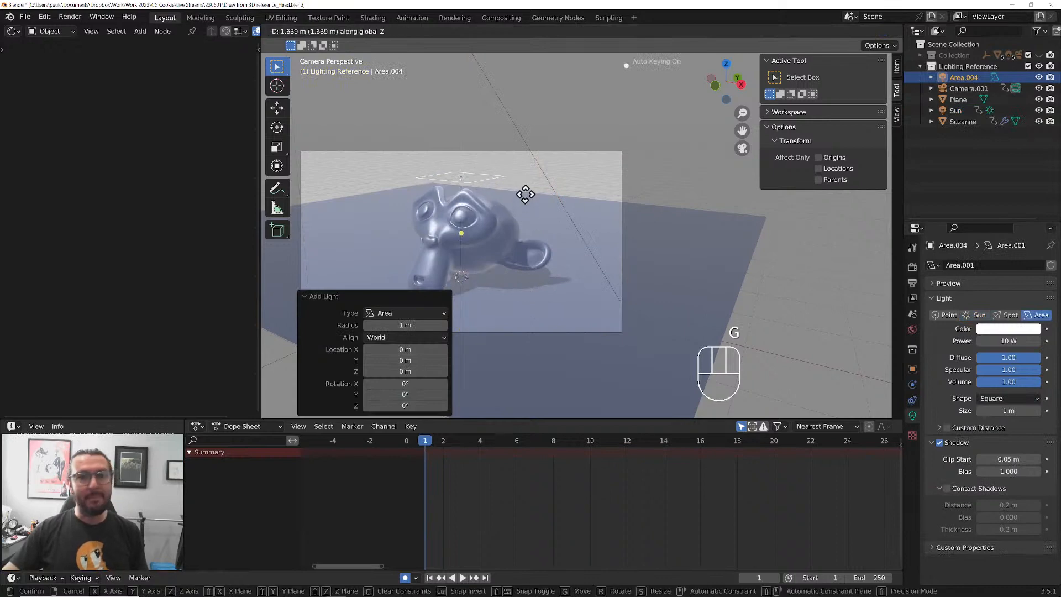
left_click(525, 194)
key("g")
key("y")
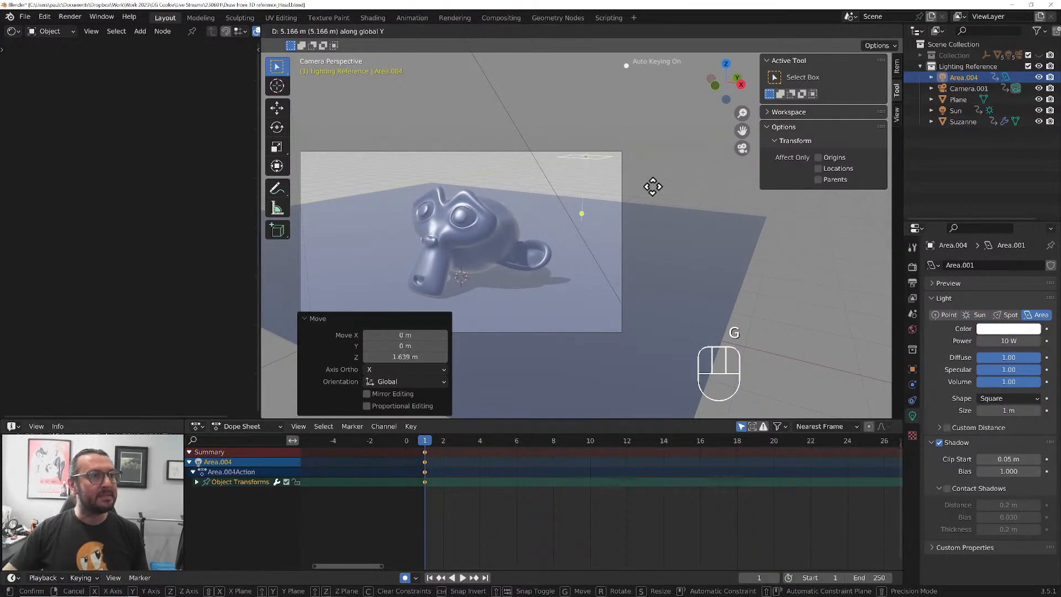
left_click(658, 186)
Rotate the area light about -102° around global X and lower it about 0.73 m along Z
key("r")
key("x")
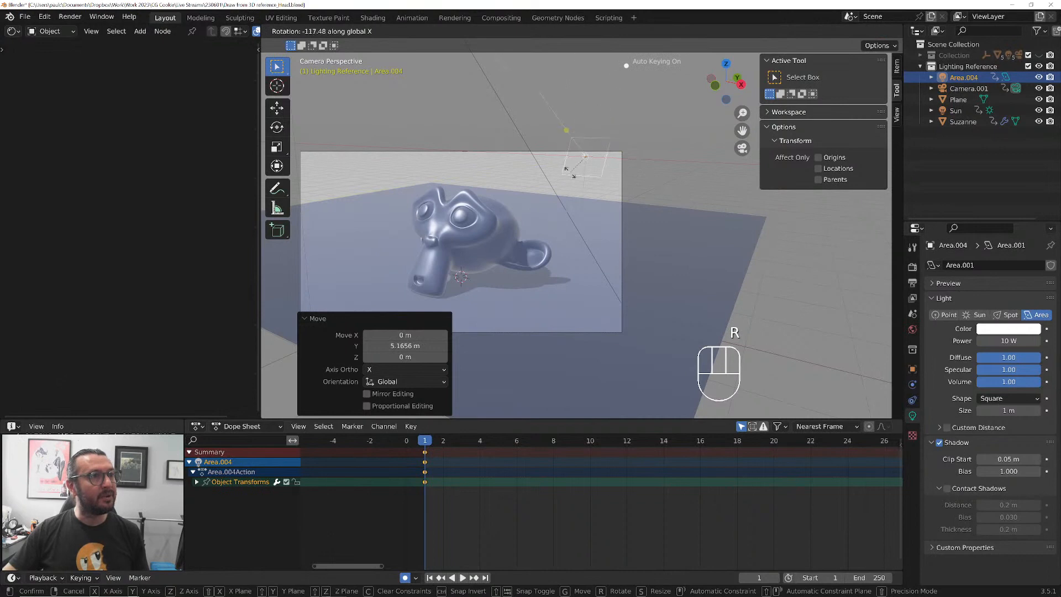
left_click(570, 178)
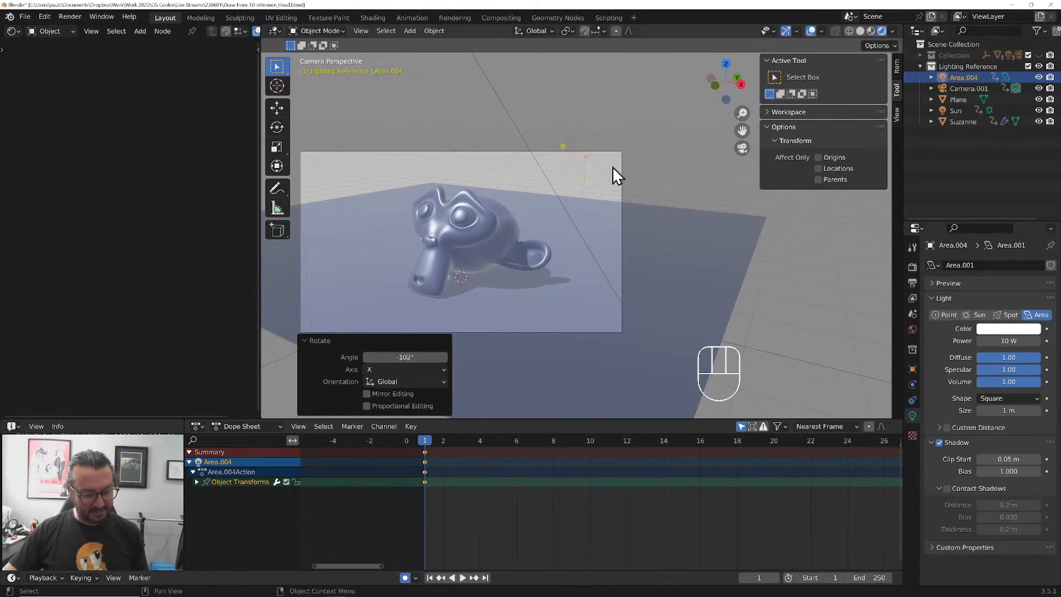
key("g")
key("z")
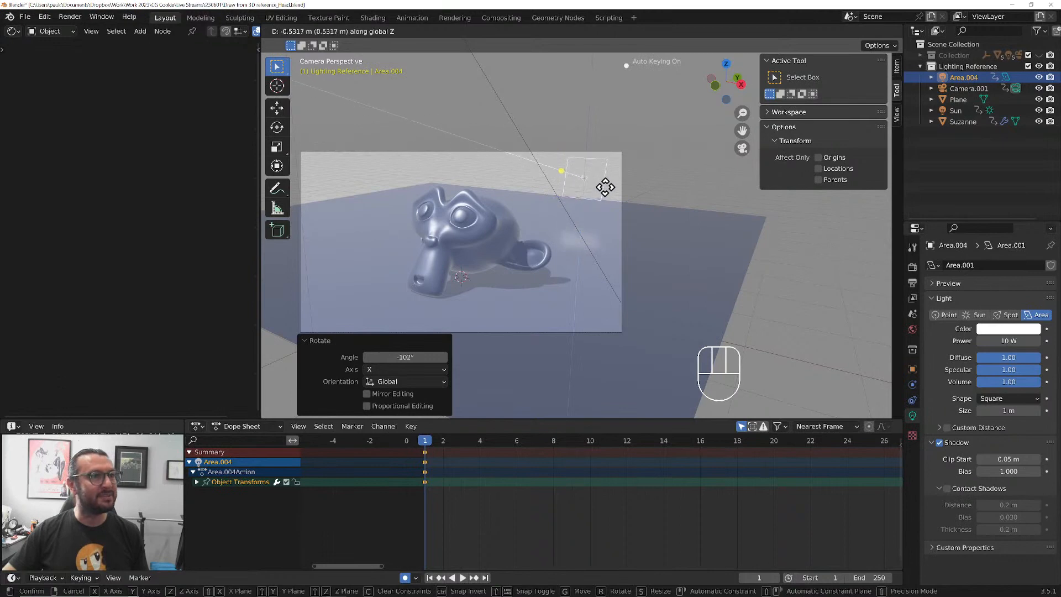
left_click(604, 194)
Move the area light about 2.05 m along X and rotate it about -48° around Z toward the monkey head
key("g")
key("x")
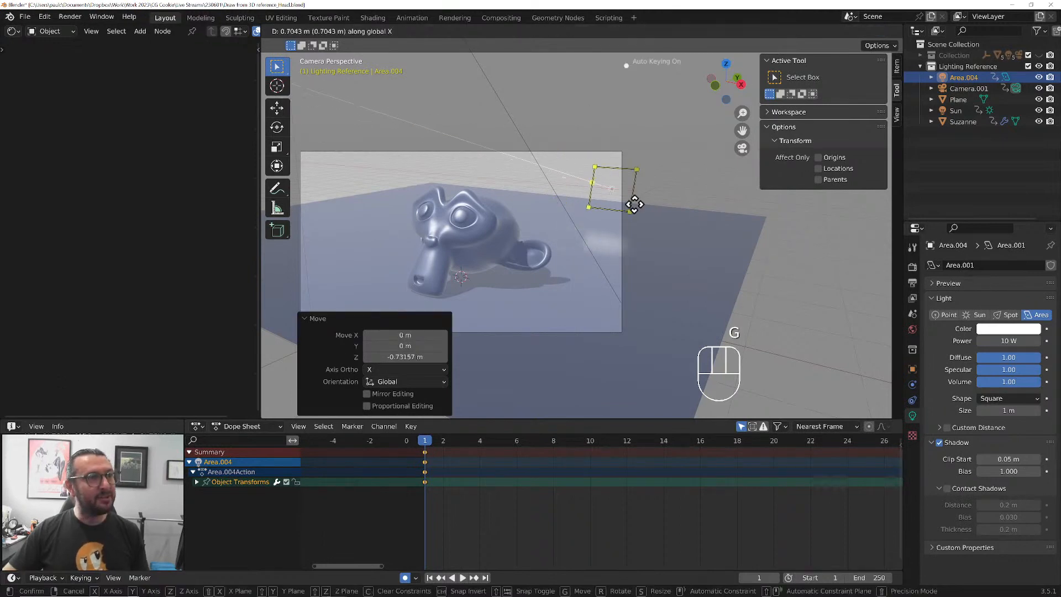
left_click(691, 211)
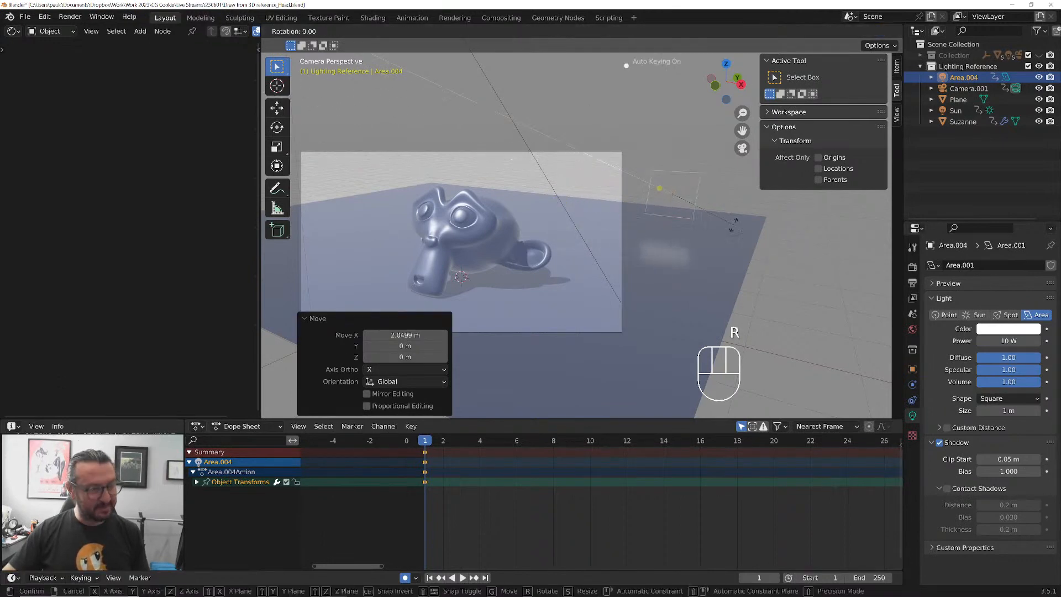
key("r")
key("z")
left_click(685, 241)
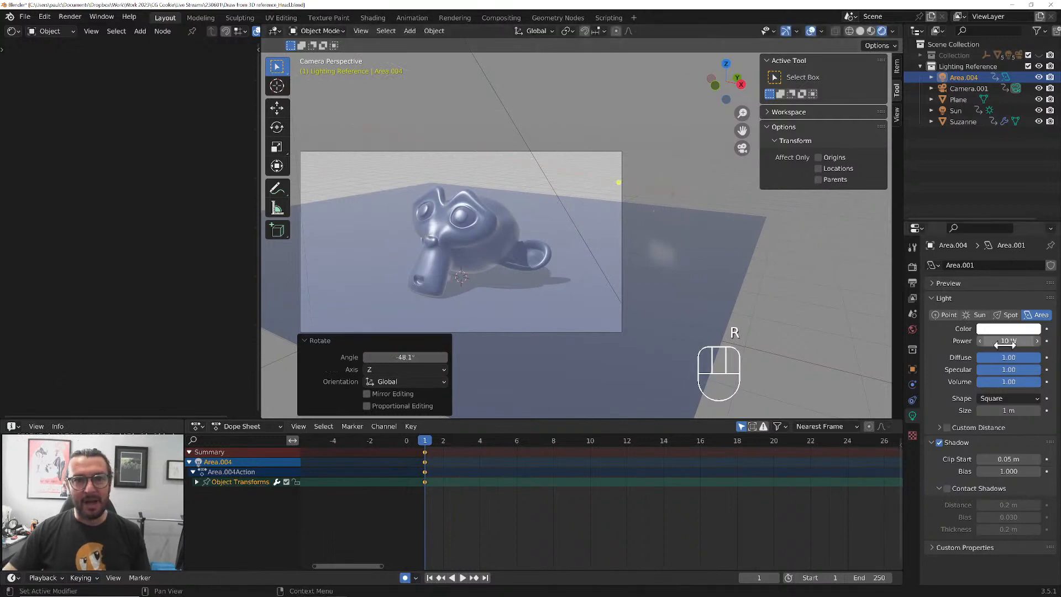
Set the area light's Power to 500 W
double_click(1007, 340)
type("100")
key("Return")
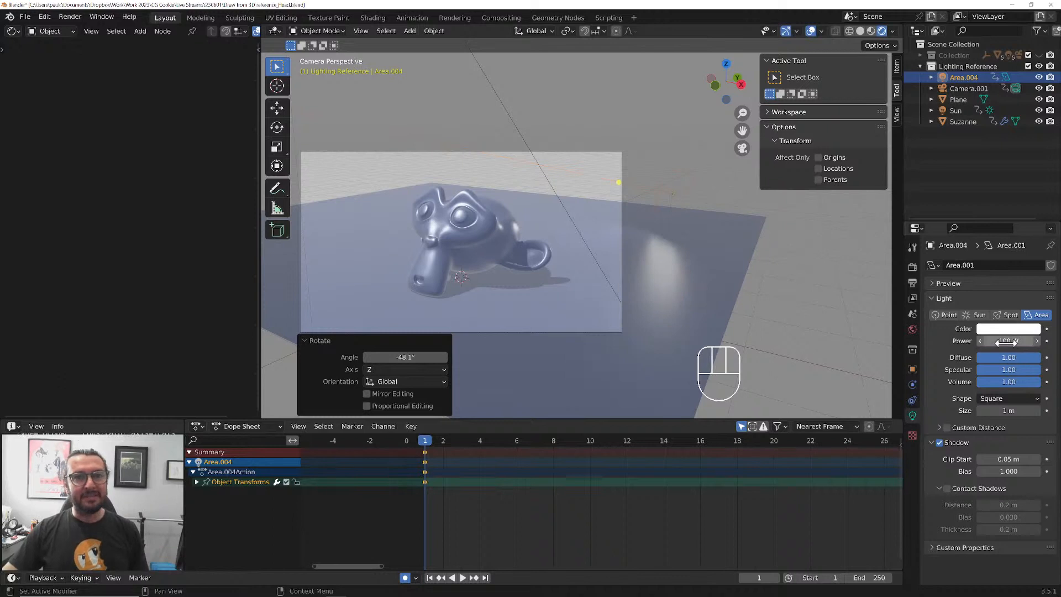
left_click_drag(1004, 341, 1032, 341)
double_click(994, 342)
type("500")
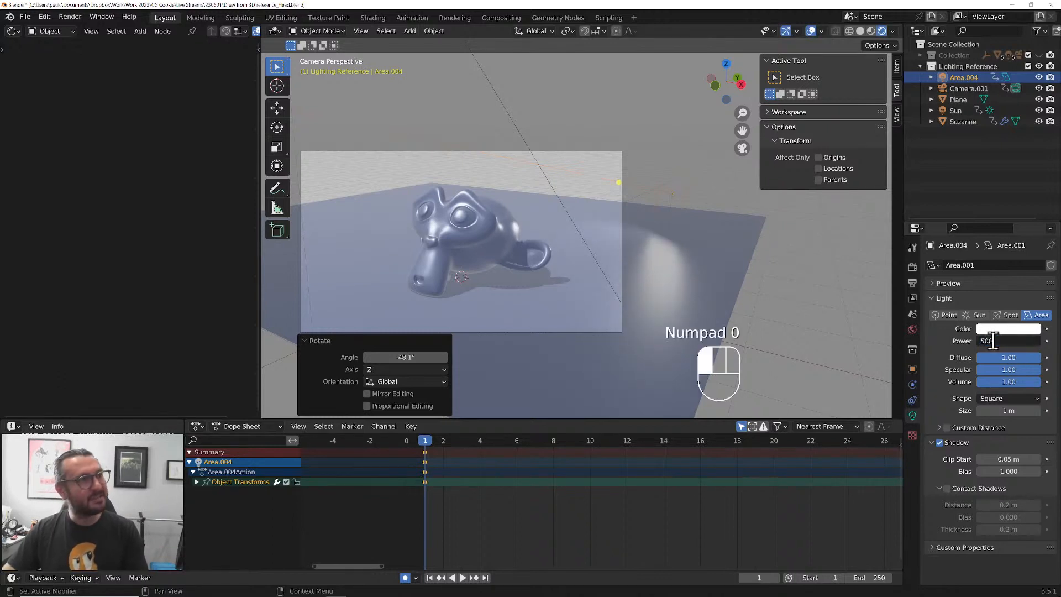
key("Return")
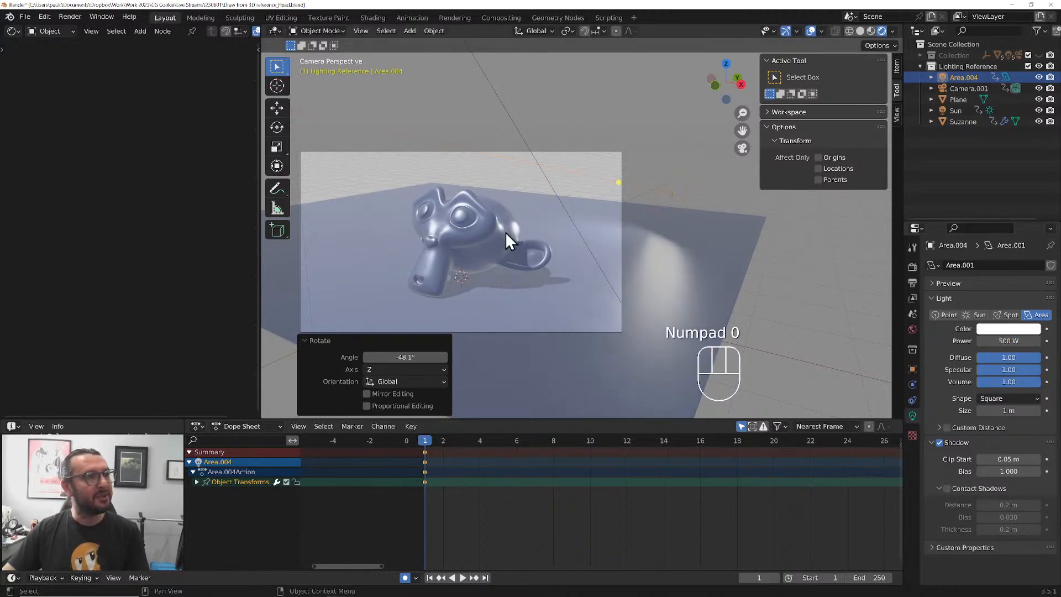
Give the area light a pale warm color with Hue 0.066 and Saturation 0.204, a Specular of 0 and a Size of about 3.63 m
left_click(1022, 328)
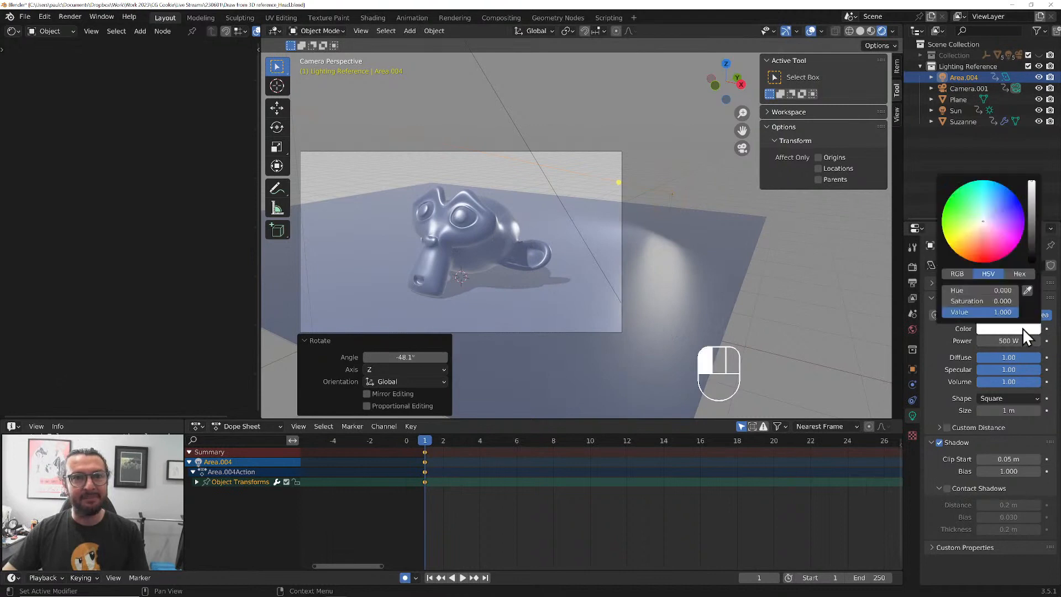
left_click(989, 228)
mouse_move(989, 228)
left_mouse_down()
mouse_move(986, 180)
mouse_move(990, 195)
mouse_move(966, 233)
mouse_move(981, 225)
left_mouse_up()
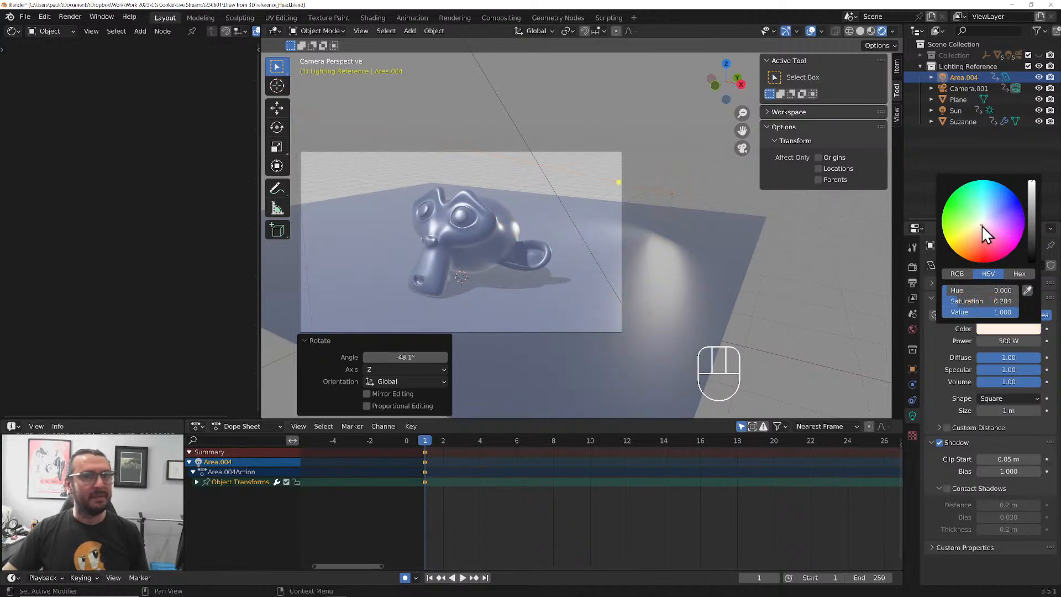
left_click_drag(1009, 366, 956, 368)
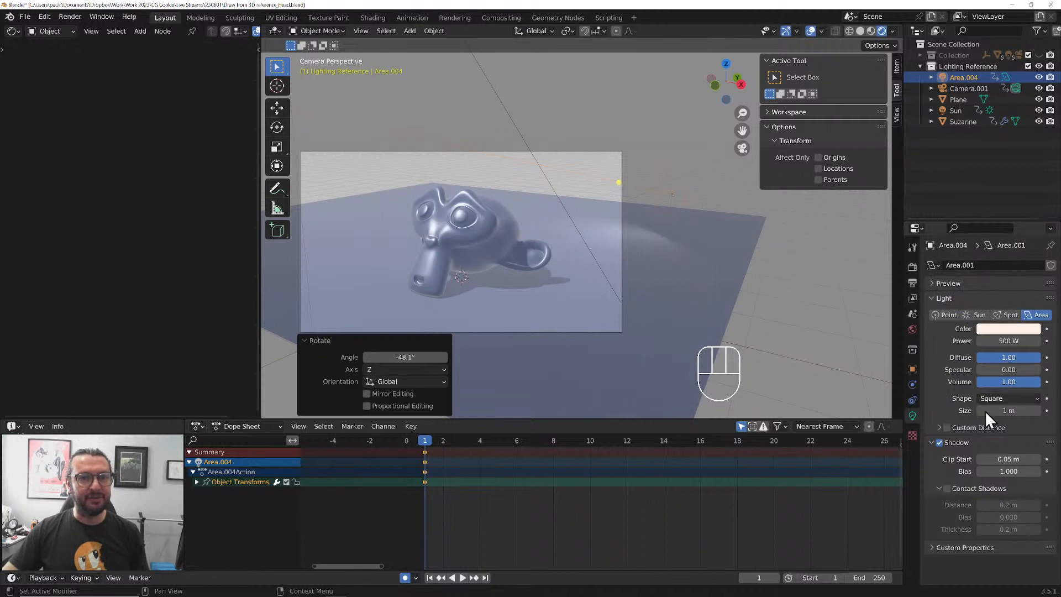
left_click_drag(996, 406, 1022, 410)
Raise the area light about 1.12 m along Z and set its Specular to about 0.20
key("g")
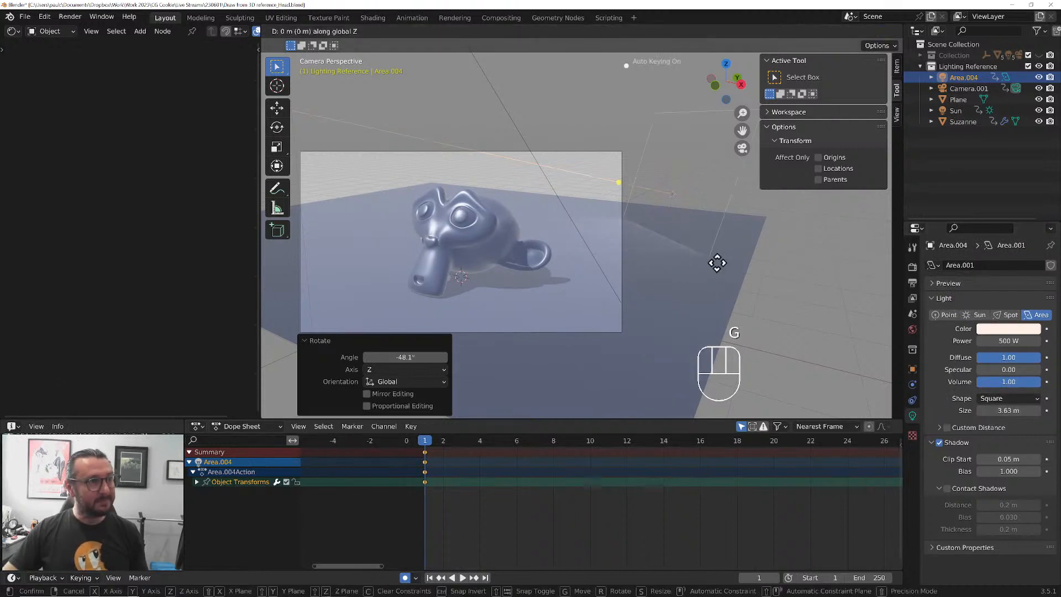
key("z")
left_click(704, 218)
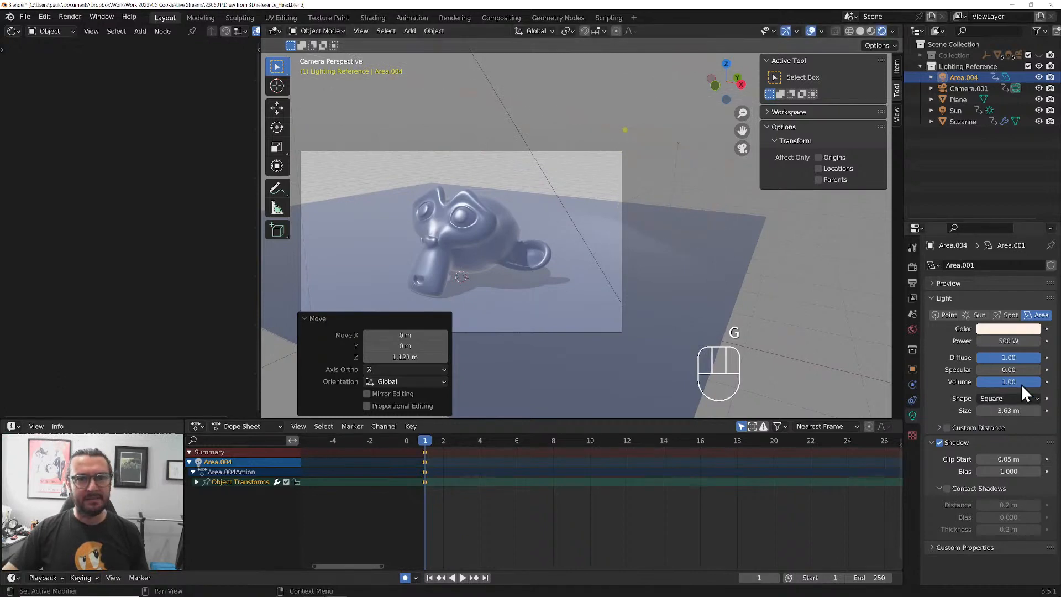
left_click_drag(1006, 369, 1016, 369)
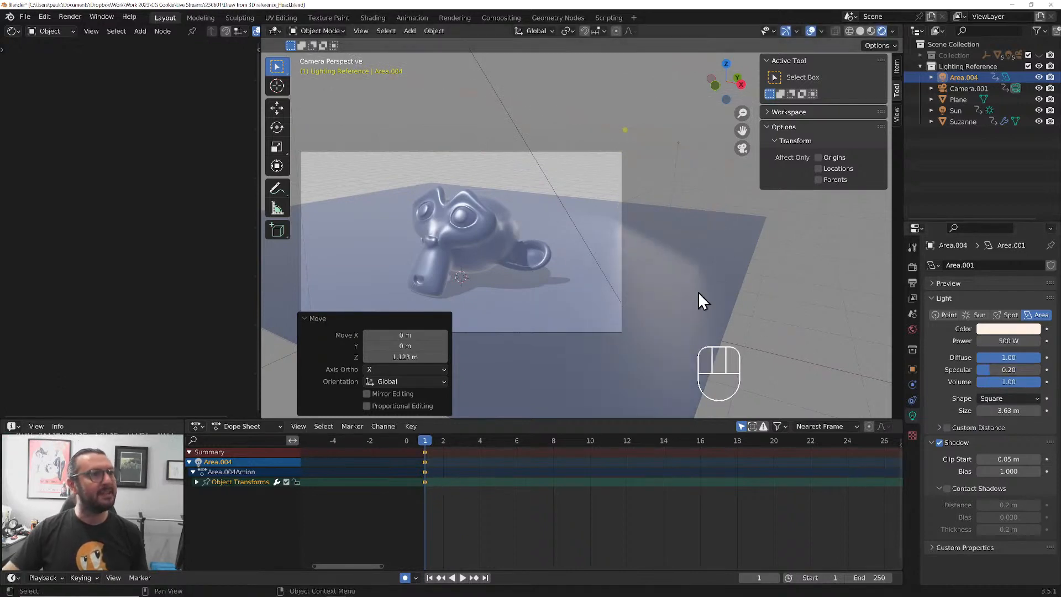
Select the sun light and, in top view, move it about -2.22 m in X and -2.91 m in Y
left_click(523, 138)
key("ctrl+z")
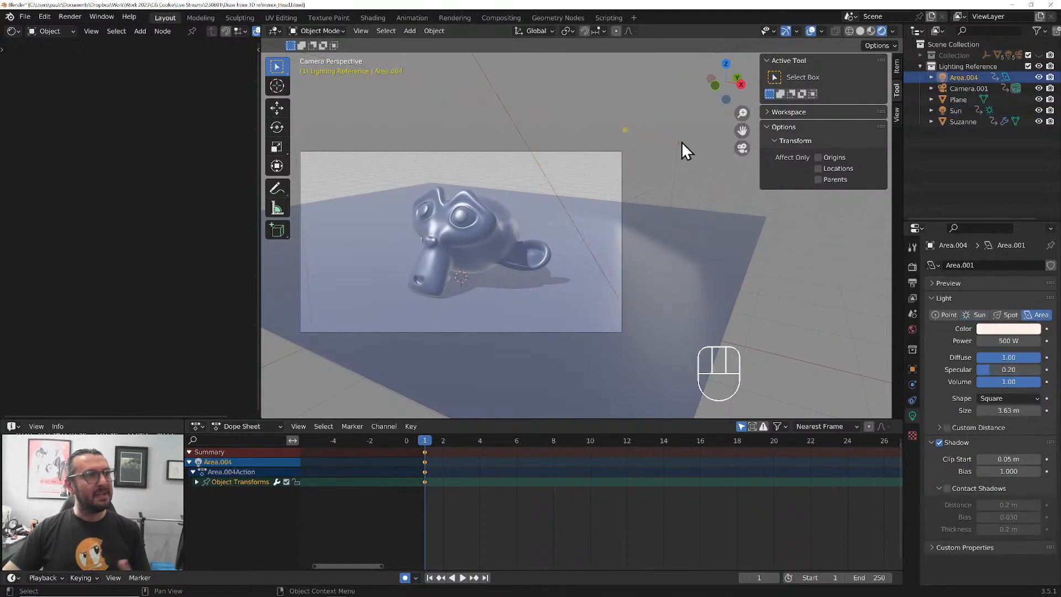
left_click(518, 131)
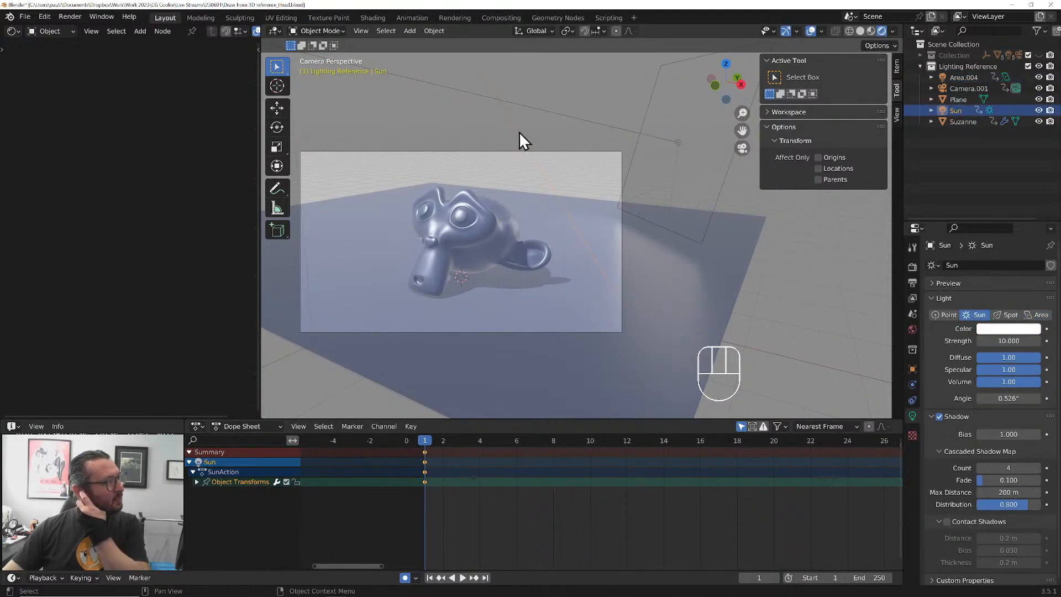
key("KP_7")
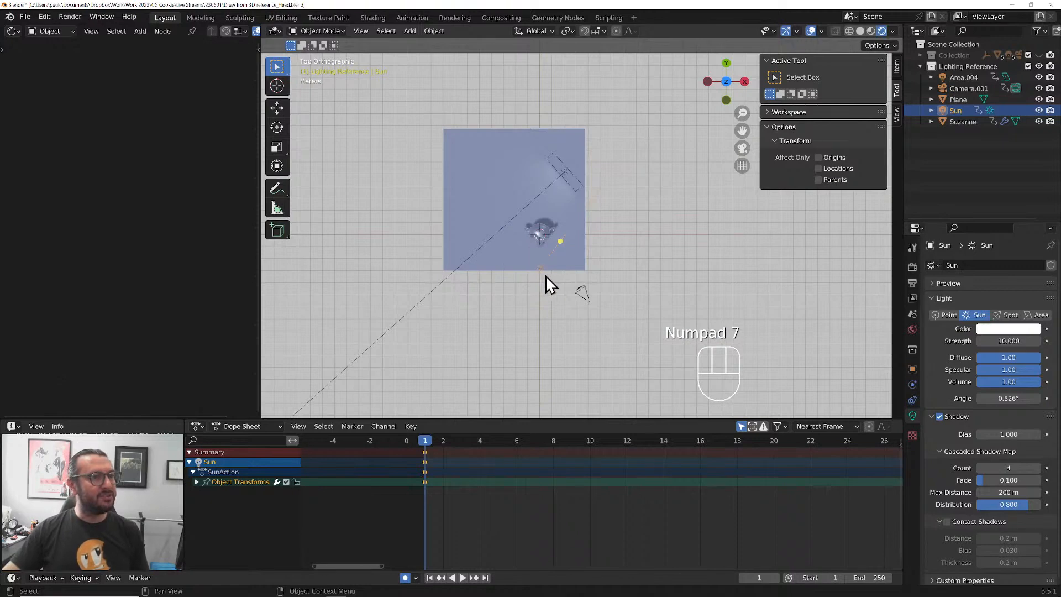
key("g")
left_click(535, 313)
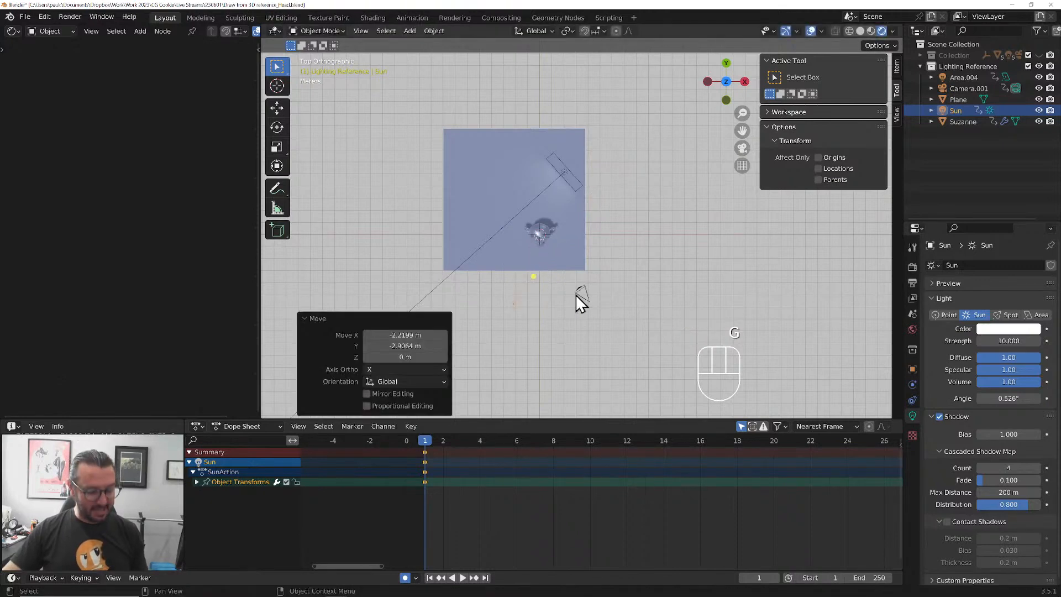
Duplicate the sun to about -1.76 m in X and 12.34 m in Y, and rotate the copy about 105° in top view
key("shift+d")
left_click(555, 141)
key("r")
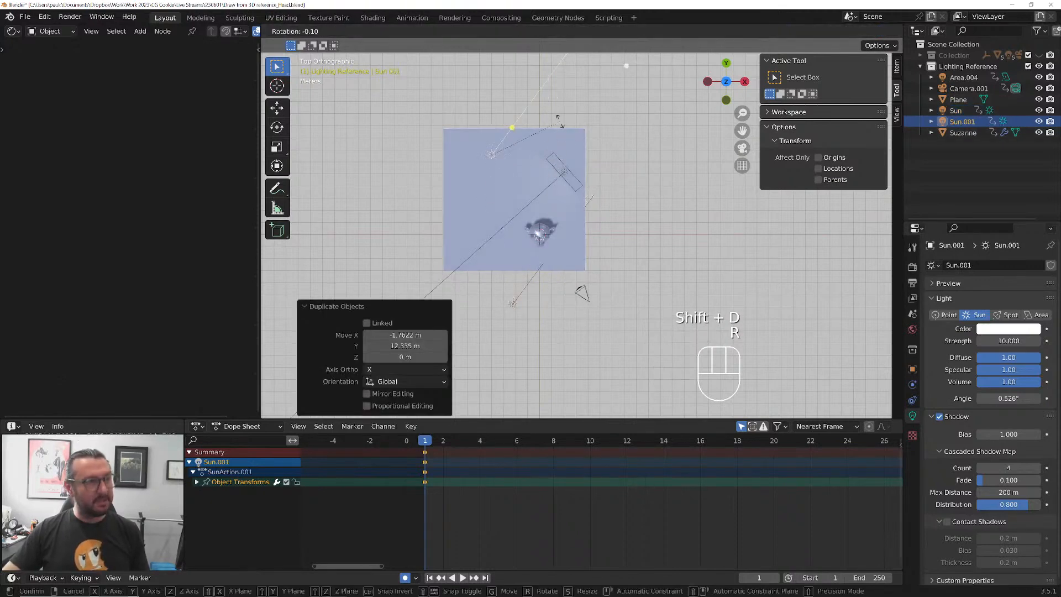
left_click(512, 256)
In right view, rotate the duplicated sun and move it about -0.53 m in Y and -3.87 m in Z
key("KP_3")
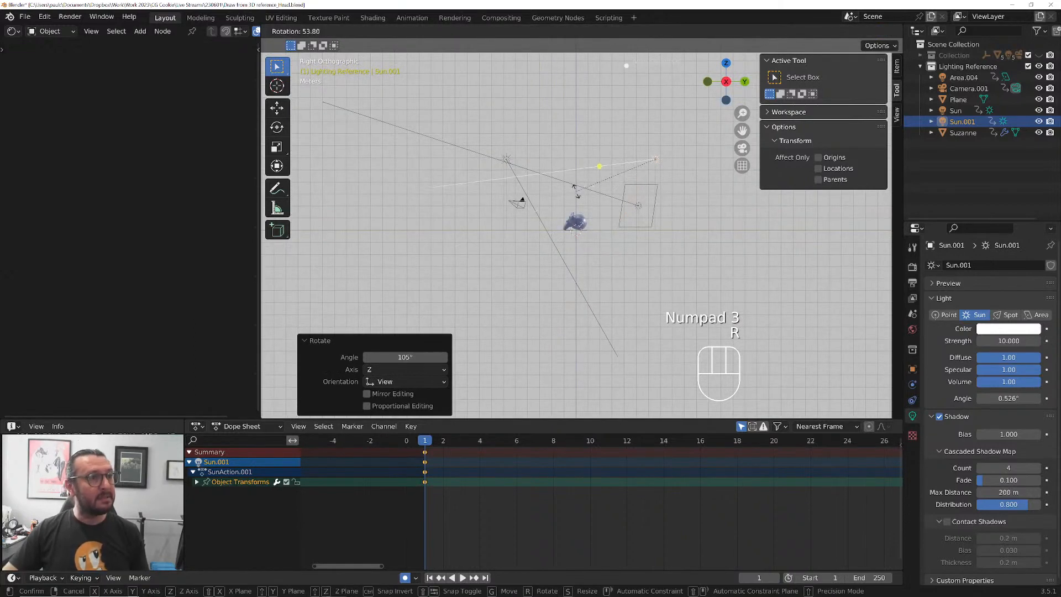
left_click(580, 243)
key("g")
left_click(581, 252)
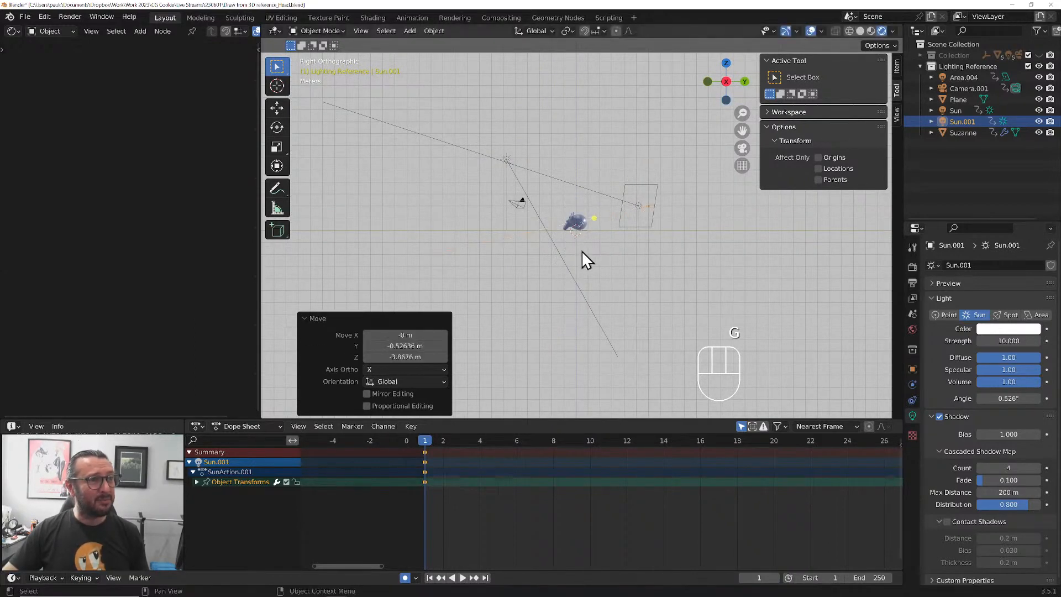
In the camera view, rotate the duplicated sun about 48° around global Z
key("KP_0")
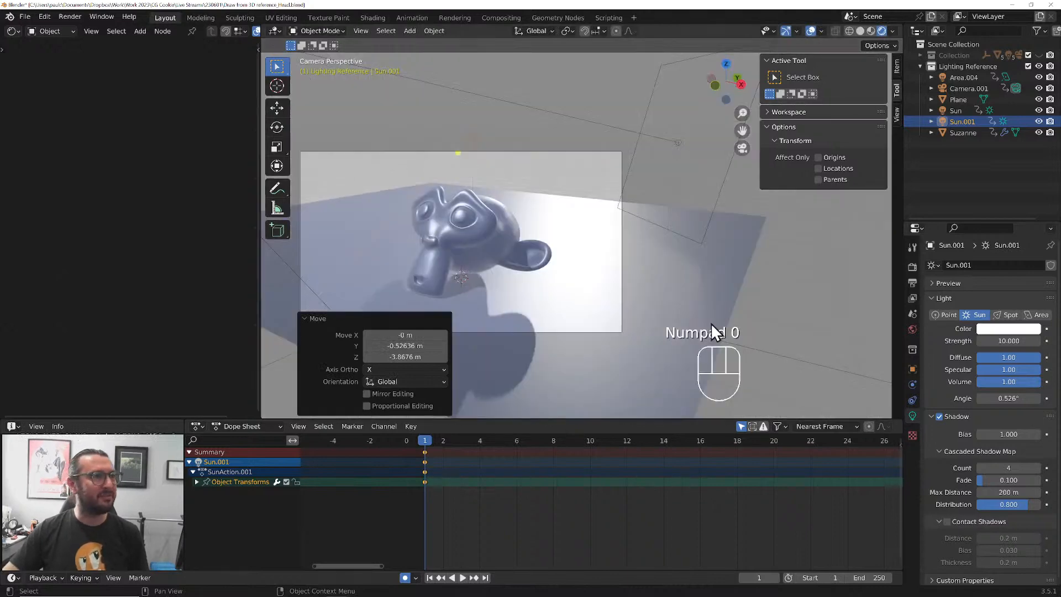
key("r")
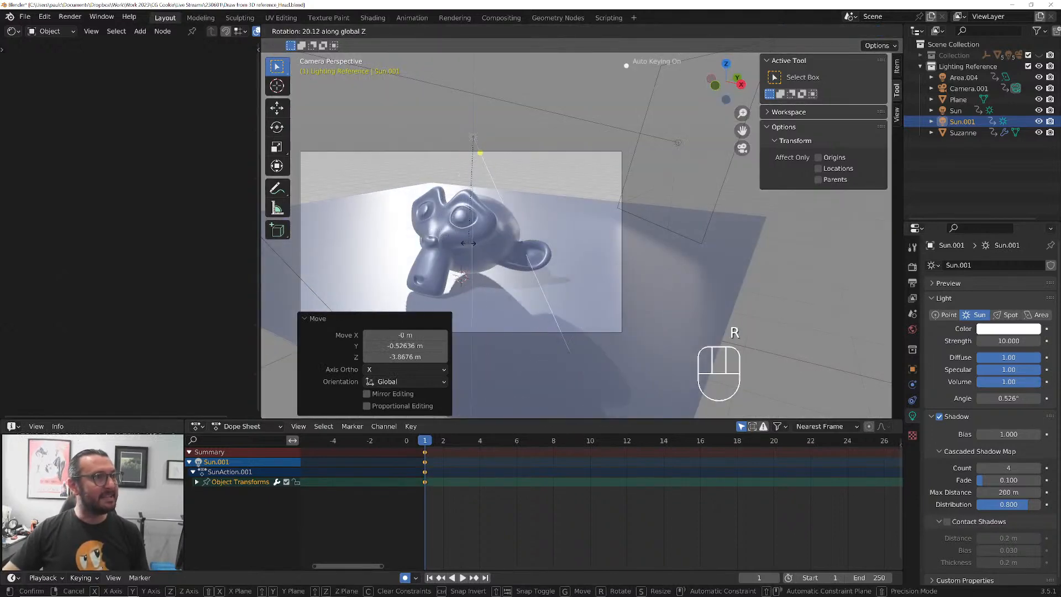
left_click(504, 203)
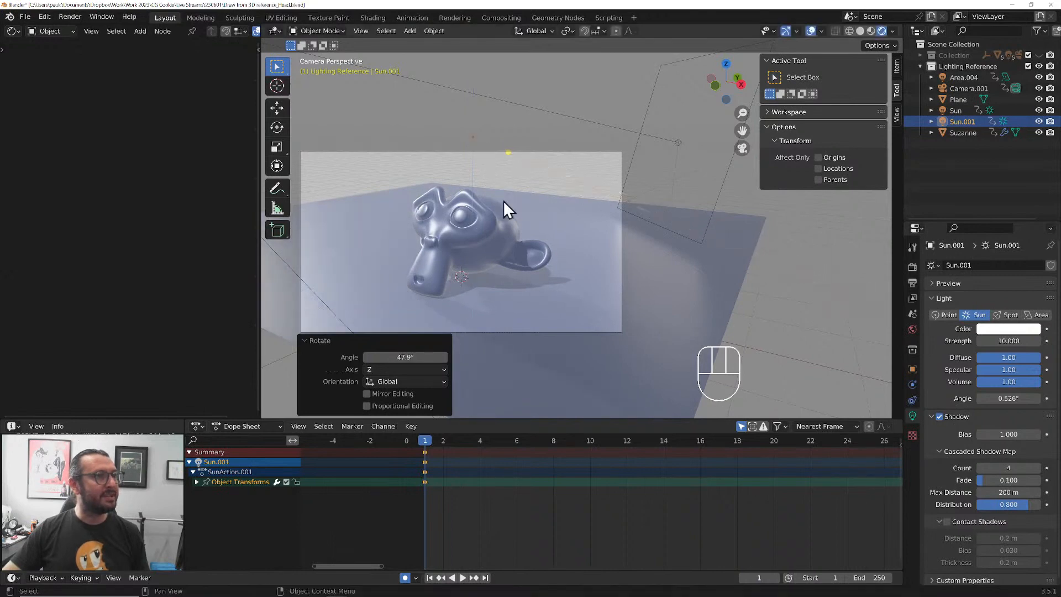
Set the duplicated sun's Specular to 0 while viewing the monkey head up close
scroll(402, 267, "up", 2)
middle_click_drag(402, 268, 601, 228, "shift")
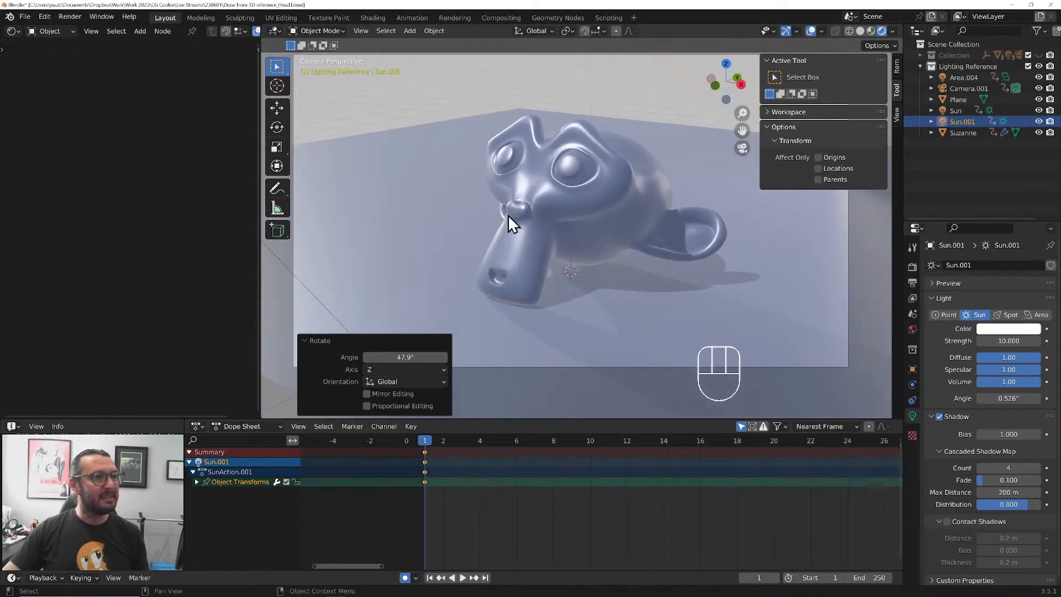
left_click_drag(1017, 369, 994, 340)
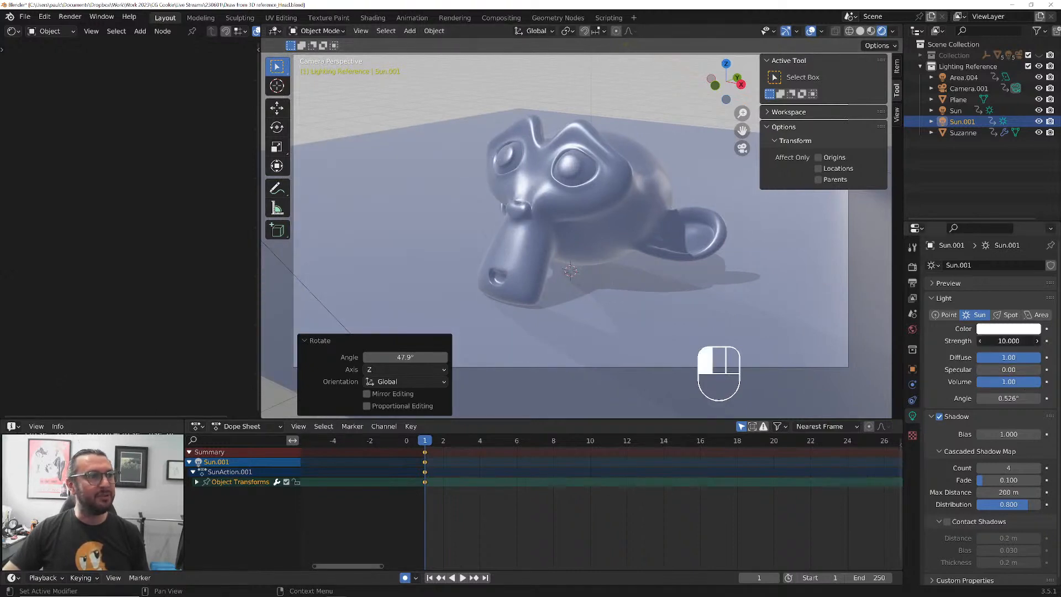
Set the duplicated sun's Strength to 50 and turn off its Shadow
left_click(997, 340)
type("50")
key("Return")
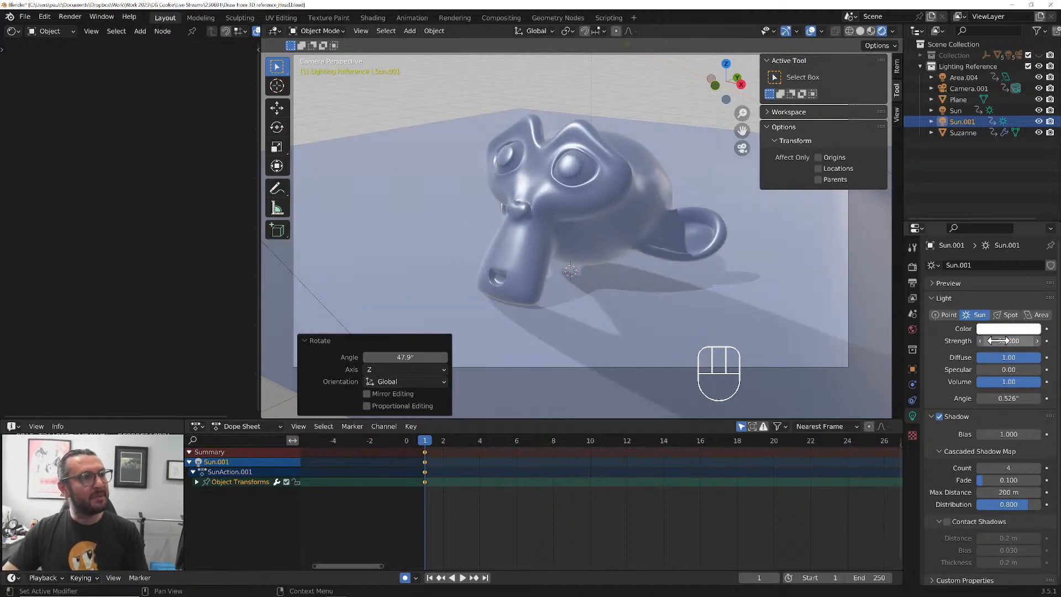
left_click(939, 416)
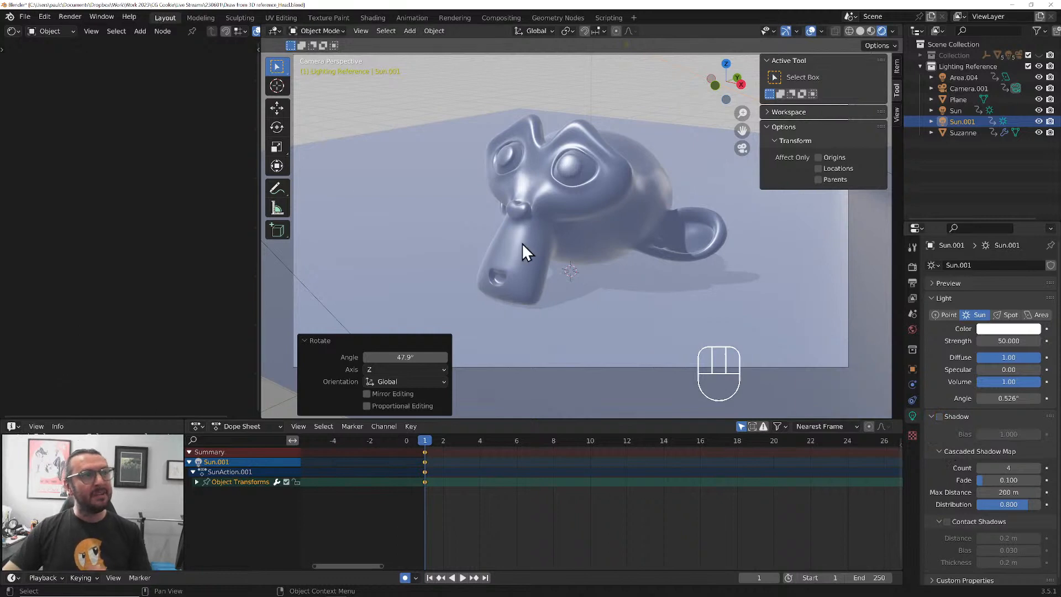
Select the monkey head and lower its Principled BSDF Roughness to 0.220
mouse_move(537, 250)
middle_mouse_down()
mouse_move(569, 249)
mouse_move(529, 252)
middle_mouse_up()
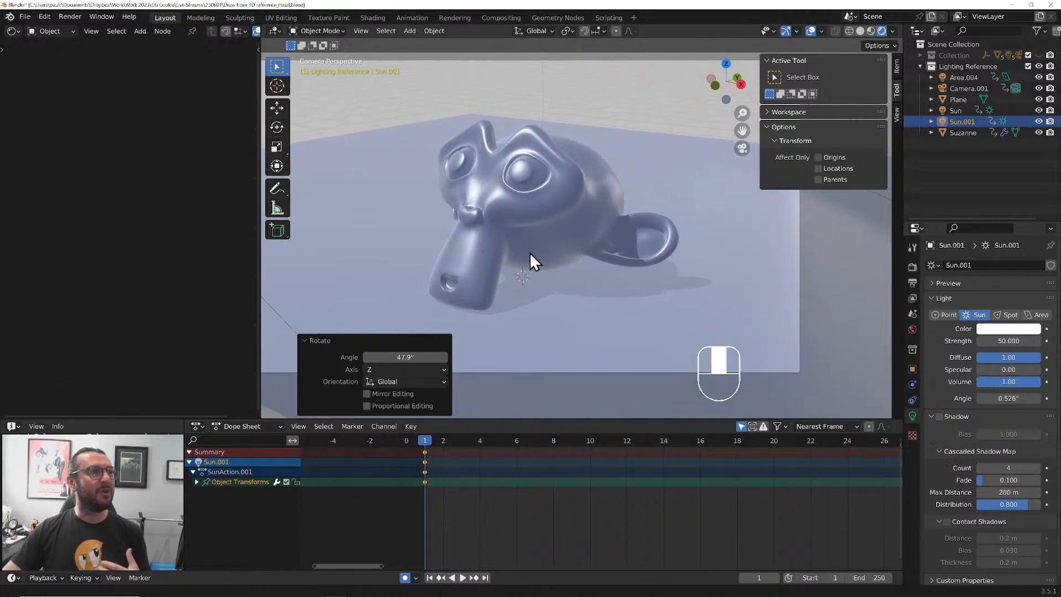
left_click(544, 221)
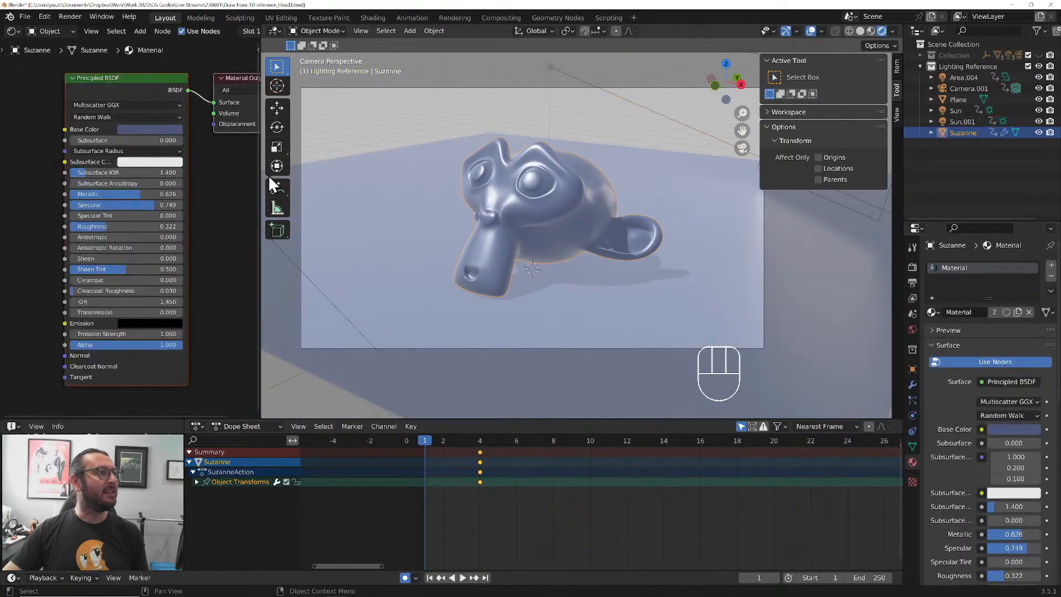
left_click(149, 130)
mouse_move(201, 173)
left_mouse_down()
mouse_move(201, 152)
mouse_move(202, 195)
mouse_move(201, 178)
left_mouse_up()
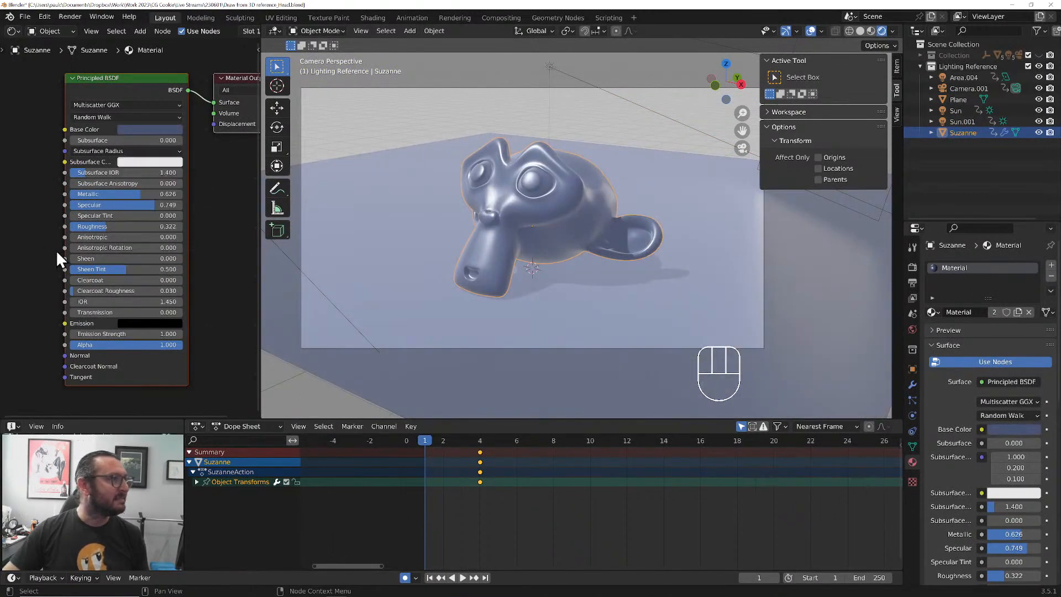
mouse_move(98, 227)
left_mouse_down()
mouse_move(125, 226)
mouse_move(95, 226)
left_mouse_up()
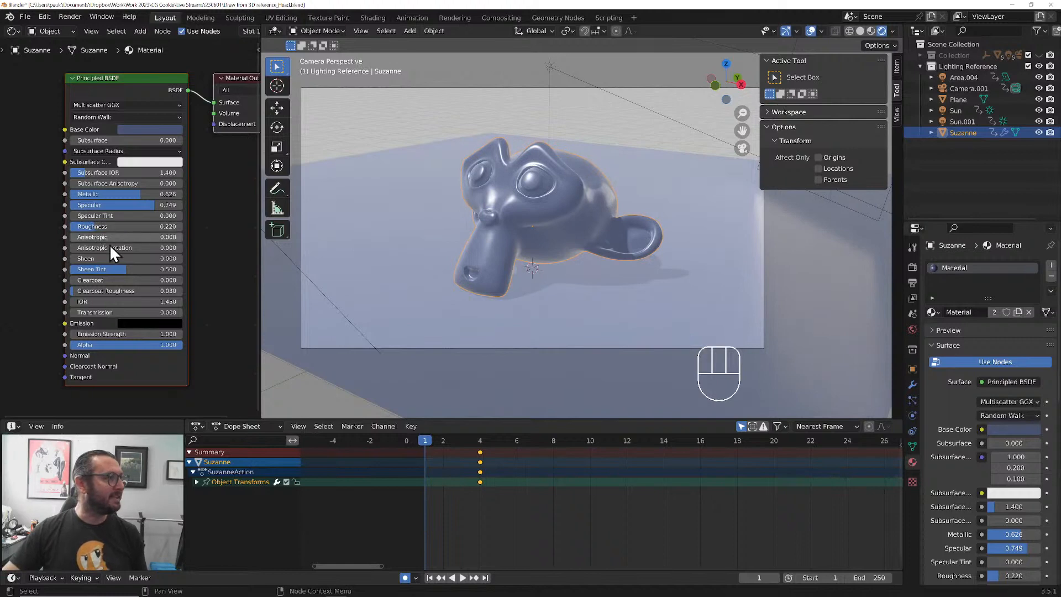
Move the monkey head's transform keyframes from frame 4 to frame 1
mouse_move(543, 269)
middle_mouse_down("shift")
mouse_move(535, 287)
mouse_move(554, 284)
middle_mouse_up("shift")
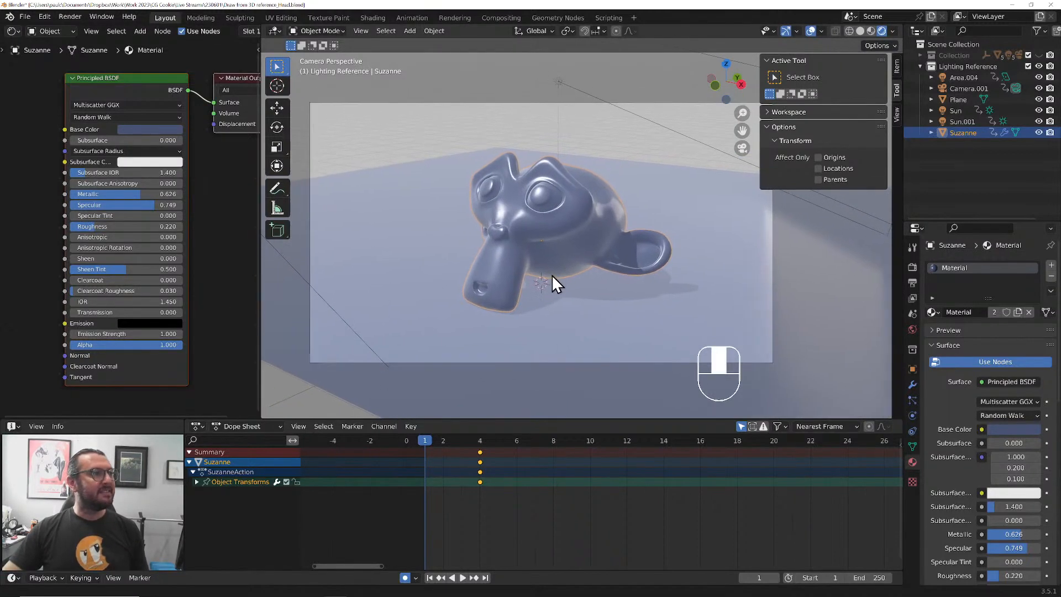
right_click(260, 311)
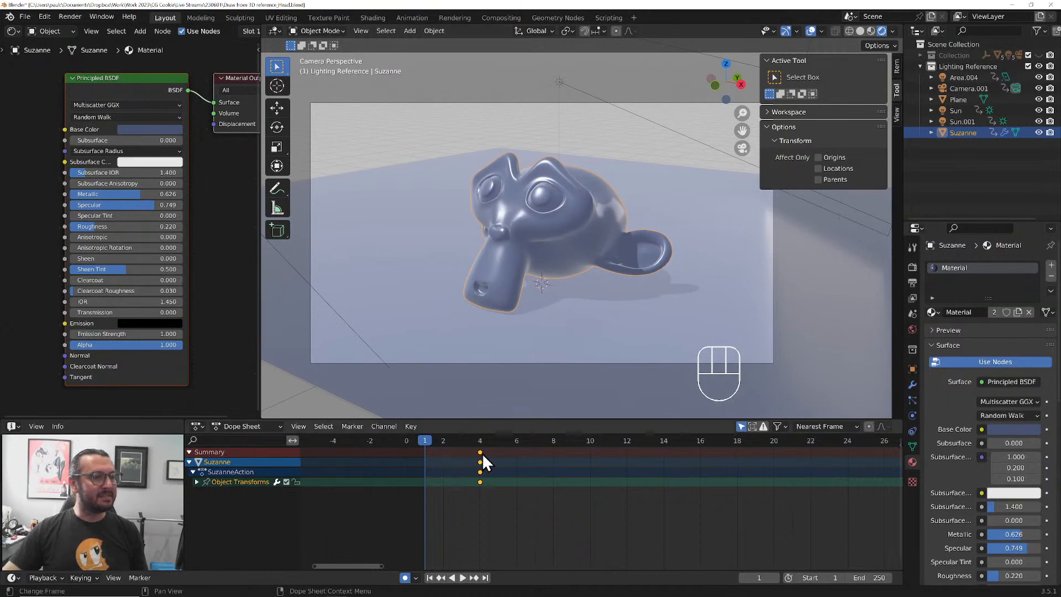
key("g")
left_click(459, 472)
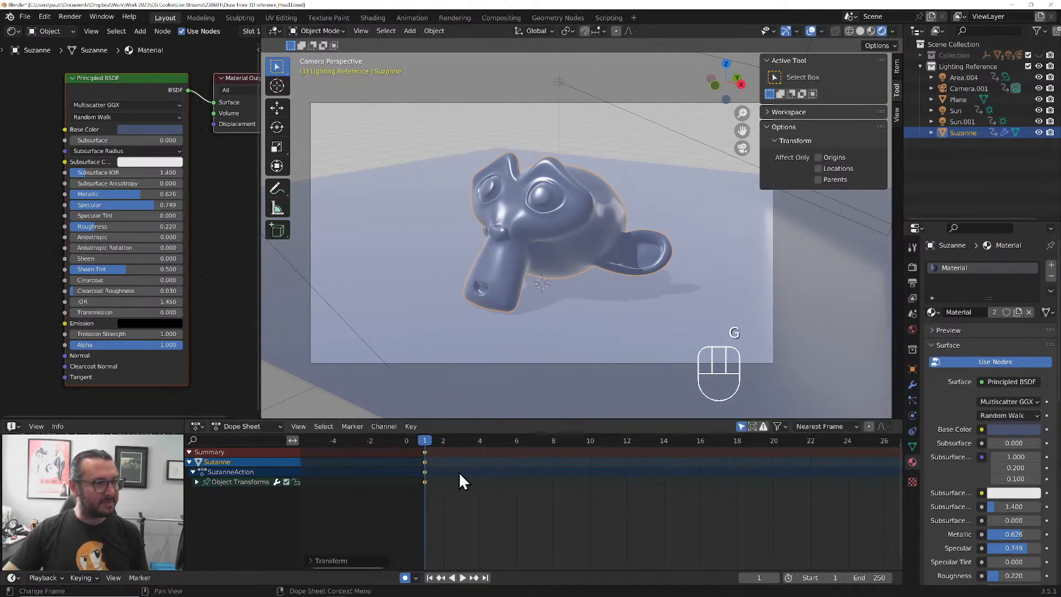
Join the shader editor area into the 3D viewport and fit the camera frame in the enlarged view
right_click(258, 227)
left_click(250, 228)
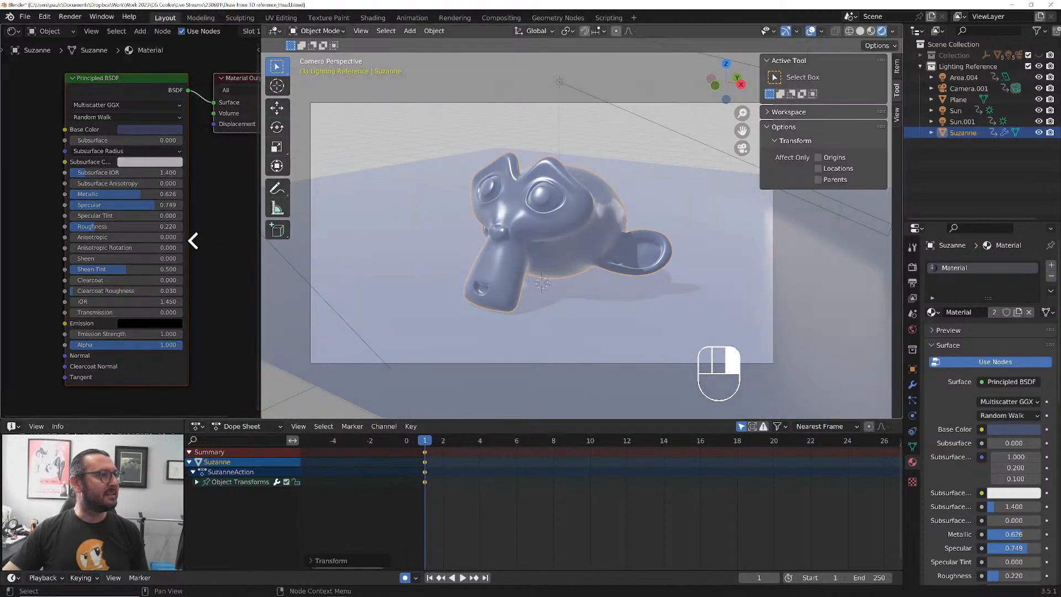
left_click(193, 241)
key("Home")
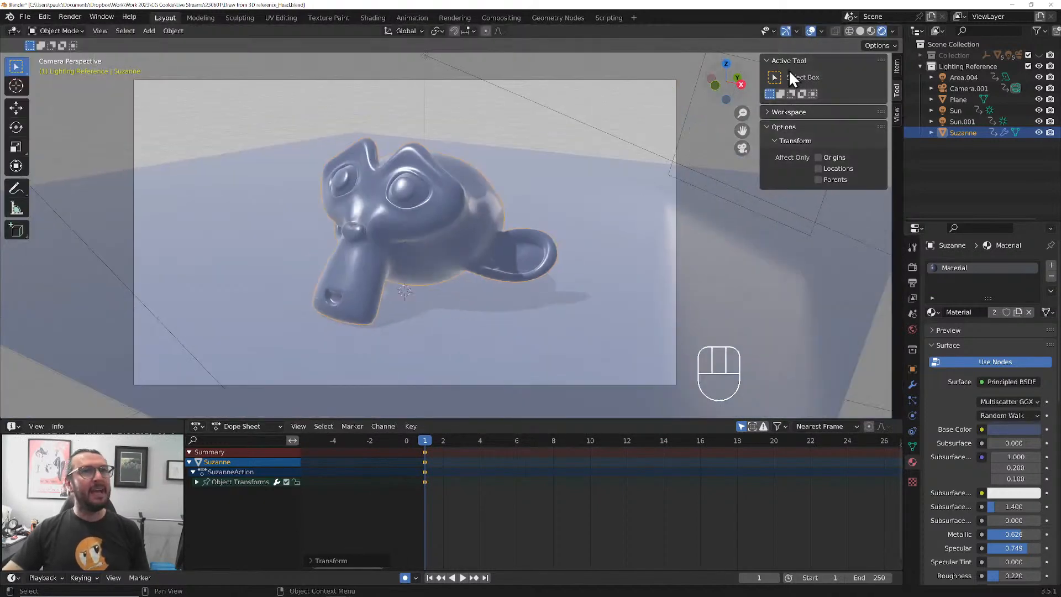
Split the 3D viewport in two, and set the new one to front view with rendered shading
left_click_drag(901, 23, 478, 221)
key("KP_1")
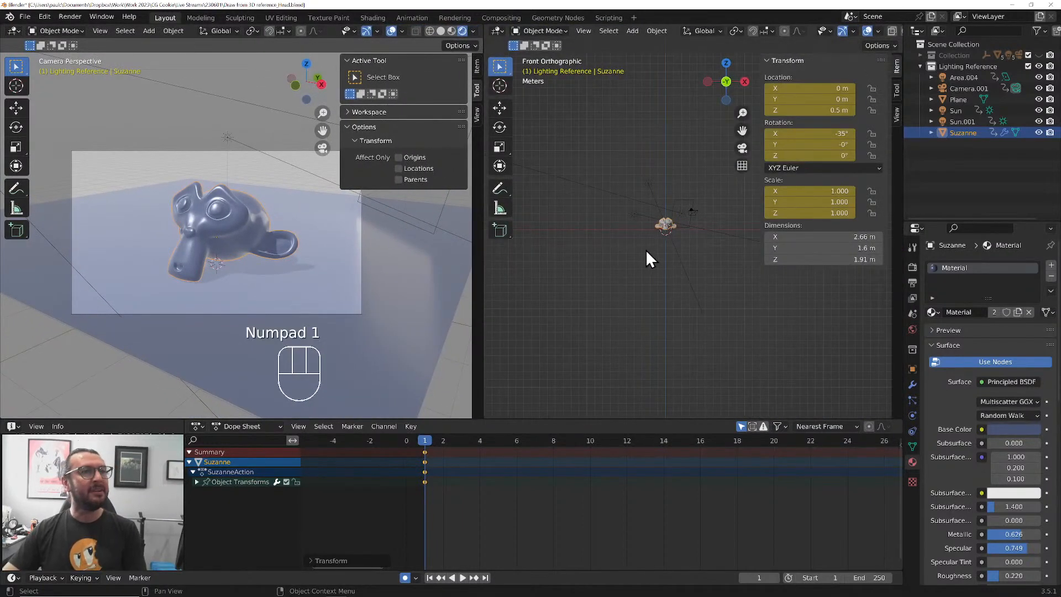
mouse_move(651, 247)
middle_mouse_down("shift")
mouse_move(619, 266)
mouse_move(622, 283)
mouse_move(617, 270)
mouse_move(649, 260)
middle_mouse_up("shift")
scroll(621, 284, "up", 2)
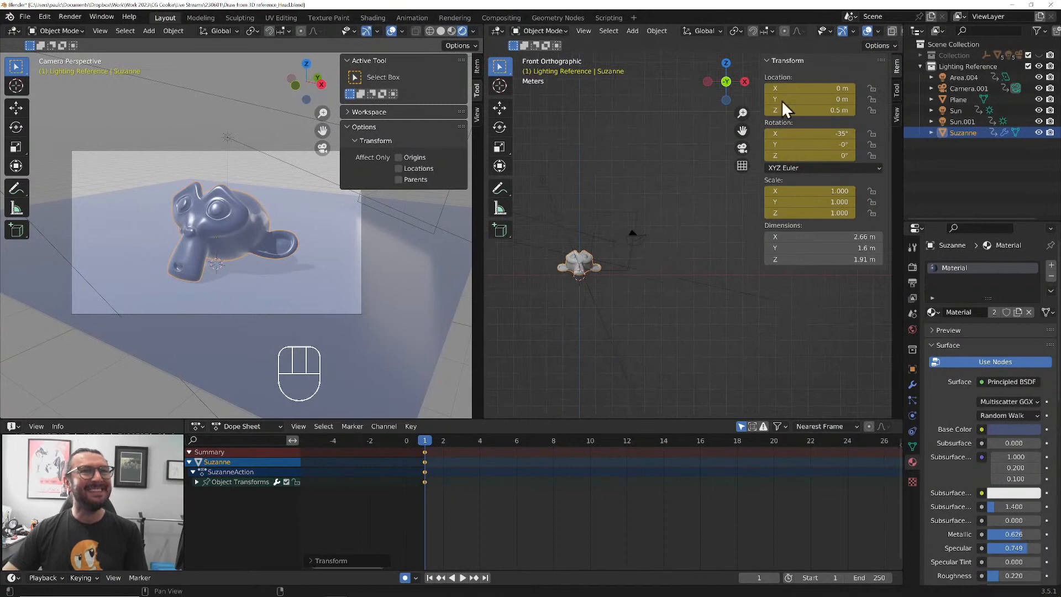
scroll(750, 37, "down", 3)
left_click(884, 31)
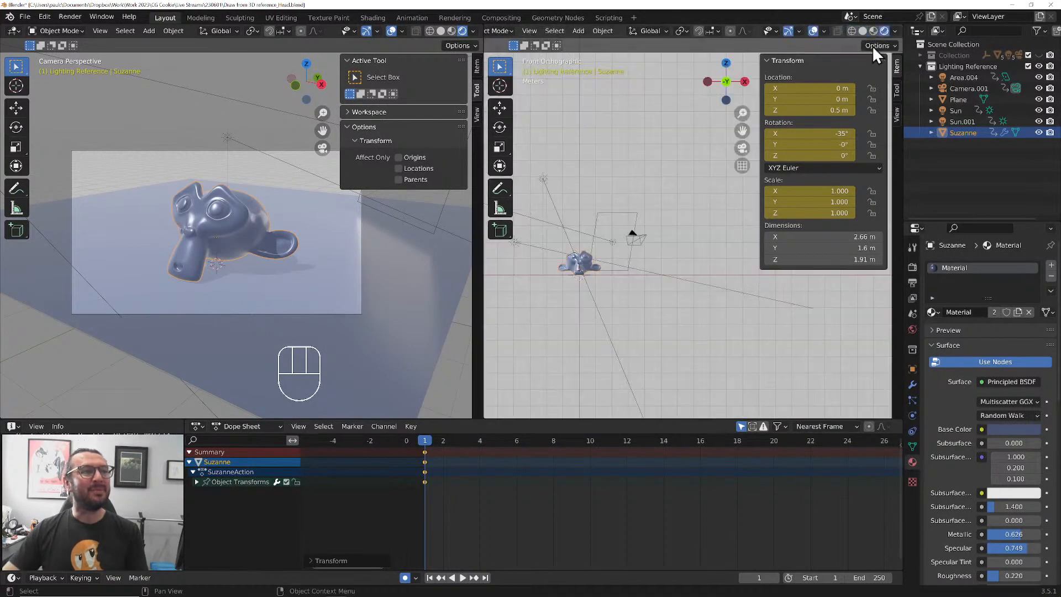
Add a blank Grease Pencil object to the Lighting Reference collection
mouse_move(651, 277)
middle_mouse_down("shift")
mouse_move(640, 280)
mouse_move(665, 241)
mouse_move(704, 302)
middle_mouse_up("shift")
scroll(664, 273, "up", 4)
middle_click_drag(614, 206, 672, 267, "shift")
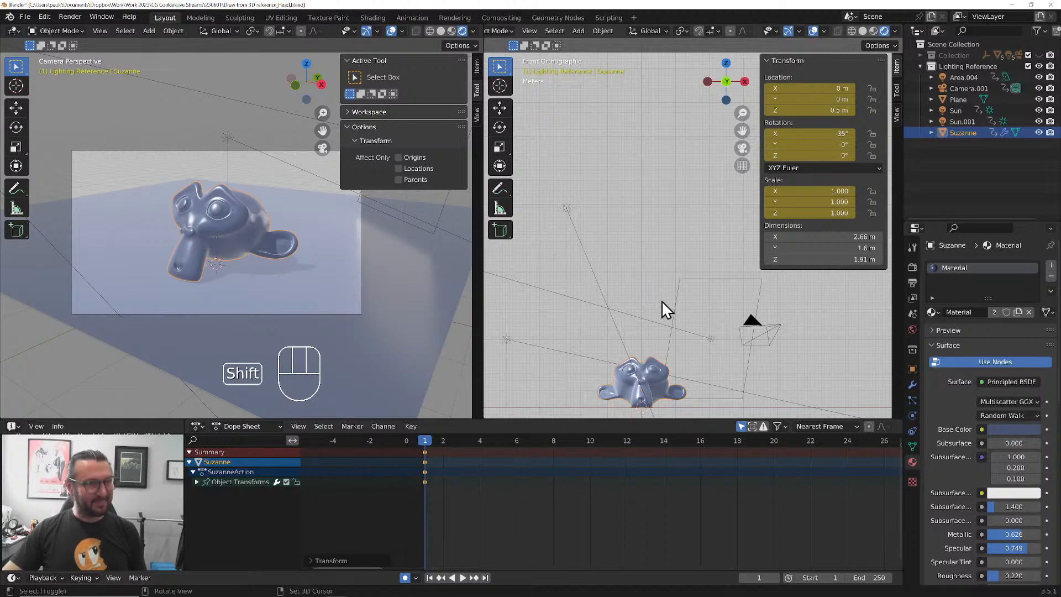
left_click(962, 65)
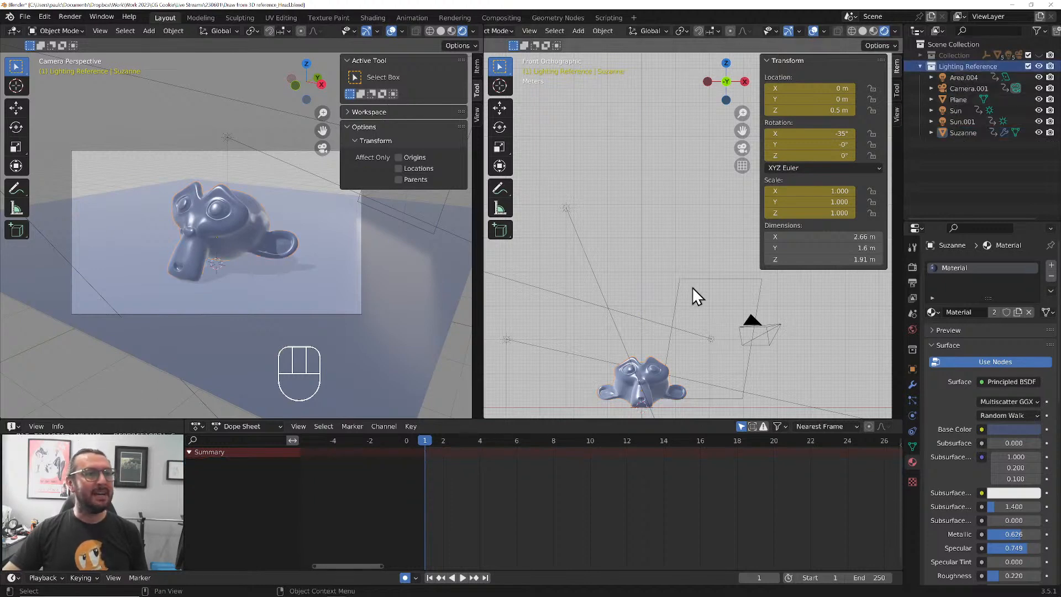
key("shift+a")
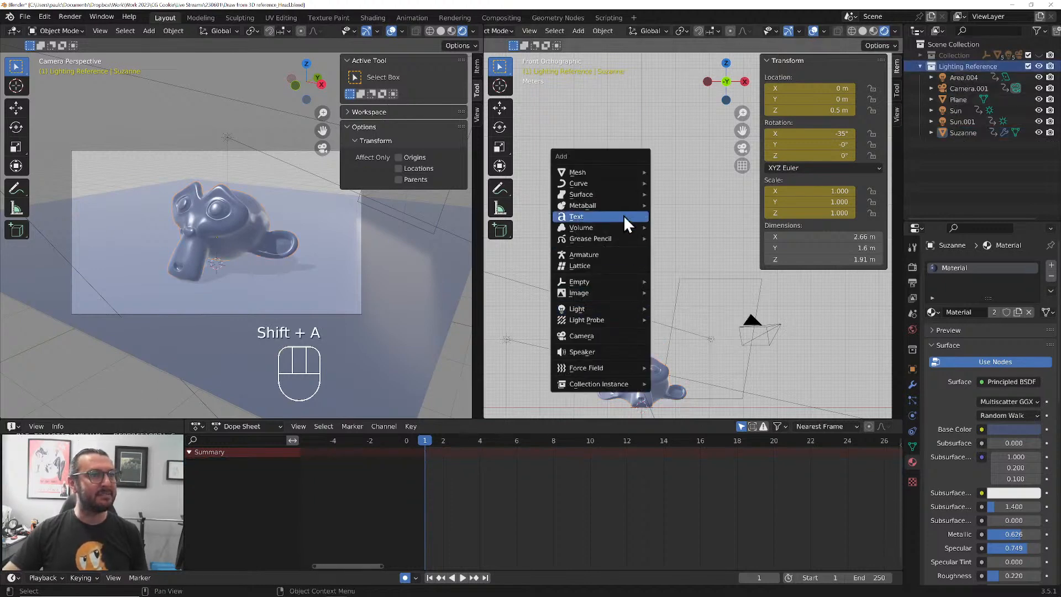
mouse_move(614, 283)
mouse_move(614, 238)
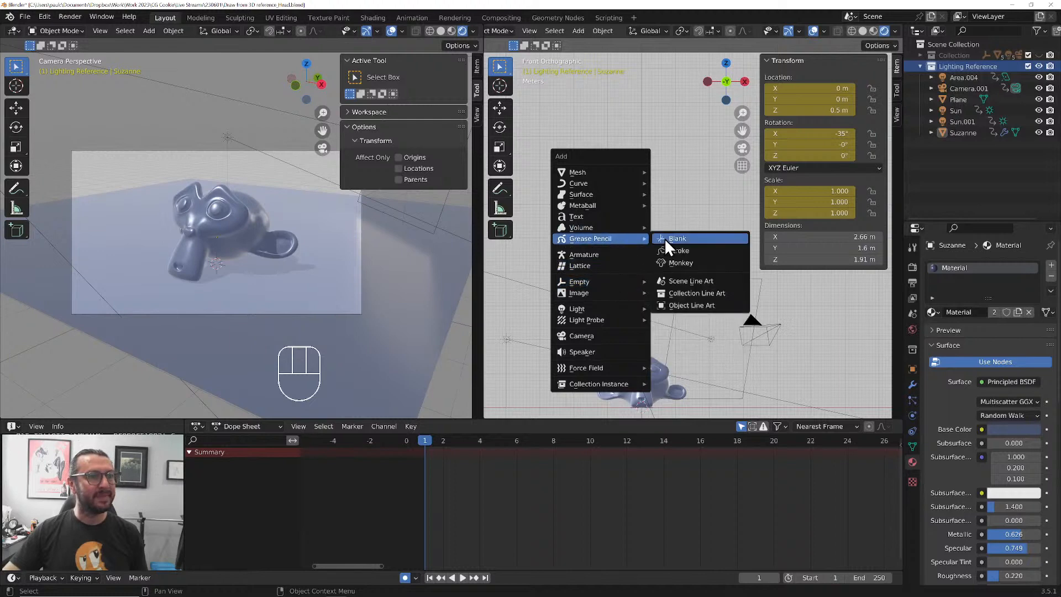
left_click(673, 243)
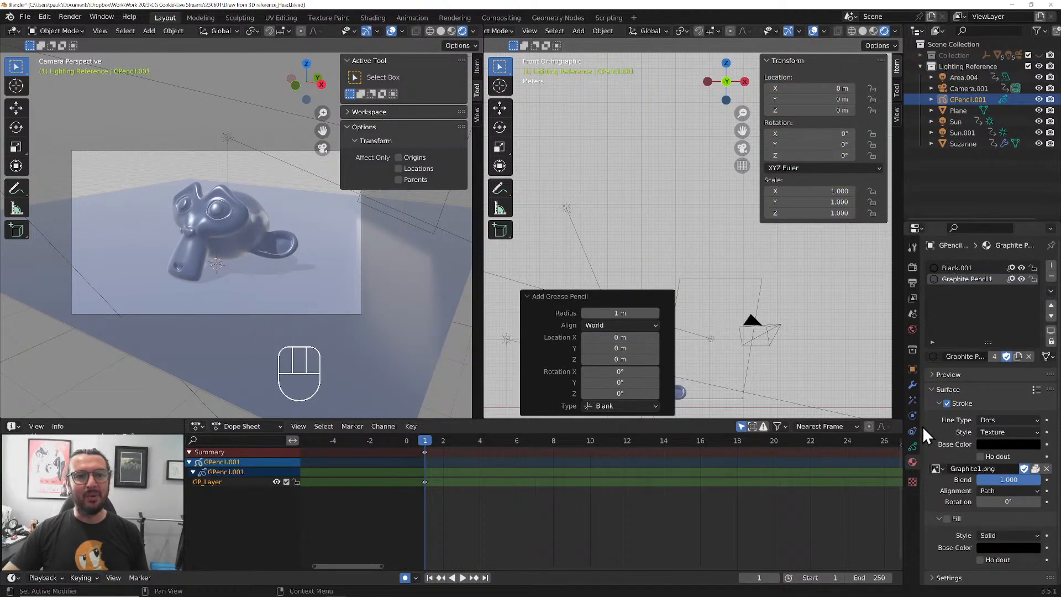
Assign the existing Black material to the Grease Pencil object's first material slot and show its layer settings
left_click(941, 266)
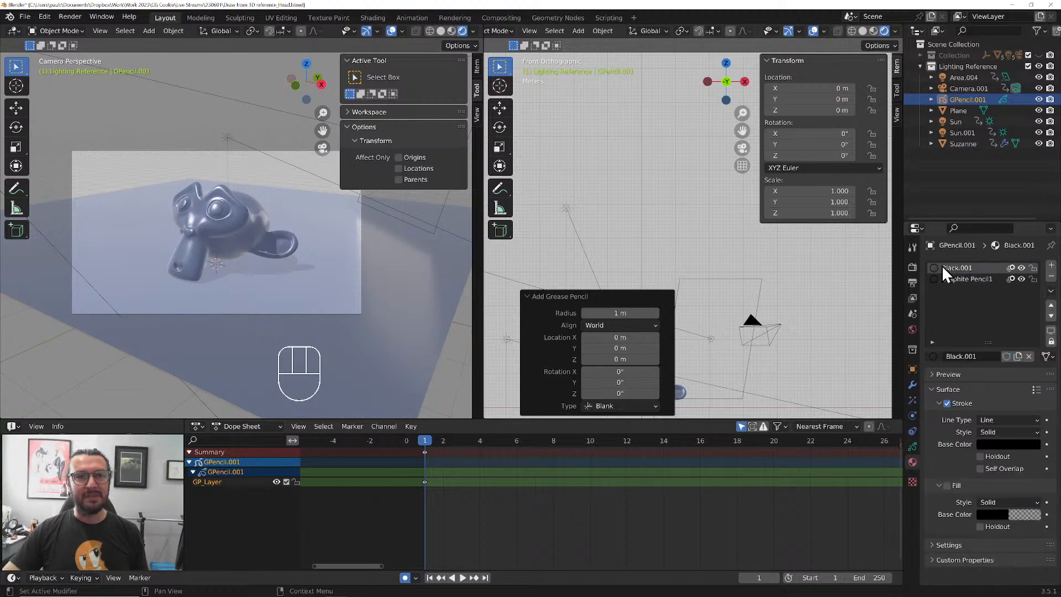
left_click(933, 357)
left_click(901, 374)
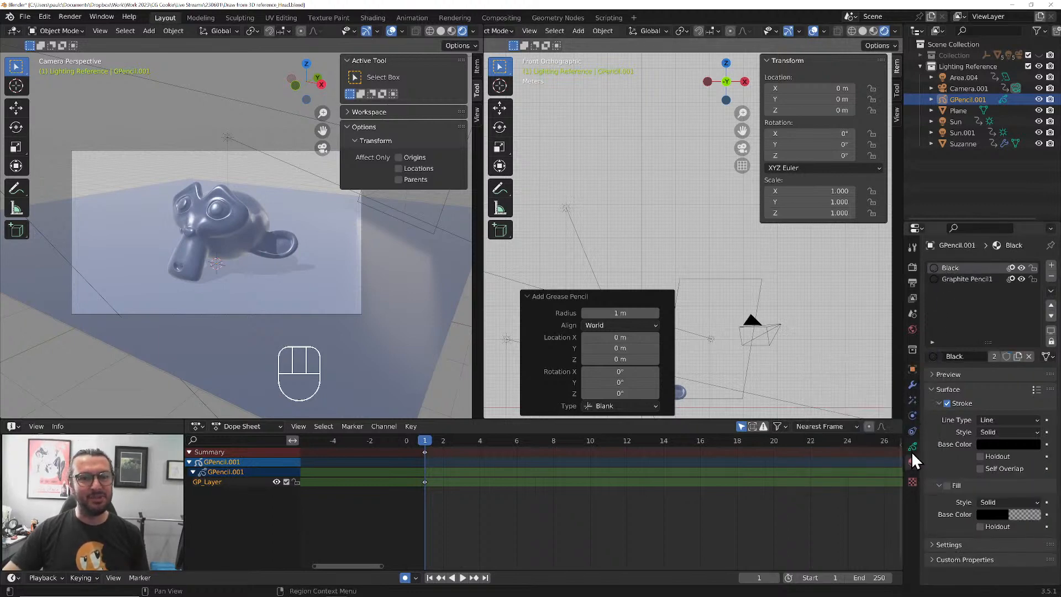
left_click(912, 448)
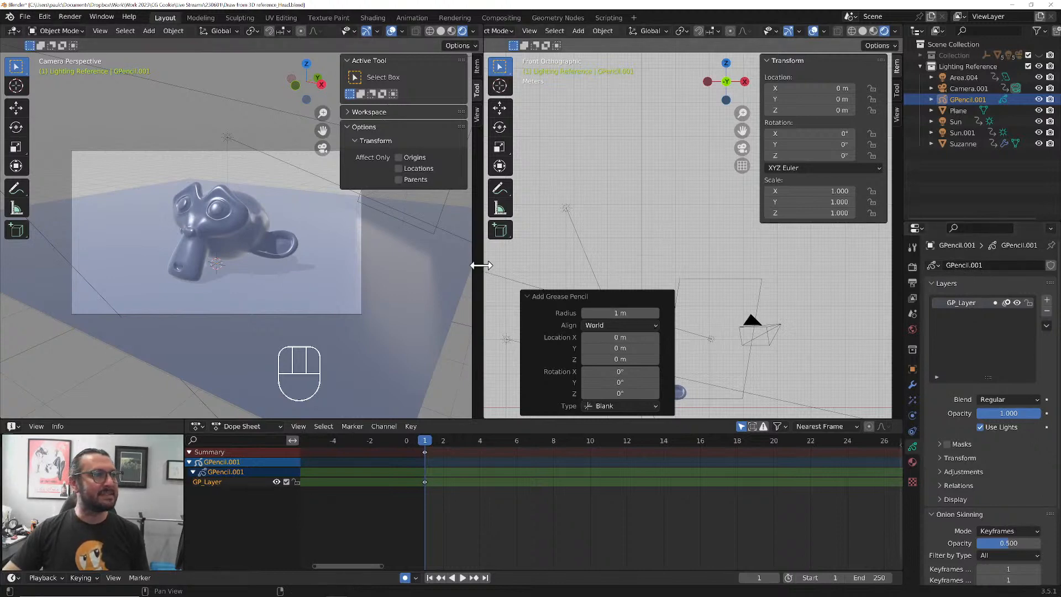
Narrow the camera viewport, hide its sidebar, toolbar and overlays, and frame the monkey head close up beside an empty front-view drawing area
left_click_drag(479, 266, 354, 261)
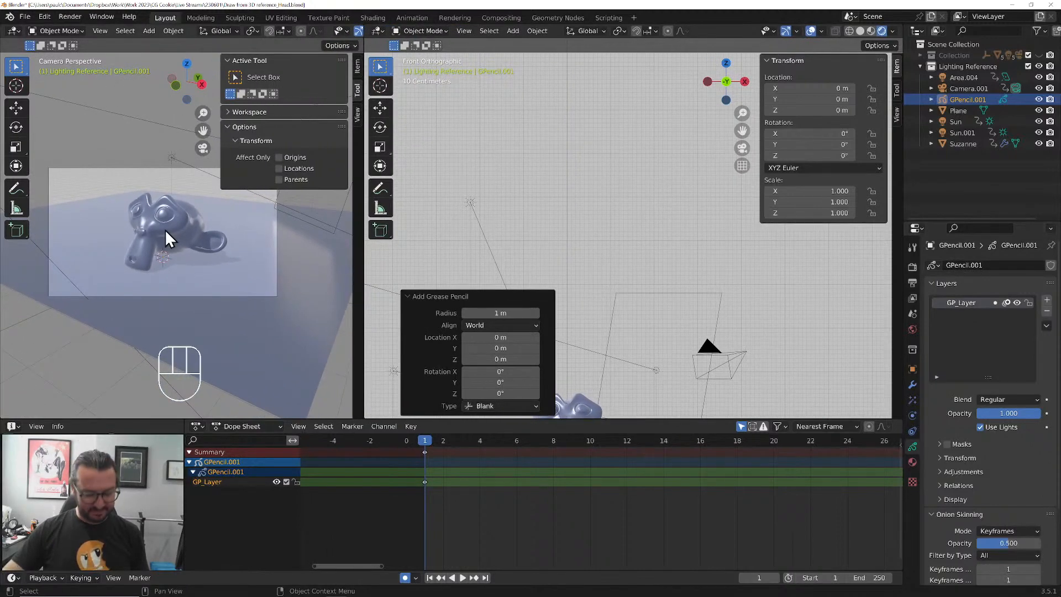
key("n")
key("t")
scroll(168, 234, "up", 5)
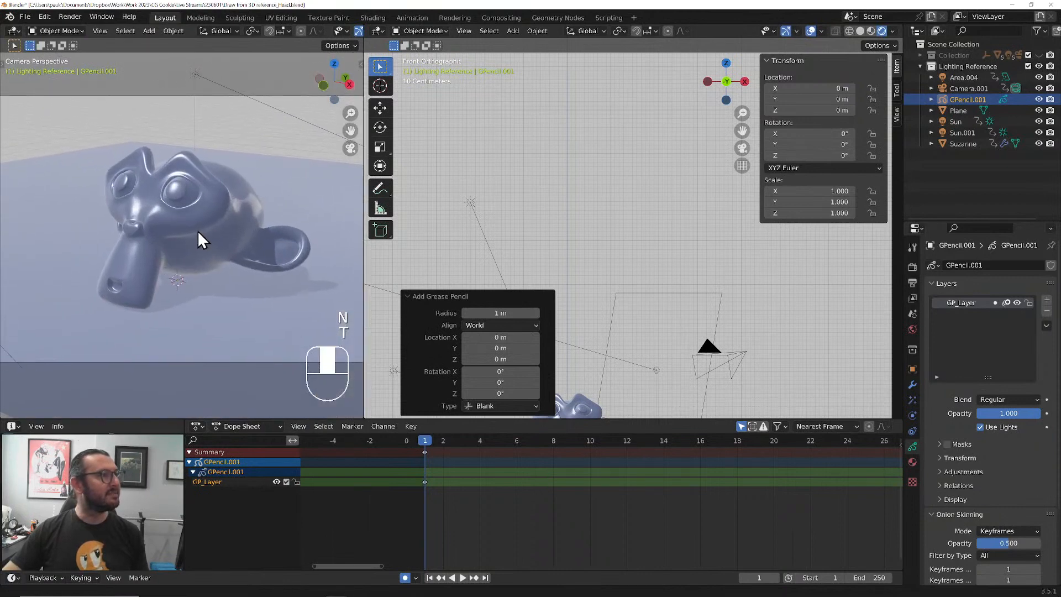
middle_click_drag(326, 26, 113, 23)
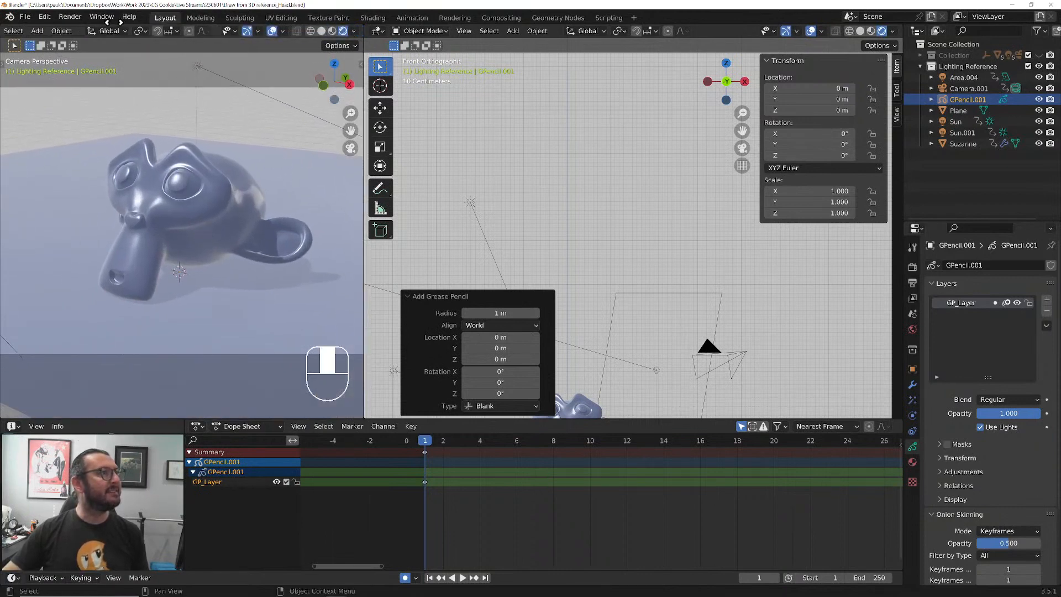
left_click(273, 31)
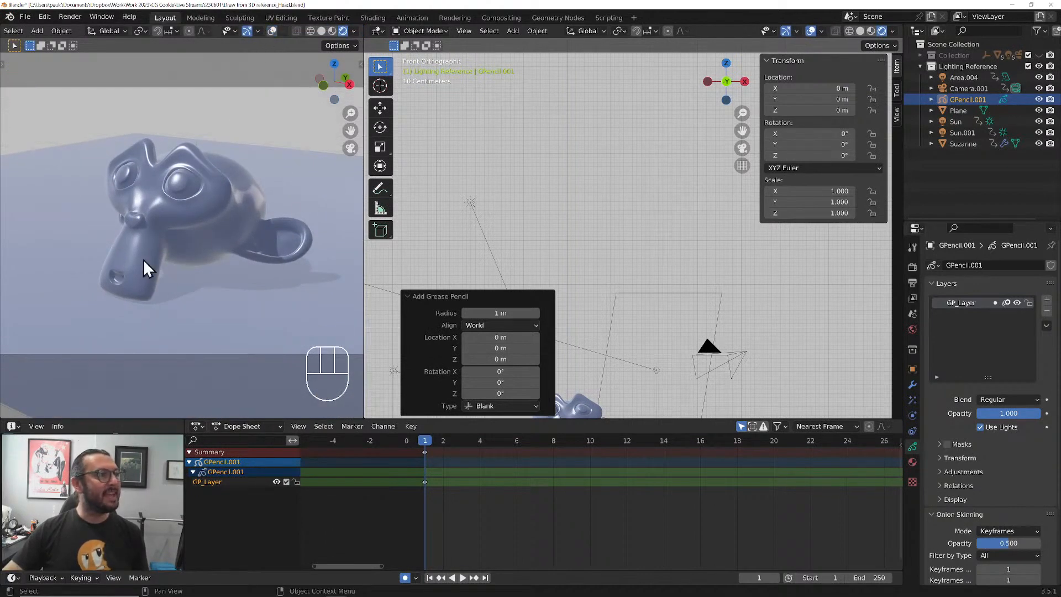
scroll(166, 253, "up", 1)
middle_click_drag(177, 241, 156, 260, "shift")
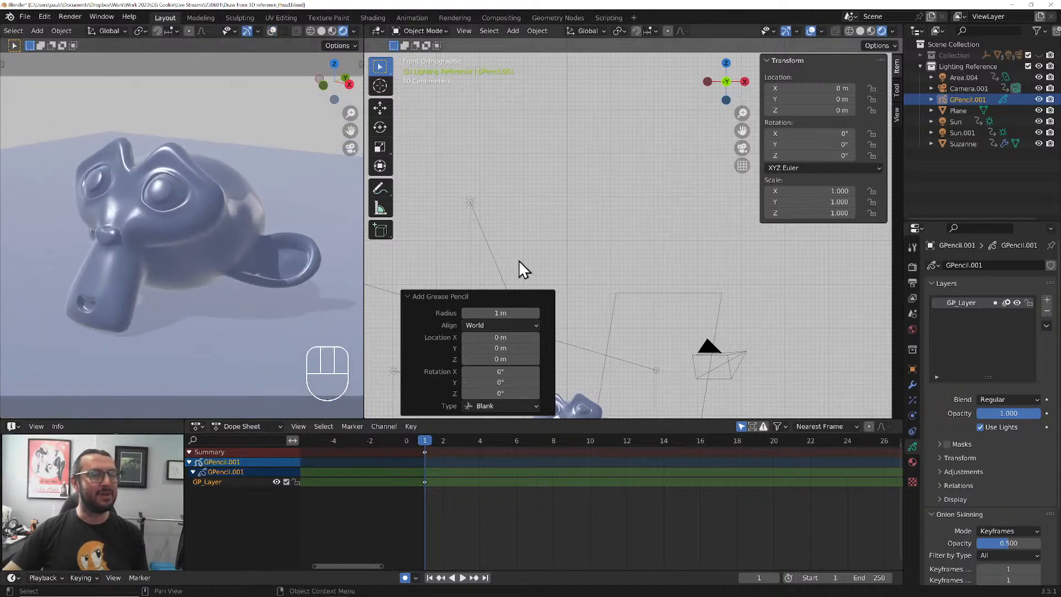
middle_click_drag(579, 222, 632, 309, "shift")
scroll(631, 293, "up", 2)
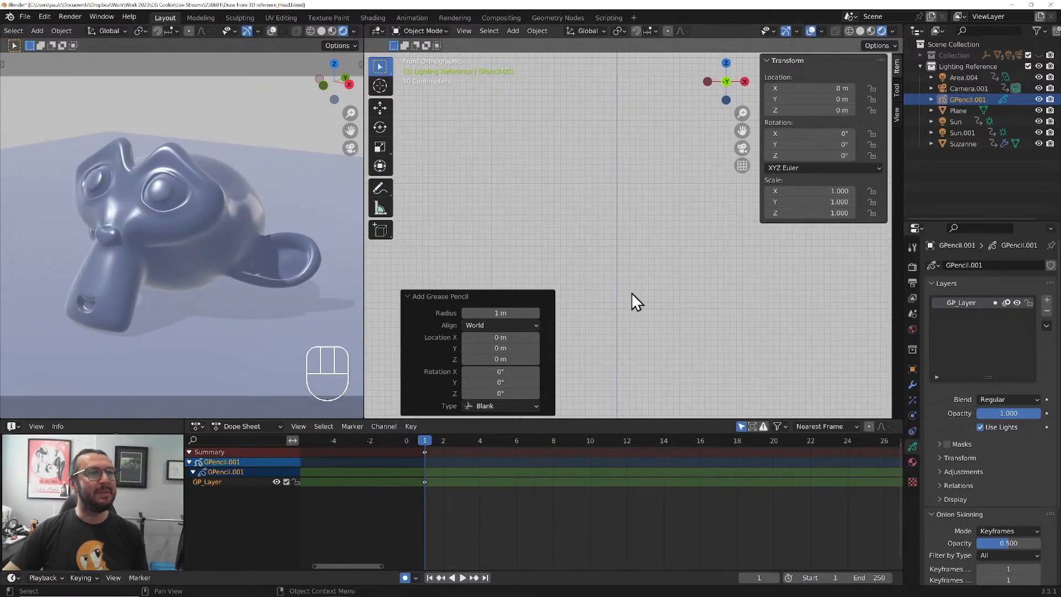
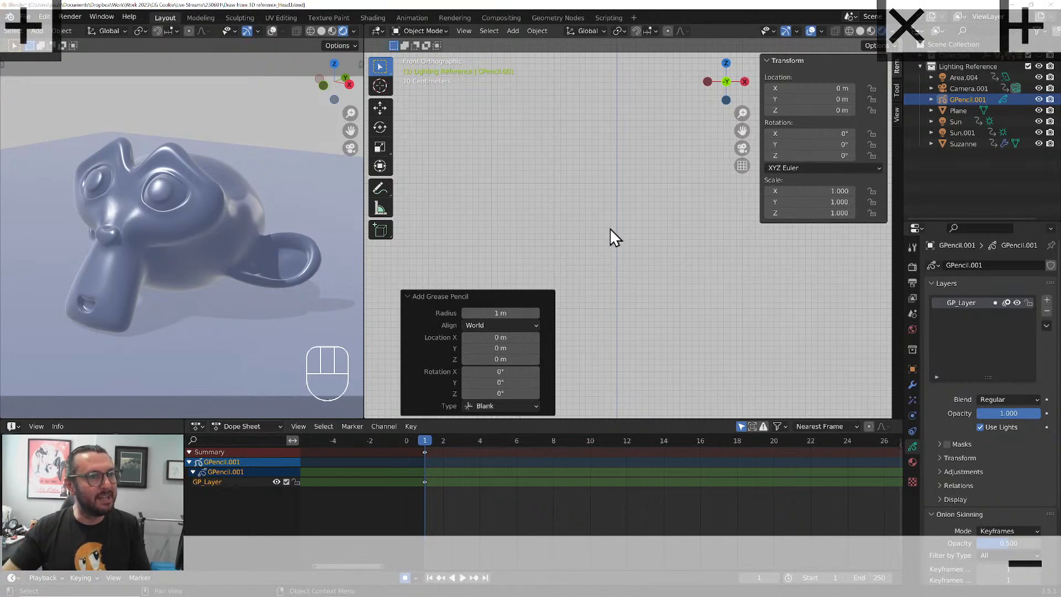
Make the blank Grease Pencil object in the Lighting Reference collection active and switch it to Draw Mode
left_click(407, 296)
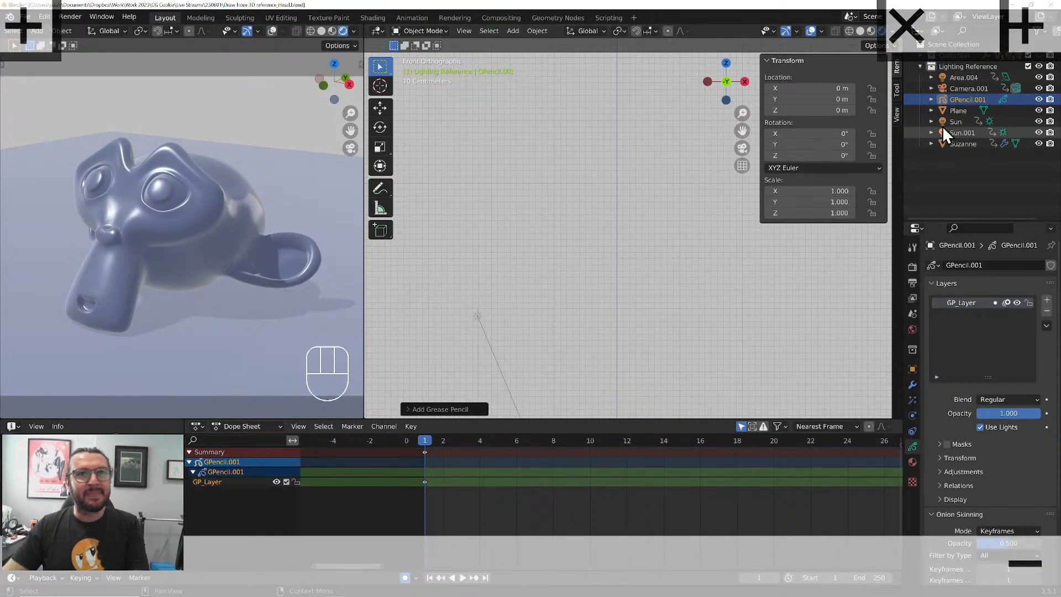
left_click(958, 101)
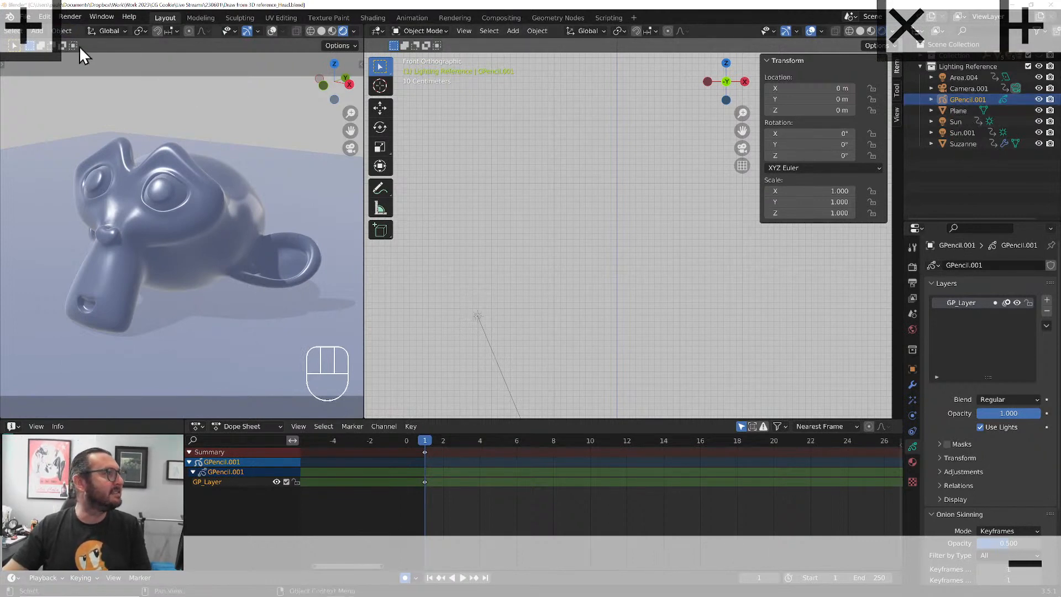
left_click(422, 31)
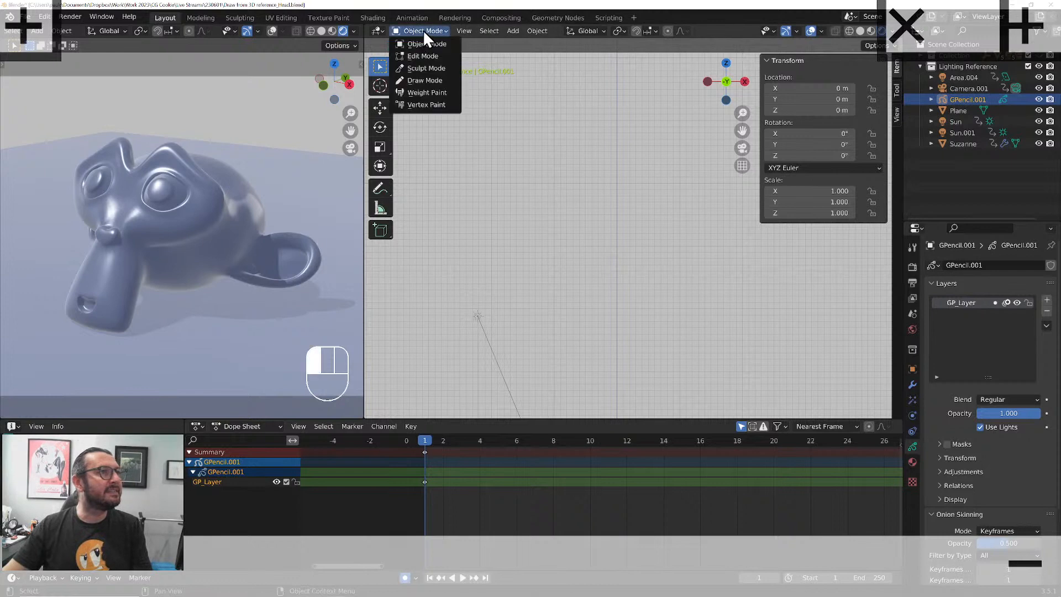
left_click(423, 80)
Choose the Pencil Blue brush and set its stroke color to a blue swatch from the Drafting Colors palette
left_click(410, 44)
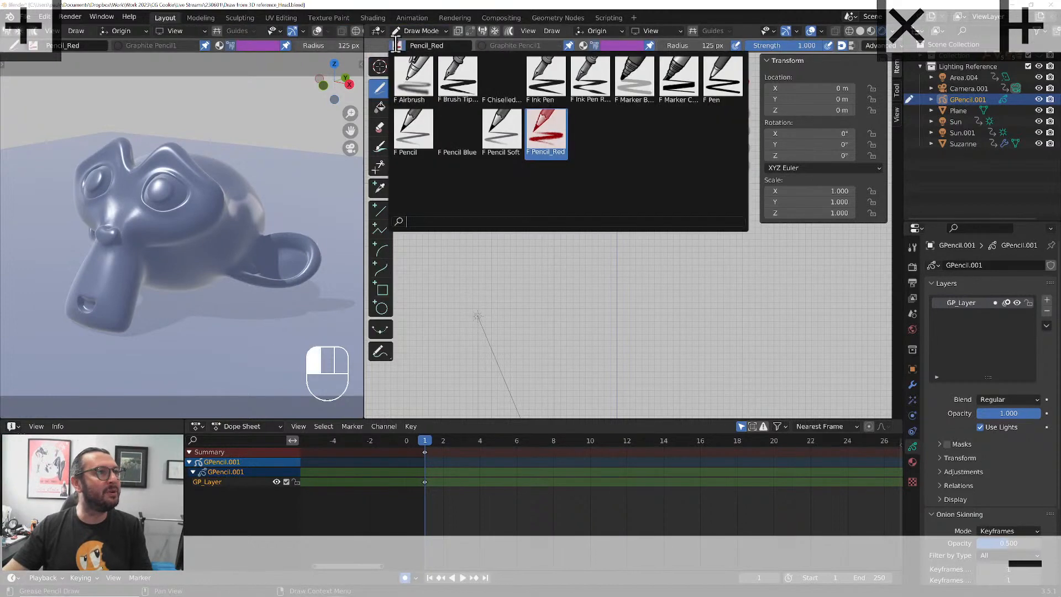
left_click(540, 131)
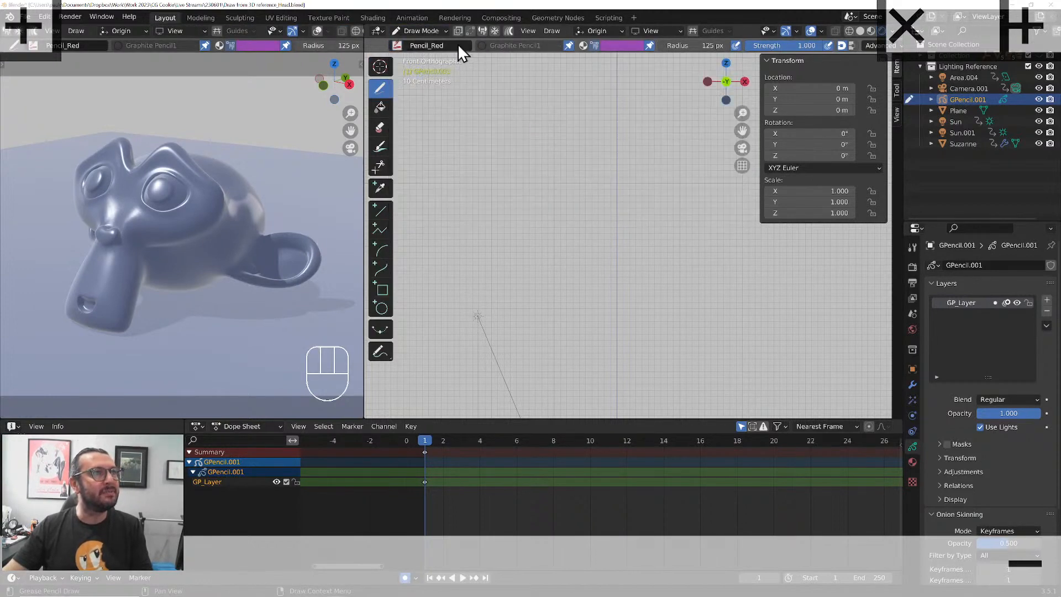
left_click(396, 45)
left_click(455, 128)
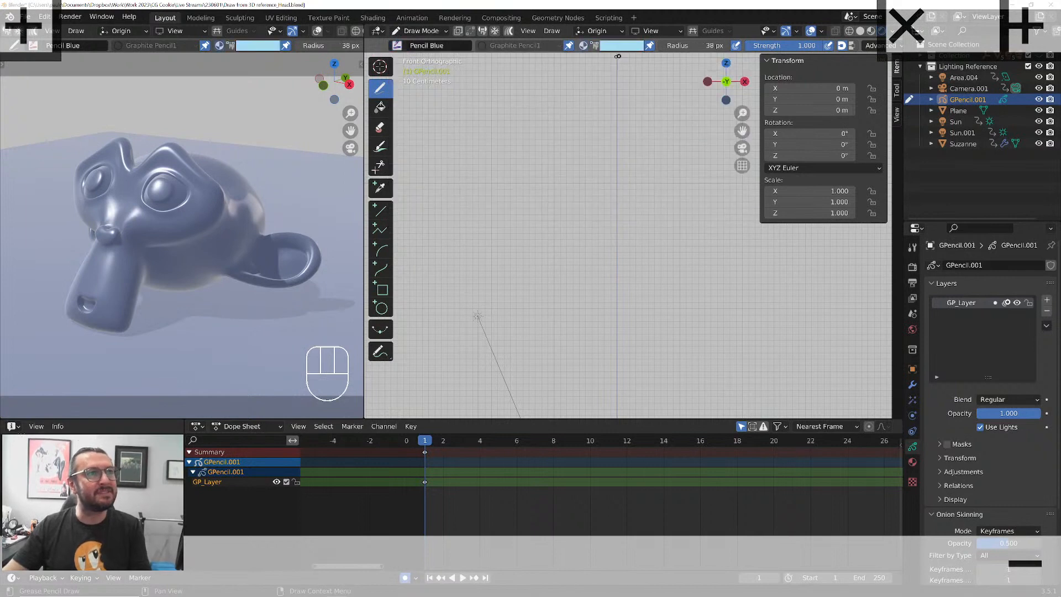
left_click(621, 46)
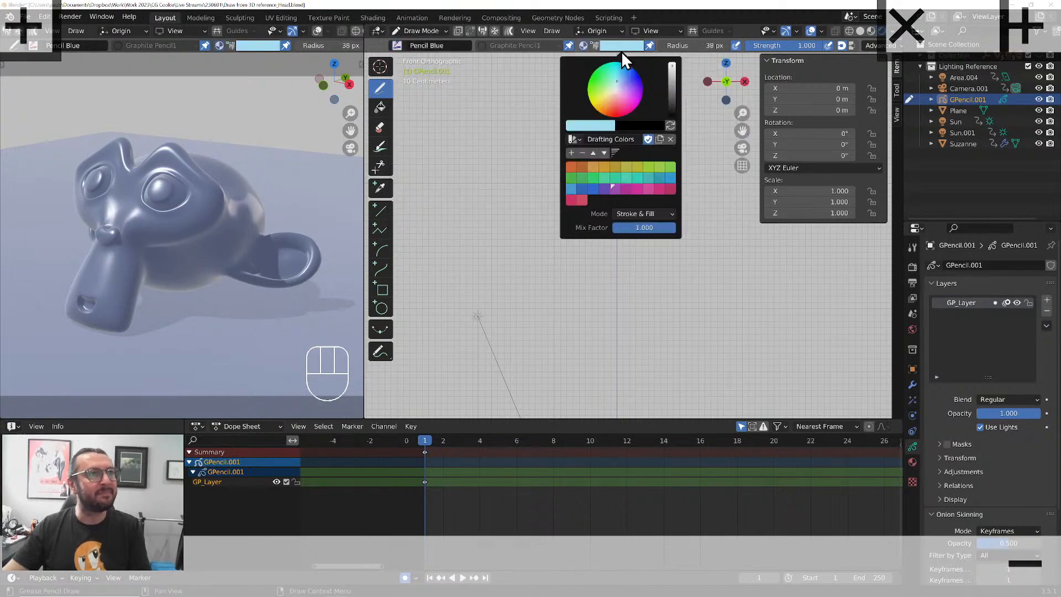
left_click(583, 188)
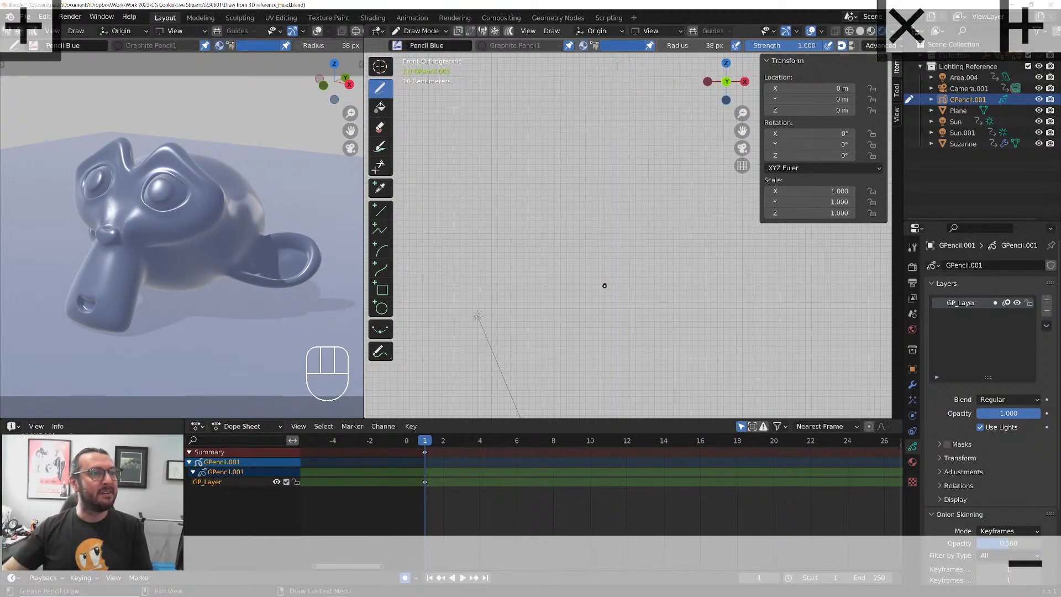
Draw a short test stroke in the empty front view and enlarge the brush radius to 125 px
mouse_move(600, 284)
middle_mouse_down("shift")
mouse_move(591, 244)
mouse_move(552, 326)
mouse_move(585, 286)
middle_mouse_up("shift")
scroll(555, 320, "up", 2)
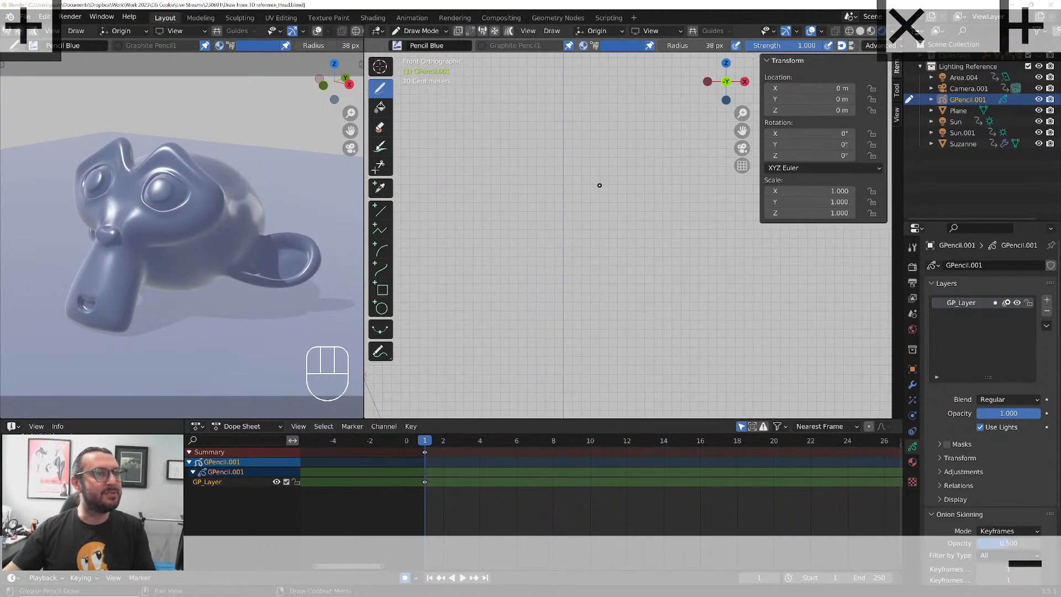
left_click_drag(621, 204, 611, 186)
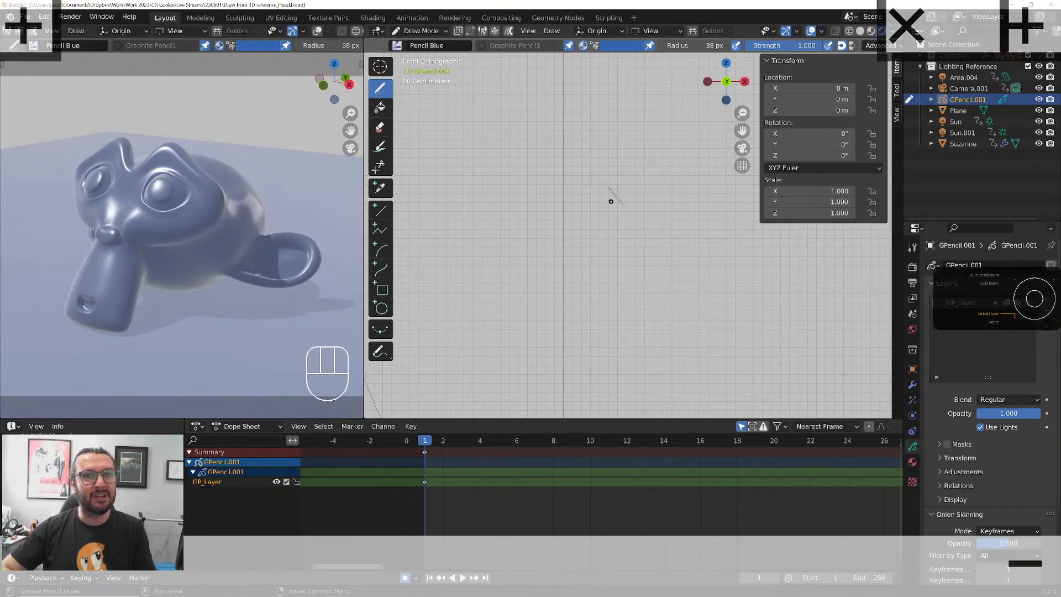
key("bracketright")
key("bracketright")
key("bracketright")
key("bracketright")
key("bracketright")
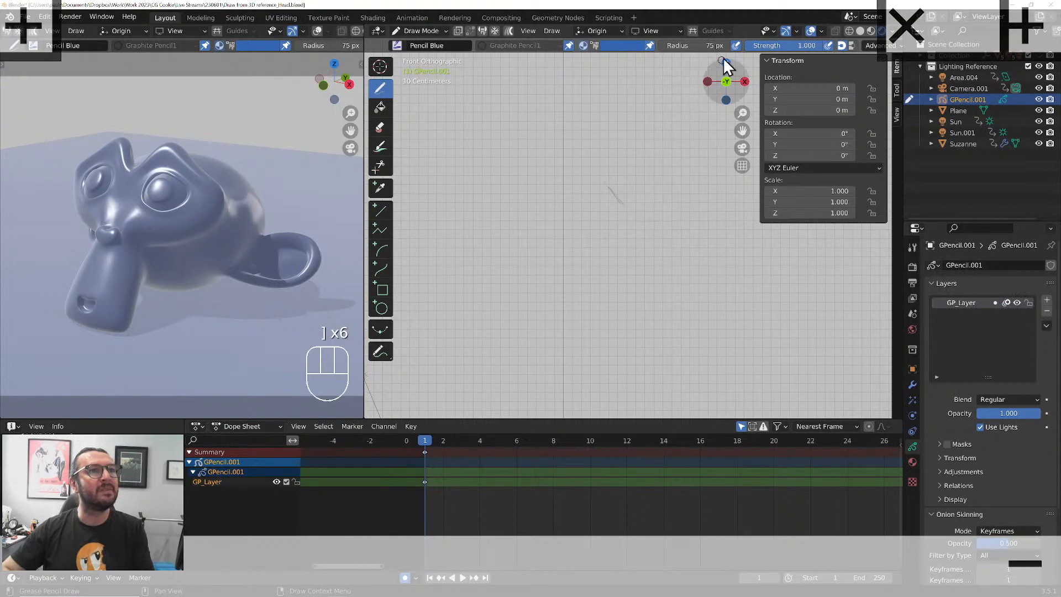
scroll(663, 45, "down", 2)
key("bracketright")
key("bracketright")
key("bracketright")
key("bracketright")
key("bracketright")
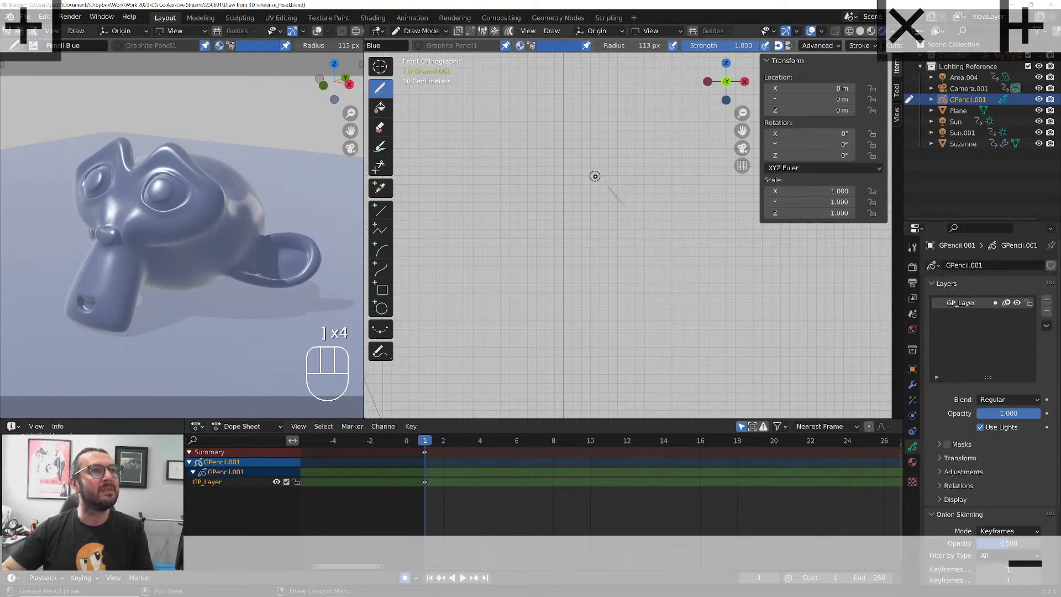
Turn off Use Lights for the Grease Pencil layer, drawing test strokes before and after to compare them
middle_click_drag(611, 204, 638, 204)
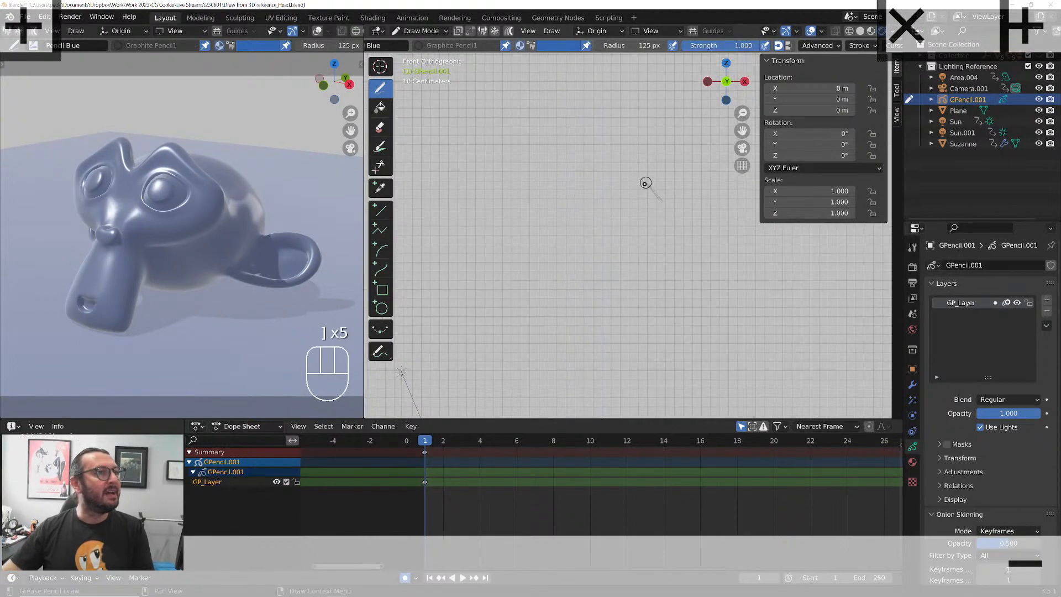
left_click_drag(648, 184, 664, 201)
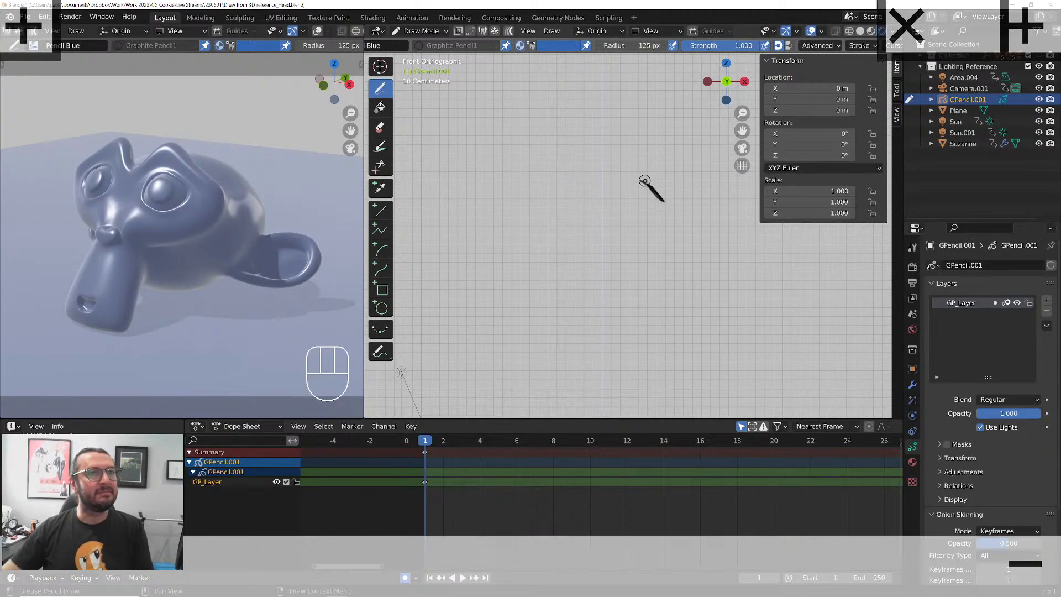
left_click(980, 427)
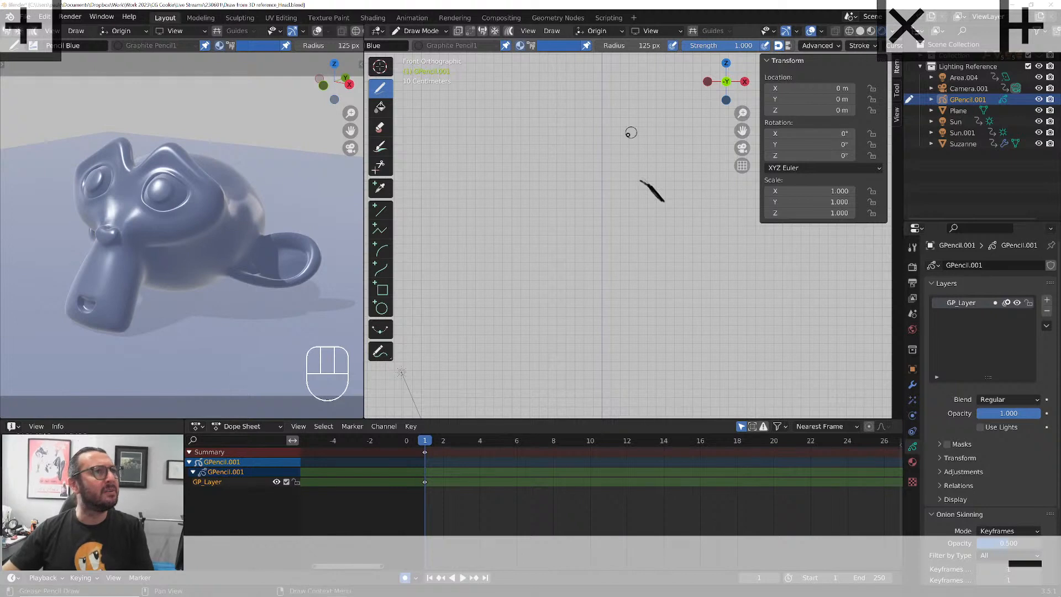
mouse_move(610, 179)
left_mouse_down()
mouse_move(623, 192)
mouse_move(585, 191)
left_mouse_up()
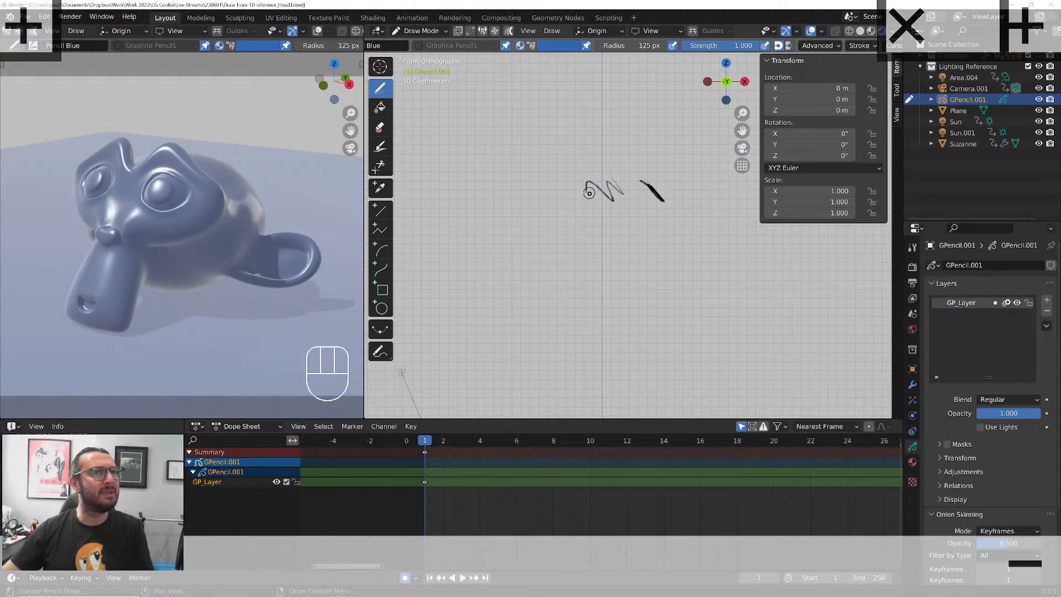
Show the brush and color settings in the sidebar, scribble further test strokes, and clear all strokes from the layer
left_click(894, 93)
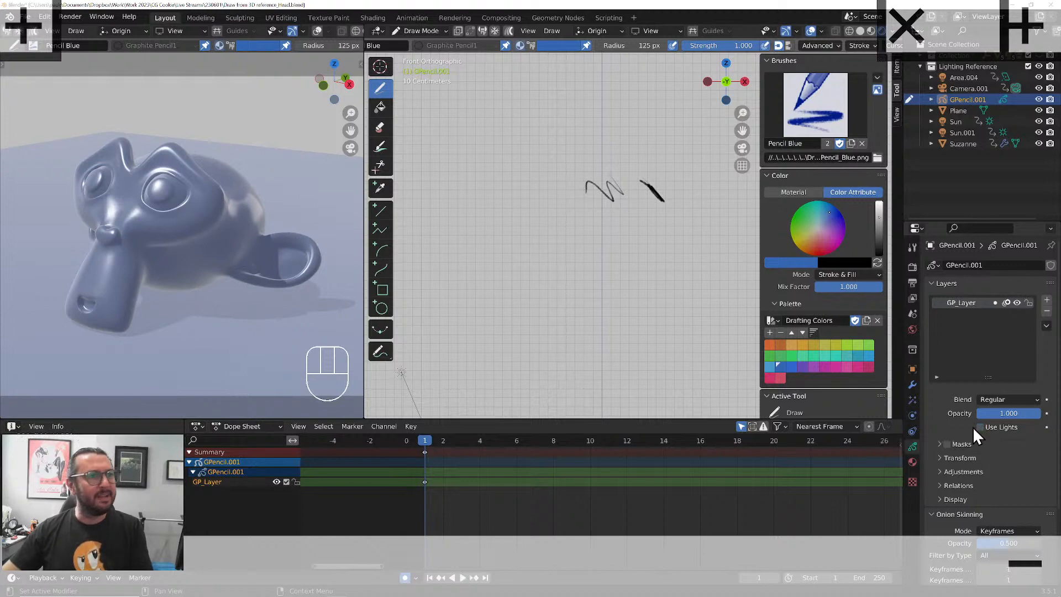
left_click_drag(635, 223, 590, 212)
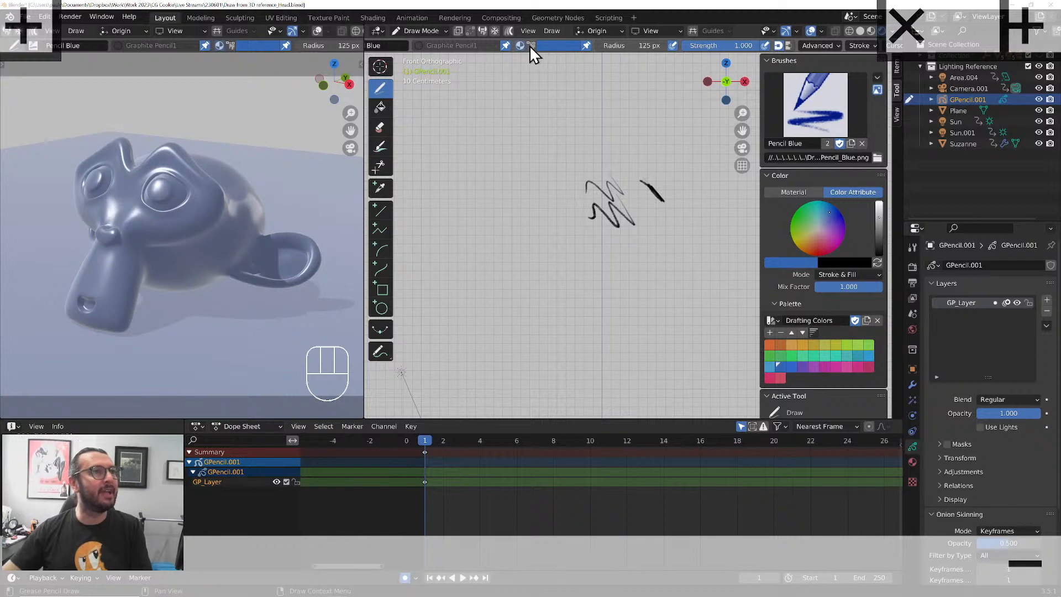
left_click(585, 46)
left_click(586, 45)
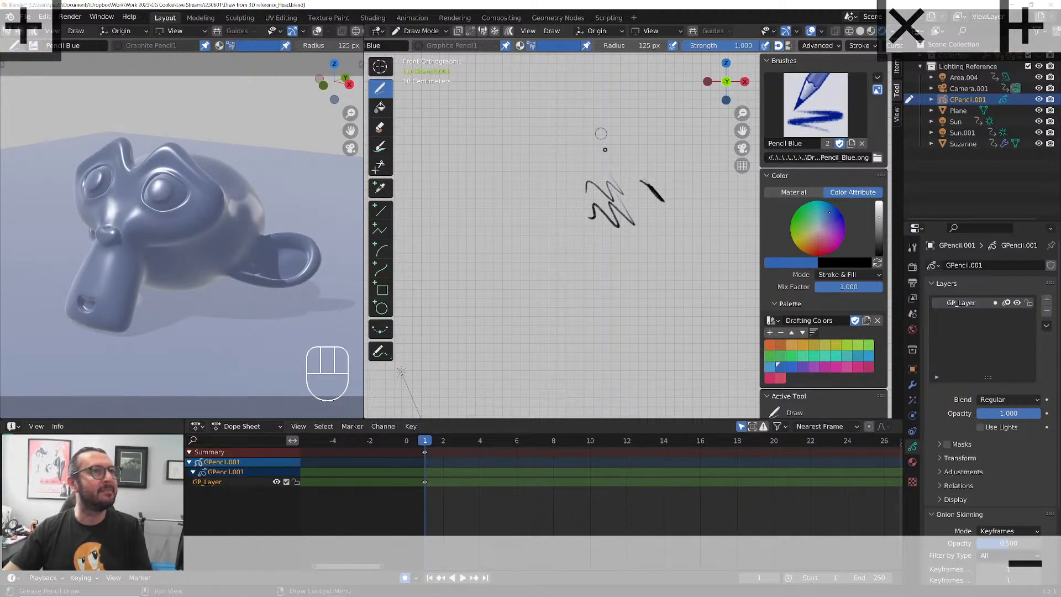
mouse_move(597, 144)
left_mouse_down()
mouse_move(572, 169)
mouse_move(610, 227)
mouse_move(627, 177)
left_mouse_up()
left_click(380, 127)
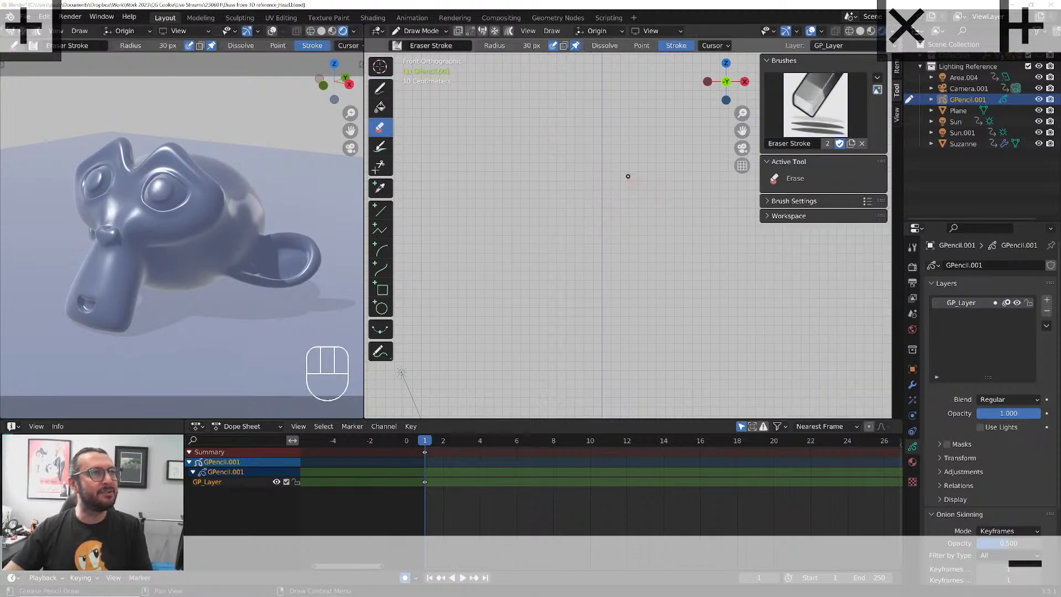
Sketch the monkey head in blue pencil from the reference, with brow, both eyes, nose, snout, mouth, skull outline and ear
left_click(380, 87)
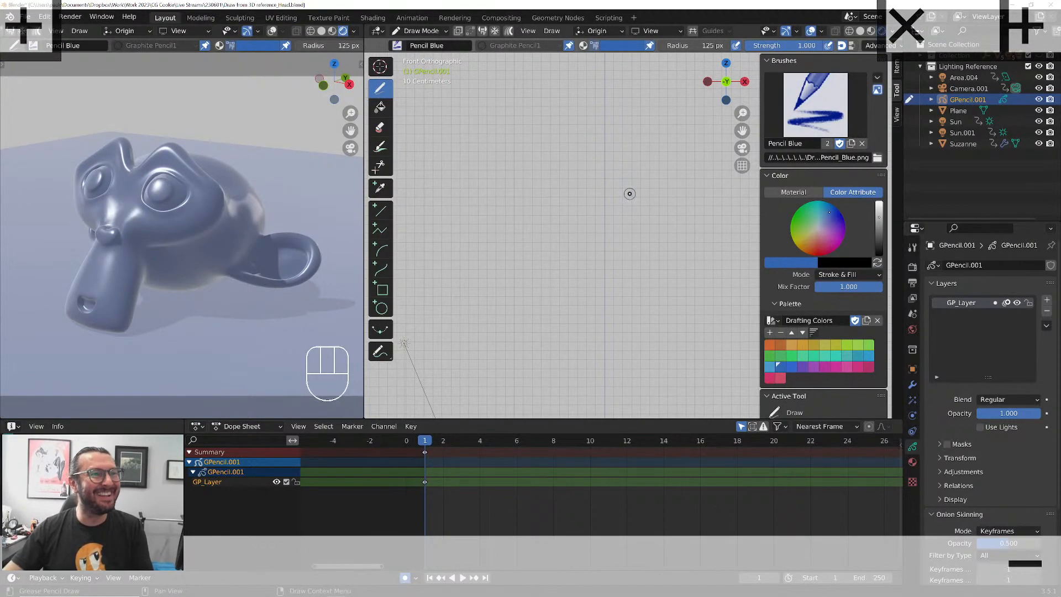
mouse_move(644, 215)
left_mouse_down()
mouse_move(624, 190)
mouse_move(587, 202)
left_mouse_up()
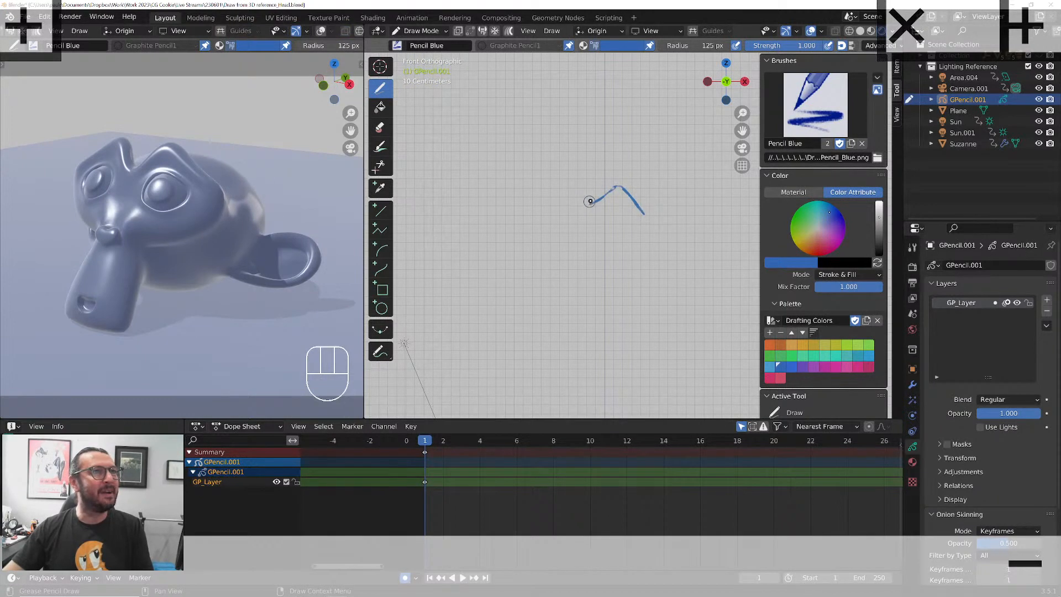
left_click(595, 30)
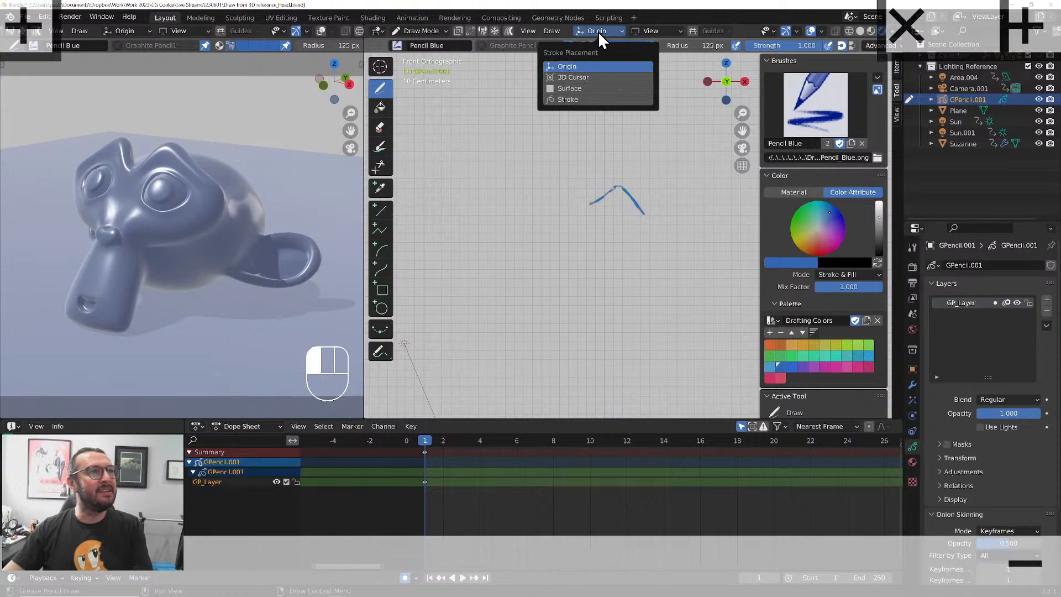
left_click(657, 30)
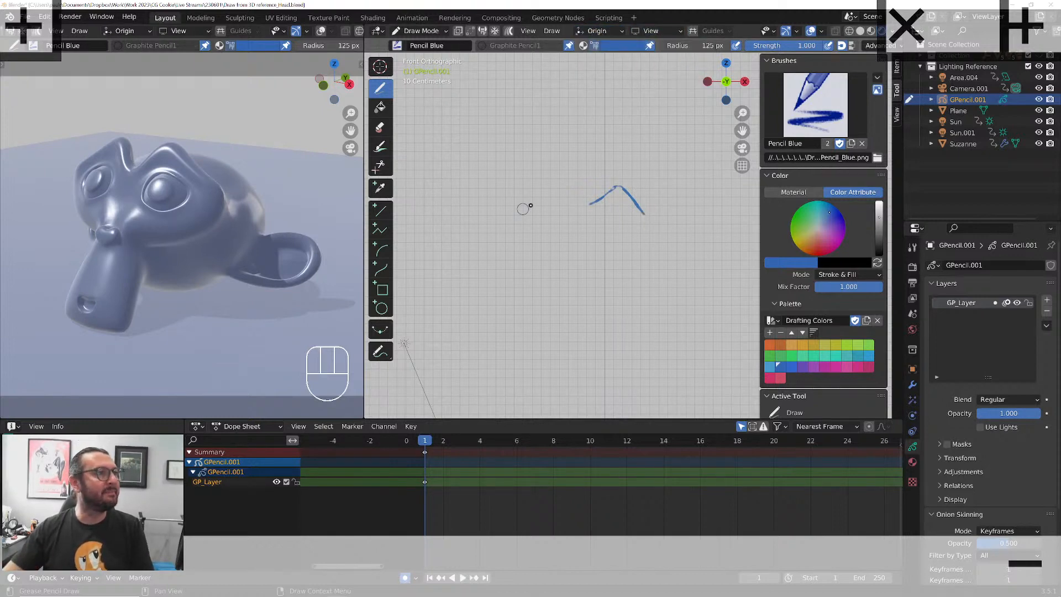
left_click_drag(584, 198, 541, 205)
mouse_move(645, 219)
left_mouse_down()
mouse_move(597, 246)
mouse_move(570, 237)
mouse_move(578, 243)
mouse_move(601, 208)
mouse_move(544, 208)
mouse_move(542, 238)
left_mouse_up()
left_click_drag(557, 243, 541, 291)
left_click_drag(598, 253, 599, 257)
mouse_move(599, 258)
left_mouse_down()
mouse_move(585, 300)
mouse_move(537, 293)
left_mouse_up()
mouse_move(600, 278)
left_mouse_down()
mouse_move(685, 235)
mouse_move(680, 270)
mouse_move(657, 270)
mouse_move(659, 224)
mouse_move(637, 191)
mouse_move(600, 185)
mouse_move(617, 188)
left_mouse_up()
mouse_move(600, 184)
left_mouse_down()
mouse_move(620, 189)
mouse_move(600, 218)
mouse_move(611, 210)
mouse_move(548, 215)
mouse_move(561, 210)
left_mouse_up()
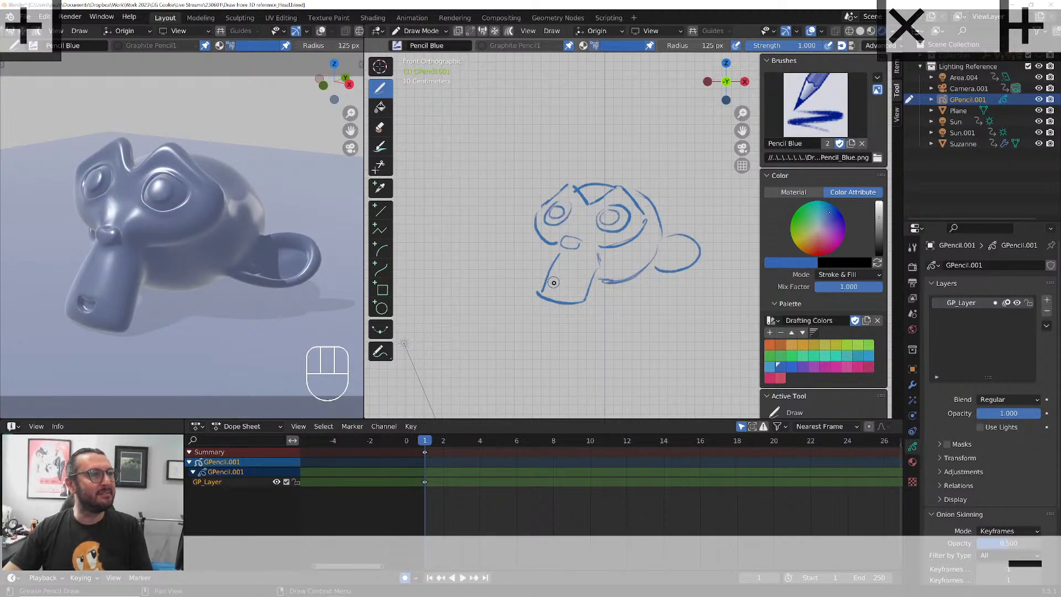
mouse_move(557, 280)
left_mouse_down()
mouse_move(564, 284)
mouse_move(556, 284)
left_mouse_up()
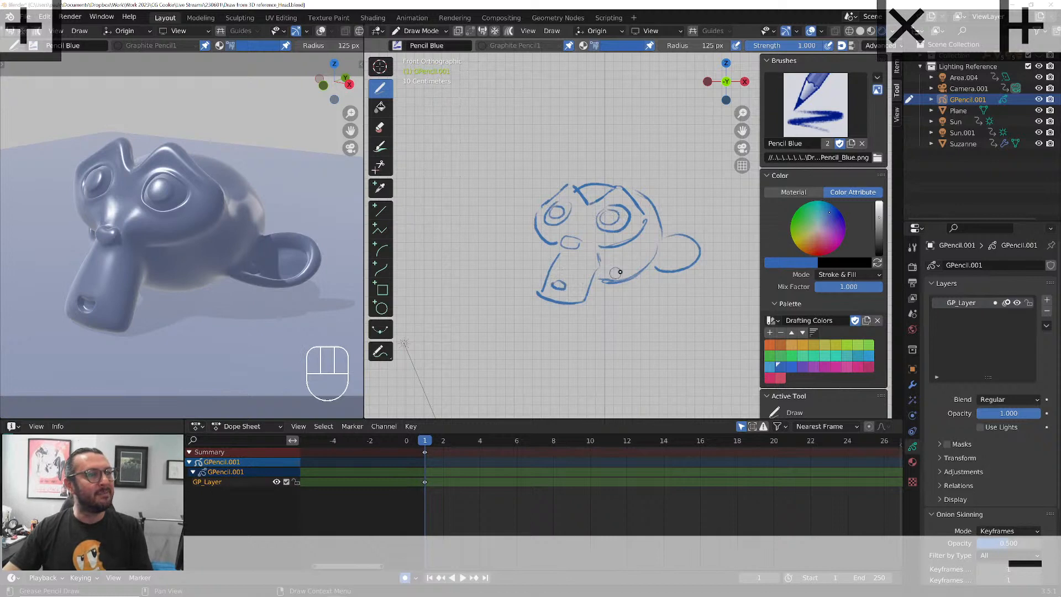
mouse_move(673, 244)
left_mouse_down()
mouse_move(662, 268)
mouse_move(618, 282)
left_mouse_up()
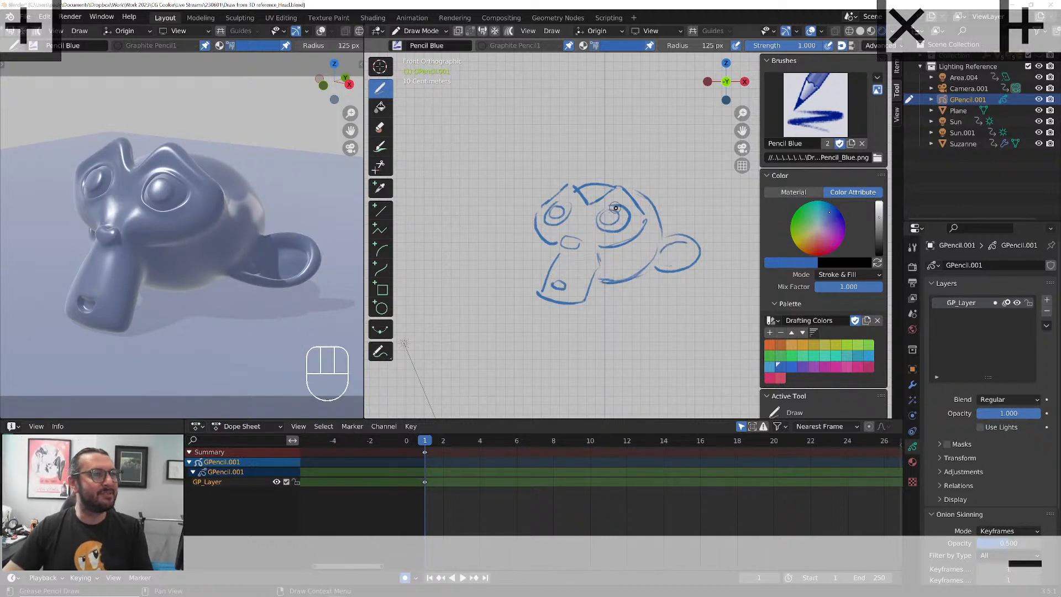
Erase and redraw the larger eye, and add the small curved form between the far cheek and the snout
left_click(379, 127)
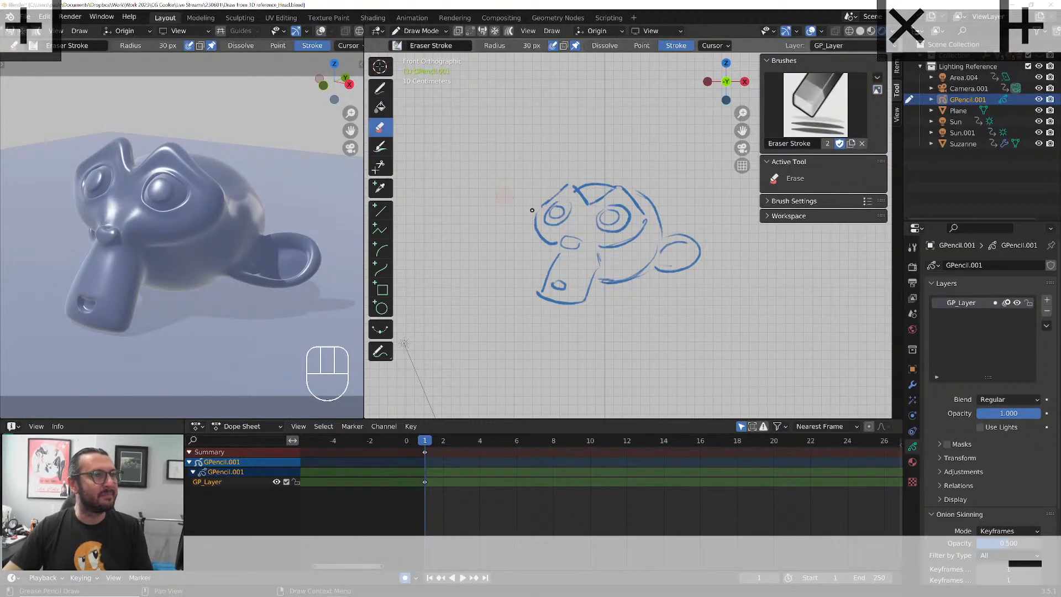
left_click(380, 88)
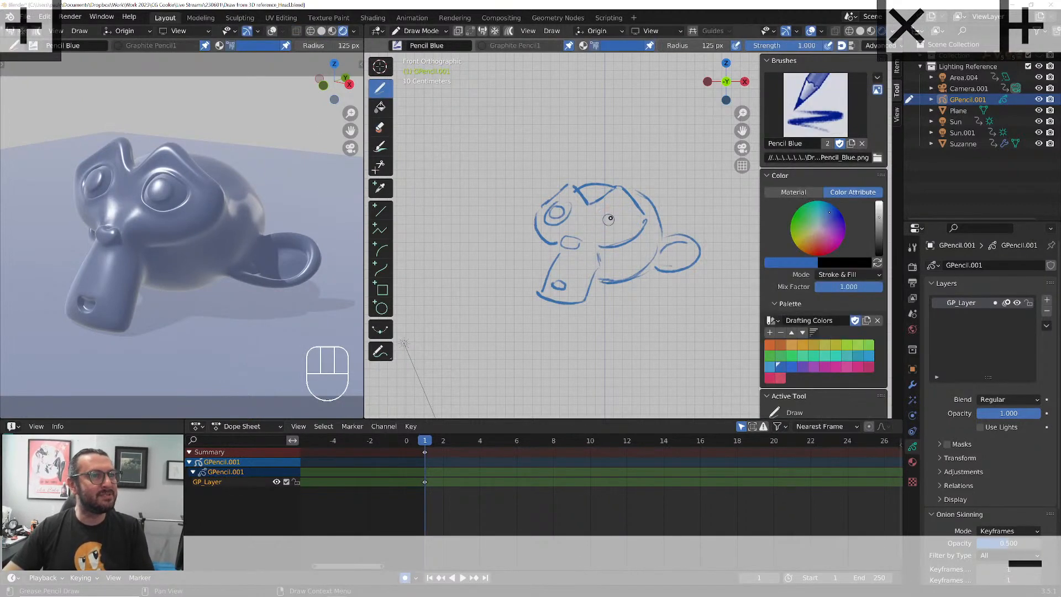
mouse_move(604, 208)
left_mouse_down()
mouse_move(601, 224)
mouse_move(616, 214)
left_mouse_up()
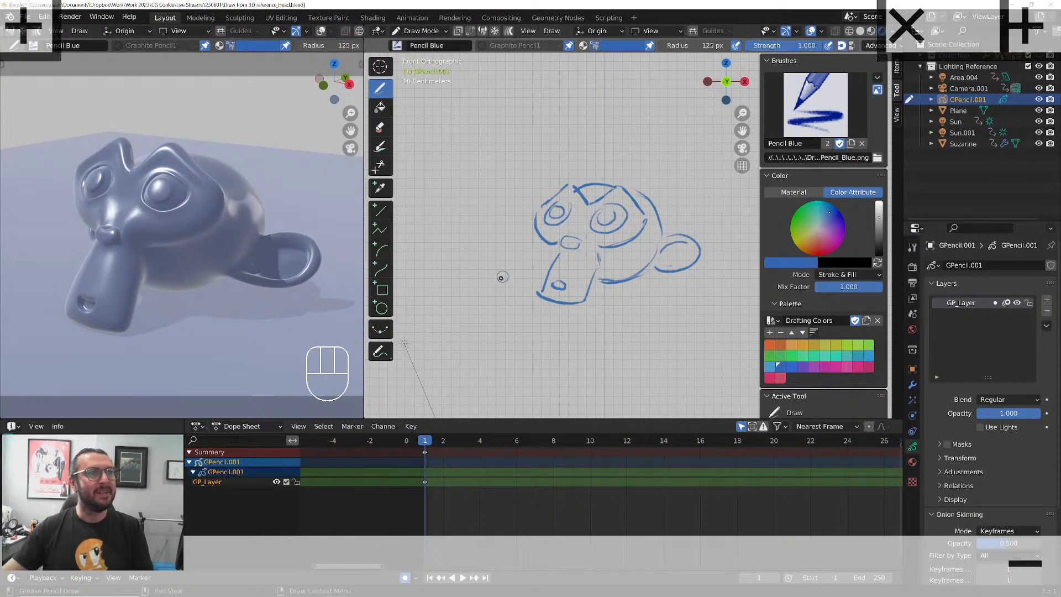
scroll(509, 282, "up", 2)
middle_click_drag(553, 275, 546, 257)
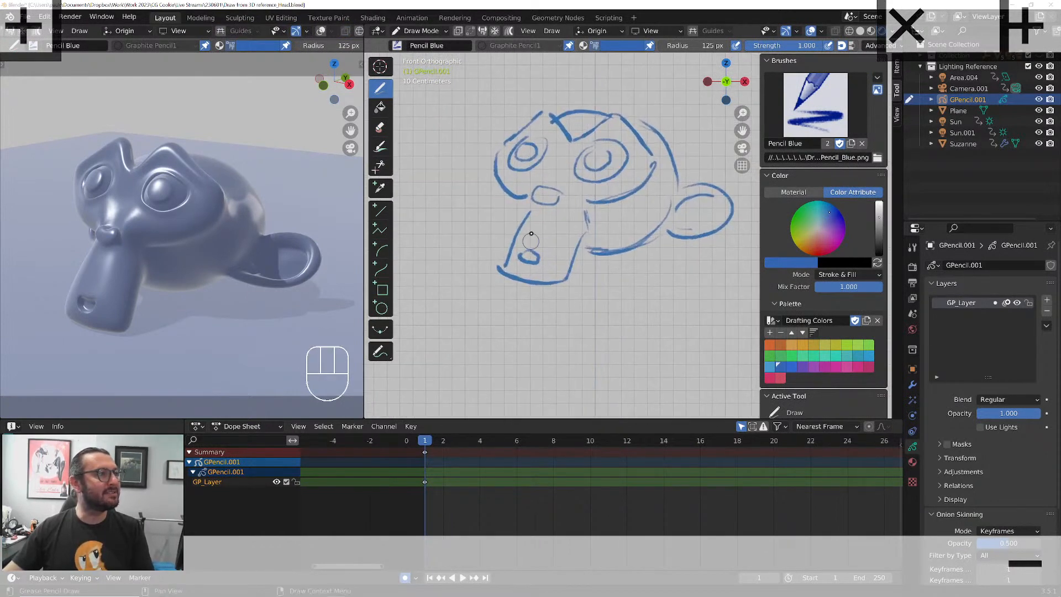
mouse_move(509, 200)
left_mouse_down()
mouse_move(523, 224)
mouse_move(502, 209)
mouse_move(511, 215)
left_mouse_up()
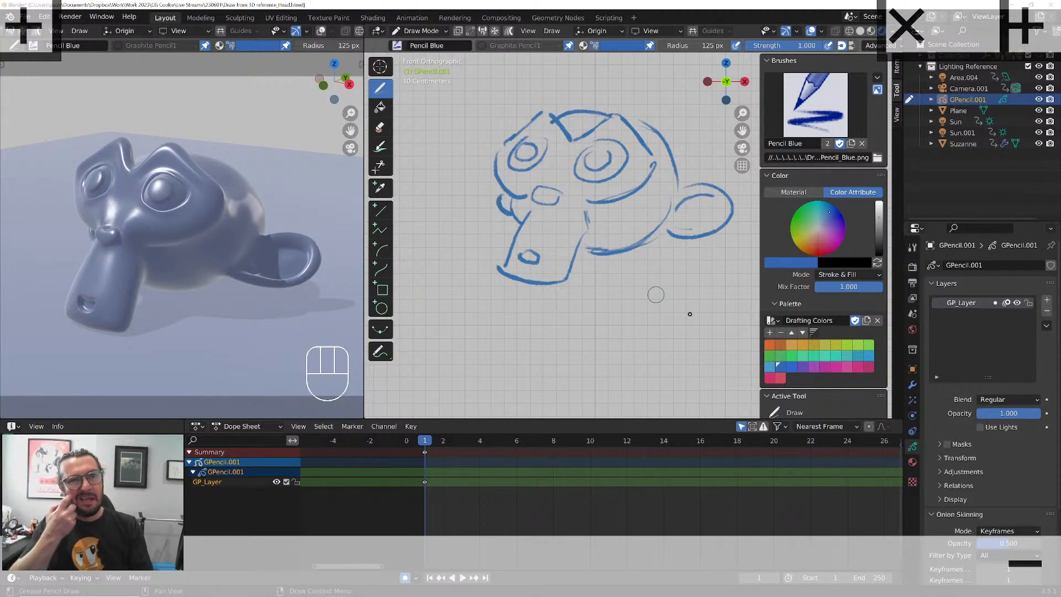
Add a second Grease Pencil layer below the sketch layer and switch to the Ink Pen brush
left_click(1046, 299)
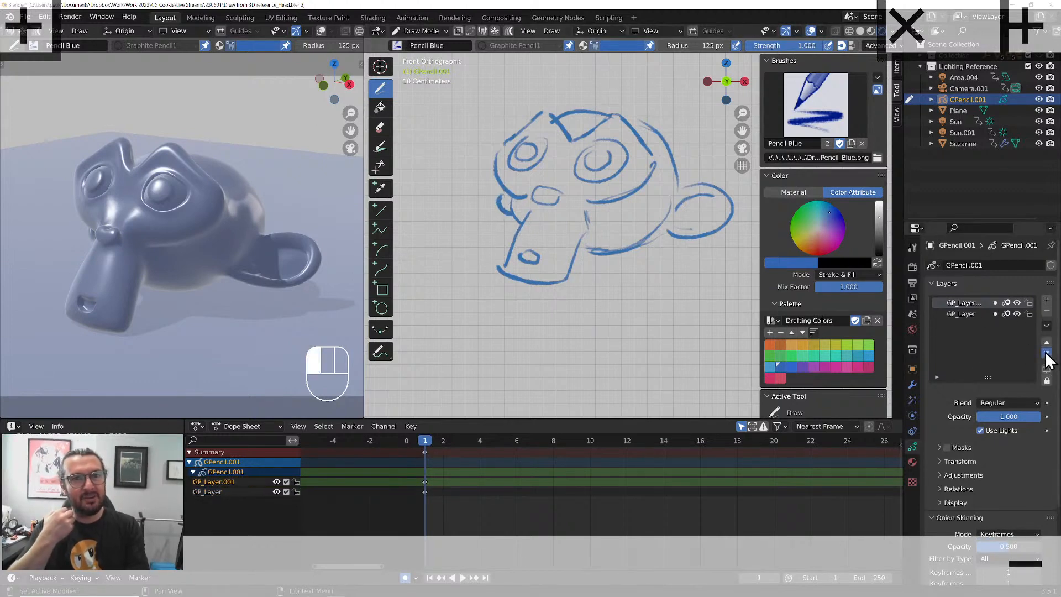
left_click(1046, 353)
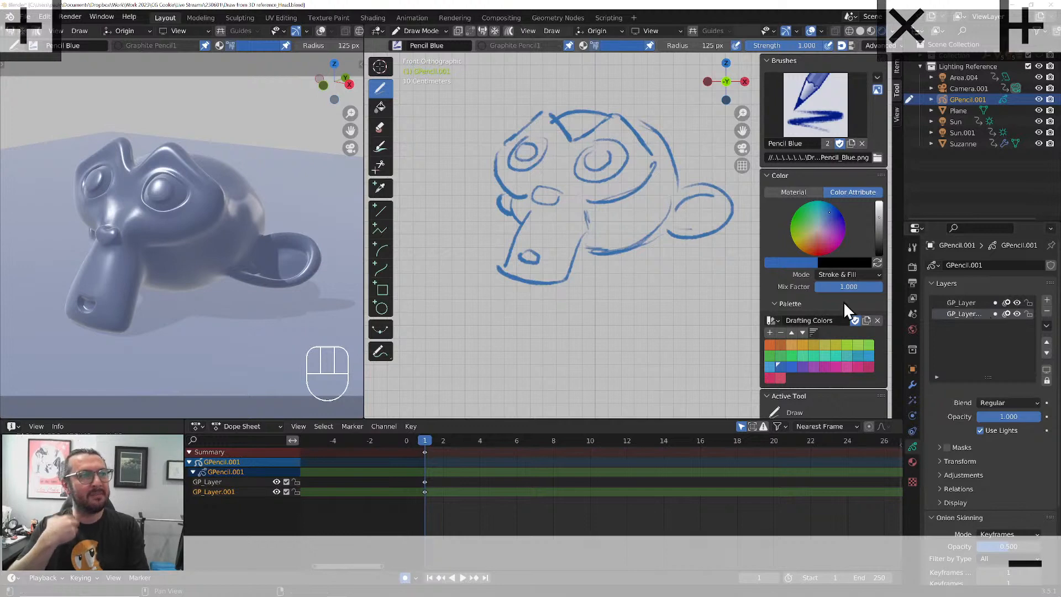
left_click(396, 44)
left_click(545, 77)
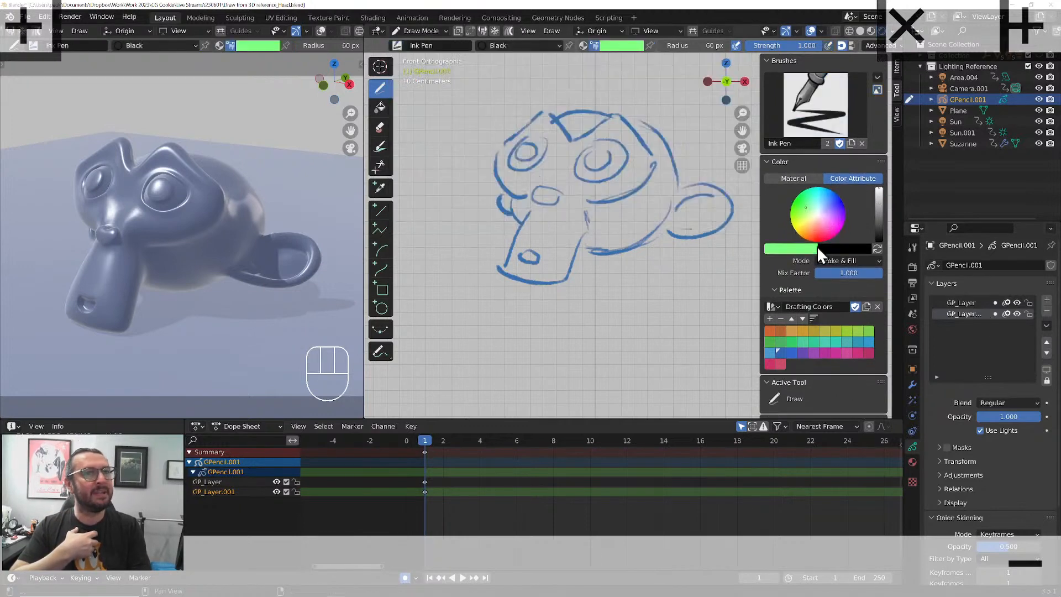
Create a Grease Pencil material named fill with its stroke disabled and a solid gray fill enabled
left_click(479, 44)
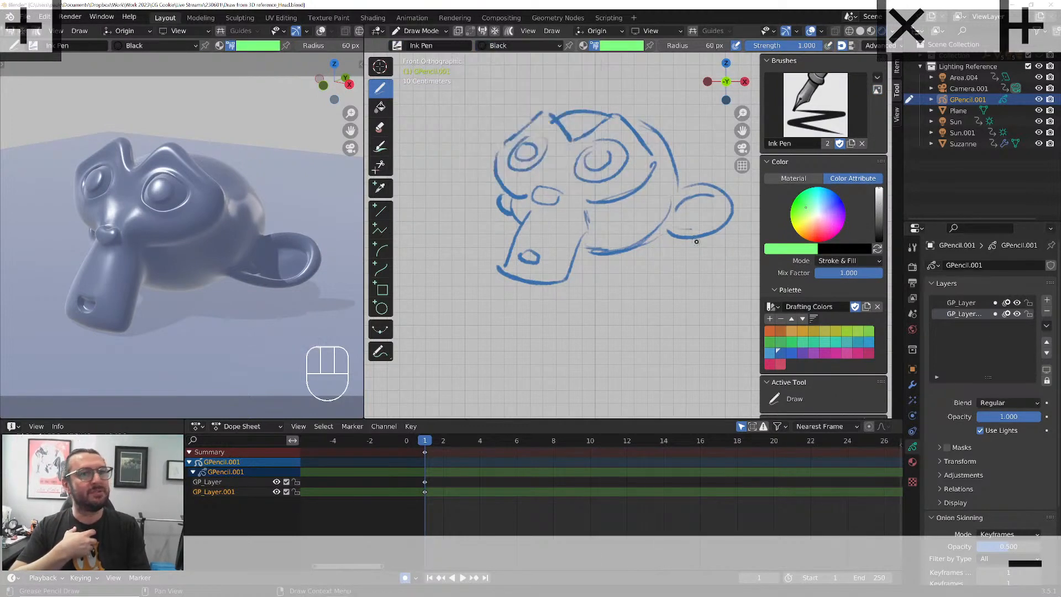
left_click(912, 461)
left_click(1050, 265)
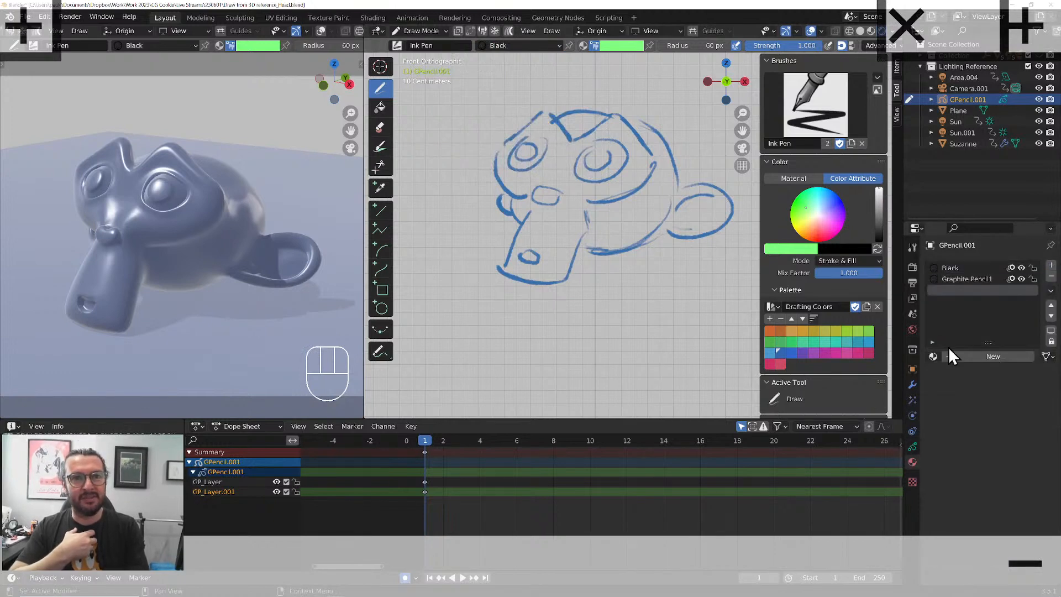
left_click(931, 356)
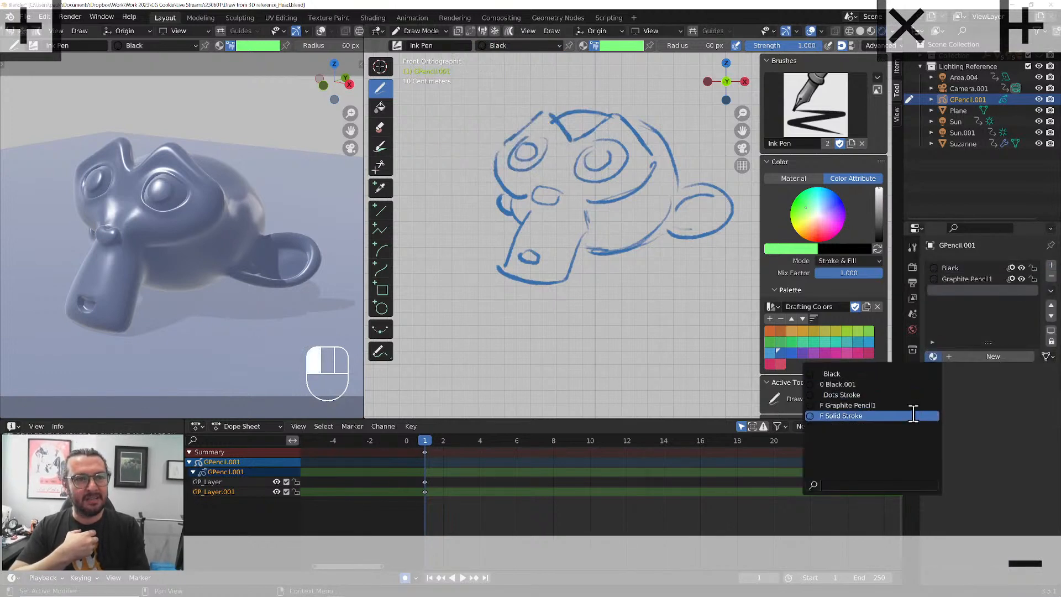
left_click(971, 357)
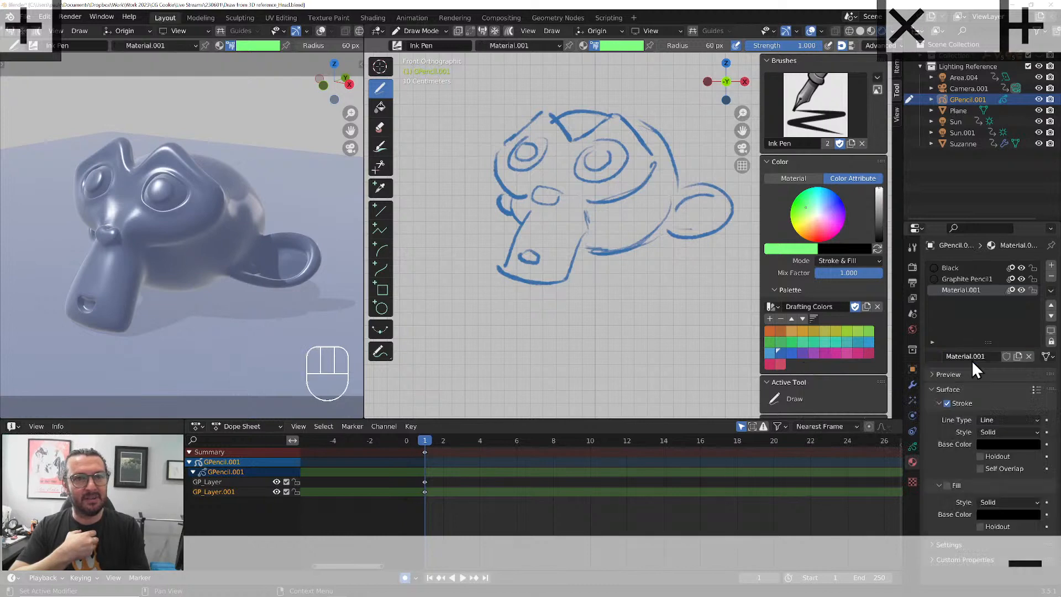
left_click(1005, 515)
left_click_drag(1034, 418, 1032, 400)
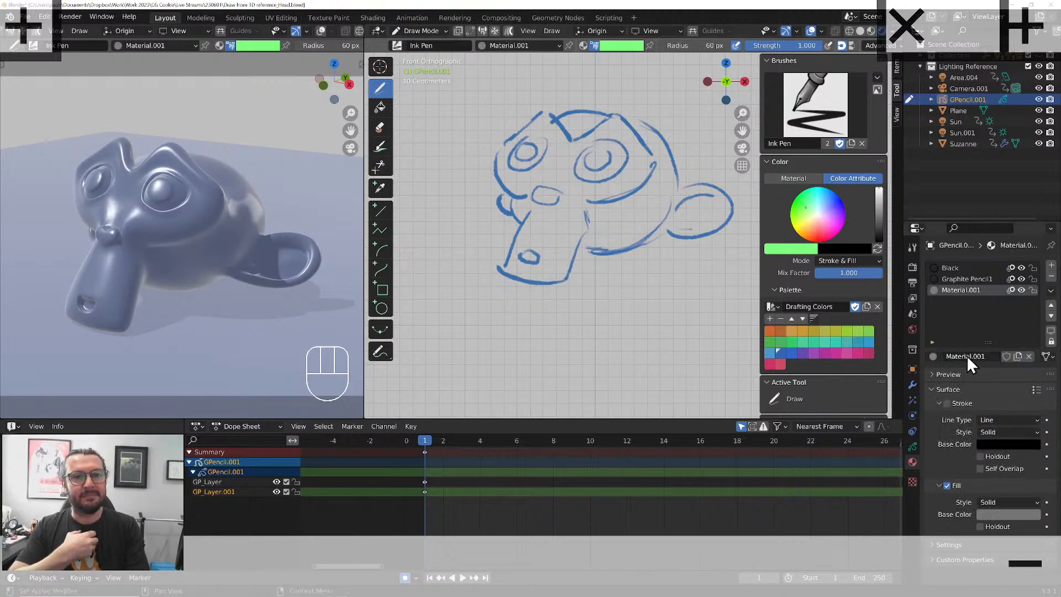
left_click(961, 356)
type("fill")
key("Return")
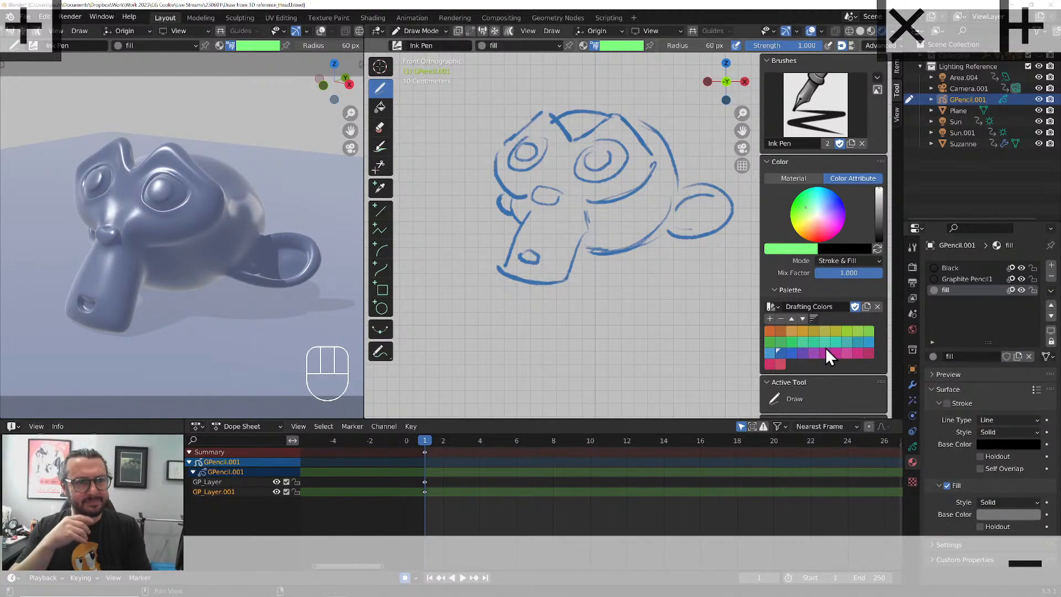
Block in the whole head, snout and ear silhouette beneath the sketch with teal blue from the Drafting Colors palette
left_click(856, 341)
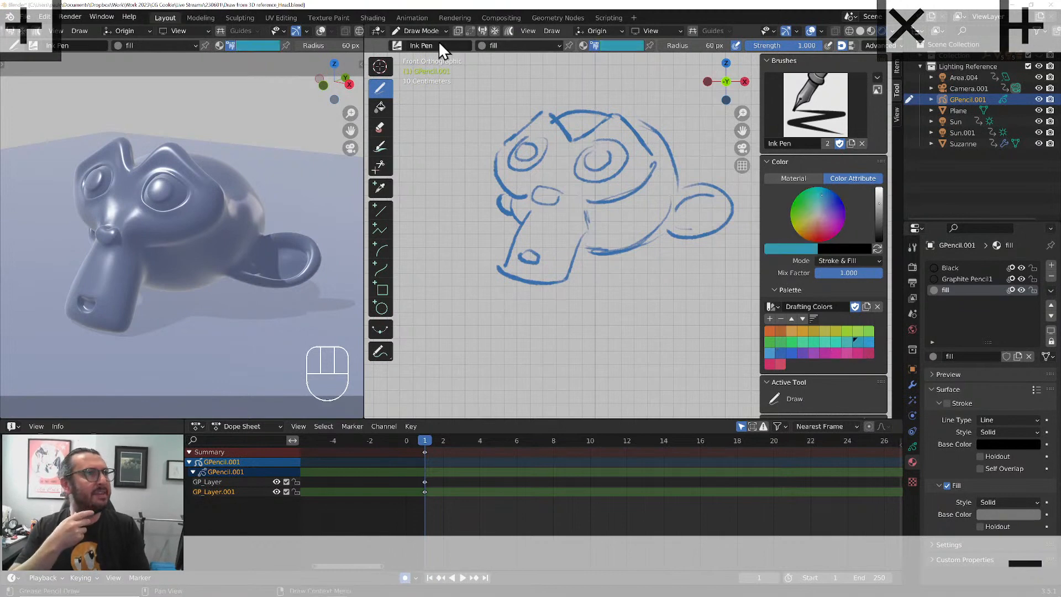
mouse_move(557, 119)
left_mouse_down()
mouse_move(613, 116)
mouse_move(660, 138)
mouse_move(666, 185)
mouse_move(710, 232)
mouse_move(574, 249)
mouse_move(558, 279)
mouse_move(505, 260)
mouse_move(524, 160)
mouse_move(513, 133)
mouse_move(546, 113)
mouse_move(564, 120)
left_mouse_up()
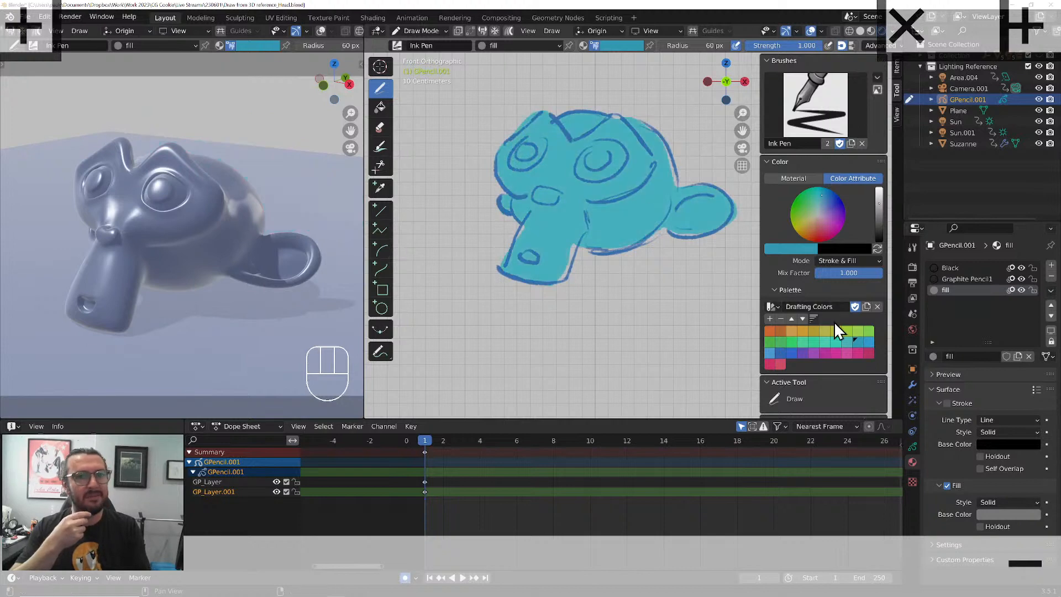
Rename the upper Grease Pencil layer sketch and the lower layer fill
left_click(912, 446)
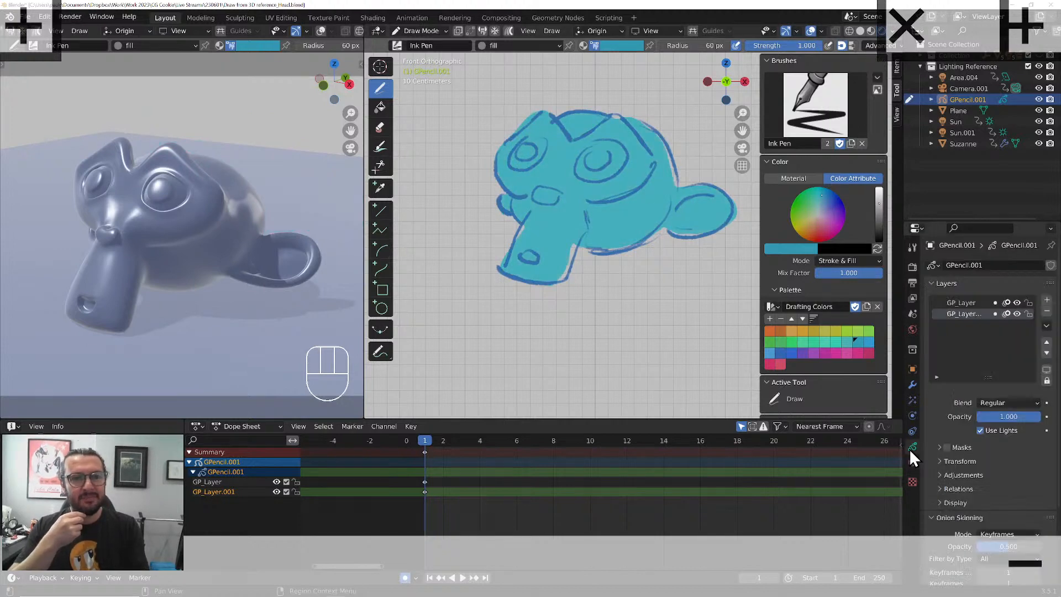
double_click(960, 303)
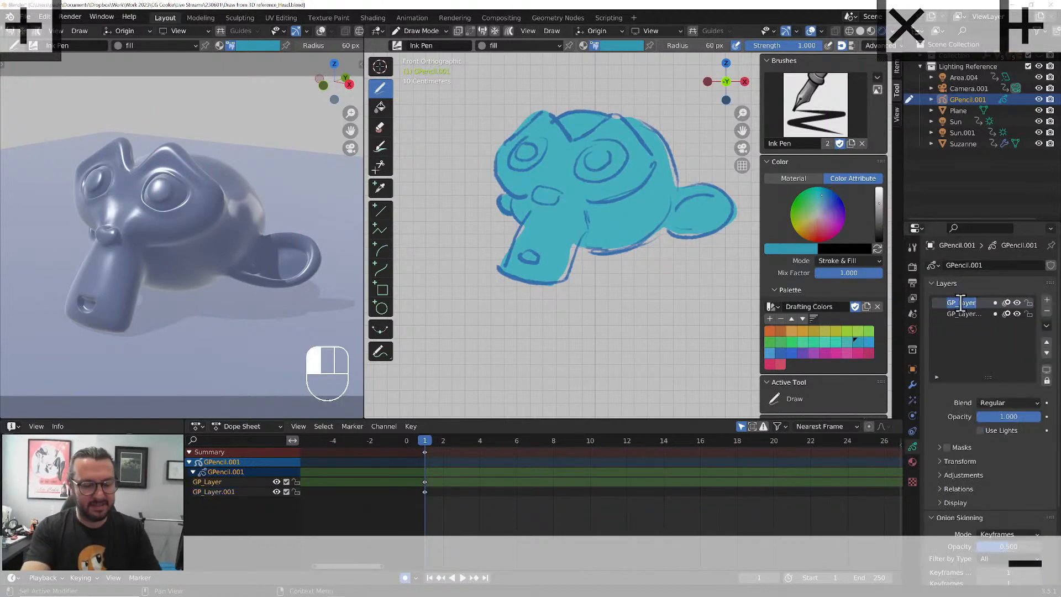
type("sketch")
key("Return")
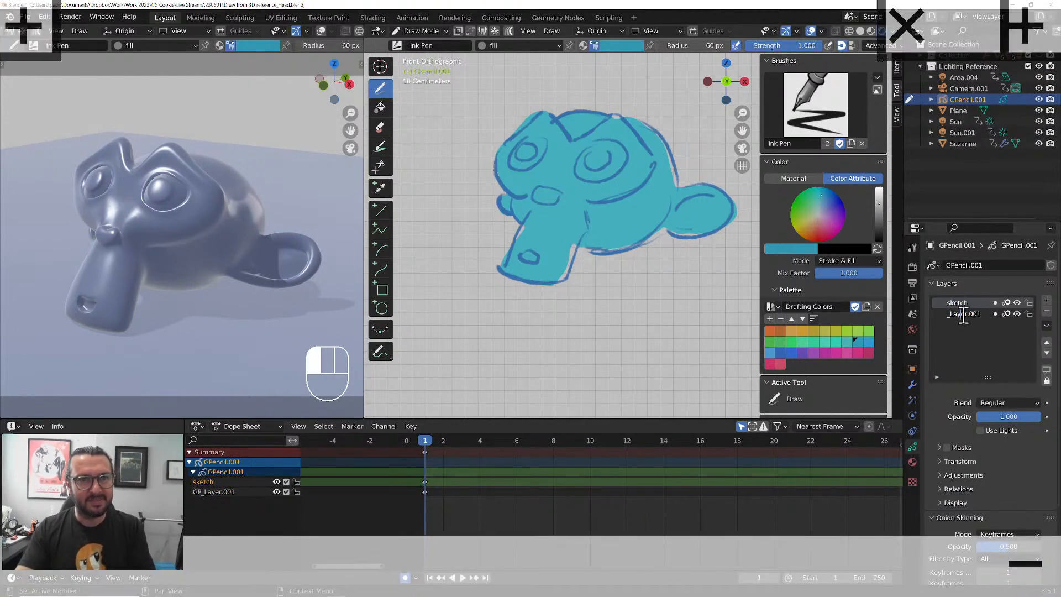
double_click(972, 313)
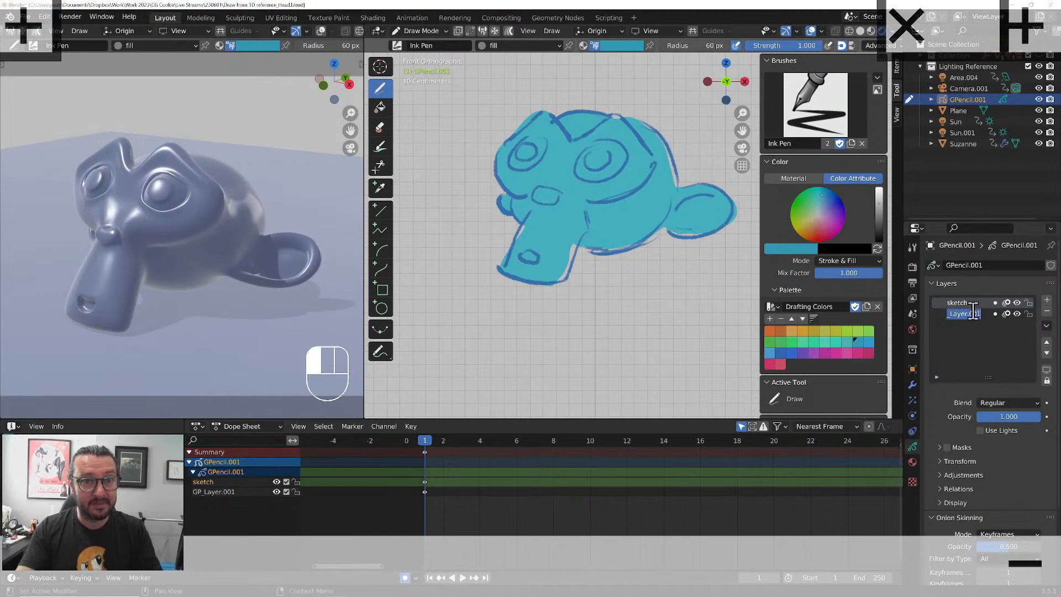
type("fill")
key("Return")
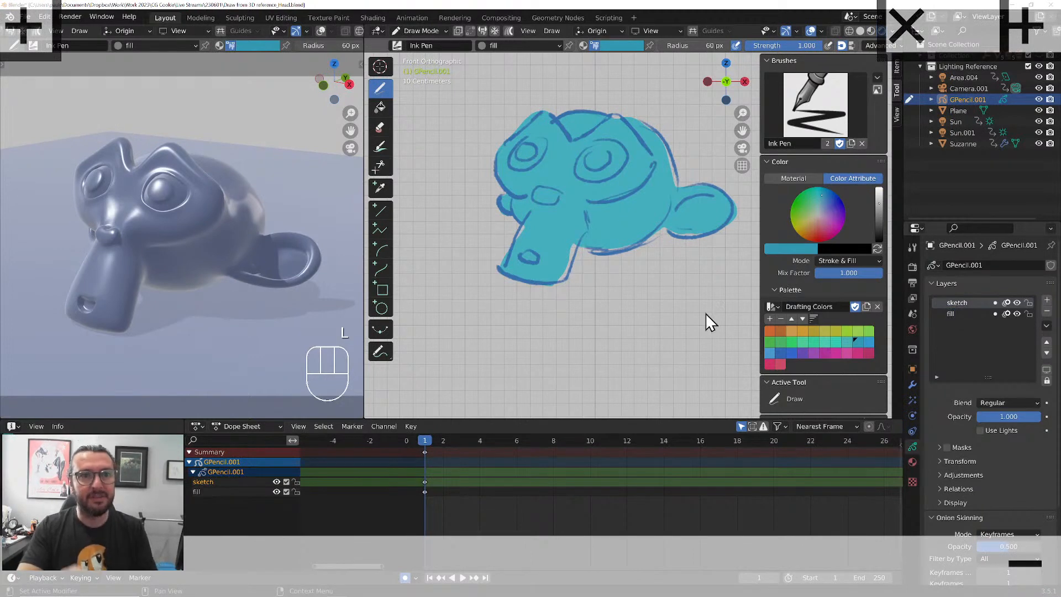
Add a layer named shading between the sketch and fill layers
left_click(1047, 301)
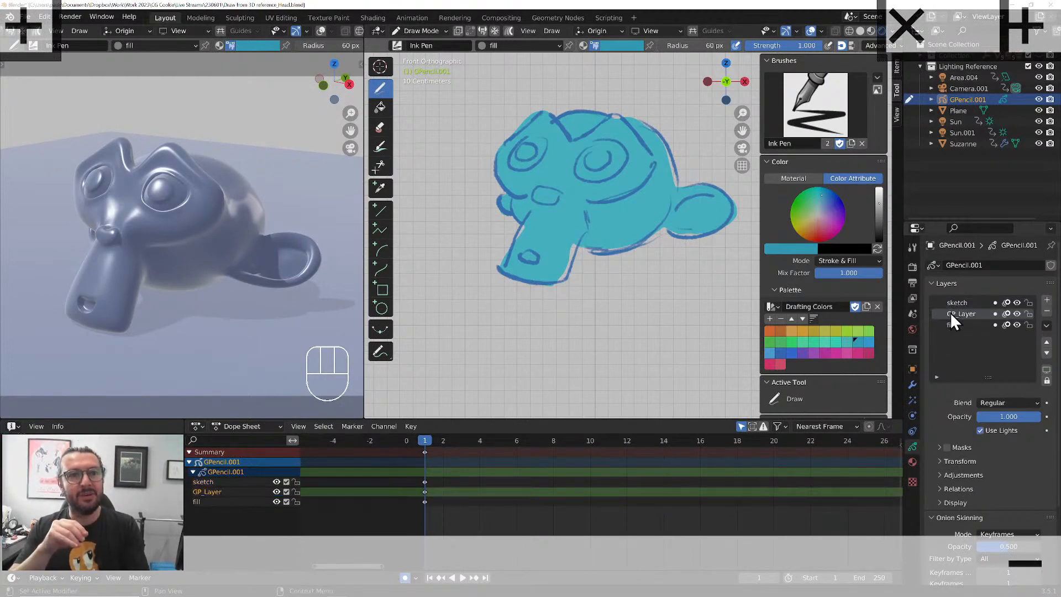
double_click(953, 314)
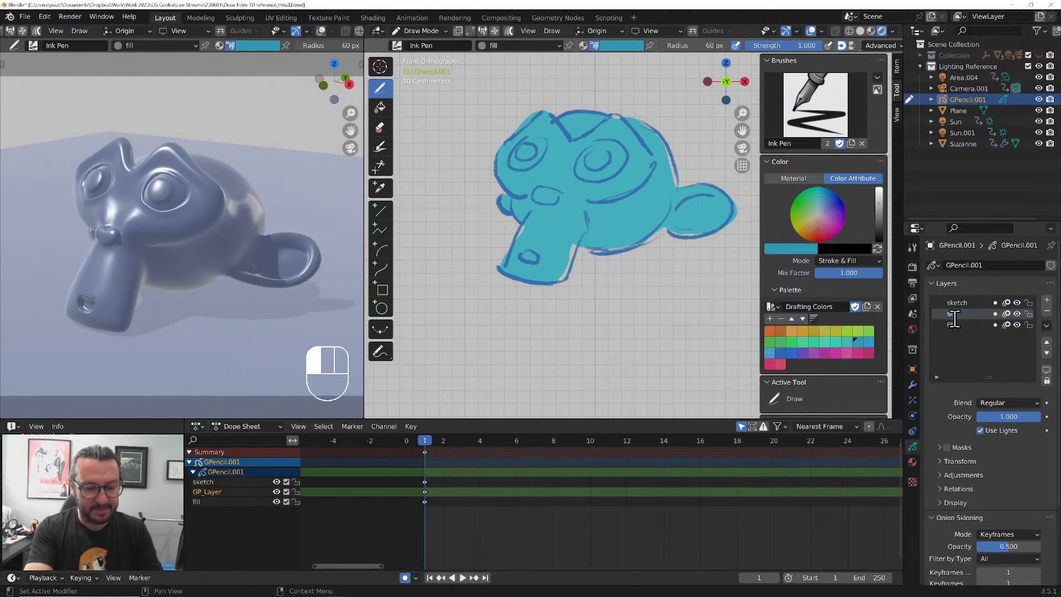
type("shading")
key("Return")
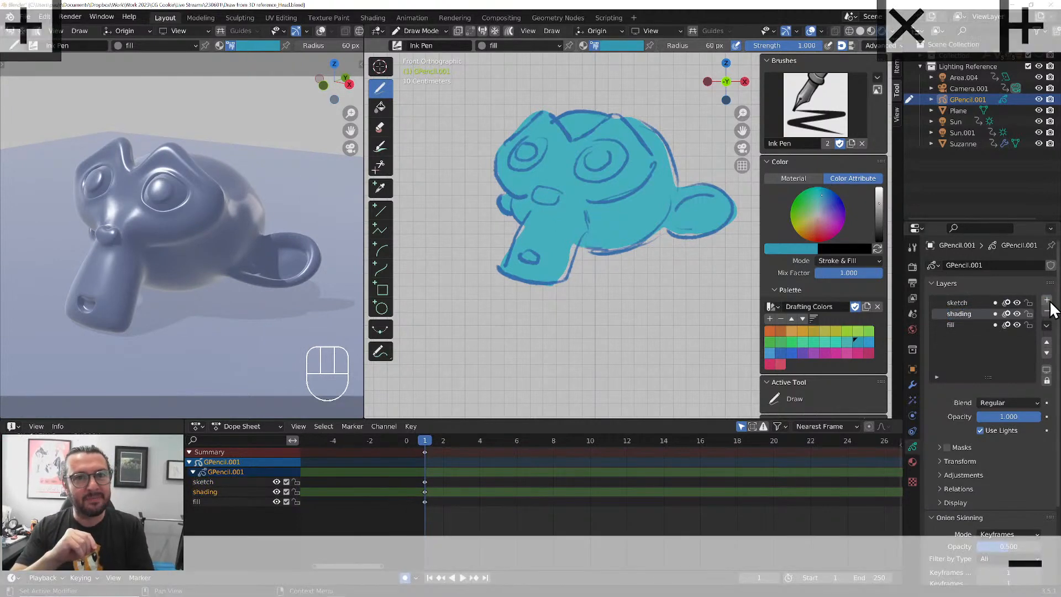
Add another layer named highlights directly above the shading layer
left_click(1047, 301)
double_click(953, 314)
type("hi")
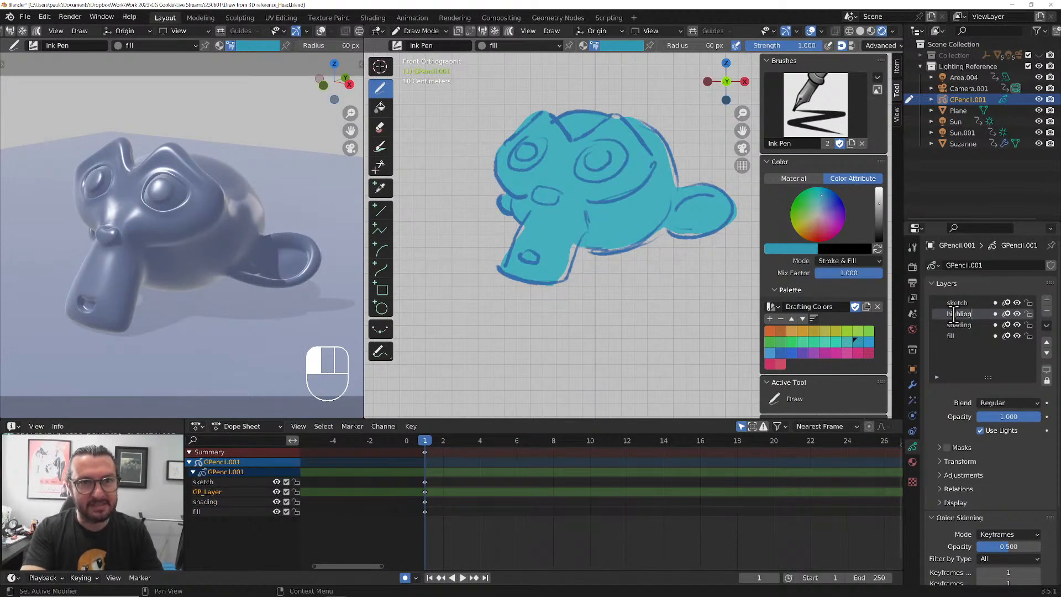
type("ghlig")
key("BackSpace")
key("BackSpace")
type("ights")
key("Return")
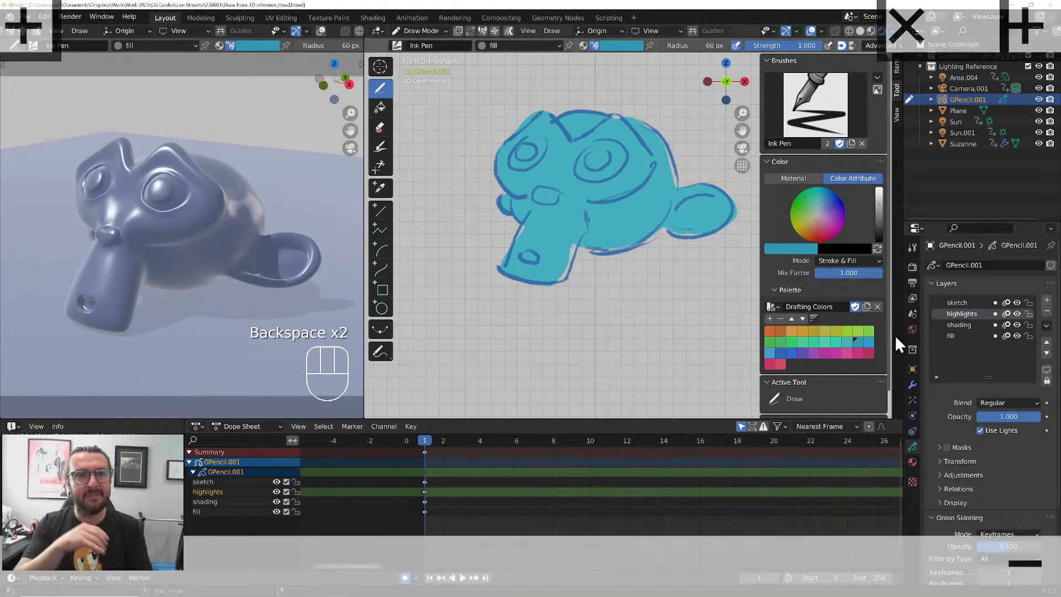
Lock the sketch, highlights and fill layers and make the shading layer active
left_click(1028, 336)
left_click(975, 325)
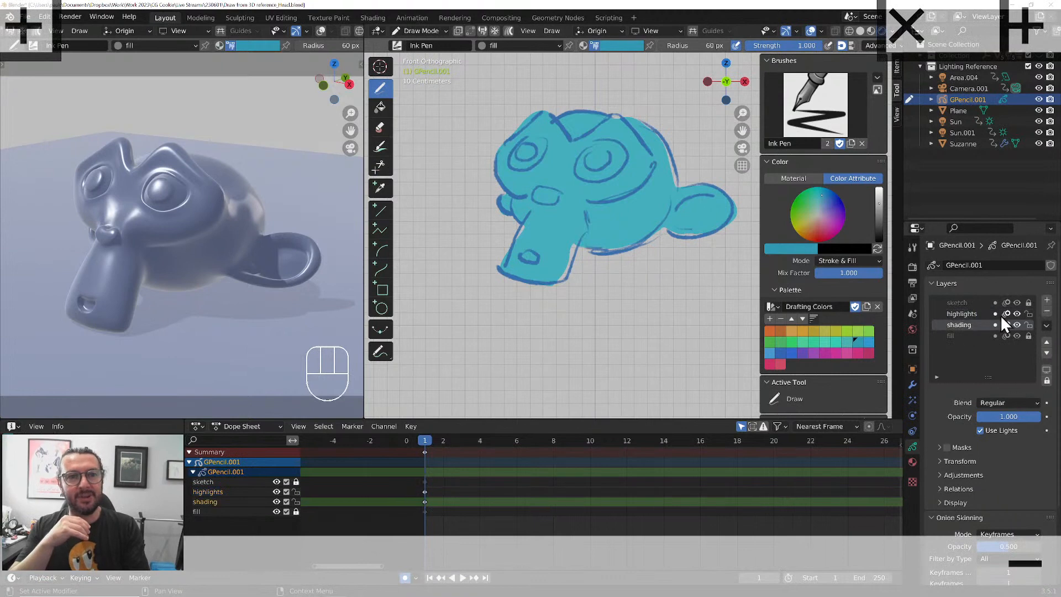
left_click(1028, 314)
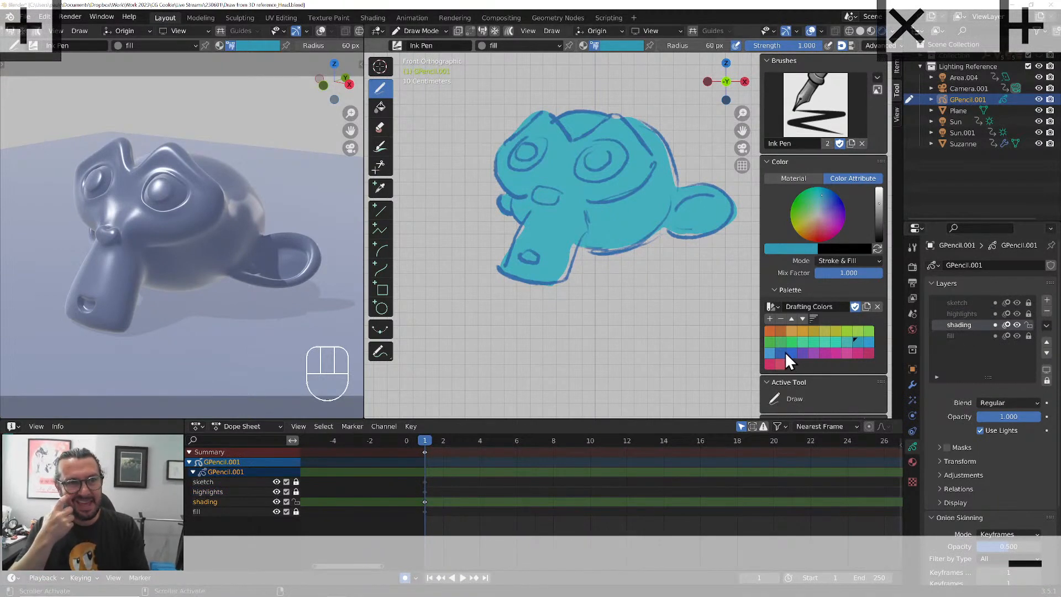
Shade the larger eye's brow, its lower socket rim and the nose in purple, and set the shading layer's opacity to 0.604
left_click(800, 353)
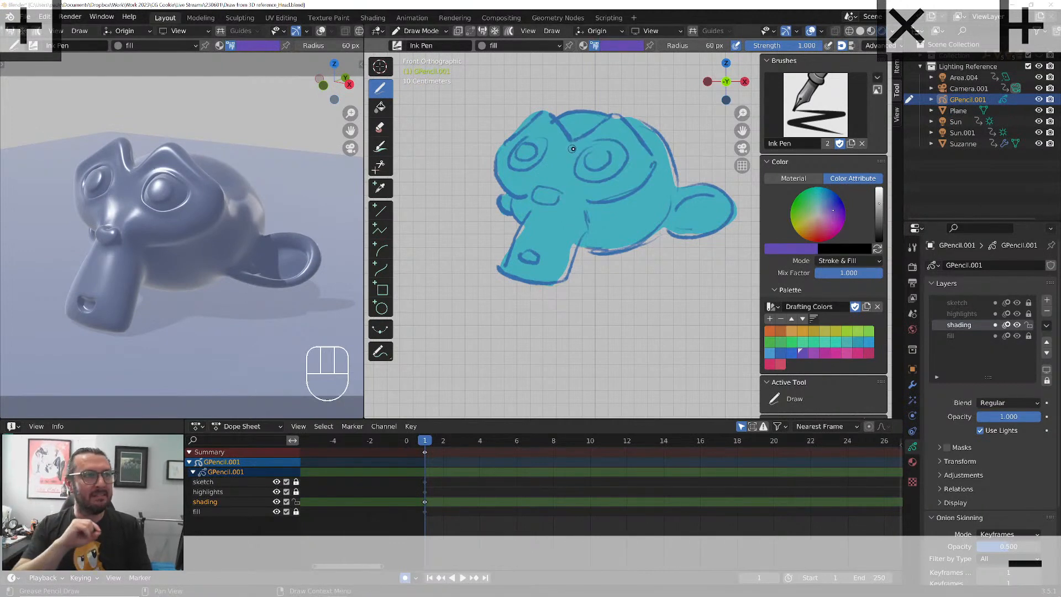
mouse_move(573, 142)
left_mouse_down()
mouse_move(590, 130)
mouse_move(632, 143)
mouse_move(580, 150)
left_mouse_up()
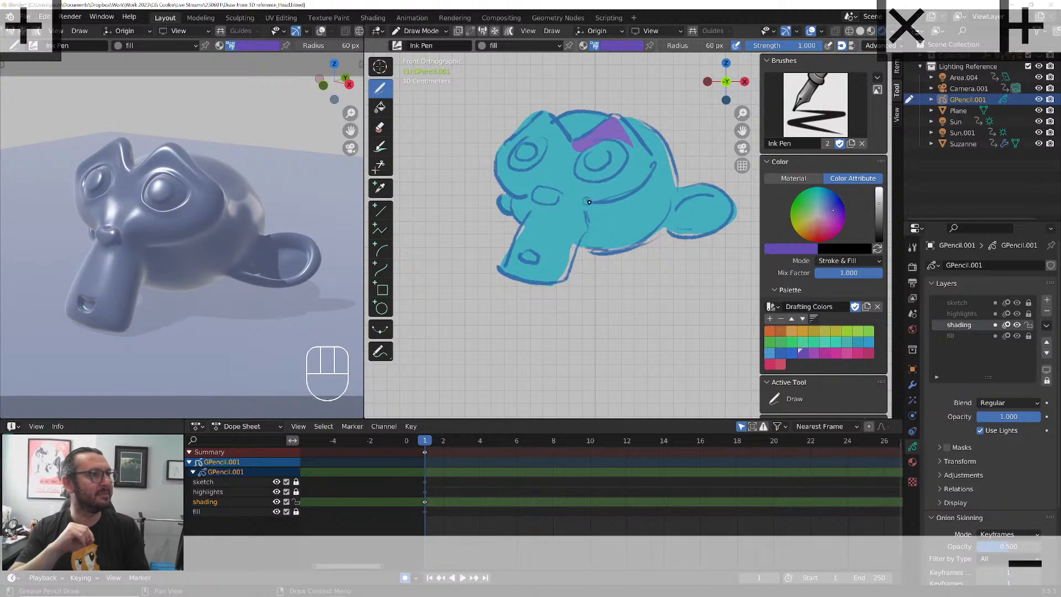
mouse_move(589, 202)
left_mouse_down()
mouse_move(646, 163)
mouse_move(593, 203)
mouse_move(548, 202)
mouse_move(559, 206)
left_mouse_up()
left_click_drag(1022, 416, 983, 414)
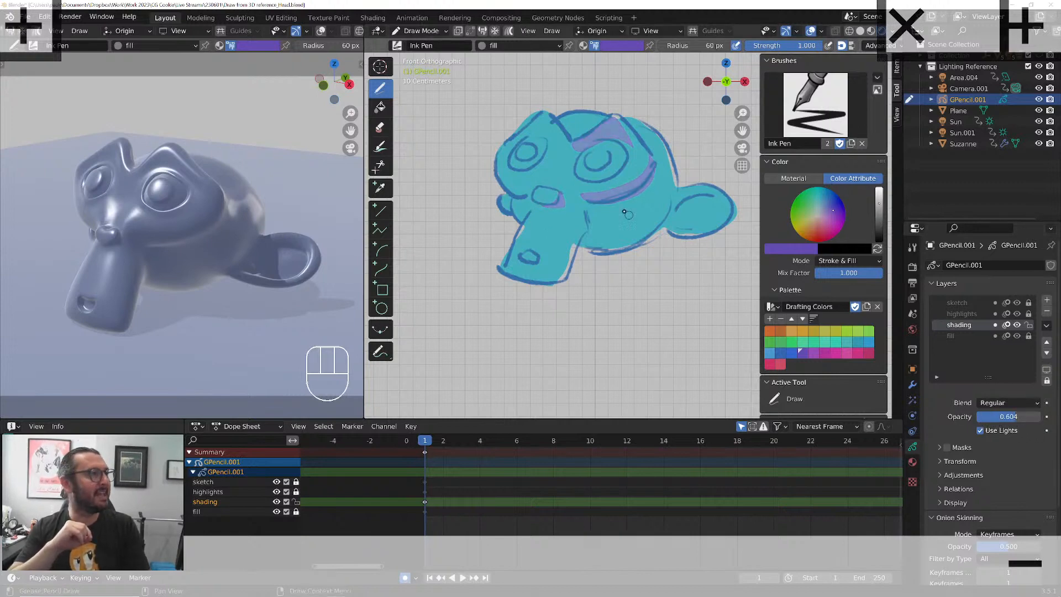
Add purple shadow shapes around both eyes, in the mouth, on the small far-cheek form and inside the ear's upper rim
mouse_move(597, 169)
left_mouse_down()
mouse_move(610, 162)
mouse_move(609, 144)
mouse_move(621, 168)
mouse_move(588, 179)
mouse_move(547, 145)
mouse_move(529, 146)
left_mouse_up()
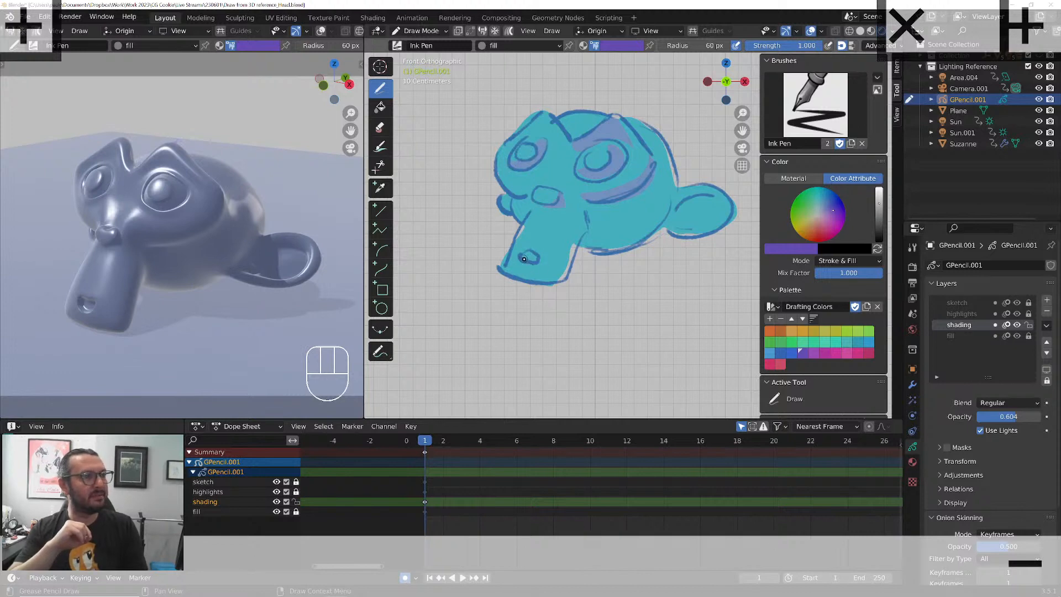
left_click_drag(524, 259, 535, 251)
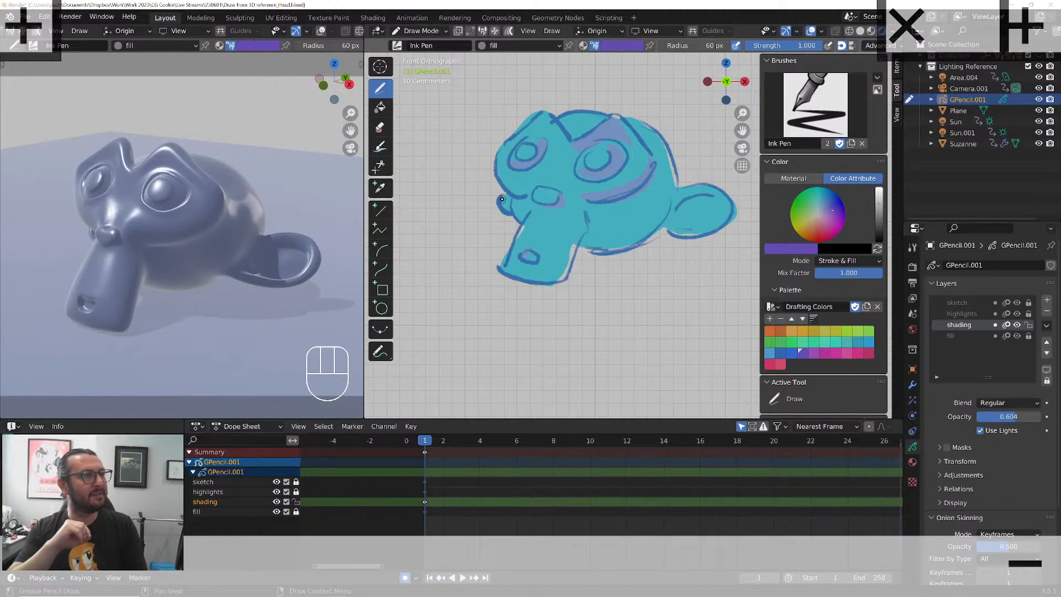
mouse_move(505, 197)
left_mouse_down()
mouse_move(506, 206)
mouse_move(517, 201)
left_mouse_up()
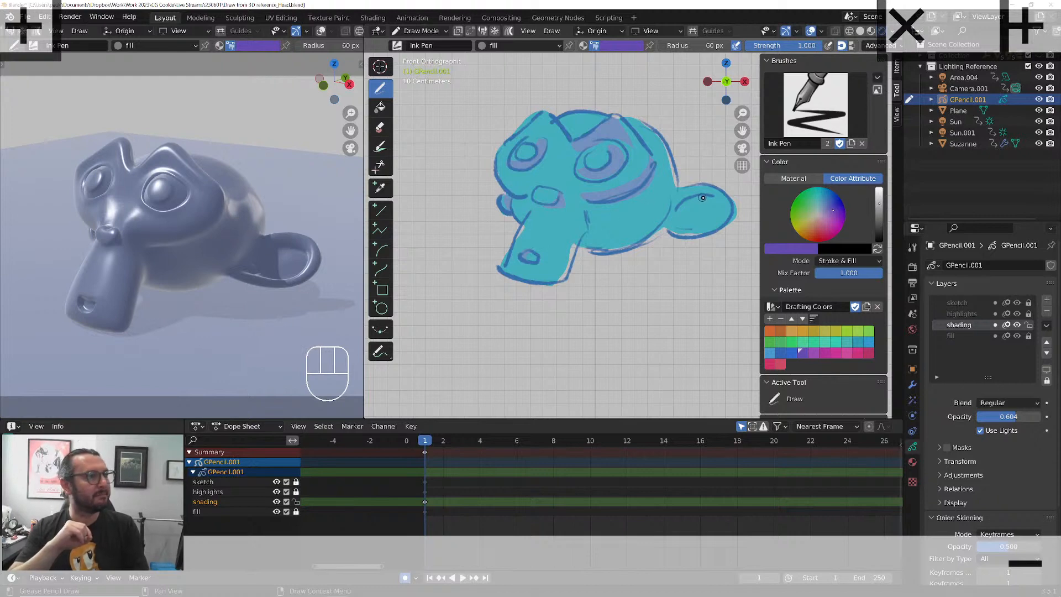
mouse_move(690, 194)
left_mouse_down()
mouse_move(728, 209)
mouse_move(675, 202)
left_mouse_up()
Lower the sketch layer's opacity until its lines are faint, and make the shading layer active again
left_click(958, 303)
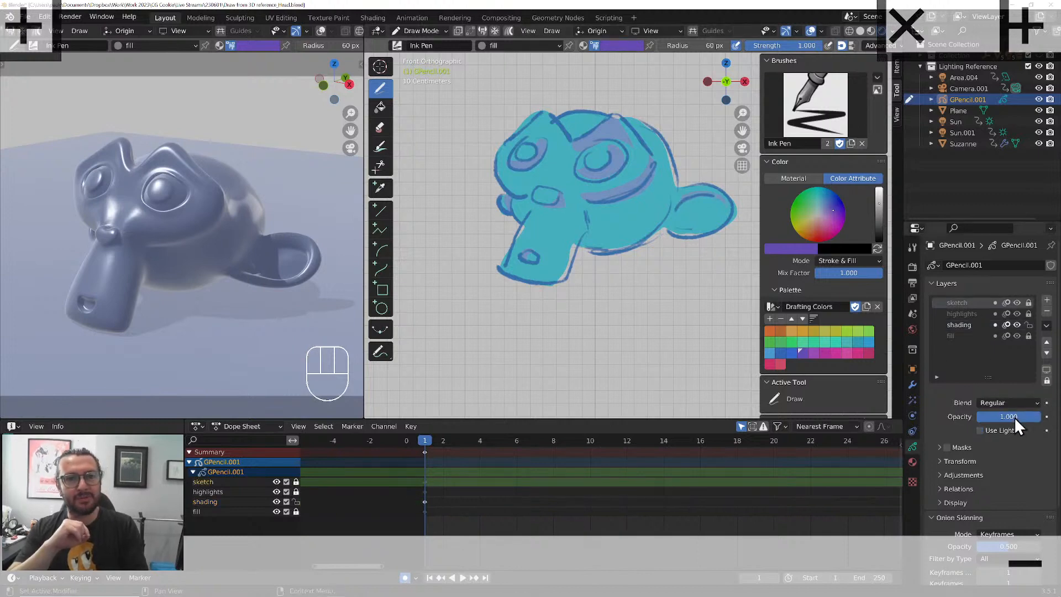
left_click_drag(1013, 416, 965, 410)
left_click(959, 326)
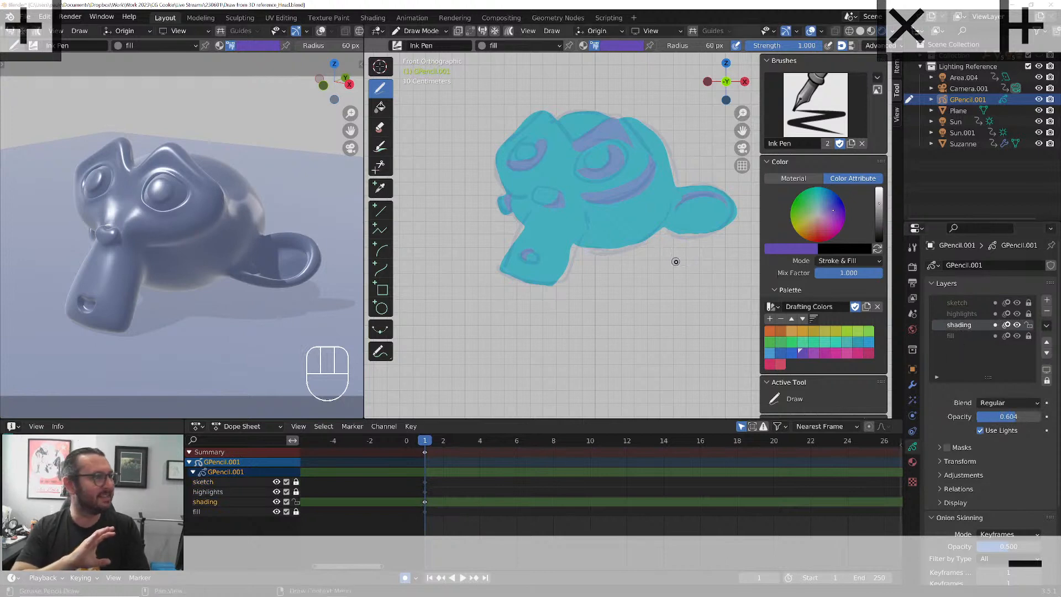
Shade the jaw behind the snout, the snout's shadowed side, the smaller eye and its brow, and the skull behind the larger brow in purple
left_click_drag(581, 213, 579, 208)
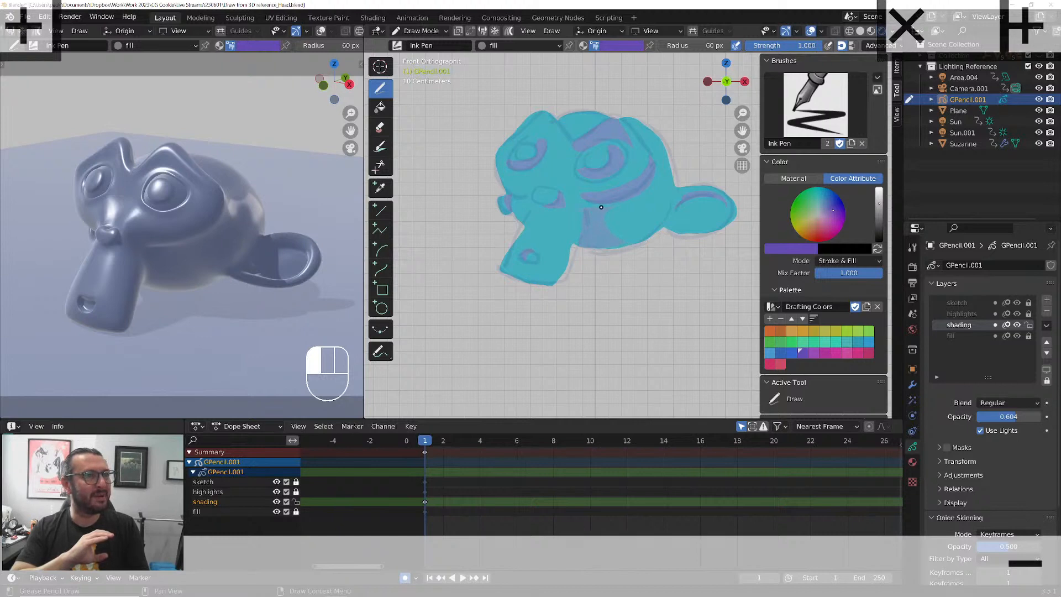
mouse_move(579, 207)
left_mouse_down()
mouse_move(561, 234)
mouse_move(510, 253)
left_mouse_up()
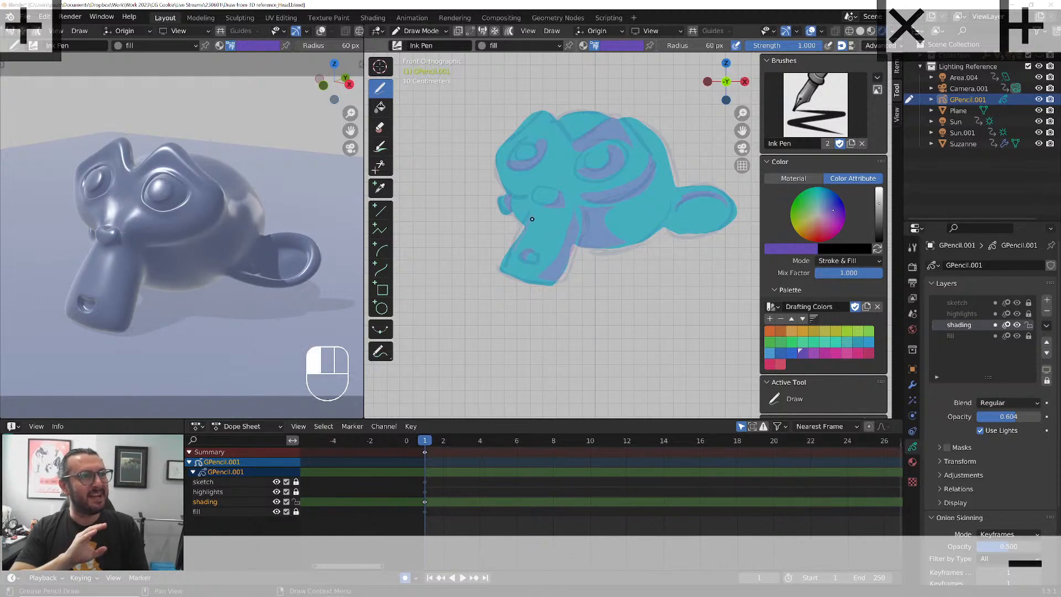
left_click_drag(532, 219, 539, 209)
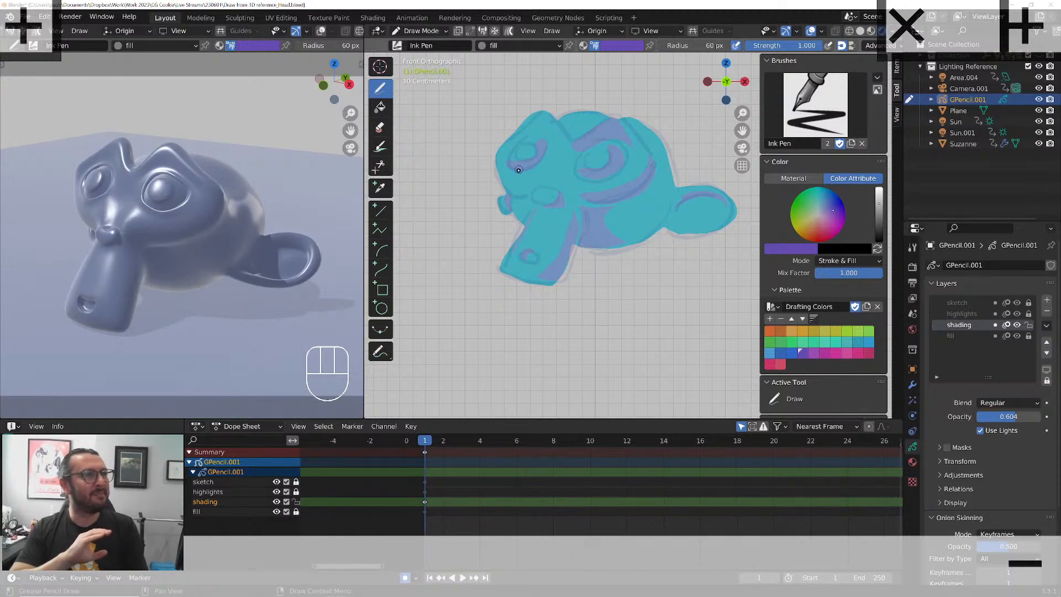
mouse_move(518, 170)
left_mouse_down()
mouse_move(534, 171)
mouse_move(524, 172)
left_mouse_up()
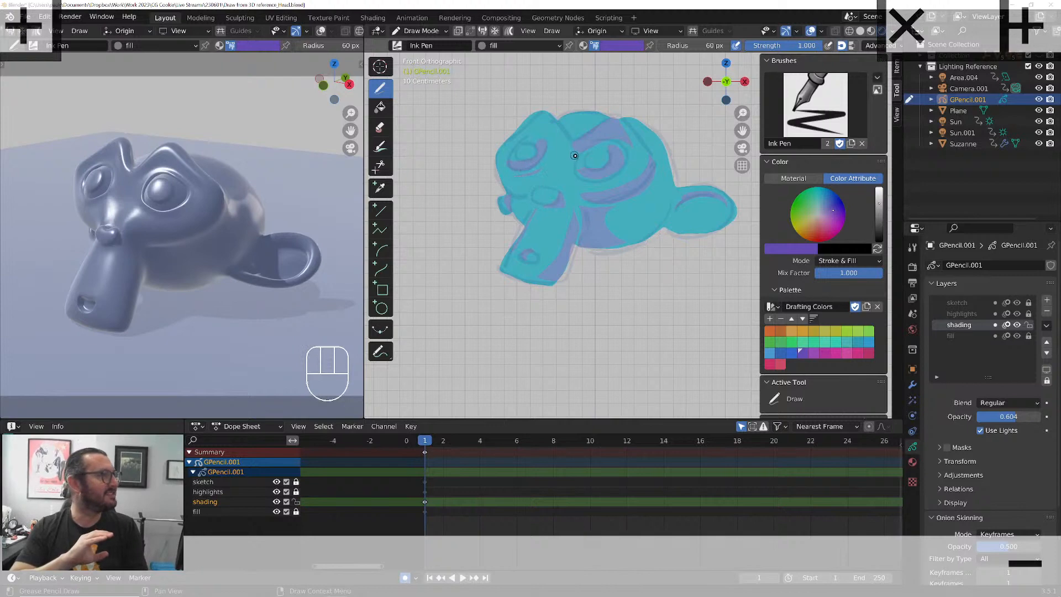
mouse_move(544, 120)
left_mouse_down()
mouse_move(552, 131)
mouse_move(535, 121)
mouse_move(515, 132)
mouse_move(543, 121)
left_mouse_up()
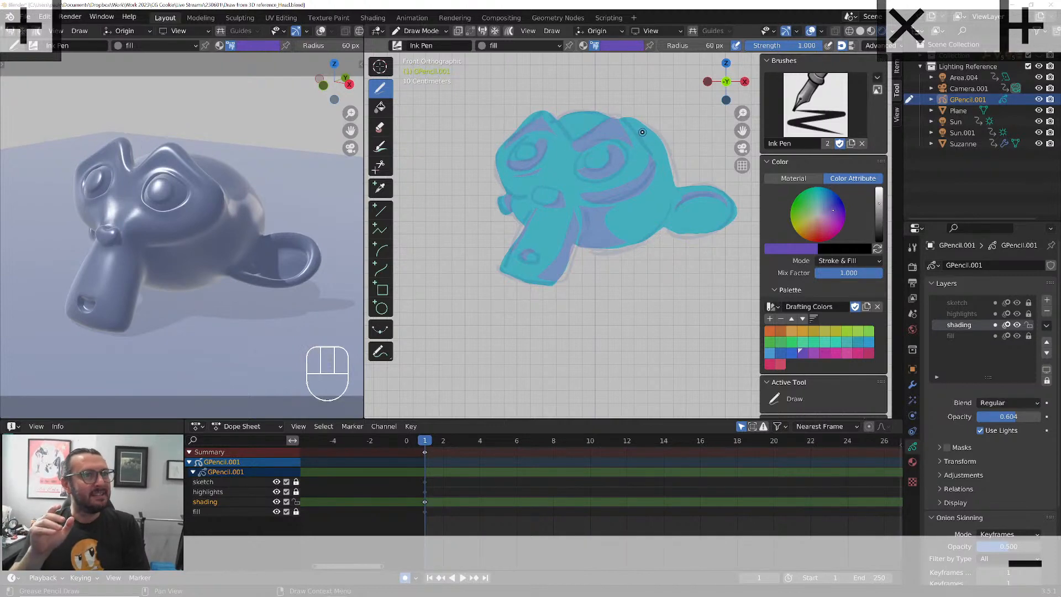
mouse_move(644, 135)
left_mouse_down()
mouse_move(650, 152)
mouse_move(630, 124)
left_mouse_up()
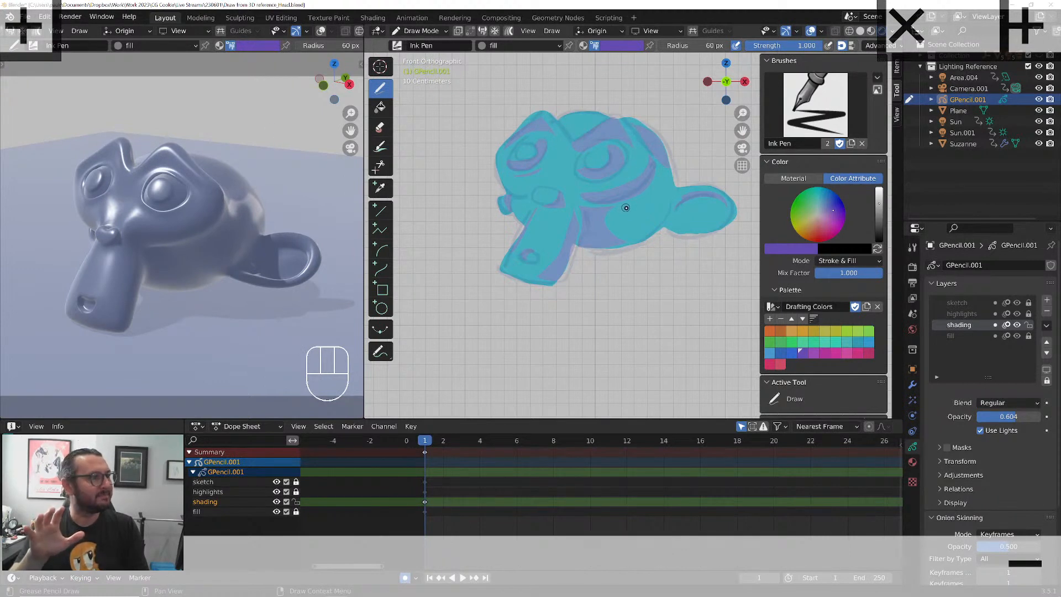
Make the highlights layer active and unlocked, lock the shading layer, and set the highlights layer's blend mode to Add and opacity to 0.272
left_click(983, 314)
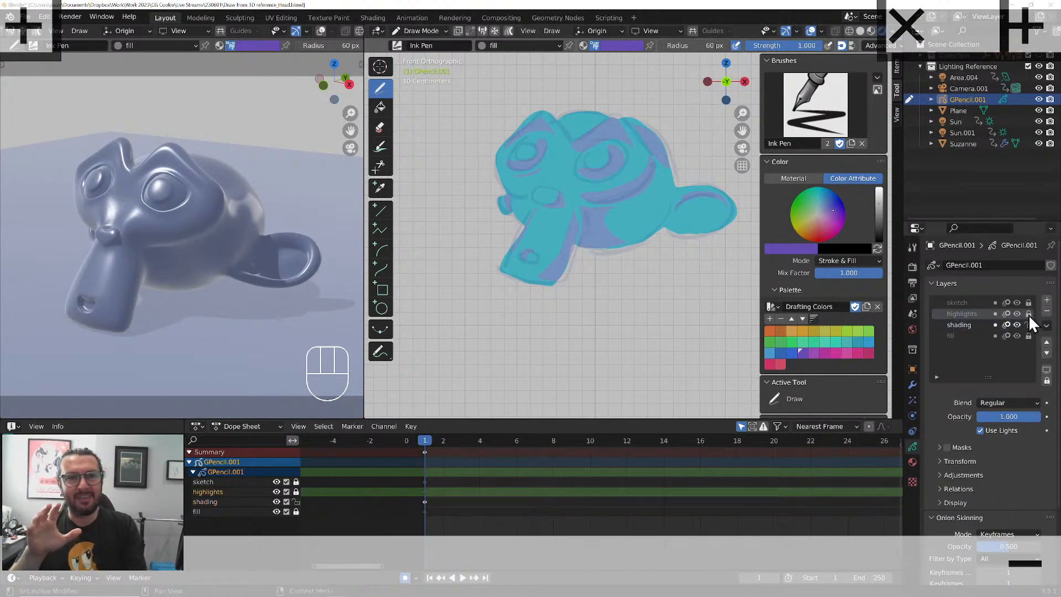
left_click(1028, 314)
left_click(1029, 325)
left_click(1009, 403)
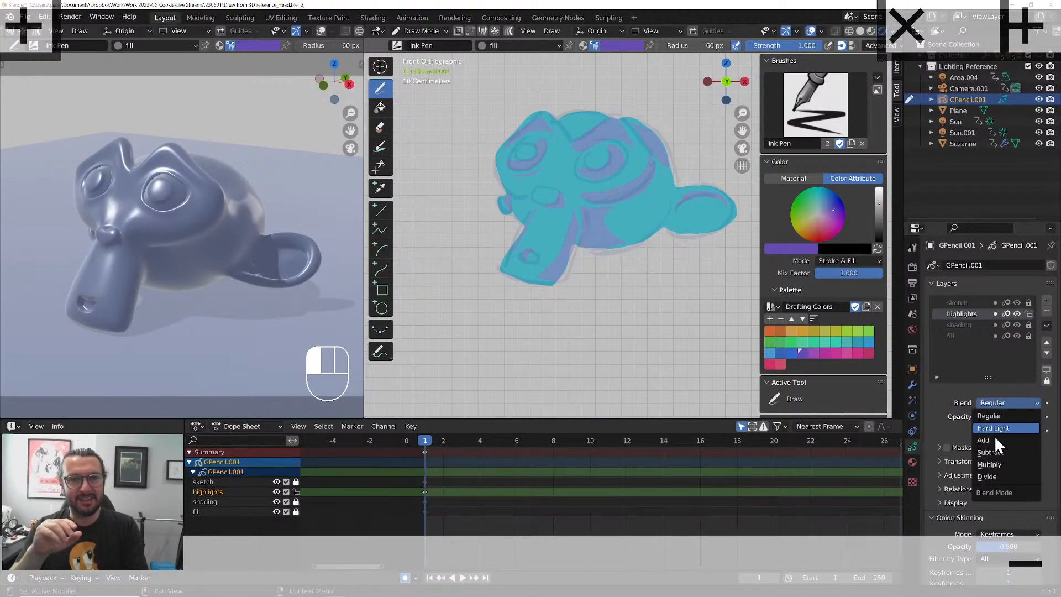
left_click(995, 428)
left_click_drag(996, 416, 941, 410)
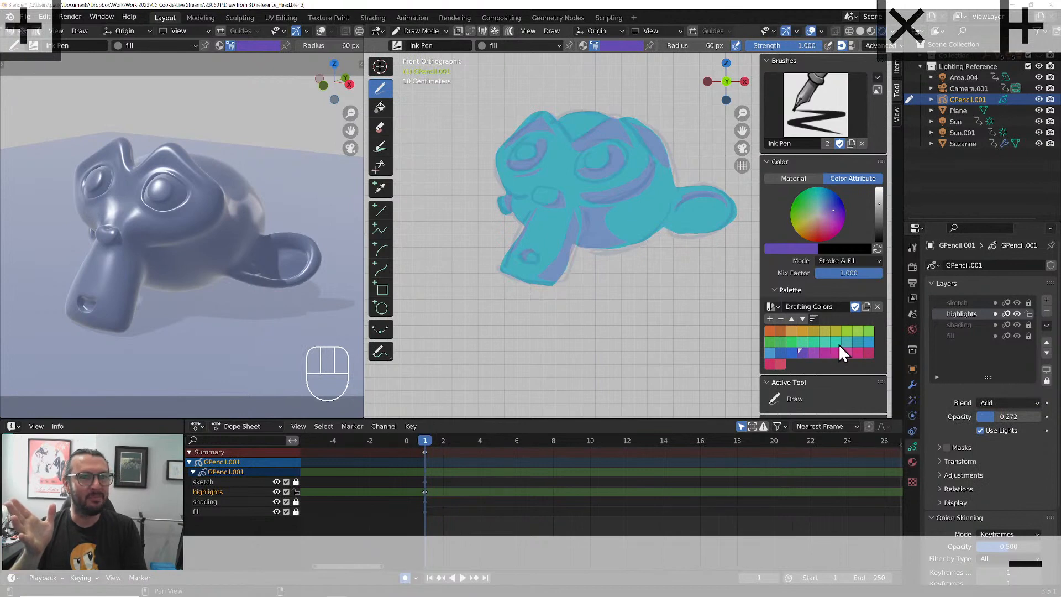
Choose a near-white from the Greyscale palette and draw highlight strokes on the larger eye and along both brows
left_click(774, 307)
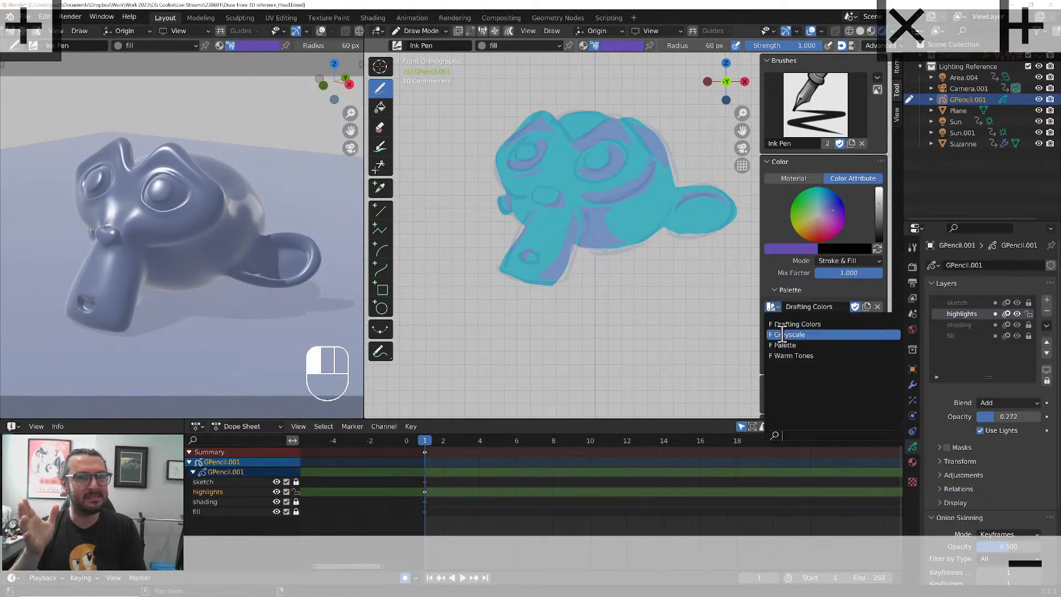
left_click(784, 334)
left_click(780, 330)
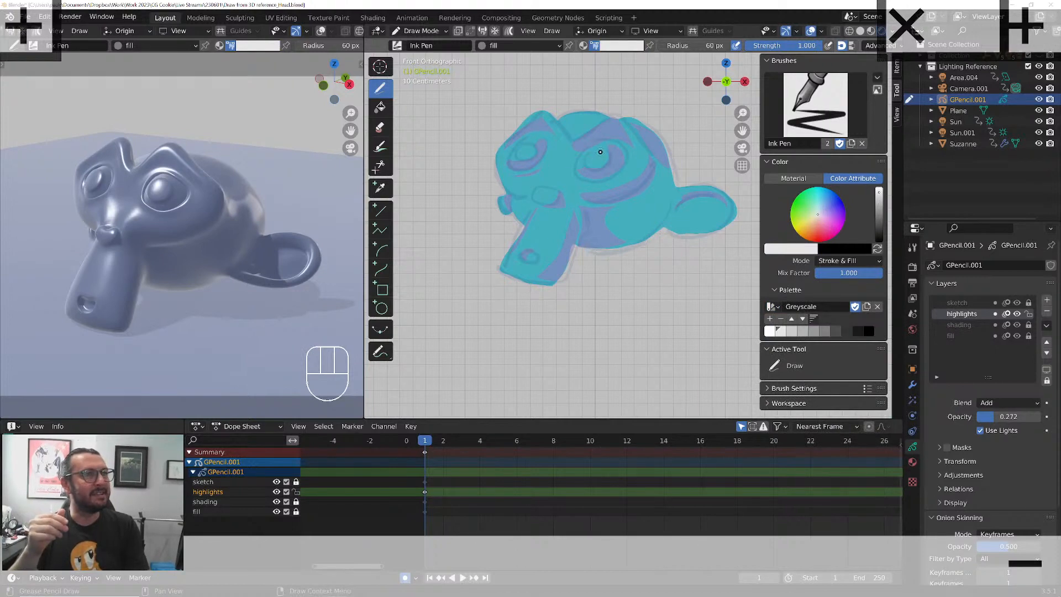
mouse_move(600, 151)
left_mouse_down()
mouse_move(590, 160)
mouse_move(613, 113)
mouse_move(567, 139)
mouse_move(544, 111)
left_mouse_up()
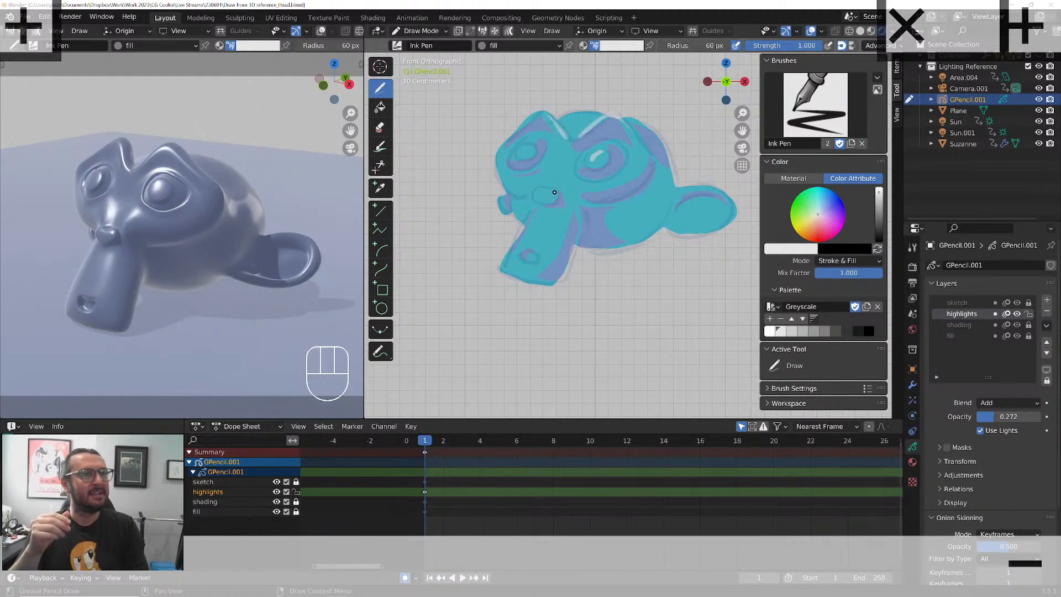
Switch to the Black stroke material and add near-white highlights to the nose, ear rim, mouth, nose bridge and smaller eye
left_click(482, 46)
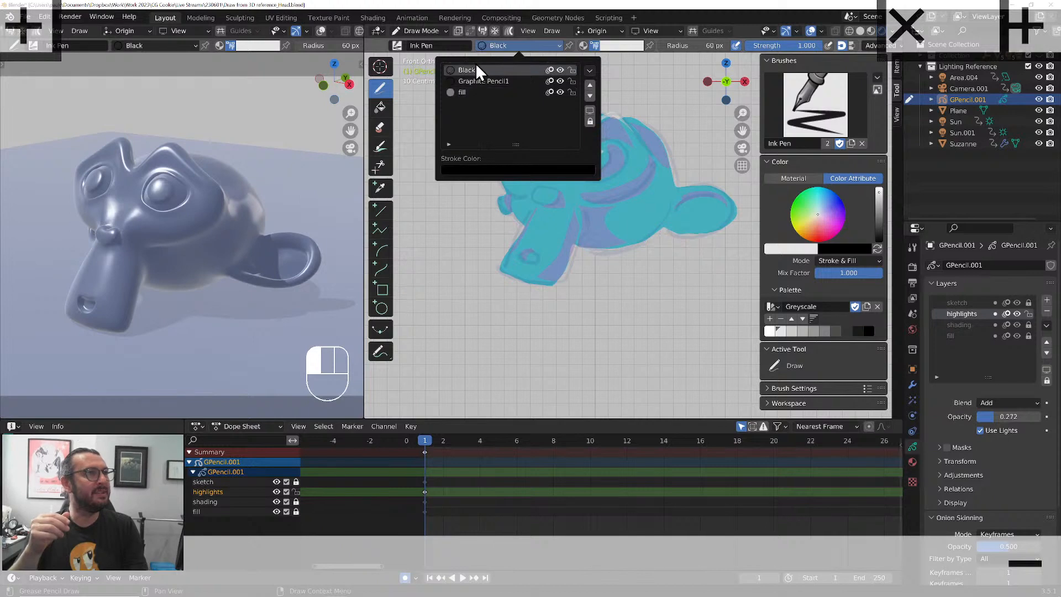
left_click(475, 71)
left_click_drag(555, 193, 558, 198)
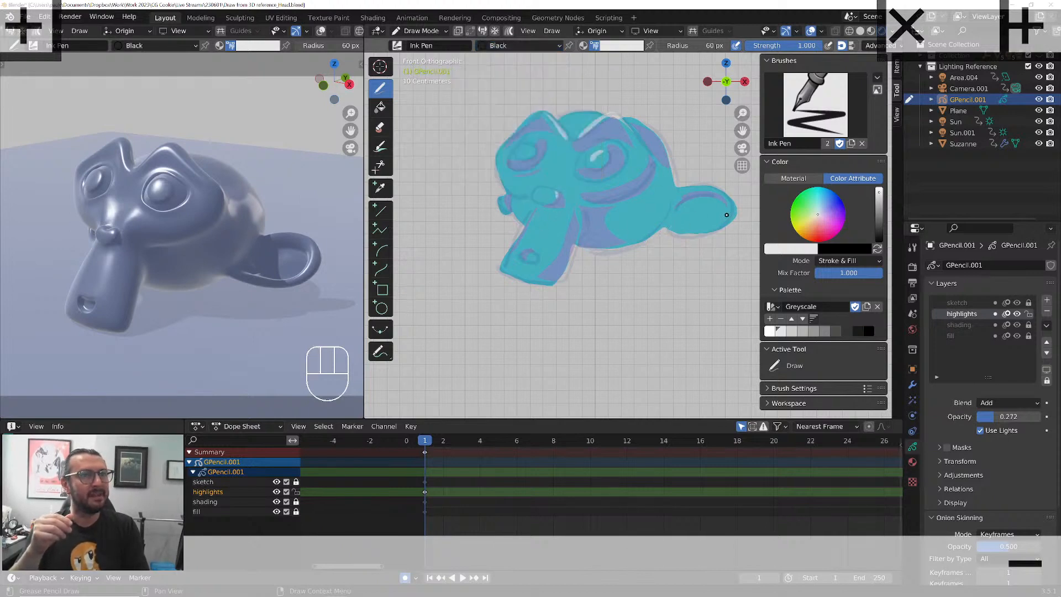
left_click_drag(727, 215, 675, 232)
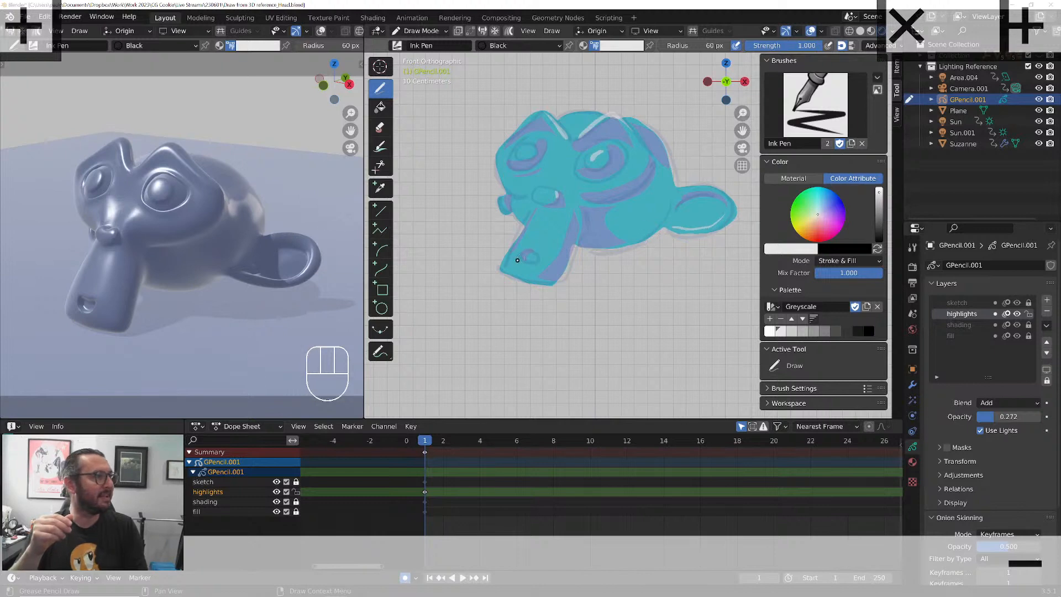
left_click_drag(528, 259, 534, 259)
left_click_drag(518, 258, 536, 264)
mouse_move(551, 167)
left_mouse_down()
mouse_move(546, 179)
mouse_move(527, 154)
left_mouse_up()
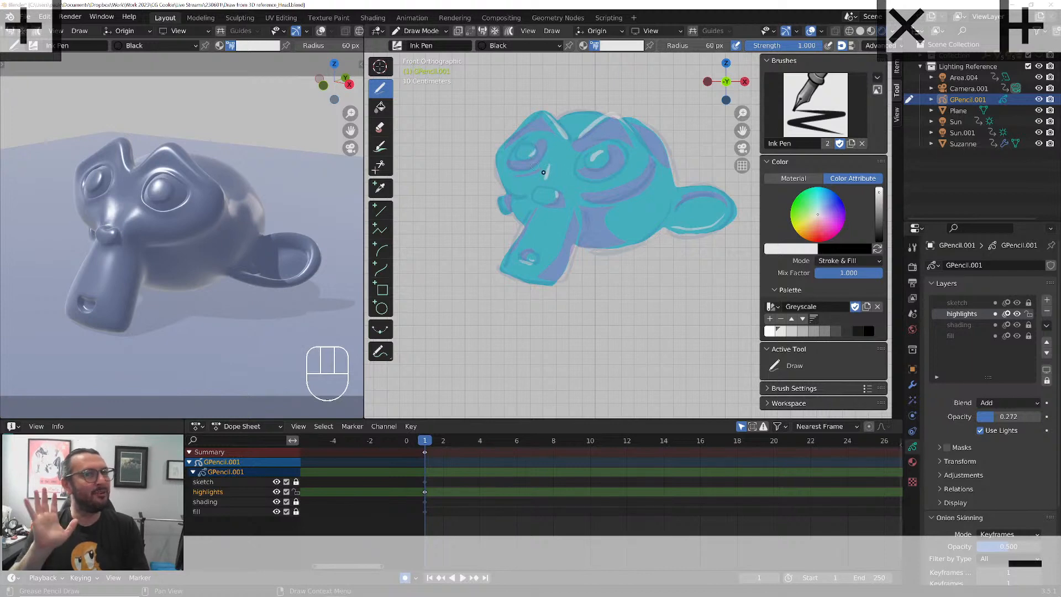
Briefly hide the sketch layer to check the colors, and add highlight strokes along the snout's lit edge and the back of the skull
left_click(1017, 302)
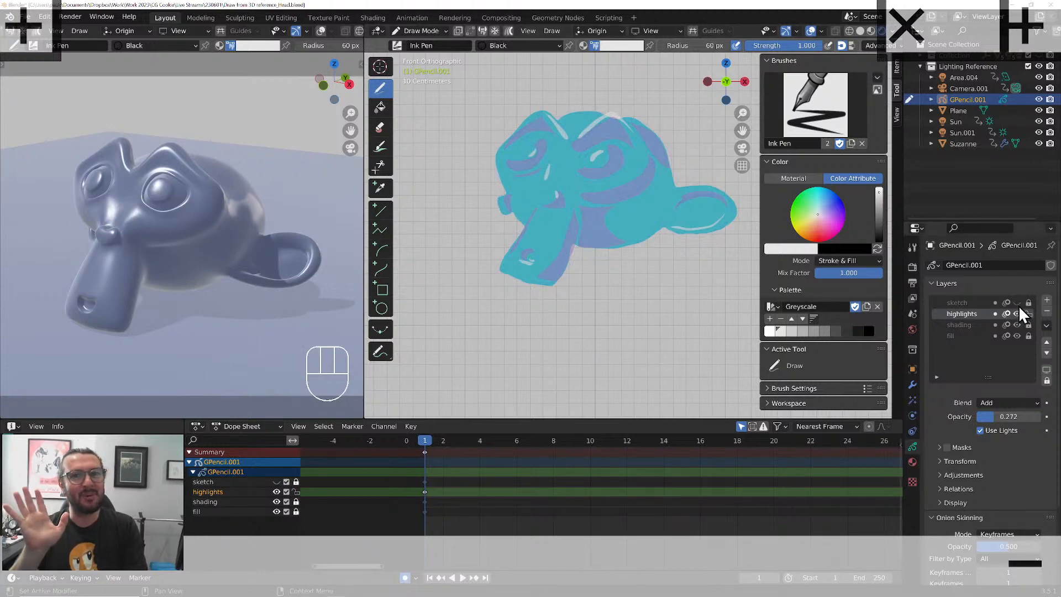
left_click(1016, 302)
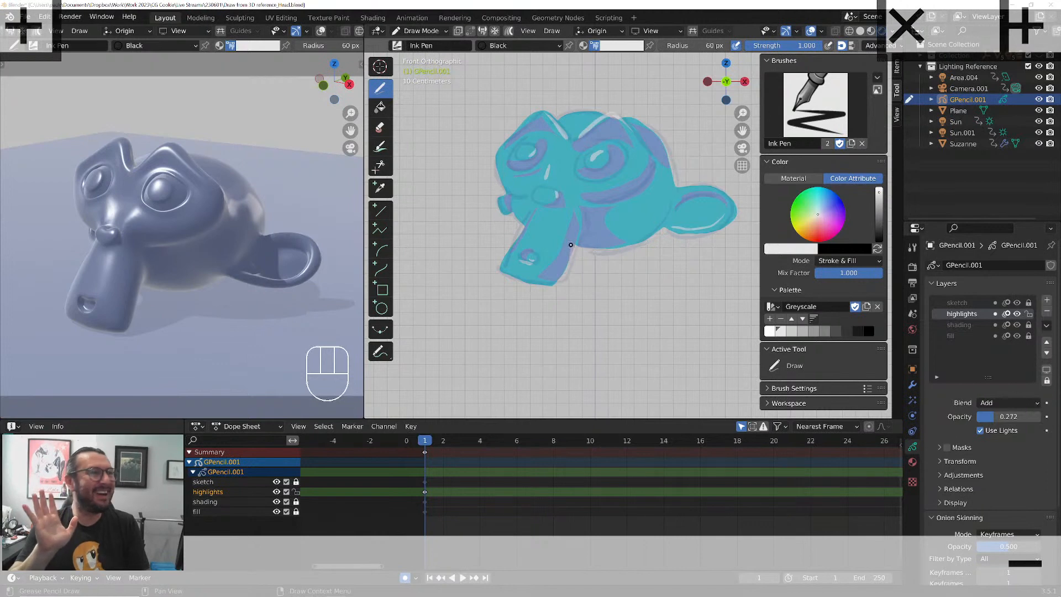
left_click_drag(527, 215, 505, 271)
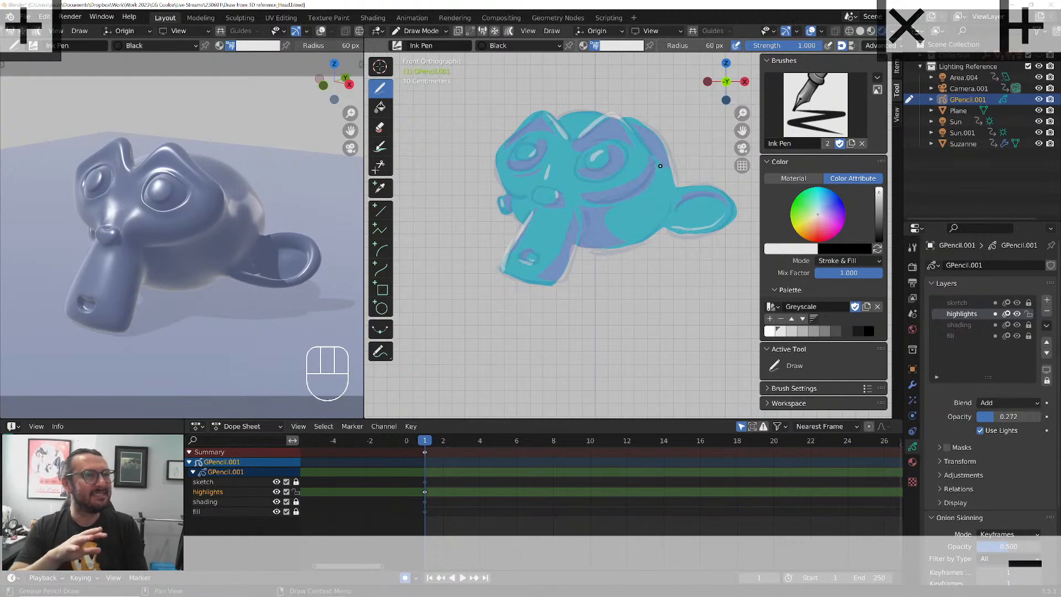
mouse_move(670, 161)
left_mouse_down()
mouse_move(674, 185)
mouse_move(670, 171)
mouse_move(578, 174)
left_mouse_up()
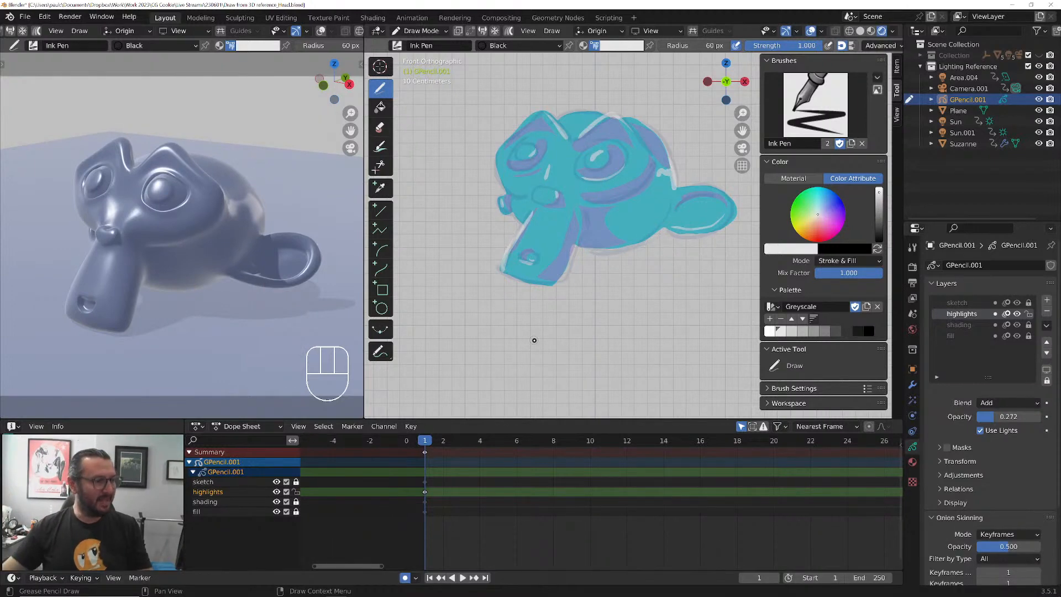
Show the 3D reference through the camera with overlays on, switch to Object Mode, and select the Sun light
key("KP_0")
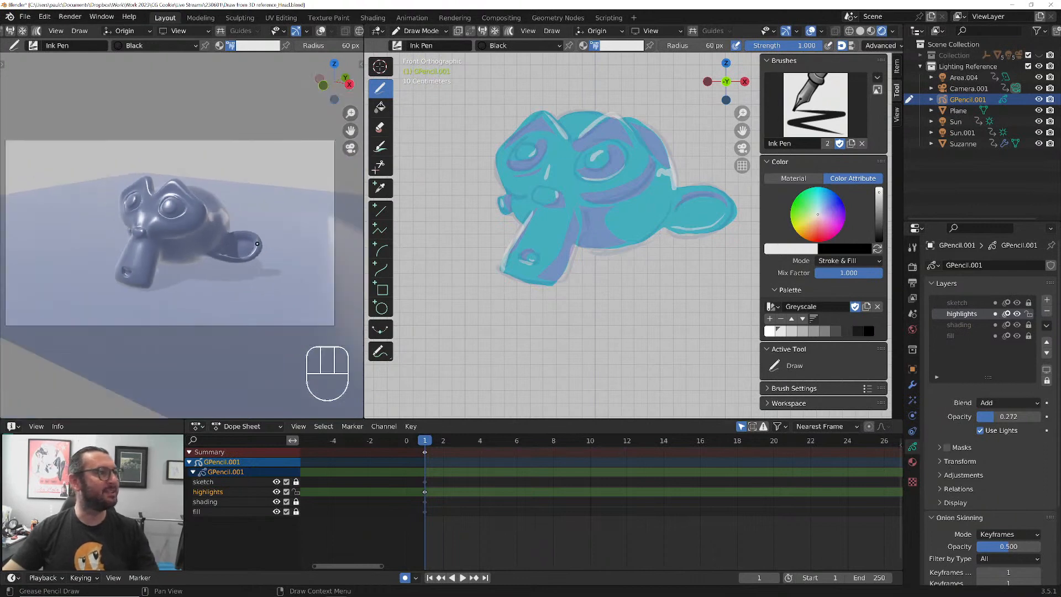
scroll(257, 243, "up", 1)
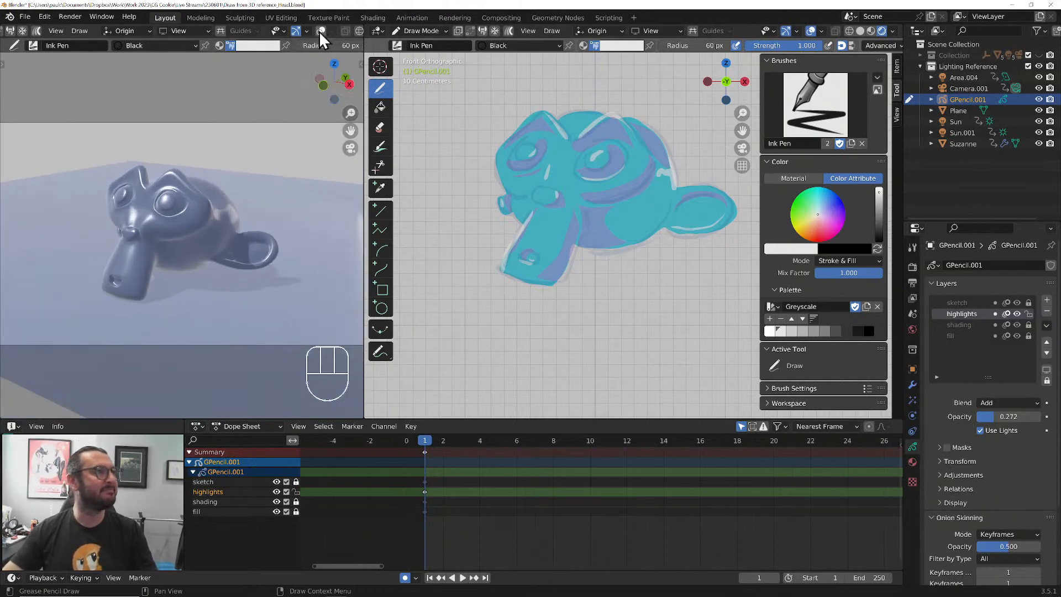
left_click(320, 31)
key("ctrl+Tab")
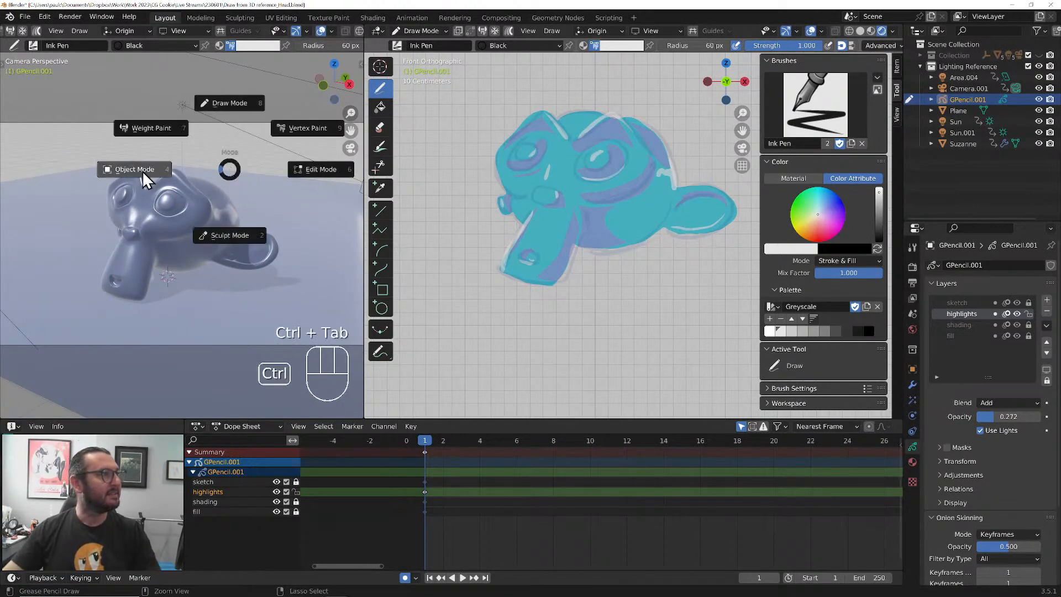
left_click(142, 171)
left_click(224, 62)
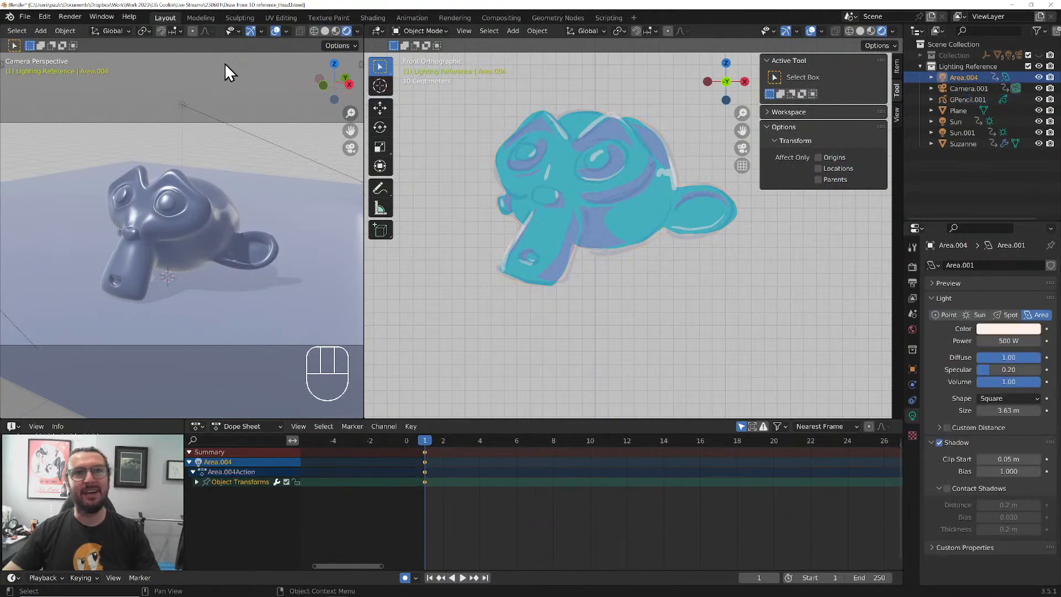
left_click(958, 123)
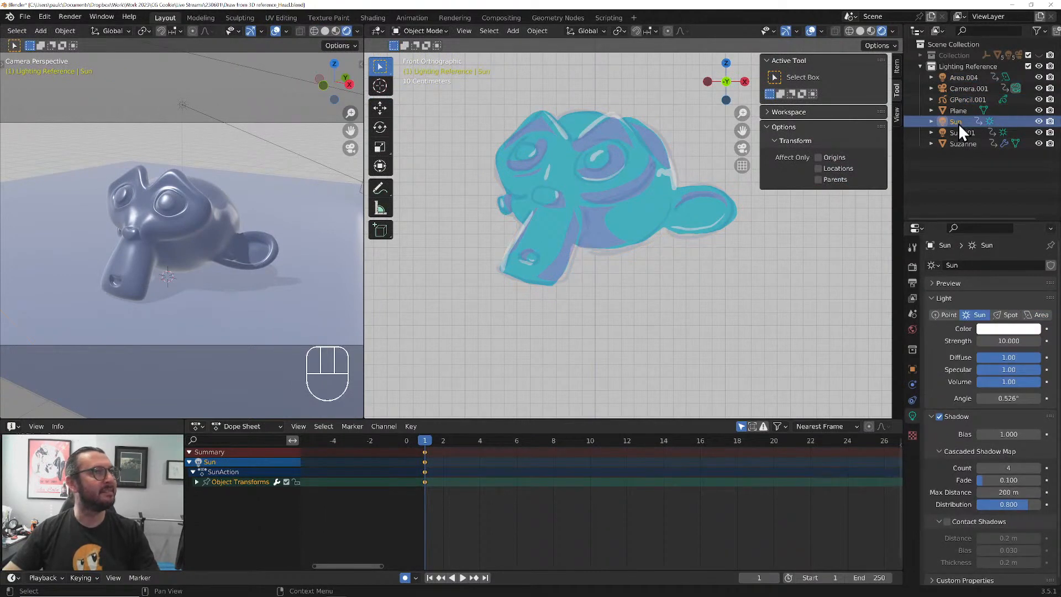
scroll(202, 209, "down", 5)
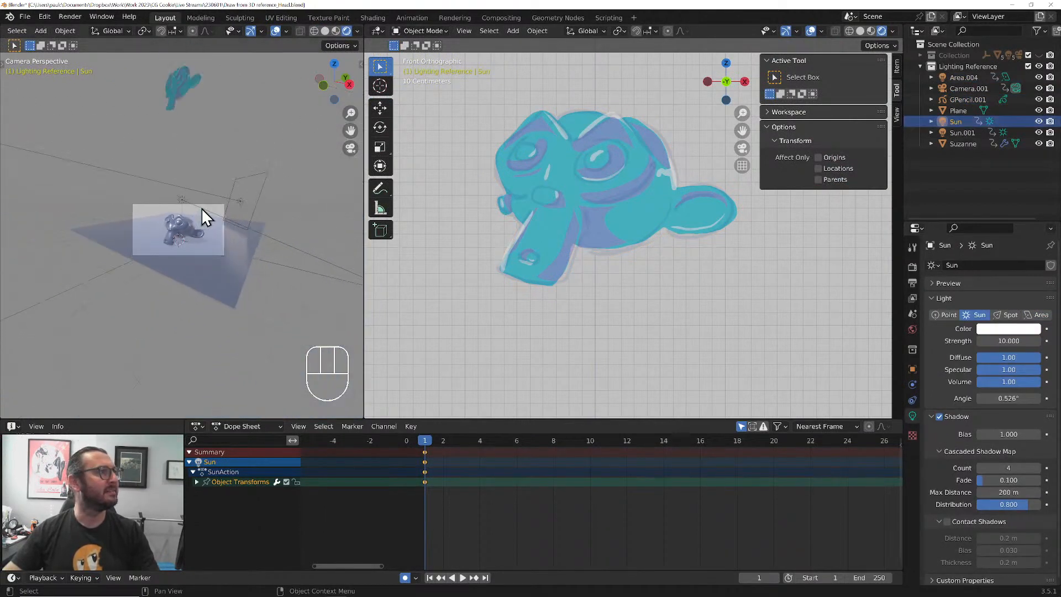
scroll(202, 209, "up", 3)
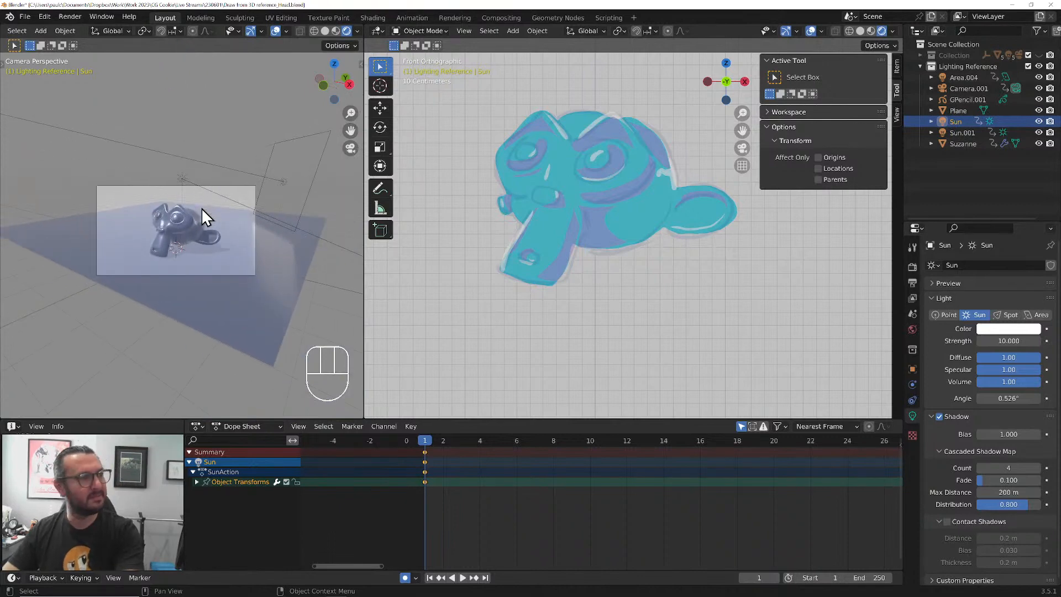
key("KP_7")
middle_click_drag(173, 261, 187, 227, "shift")
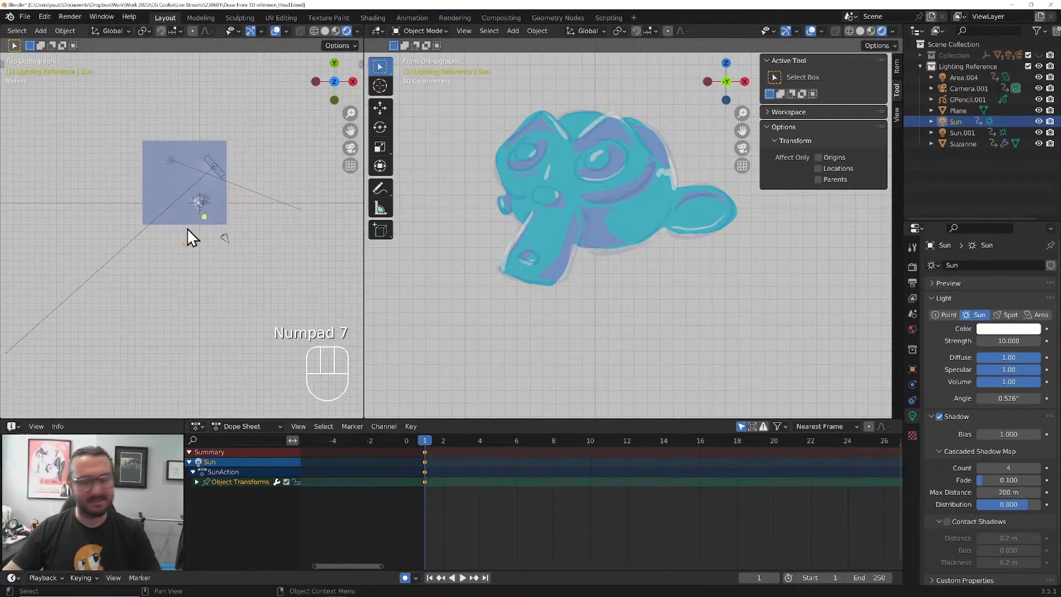
key("KP_0")
scroll(183, 242, "up", 4)
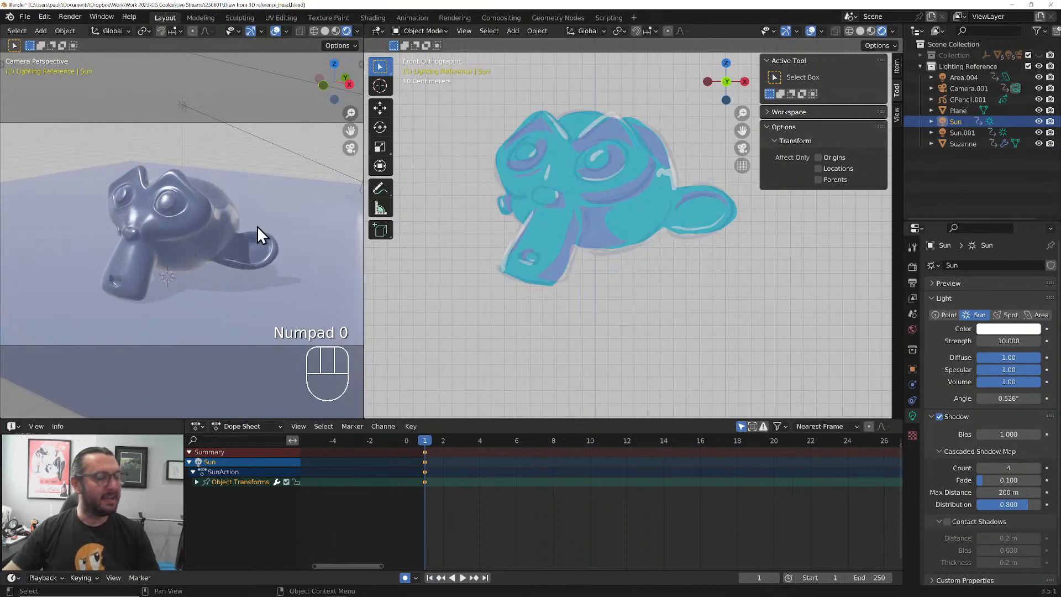
key("r")
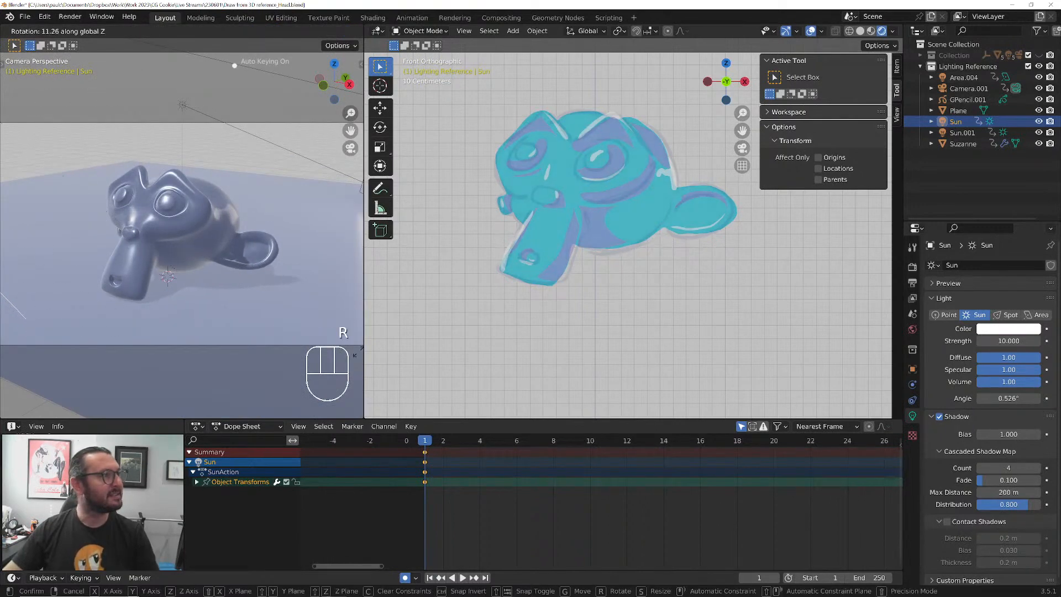
left_click(217, 129)
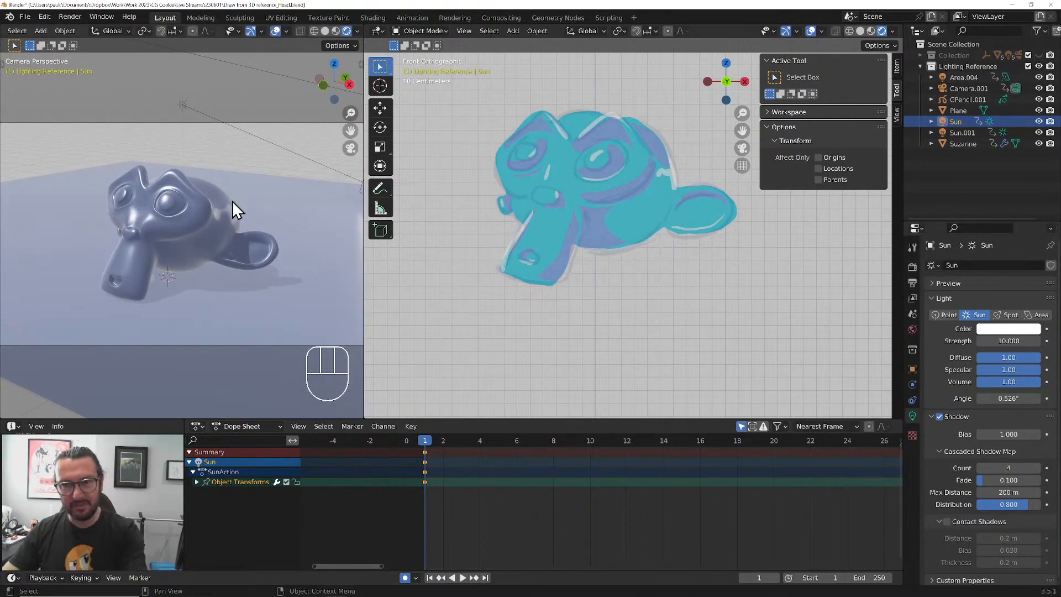
On frame 2, rotate the Sun light 43.2° about the global X axis and about 30° about the global Z axis
key("Right")
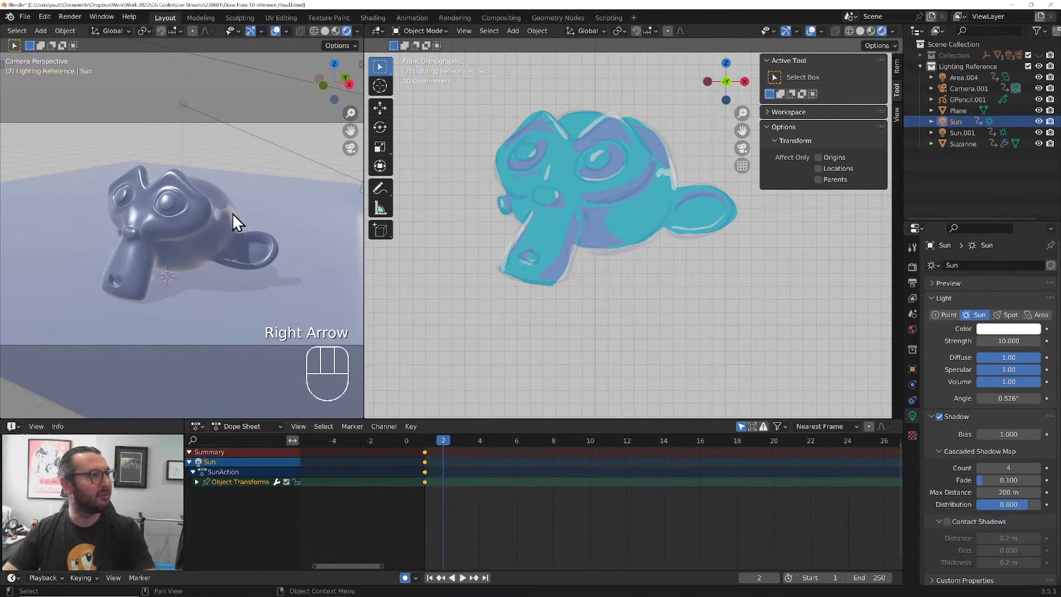
scroll(232, 215, "down", 1)
scroll(232, 214, "down", 2)
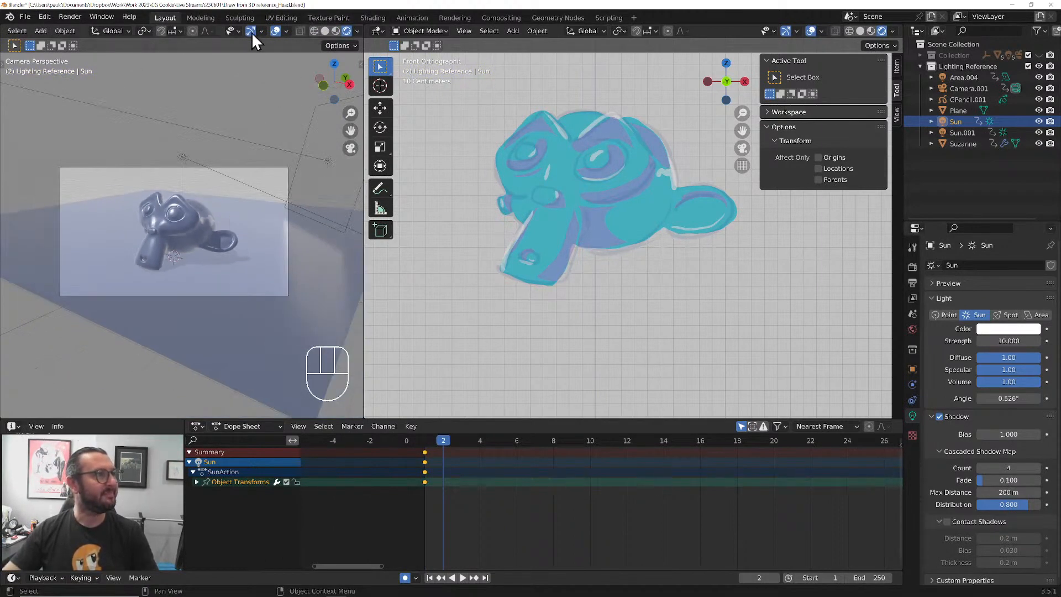
key("r")
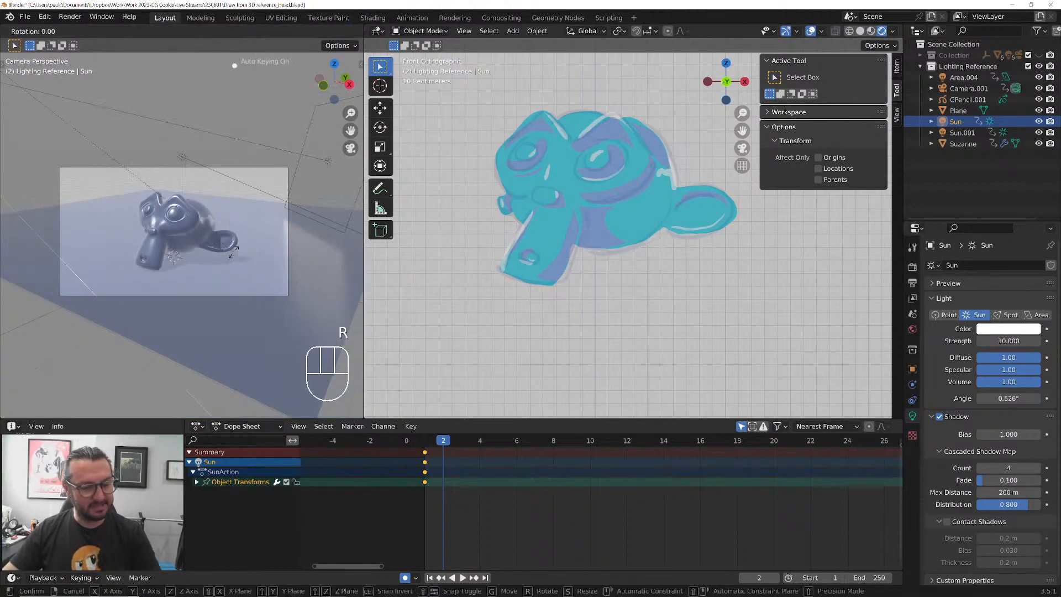
key("x")
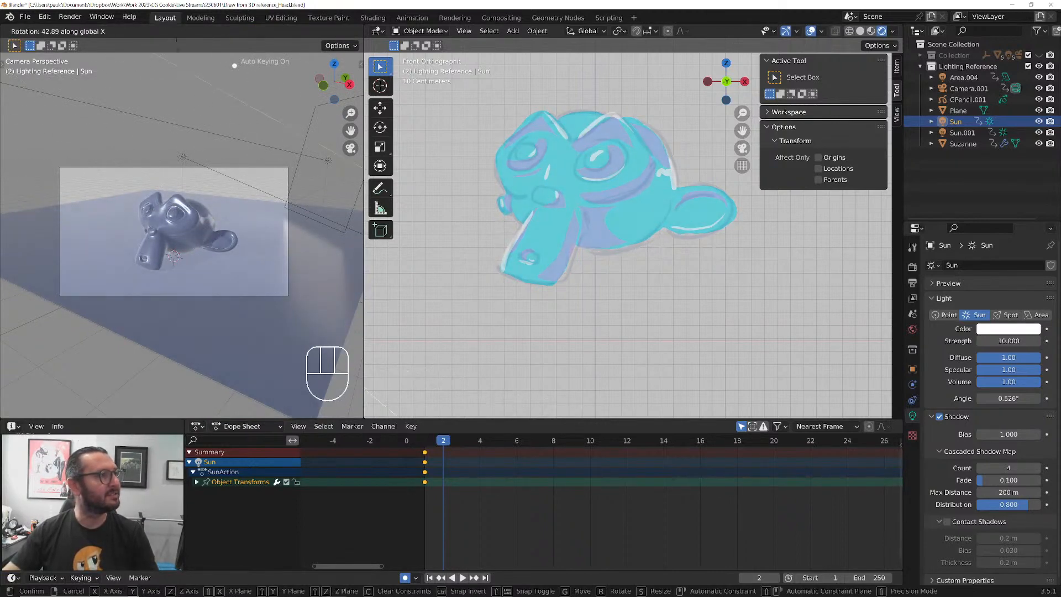
left_click(177, 409)
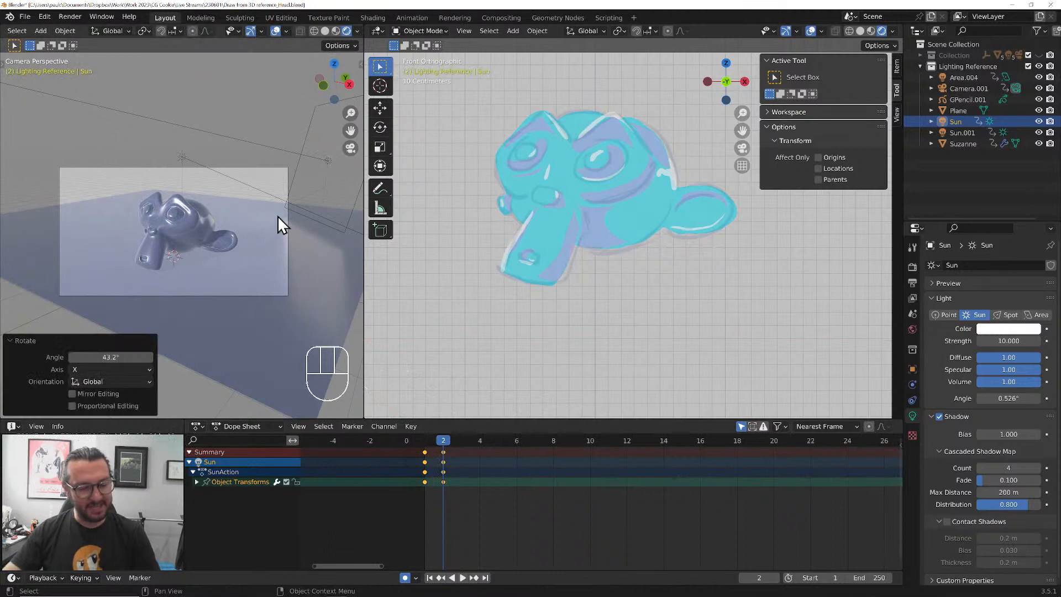
key("r")
key("z")
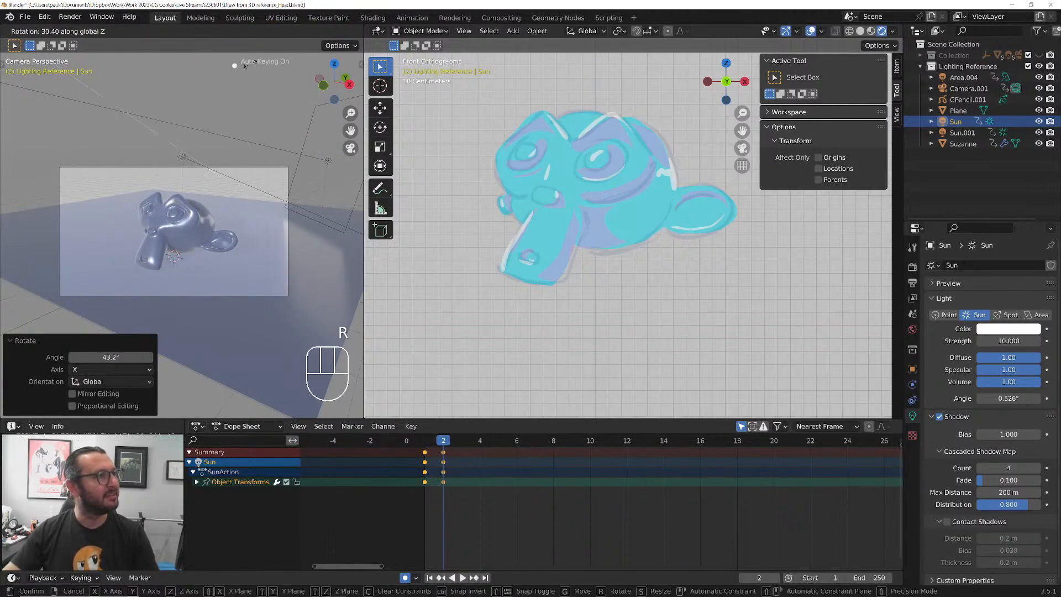
left_click(288, 408)
Select the Sun.001 light, rotate it 21.2° about the global Z axis, and frame the relit monkey head closely
left_click(222, 170)
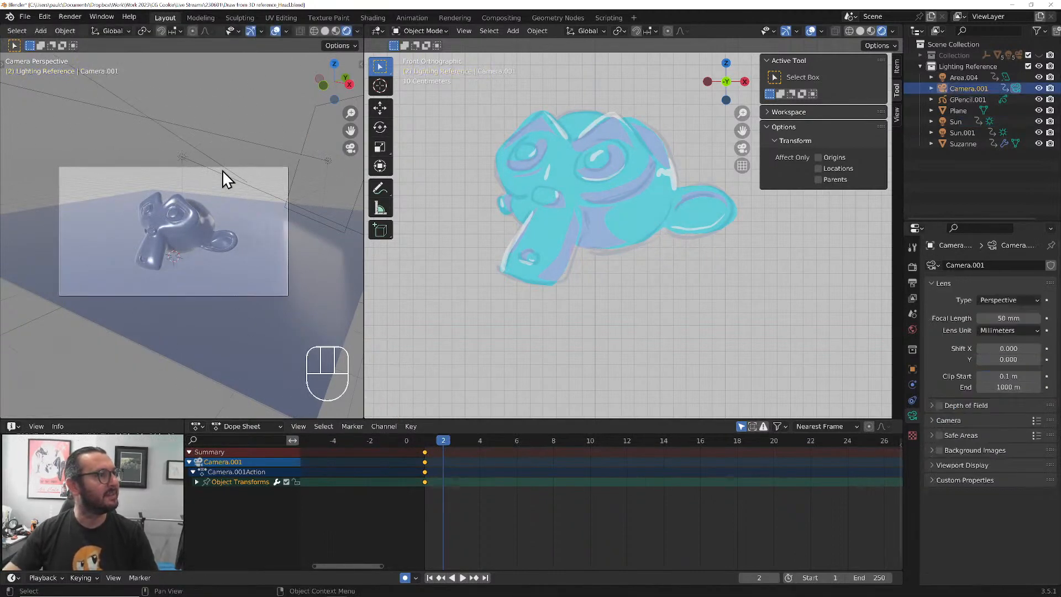
left_click(223, 174)
key("r")
key("z")
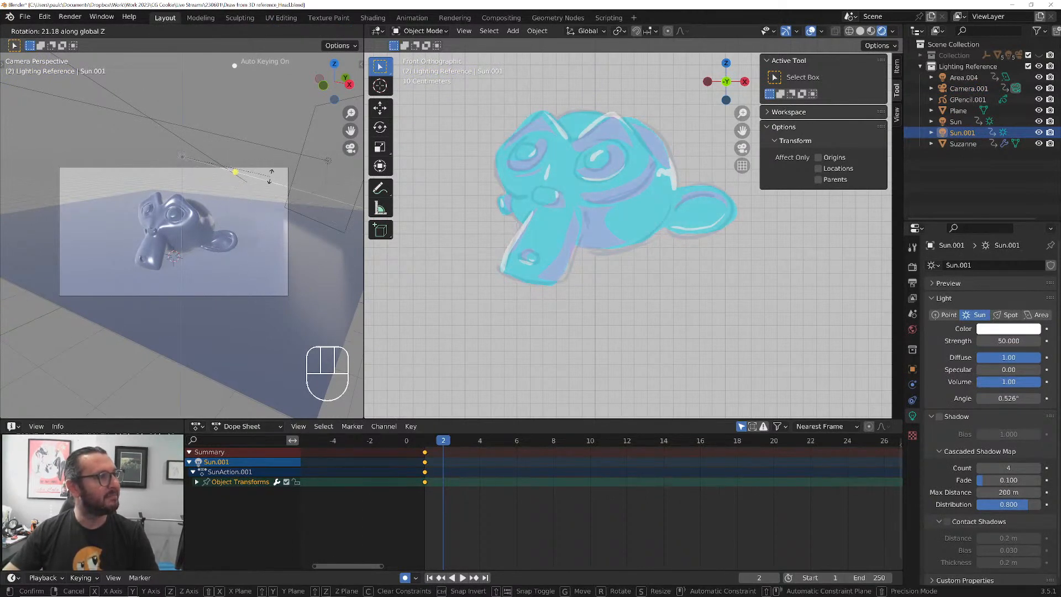
left_click(270, 177)
scroll(158, 253, "up", 4)
scroll(207, 254, "up", 1)
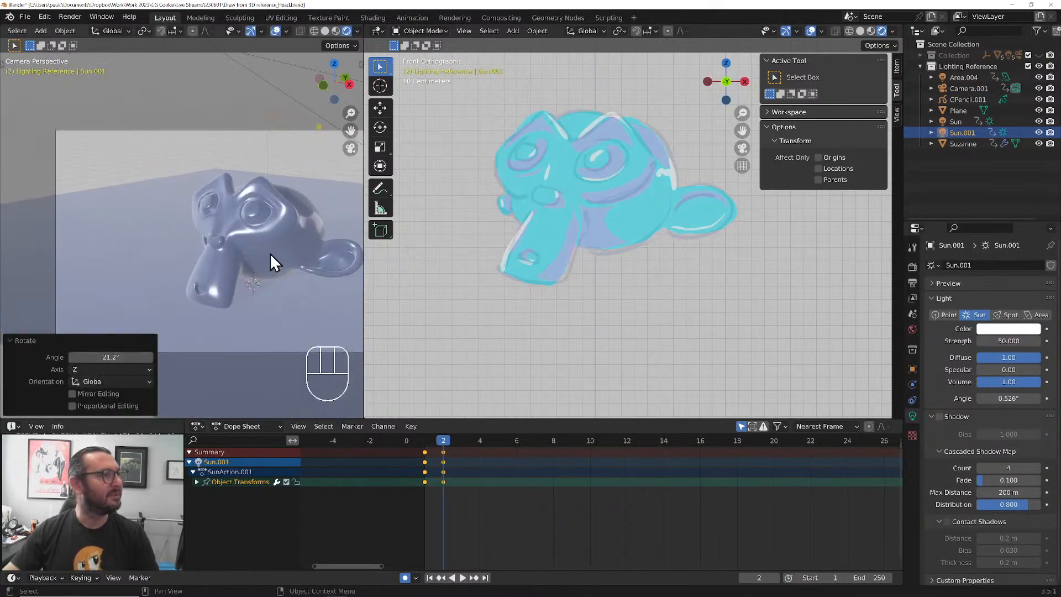
middle_click_drag(270, 252, 234, 235, "shift")
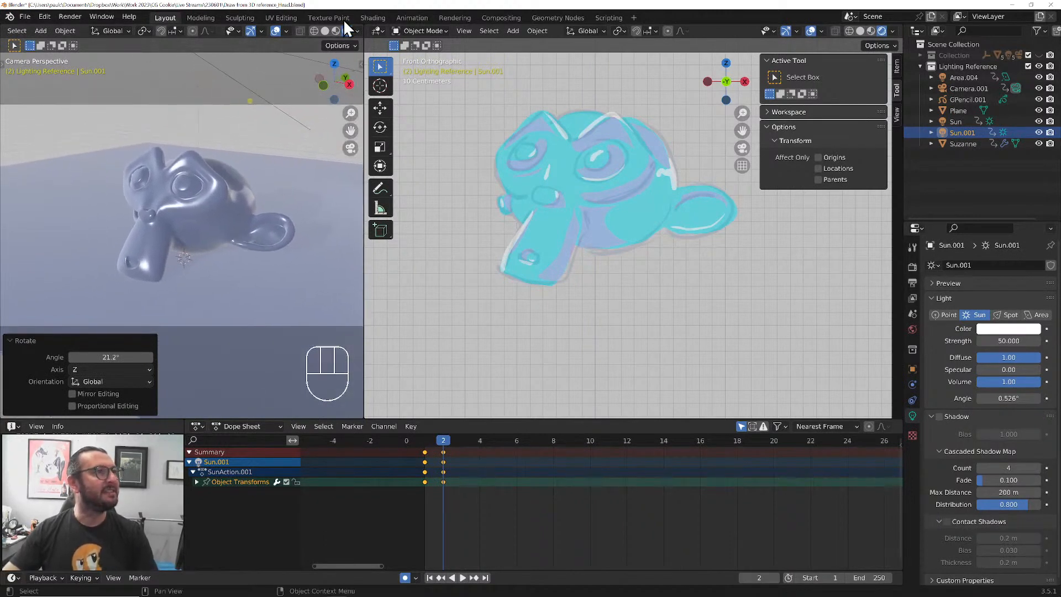
Unlock the shading layer of the GPencil.001 monkey drawing and, in Draw Mode, erase its shading and highlight strokes on frame 2
left_click(276, 32)
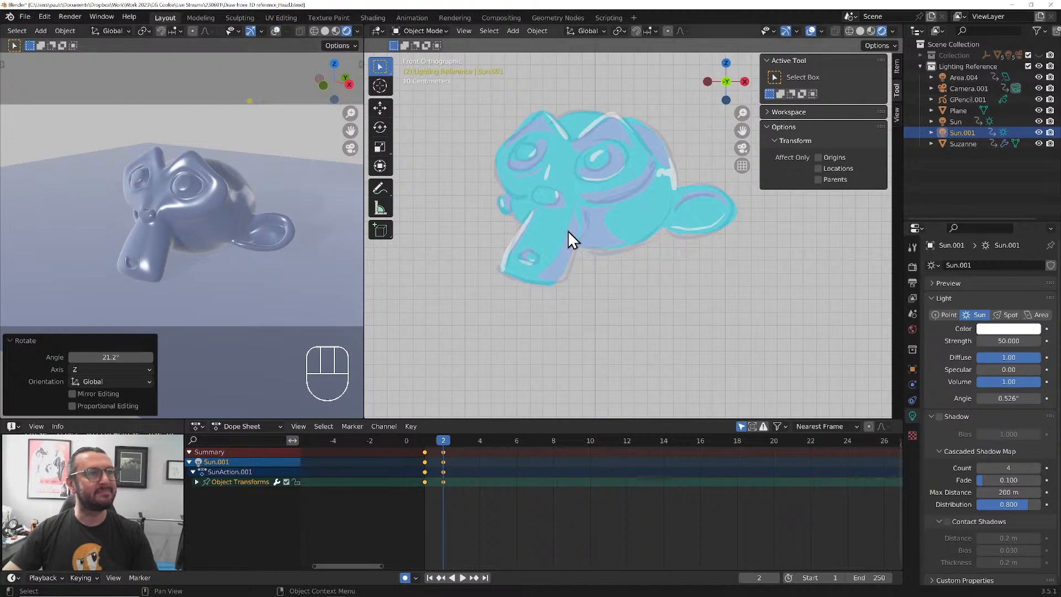
left_click(592, 233)
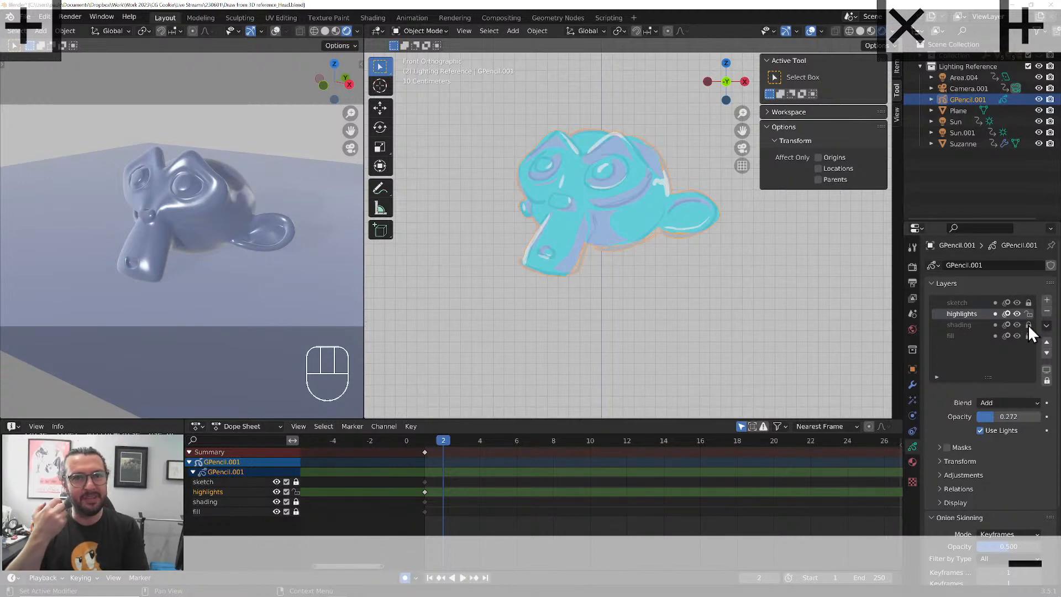
left_click(1028, 325)
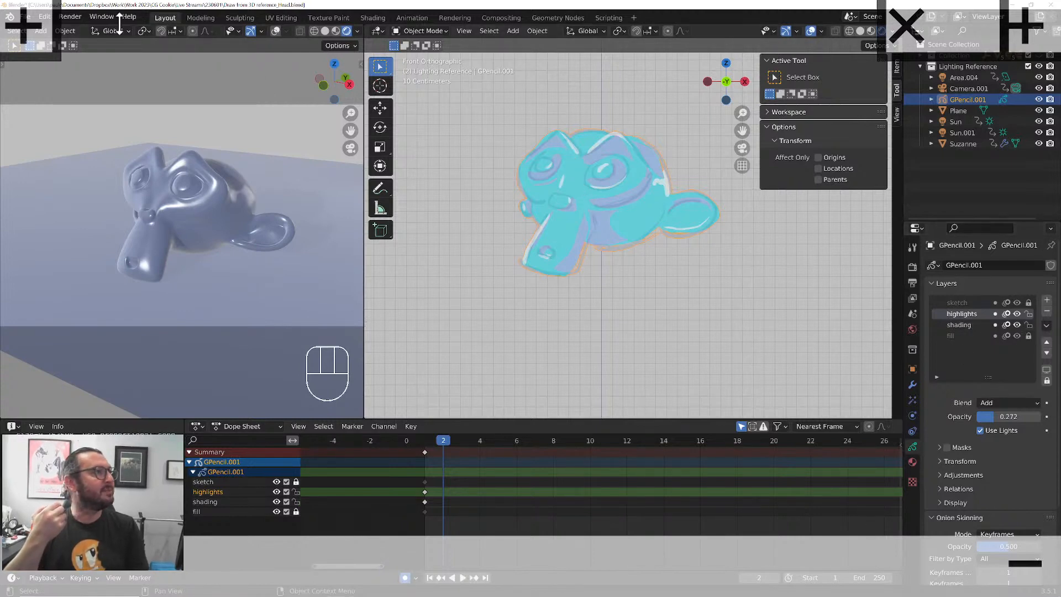
left_click(406, 32)
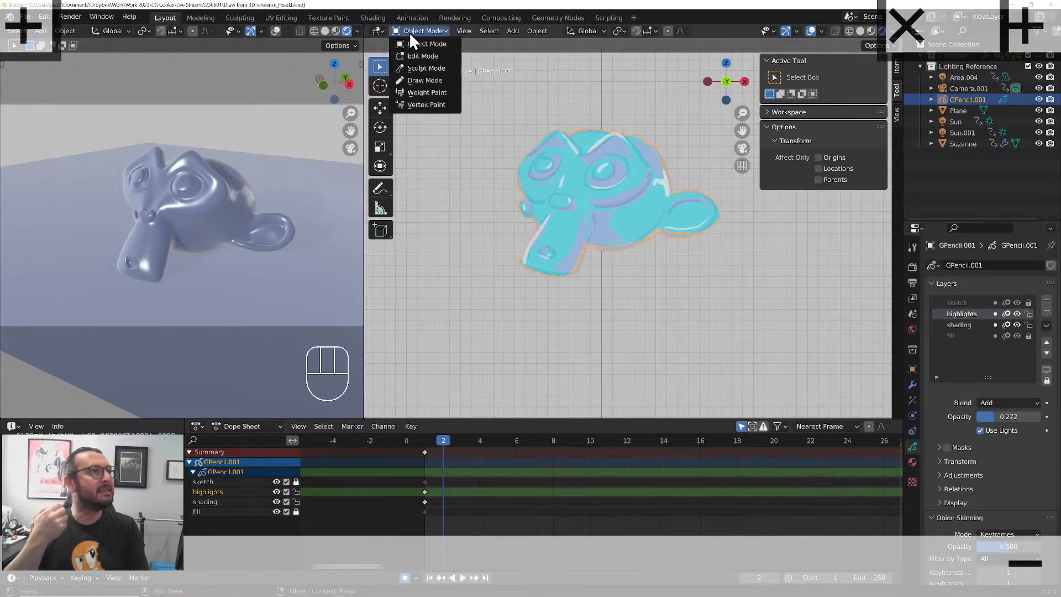
left_click(414, 78)
left_click(381, 126)
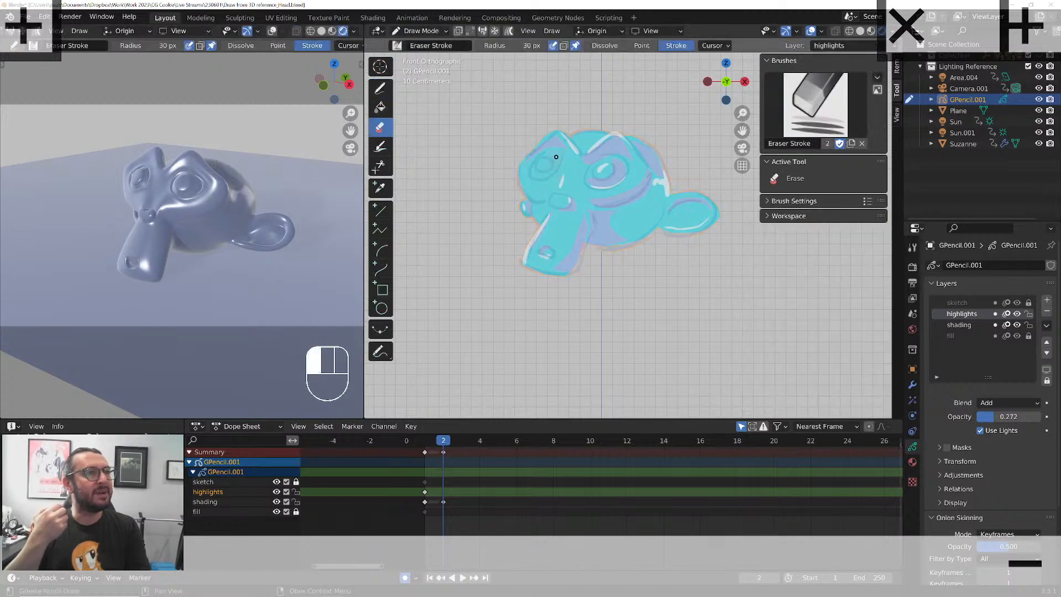
mouse_move(563, 151)
left_mouse_down()
mouse_move(652, 185)
mouse_move(596, 182)
mouse_move(538, 228)
mouse_move(686, 206)
mouse_move(581, 191)
left_mouse_up()
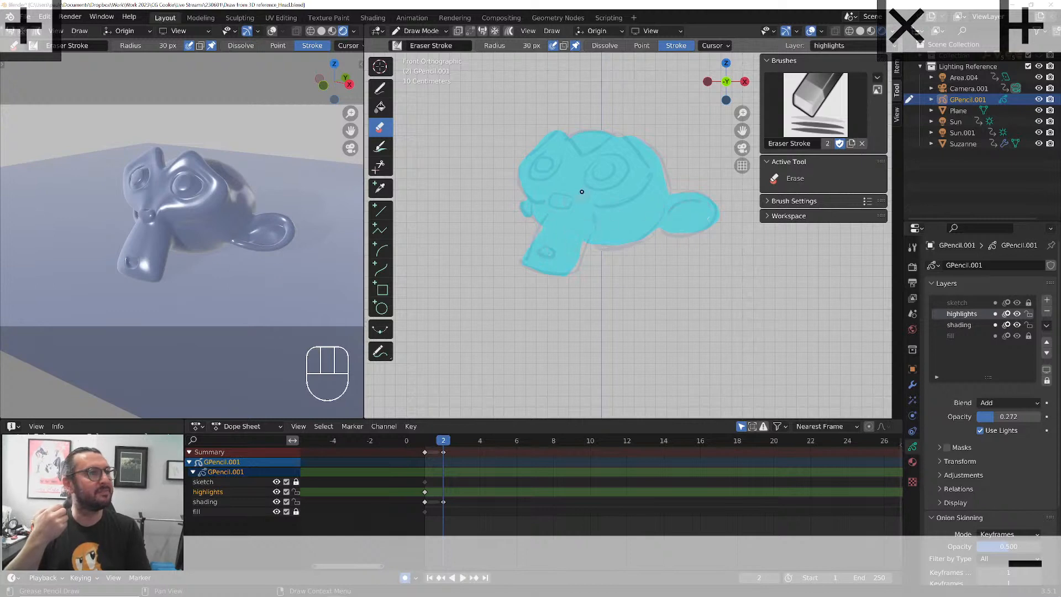
Set up the Draw tool with the fill material and a dark grey palette color, making shading the active layer and locking highlights
left_click(380, 87)
left_click(487, 46)
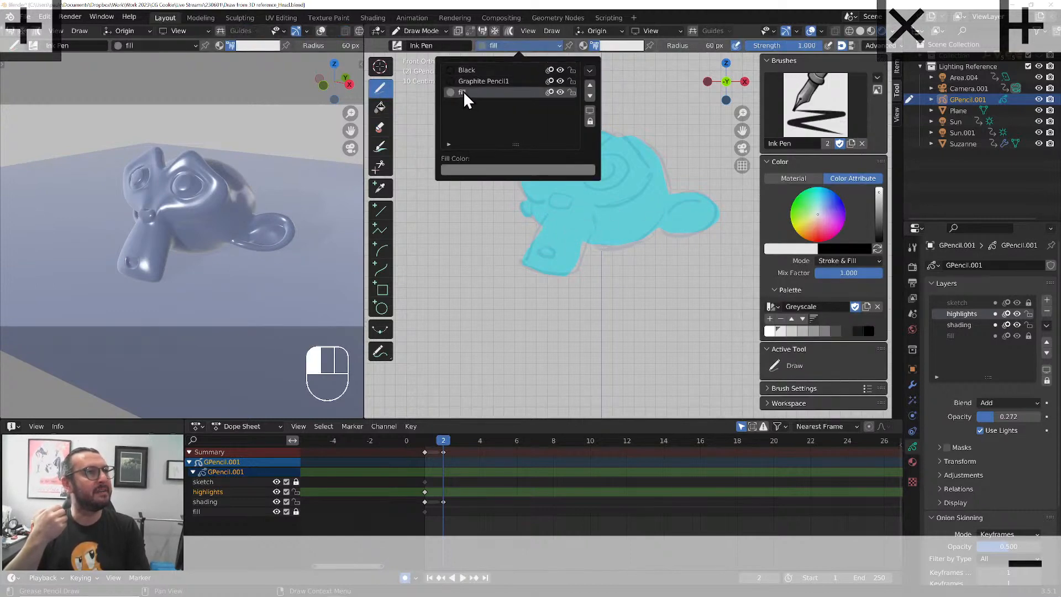
left_click(463, 93)
left_click(986, 326)
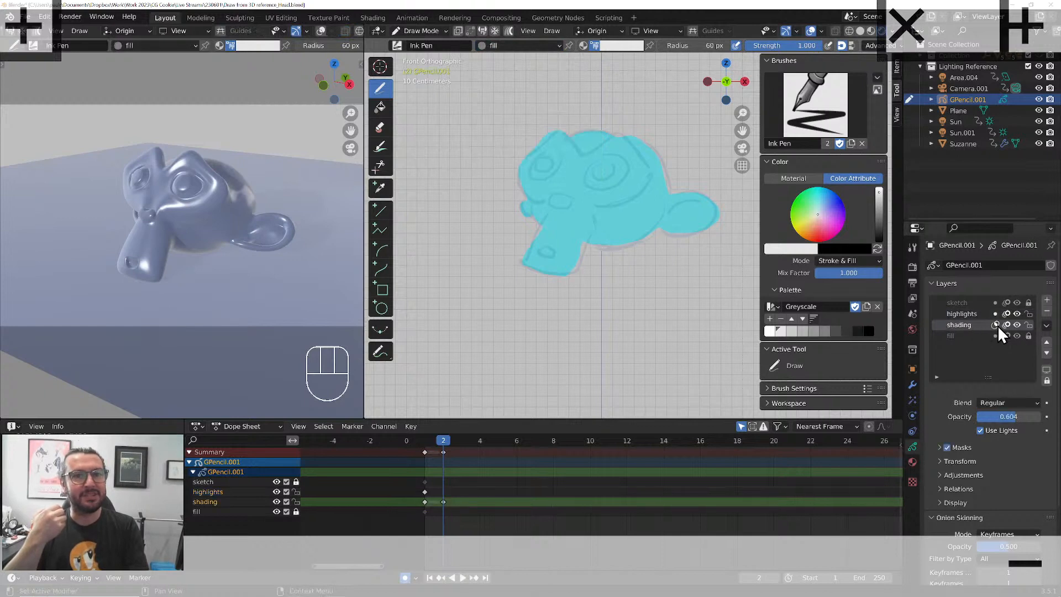
left_click(1028, 313)
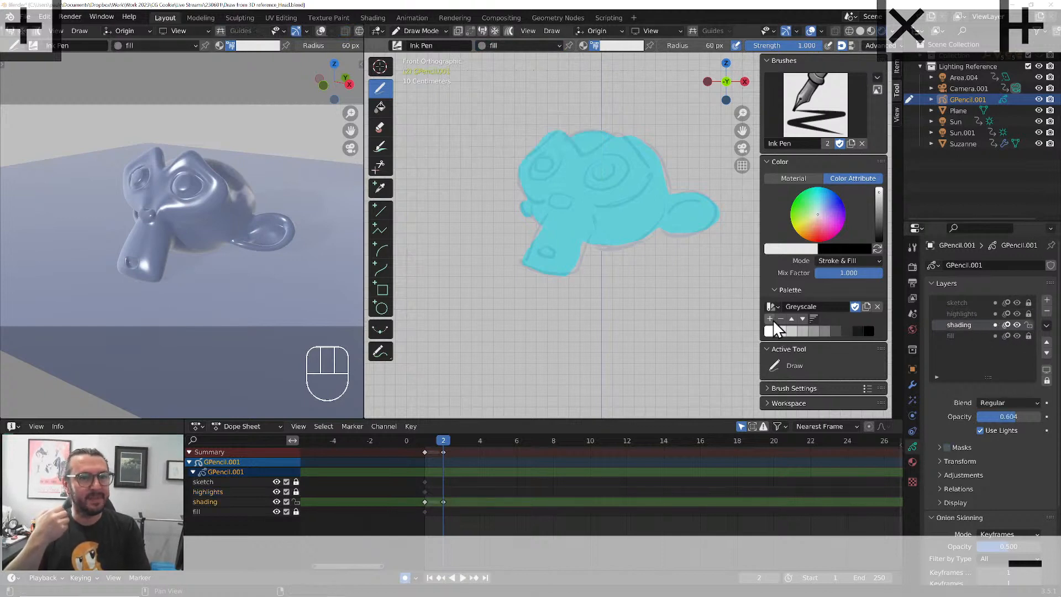
left_click(845, 330)
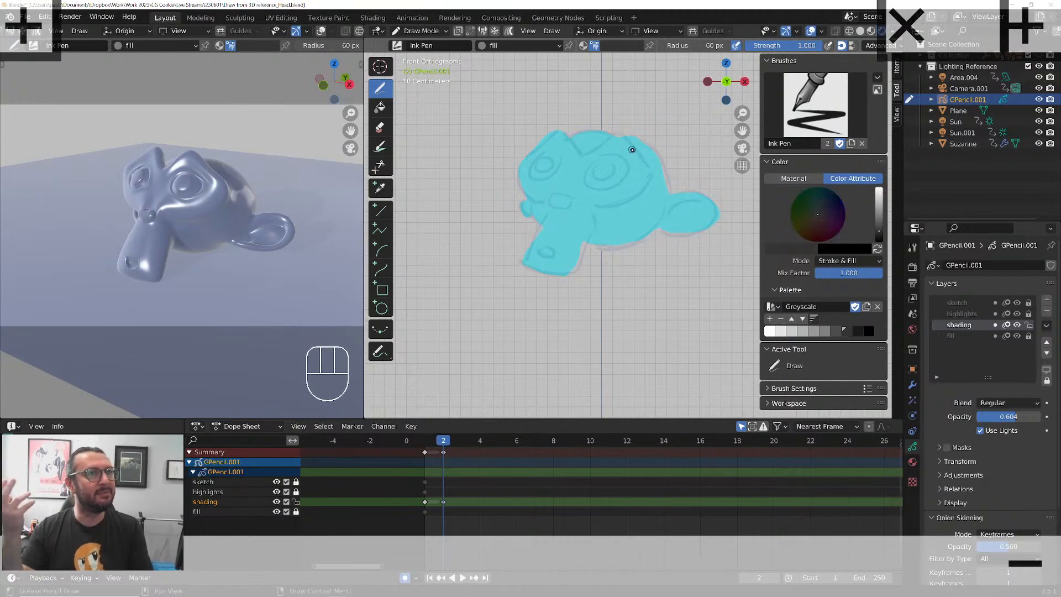
Draw dark shading shapes on the monkey head's back edge, eye sockets, brow, inner ear, jaw underside, and the snout's tip and shadow side
left_click_drag(633, 144, 641, 154)
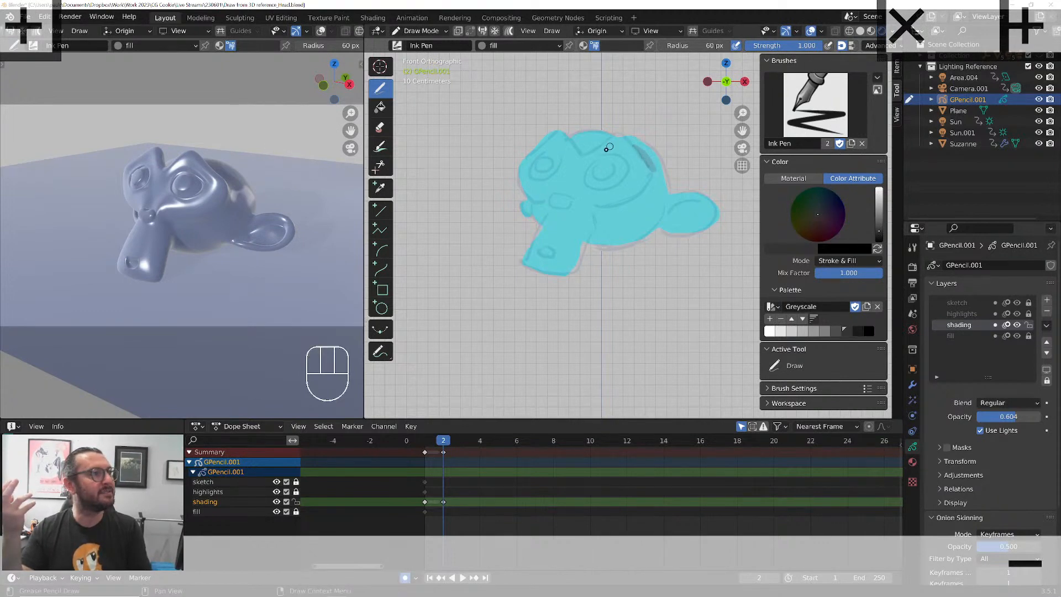
mouse_move(594, 184)
left_mouse_down()
mouse_move(616, 164)
mouse_move(595, 191)
mouse_move(594, 246)
mouse_move(594, 224)
left_mouse_up()
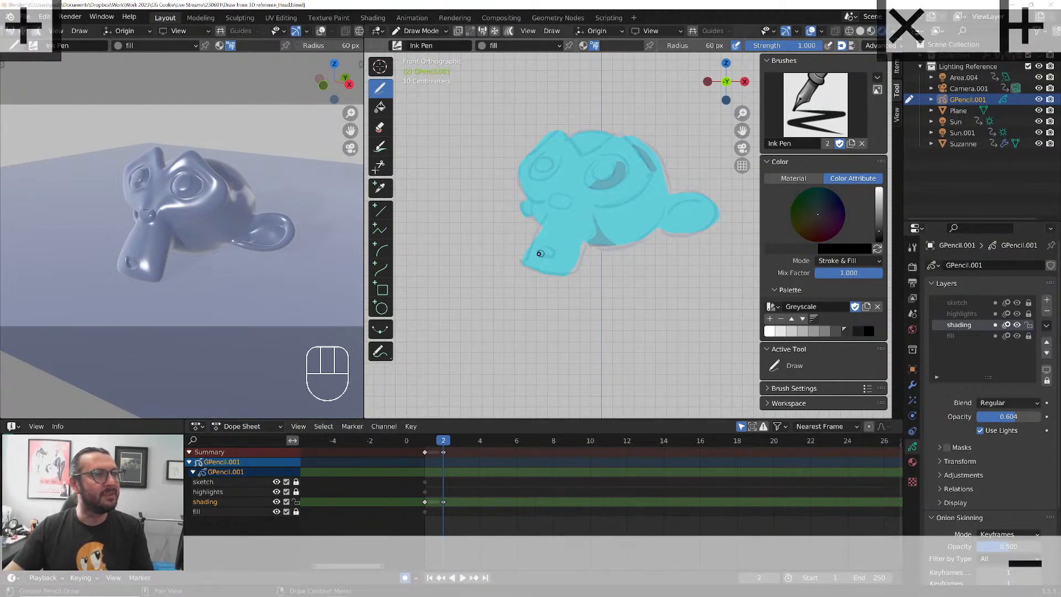
left_click_drag(544, 247, 542, 249)
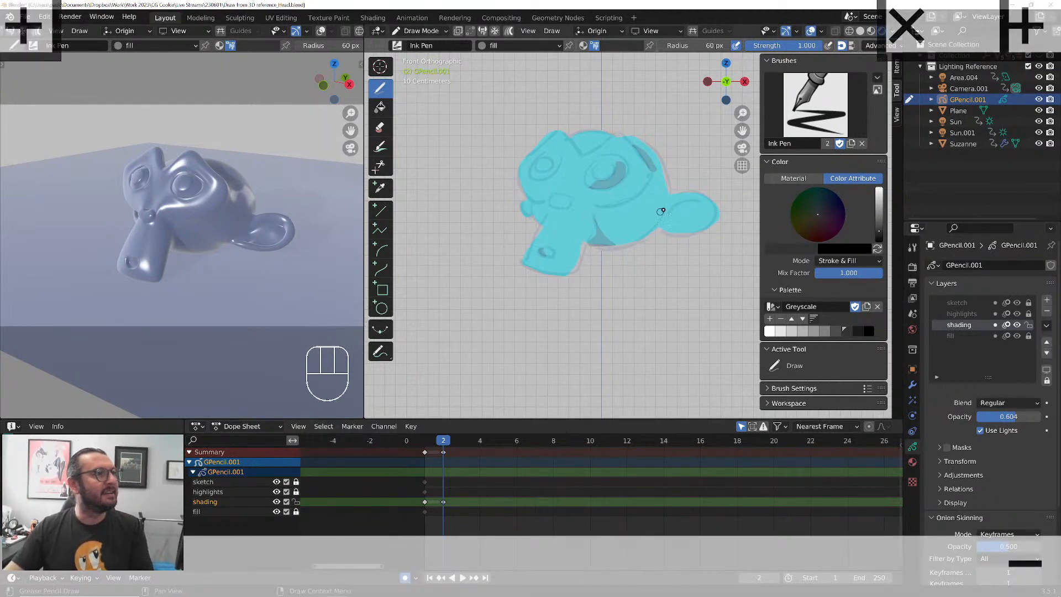
mouse_move(669, 201)
left_mouse_down()
mouse_move(711, 204)
mouse_move(669, 214)
left_mouse_up()
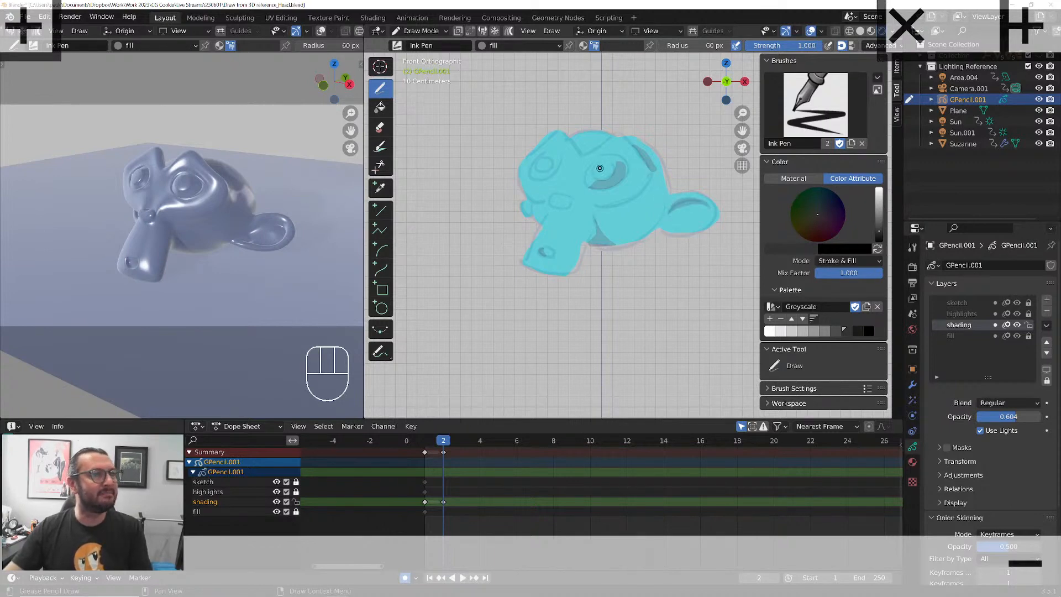
mouse_move(549, 162)
left_mouse_down()
mouse_move(539, 173)
mouse_move(571, 149)
mouse_move(565, 134)
left_mouse_up()
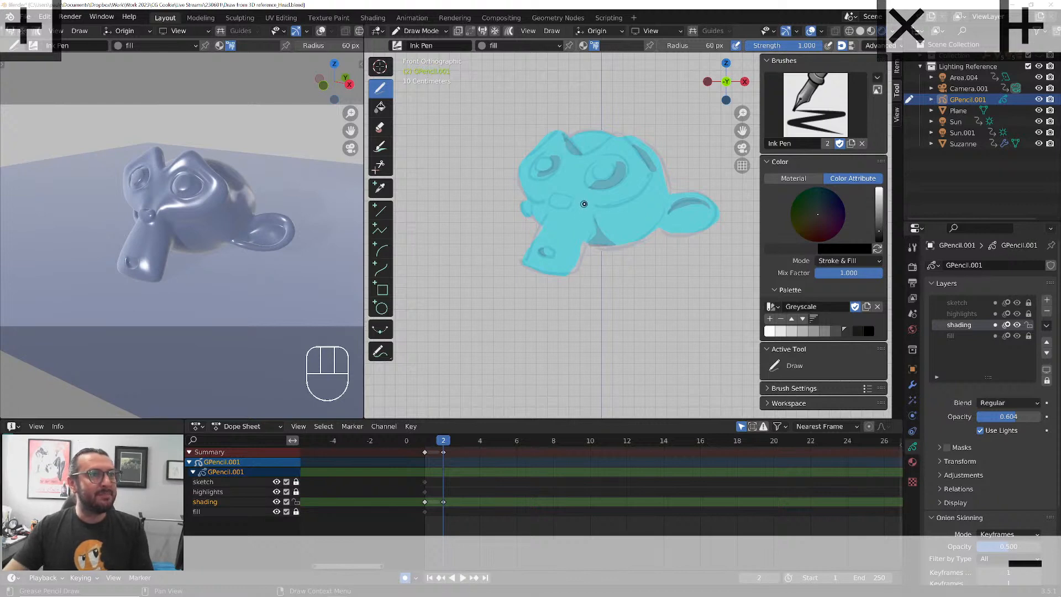
left_click_drag(584, 207, 570, 271)
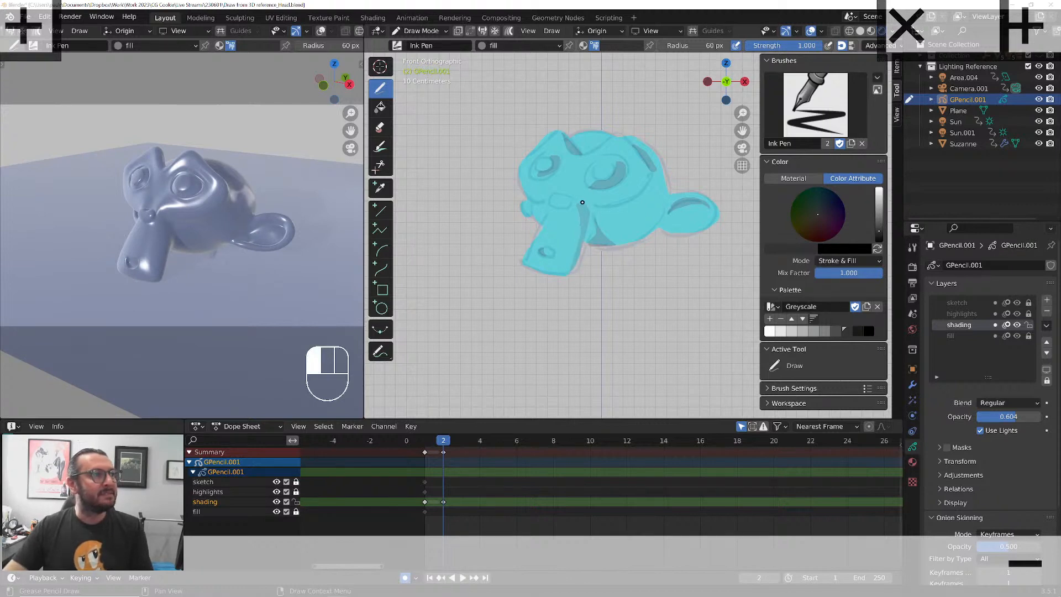
mouse_move(572, 206)
left_mouse_down()
mouse_move(560, 197)
mouse_move(569, 200)
left_mouse_up()
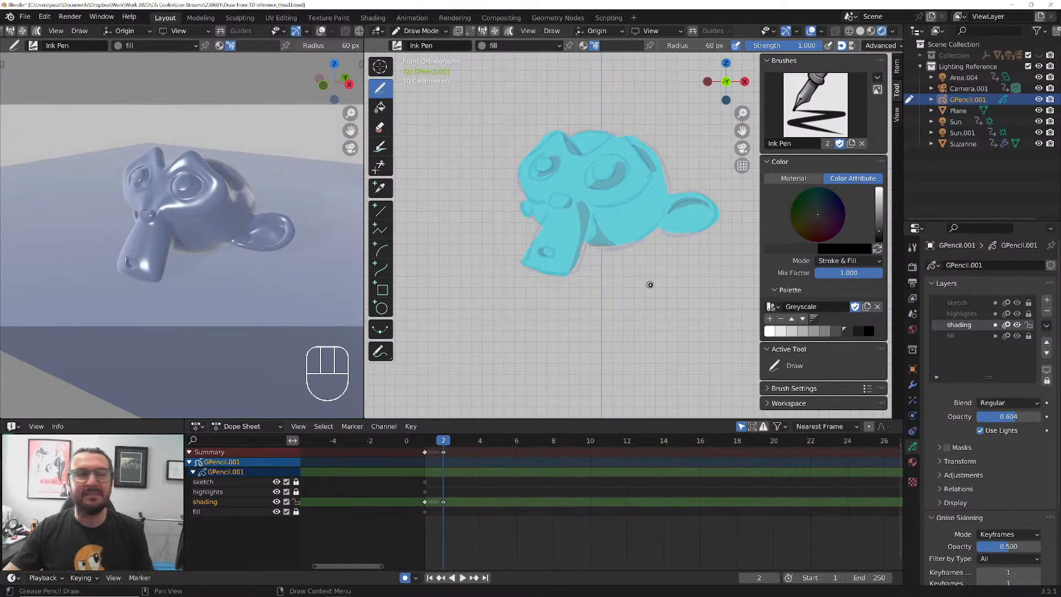
Switch to Windows Magnifier, open its settings window, move that window off the drawing, and minimize Magnifier
mouse_move(212, 594)
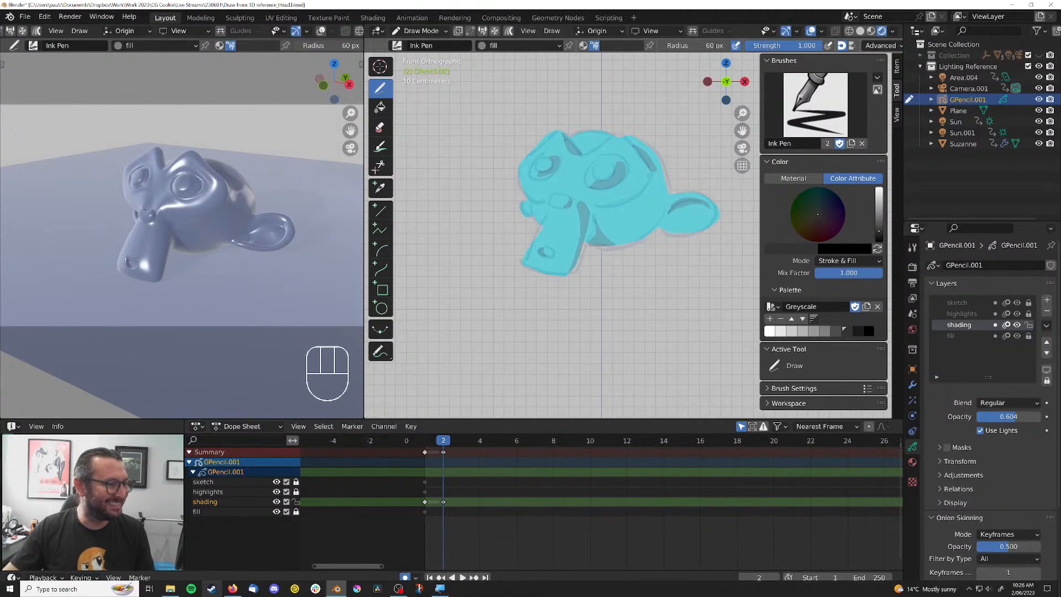
left_click(439, 589)
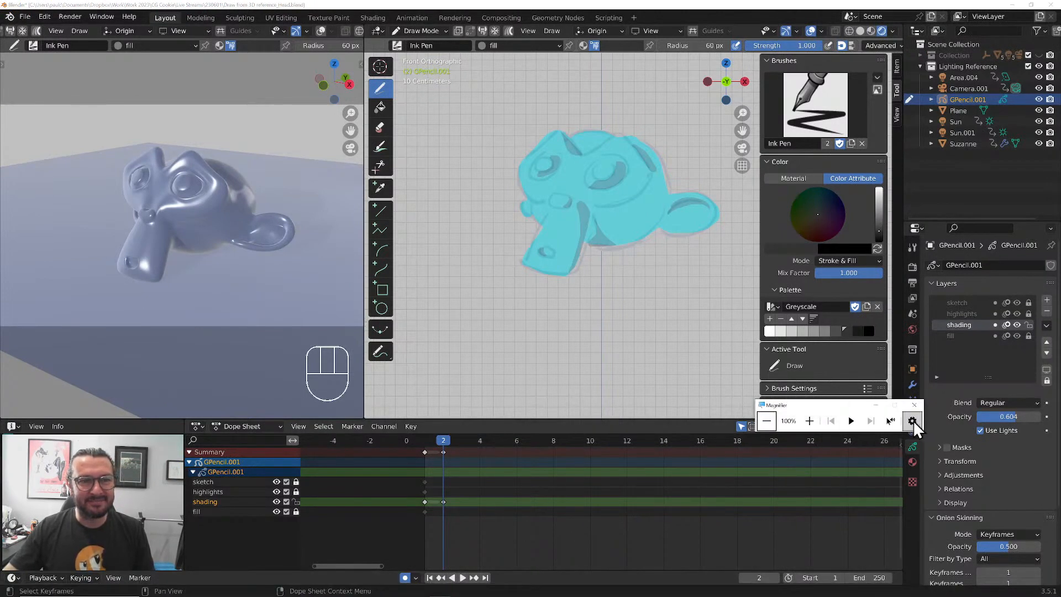
left_click(912, 422)
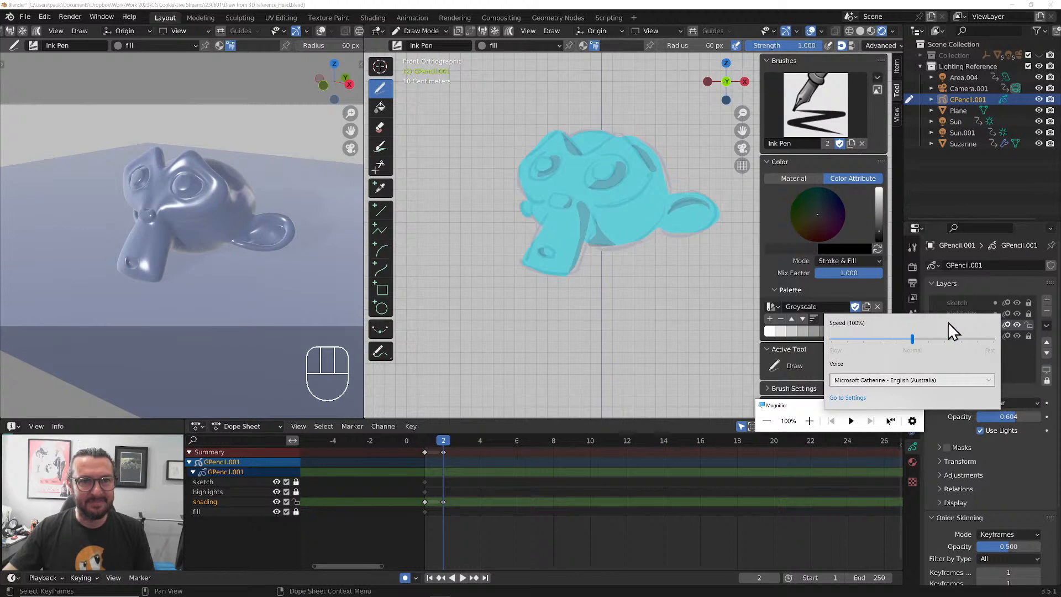
left_click(848, 397)
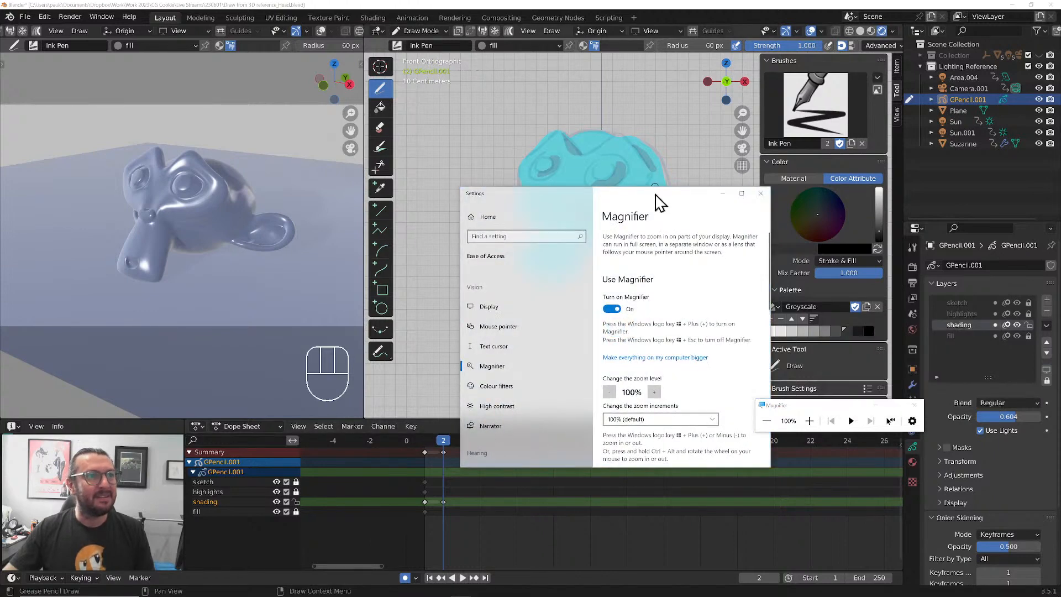
left_click_drag(655, 195, 1060, 239)
left_click(879, 406)
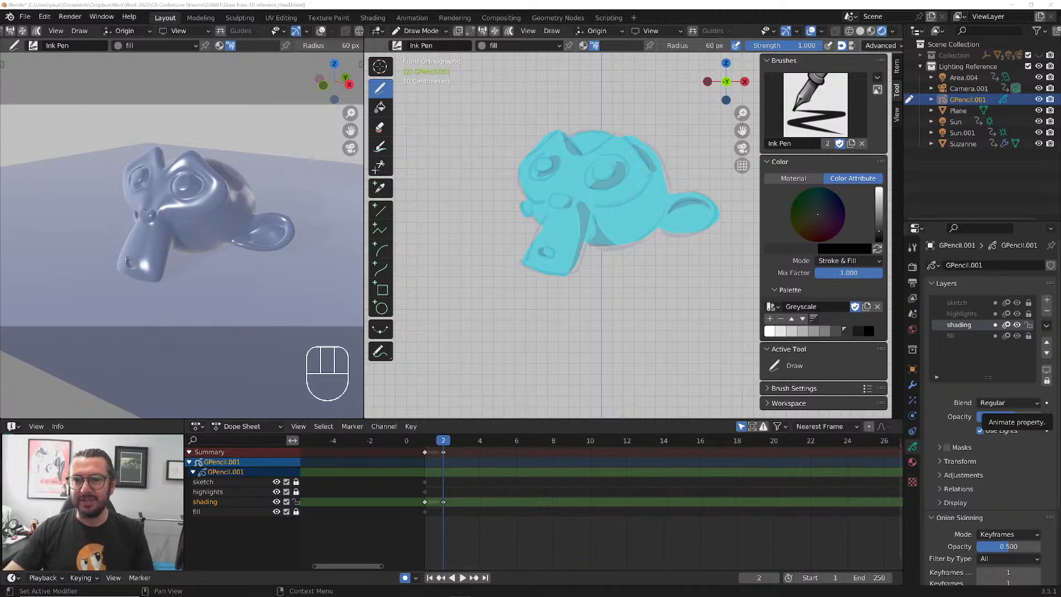
Exclude the Lighting Reference collection, enable the anime head's Collection, and look through its Camera as the active scene camera
left_click(1027, 65)
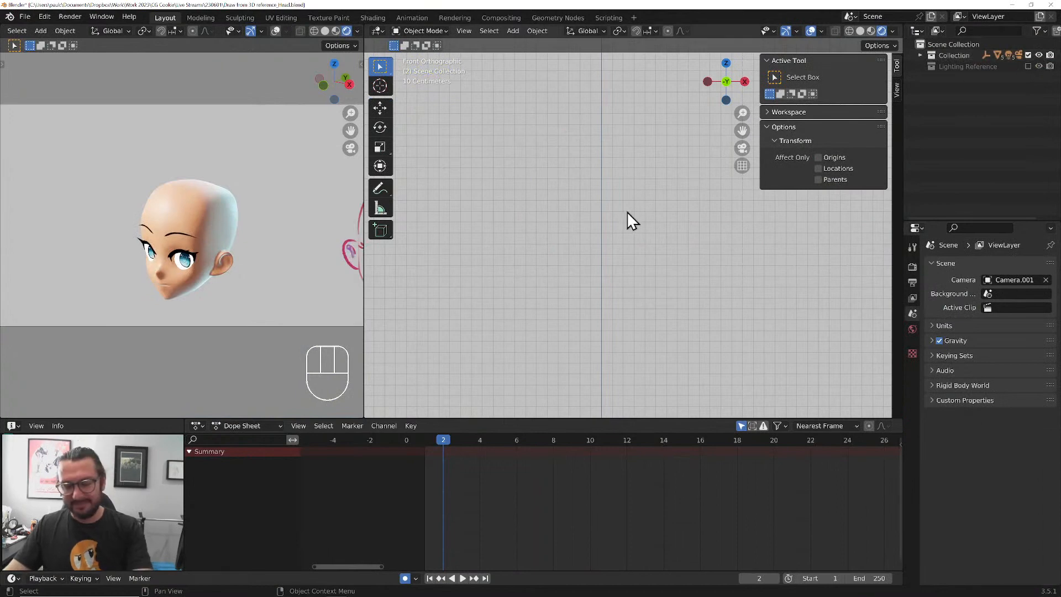
left_click(918, 54)
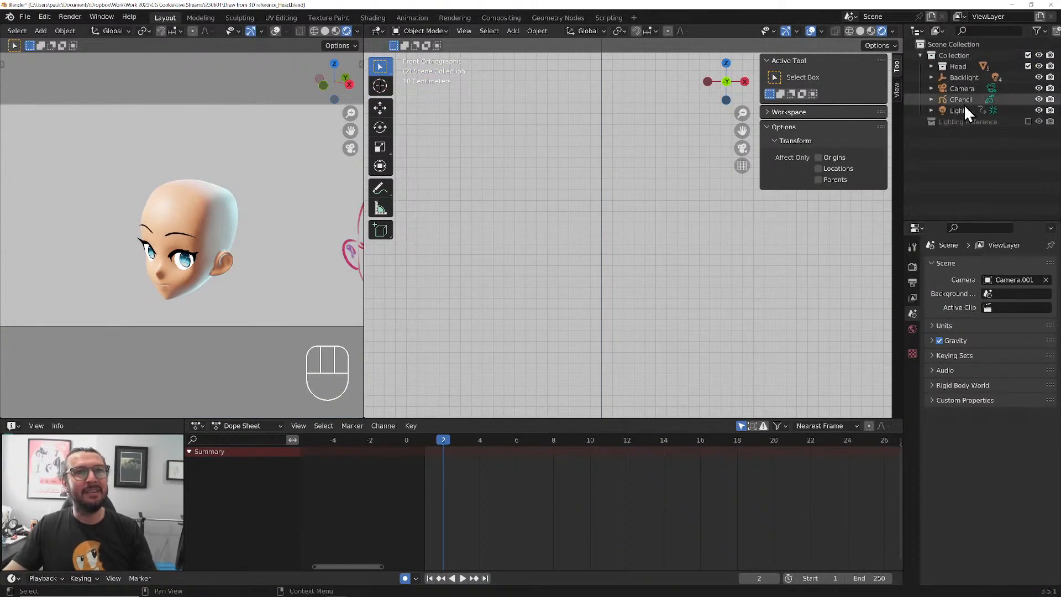
left_click(962, 88)
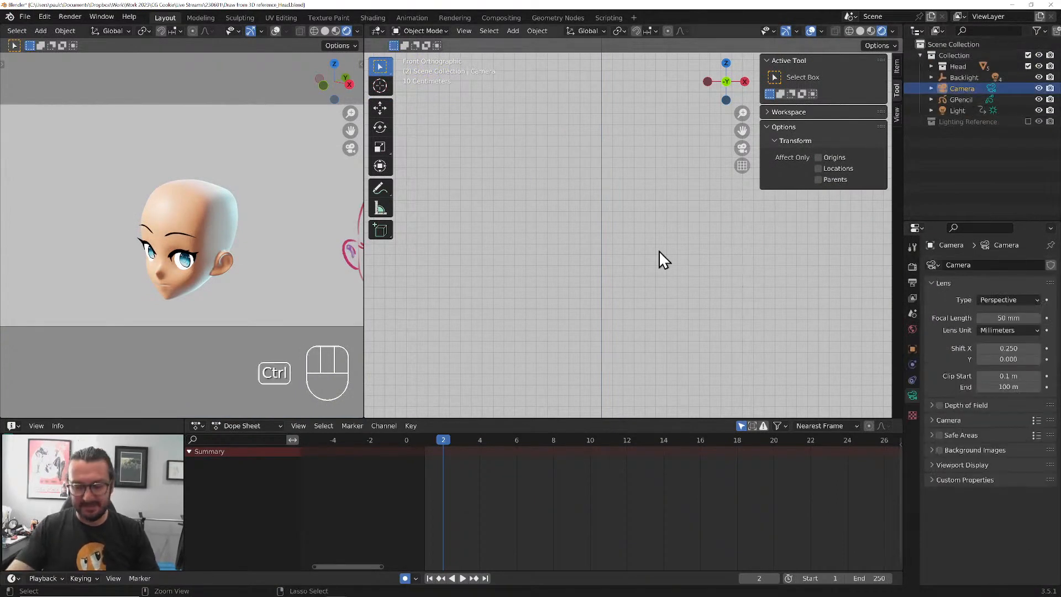
key("ctrl+KP_0")
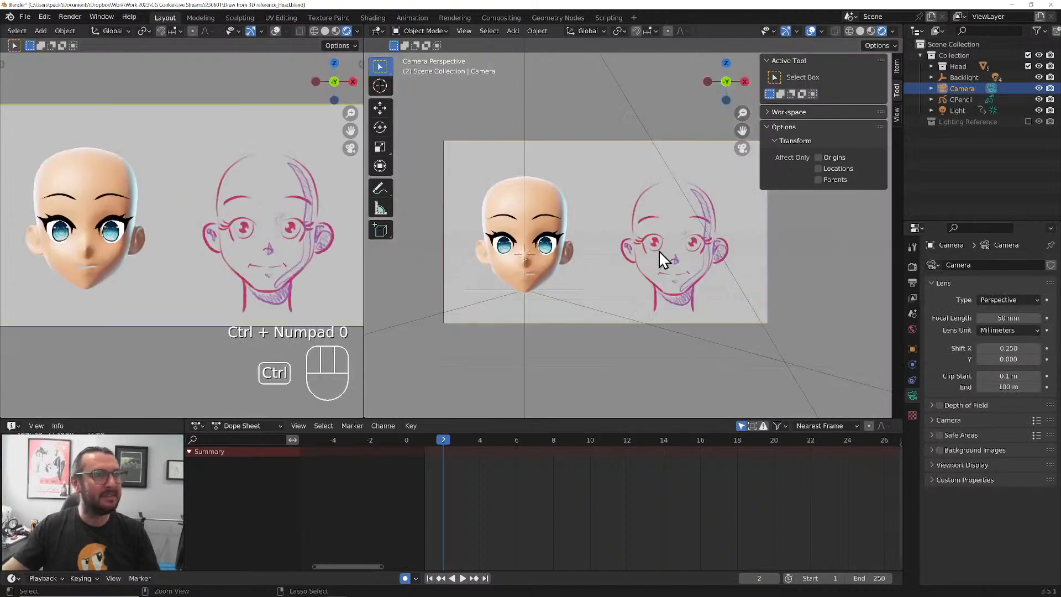
Join the two 3D viewports into one large camera view of the anime head and its sketch
right_click(364, 268)
left_click(364, 267)
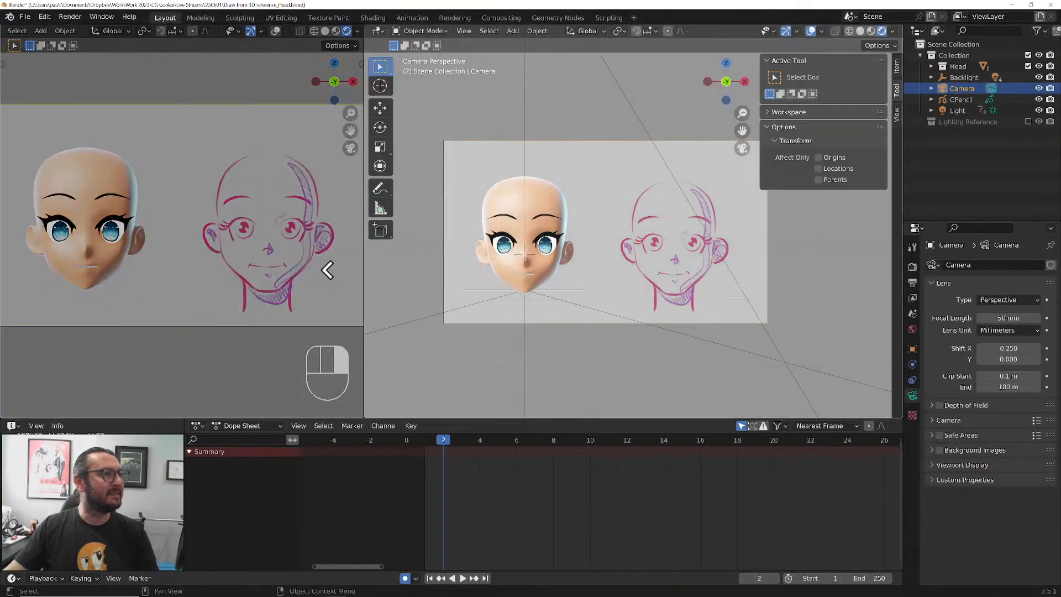
left_click(327, 265)
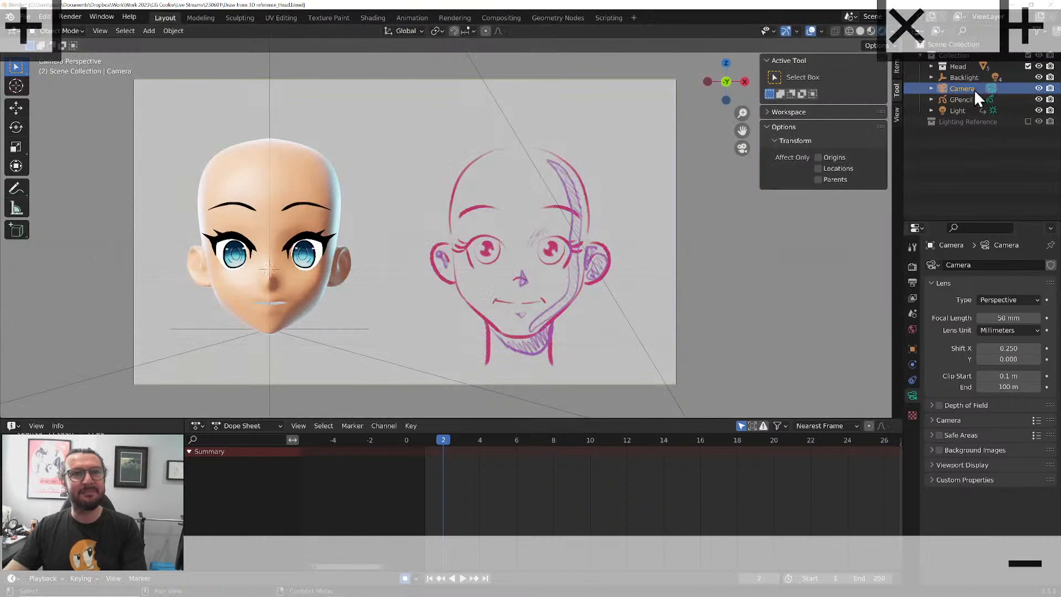
Select the GPencil face drawing, make Sketch its active layer, hide the Shading layer, and briefly show the Text layer
left_click(960, 102)
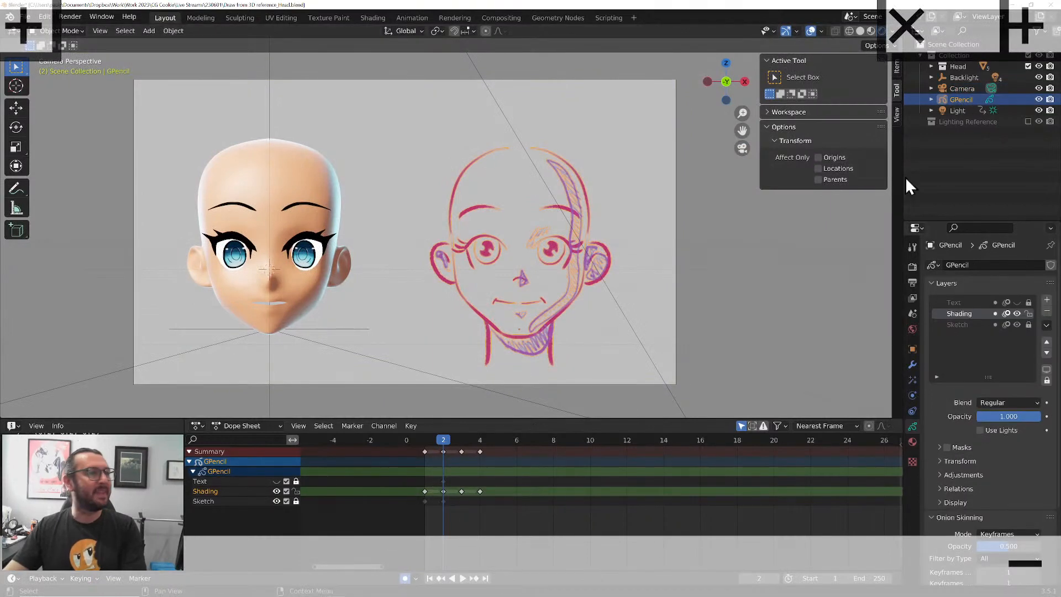
left_click(961, 326)
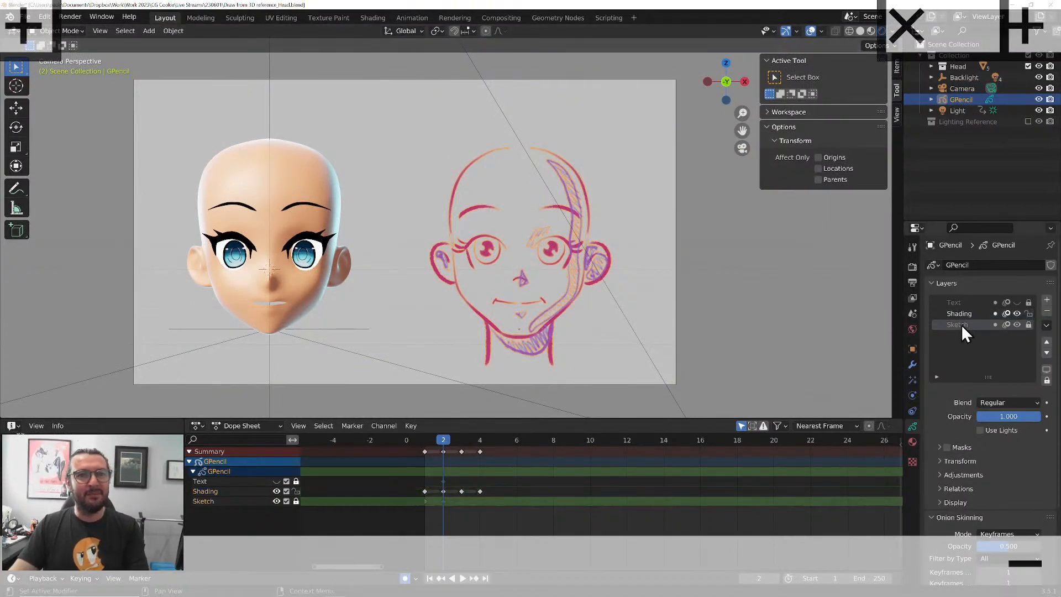
left_click(1017, 314)
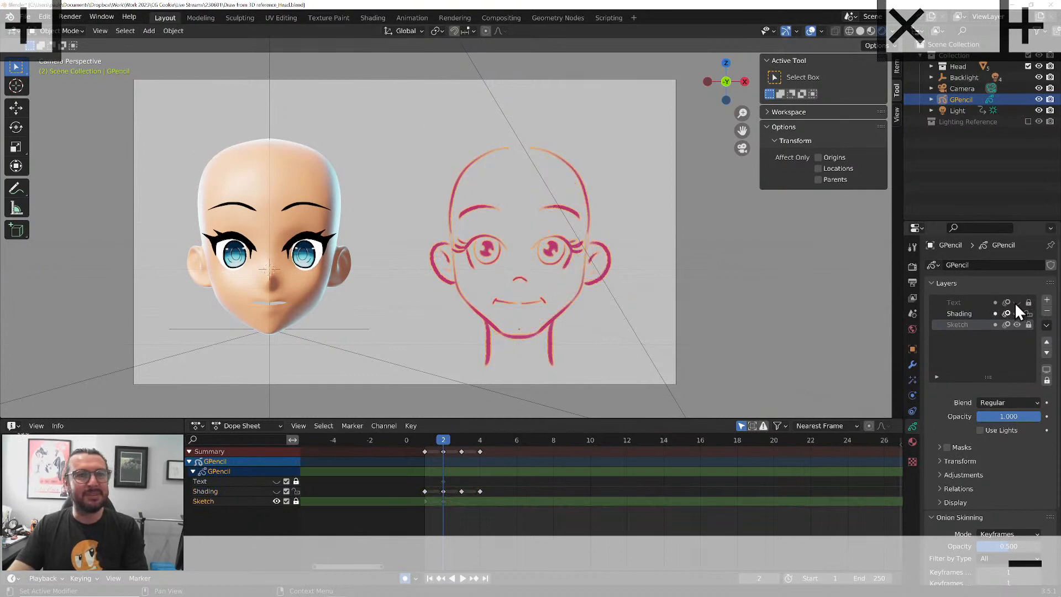
left_click(1016, 302)
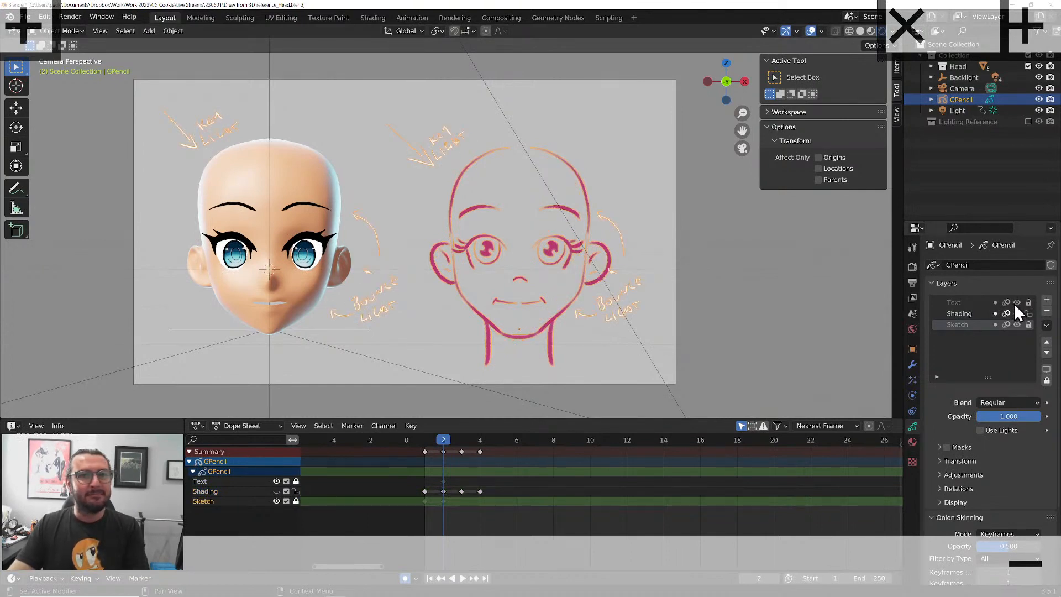
left_click(1016, 302)
Add a layer named "fill" above the Sketch layer and lock the Shading layer
left_click(1046, 300)
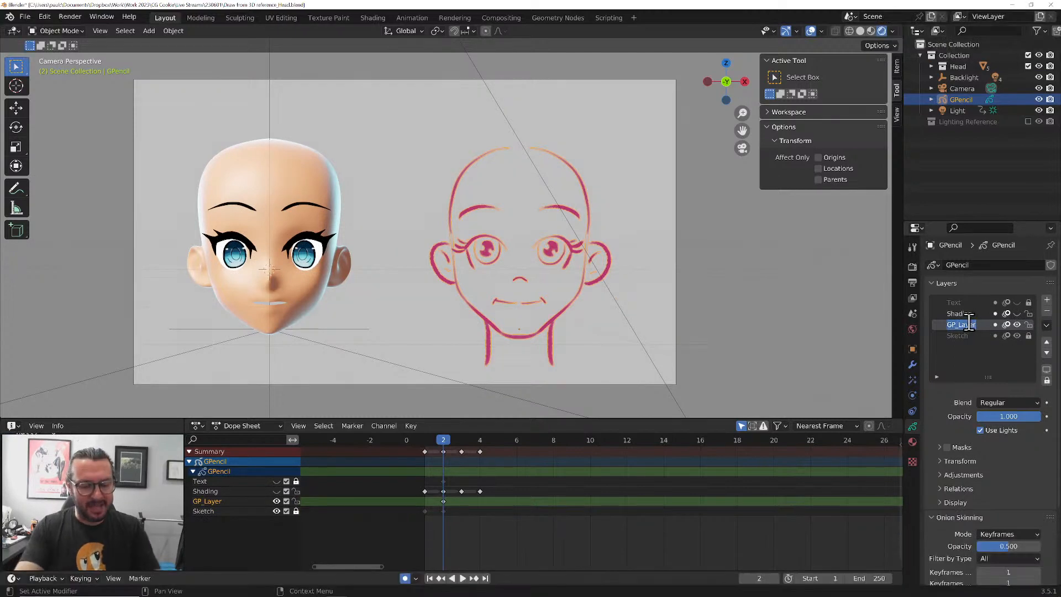
type("fill")
key("Return")
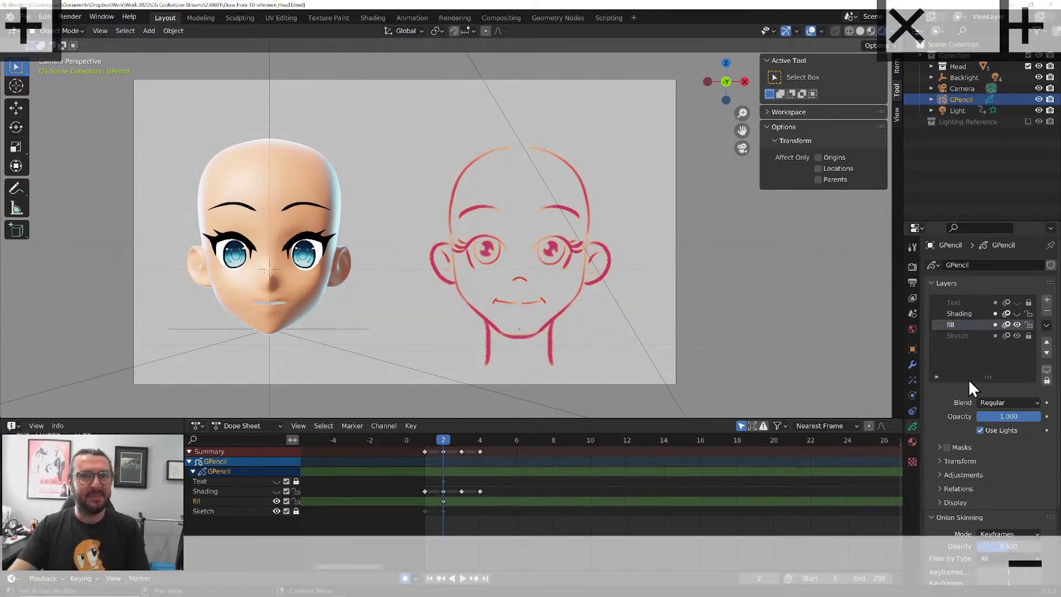
left_click(1028, 313)
Add a material slot to the GPencil drawing and assign the existing "fill" material to it
left_click(912, 441)
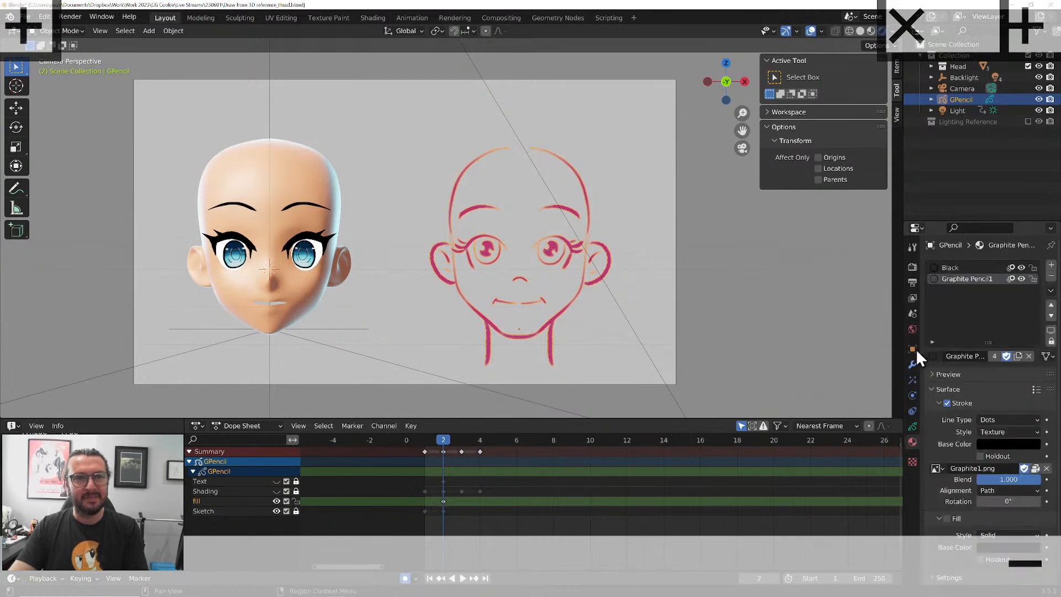
left_click(1051, 266)
left_click(934, 356)
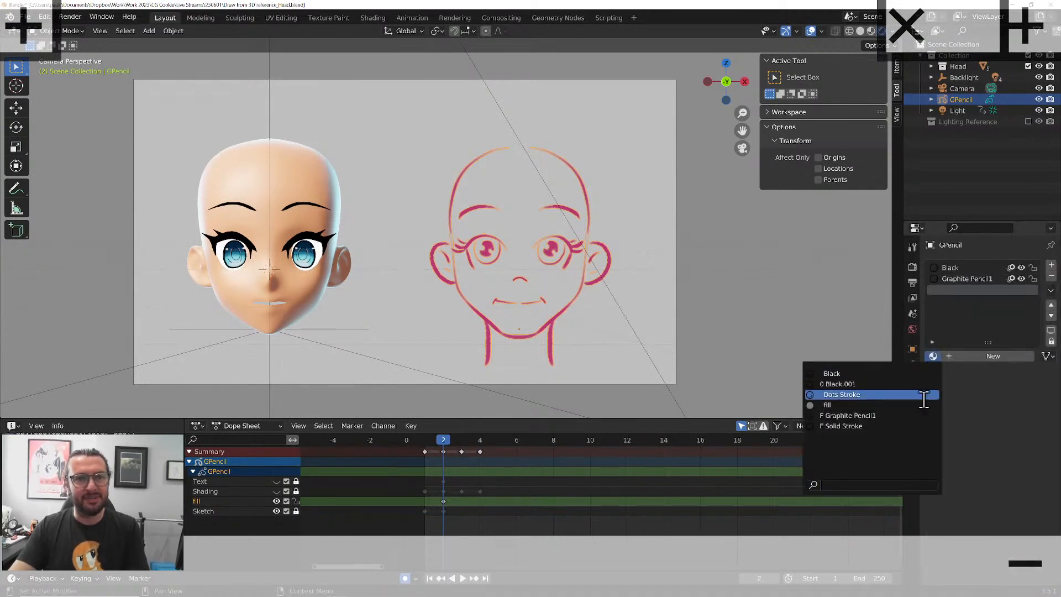
left_click(896, 407)
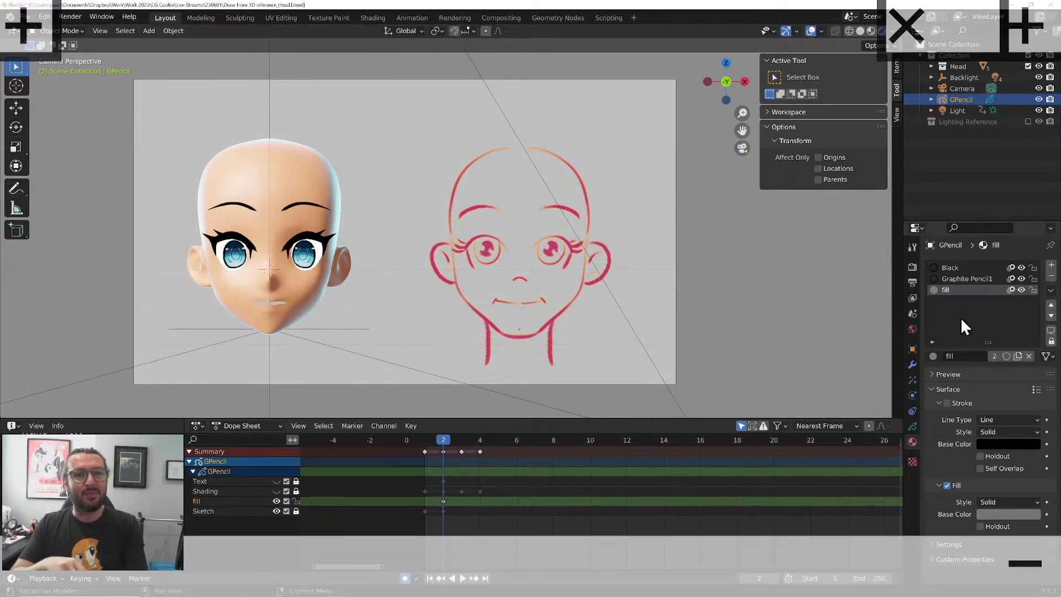
Put the GPencil drawing with its fill layer active into Draw Mode and switch the color palette to "Palette"
left_click(912, 427)
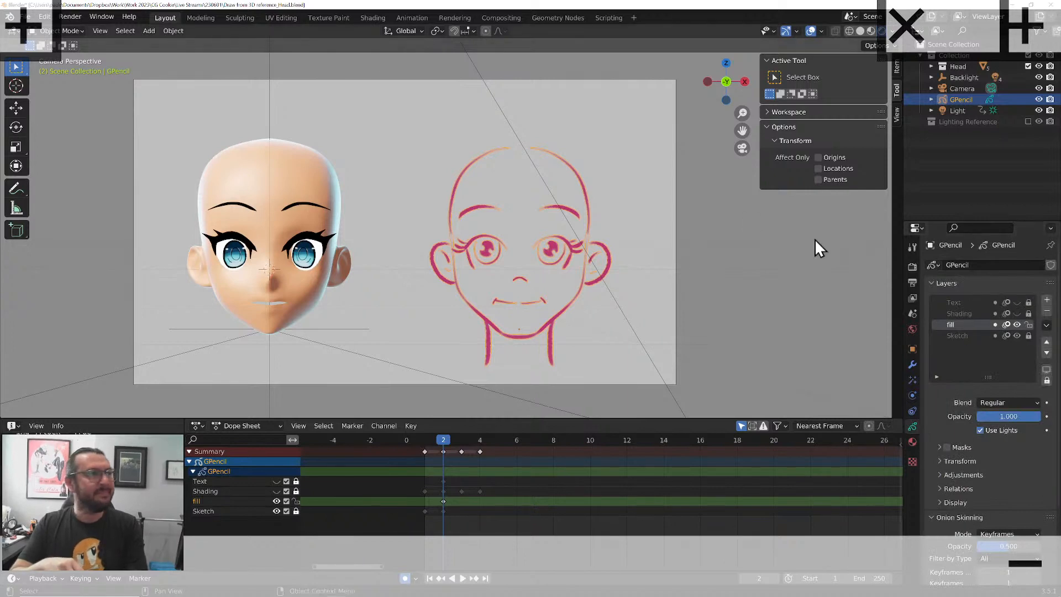
left_click(80, 28)
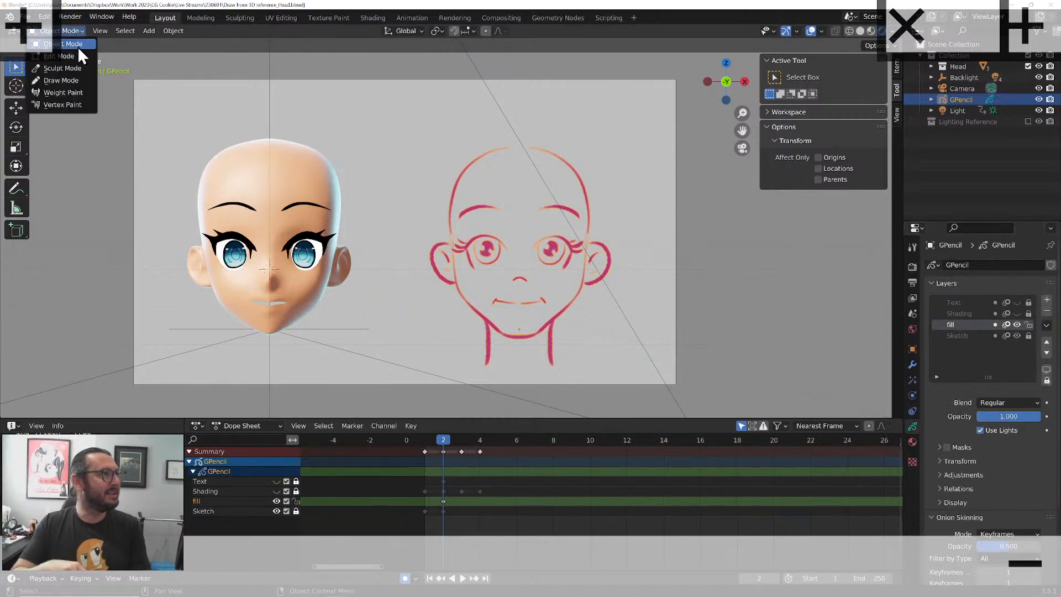
left_click(68, 78)
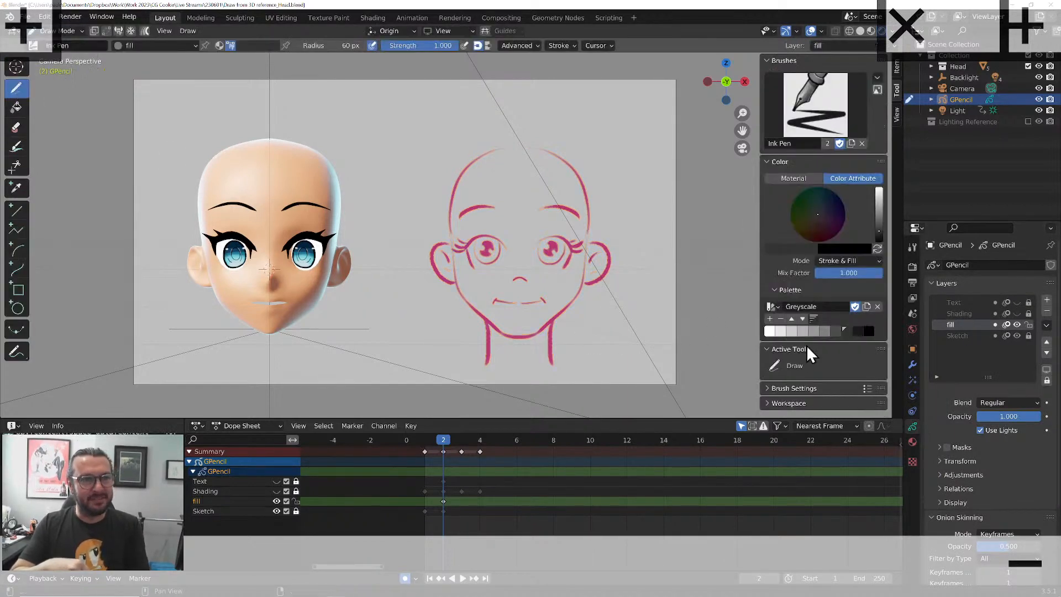
left_click(771, 306)
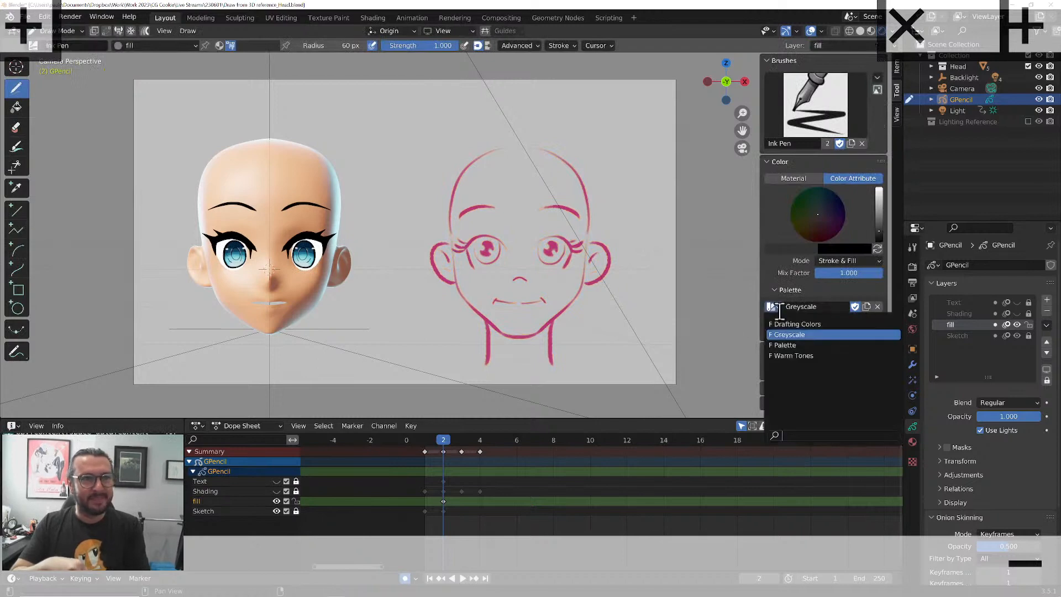
left_click(786, 342)
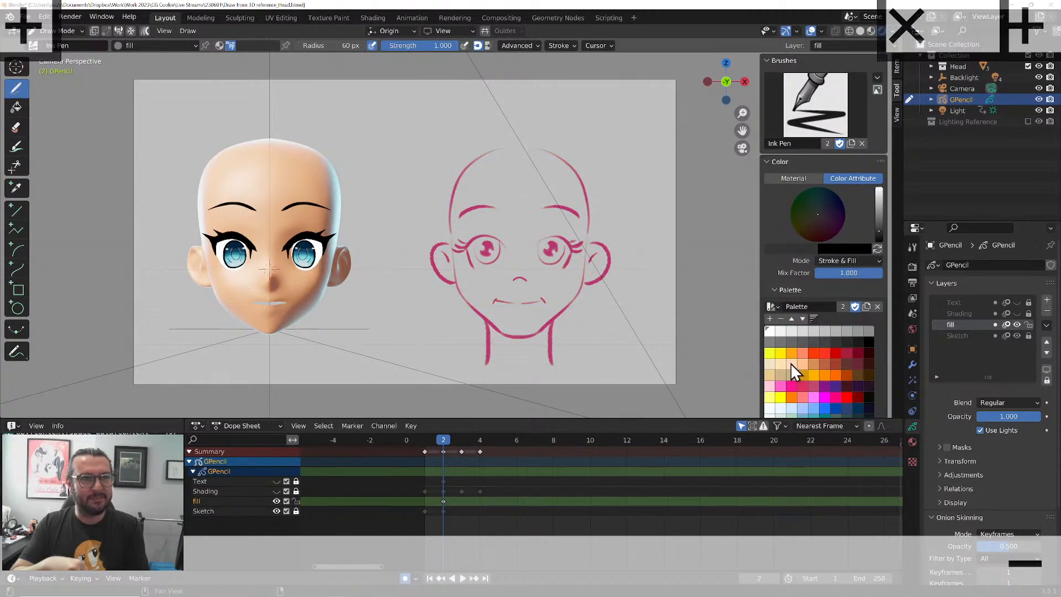
Move the fill layer below Sketch and paint the head, ears and neck as a flat pale peach shape
left_click(791, 364)
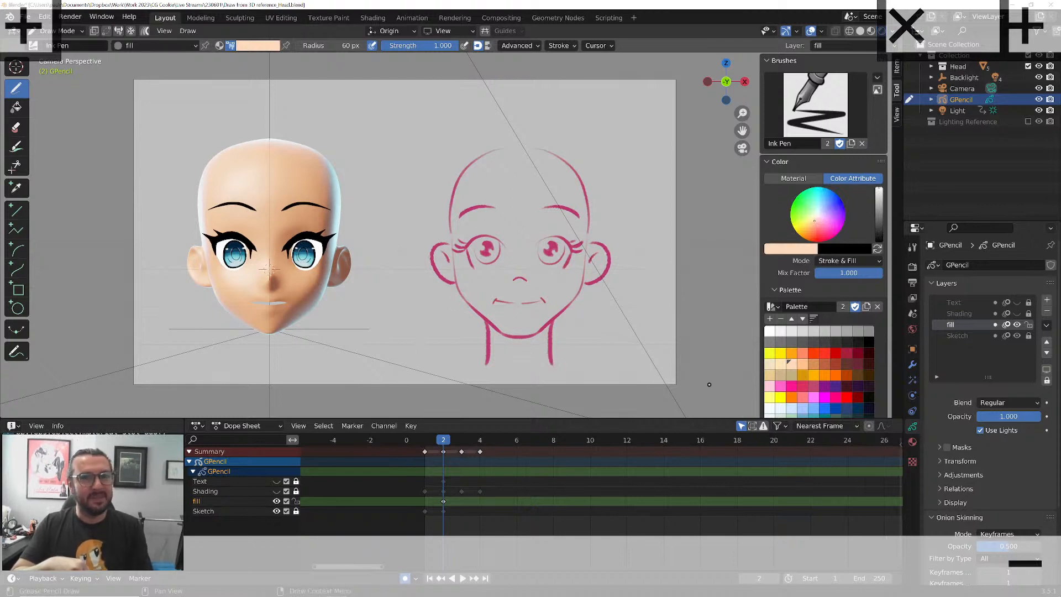
left_click(1046, 353)
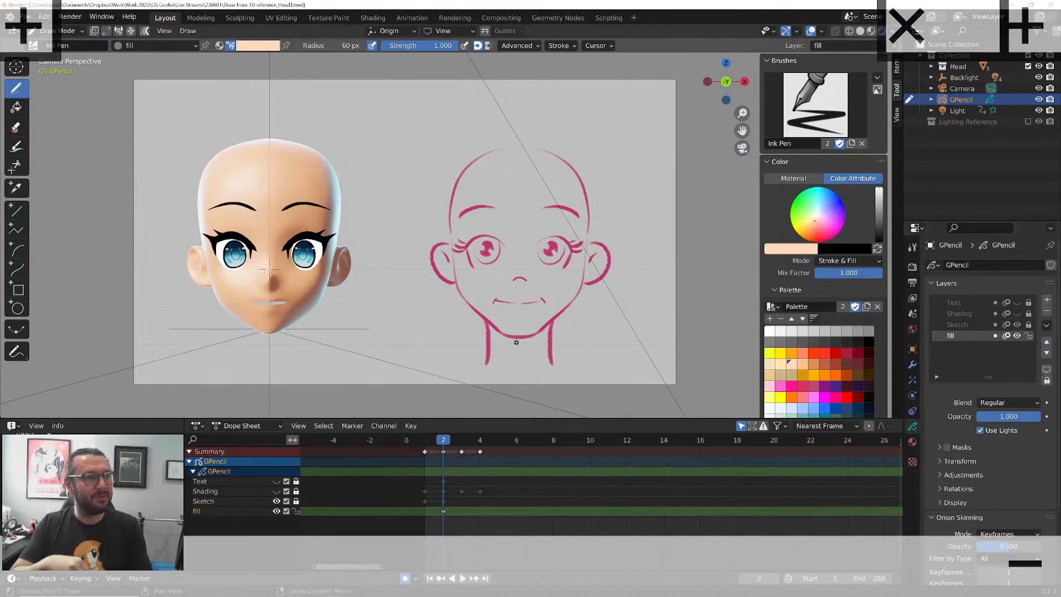
mouse_move(552, 331)
left_mouse_down()
mouse_move(610, 256)
mouse_move(593, 240)
mouse_move(580, 166)
mouse_move(522, 142)
mouse_move(463, 159)
mouse_move(431, 263)
mouse_move(514, 367)
mouse_move(479, 350)
left_mouse_up()
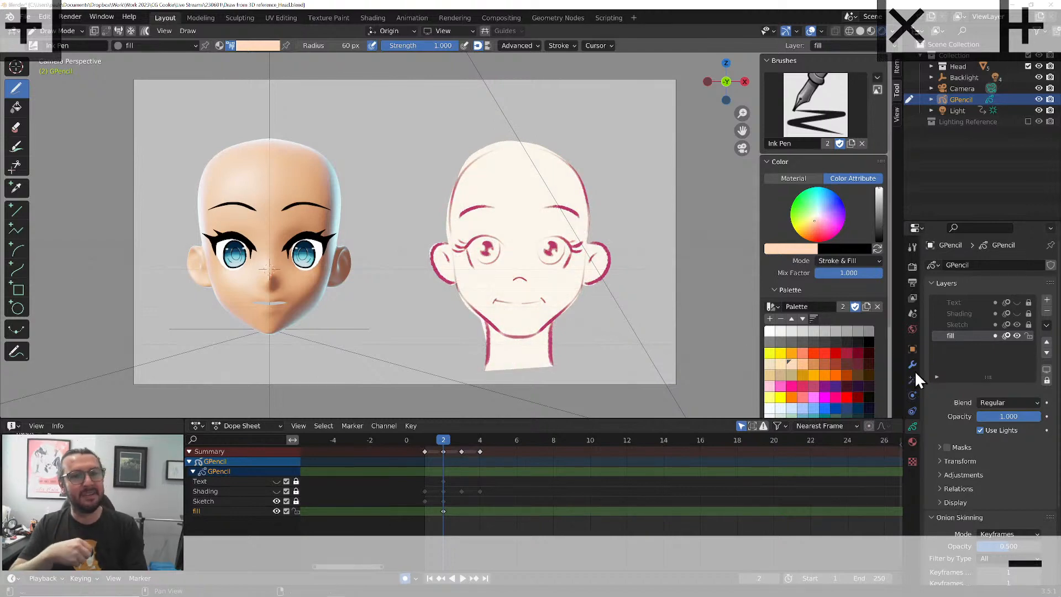
Paint the whites of both eyes and blue irises on the fill layer, with the layer's Use Lights turned off
left_click(775, 331)
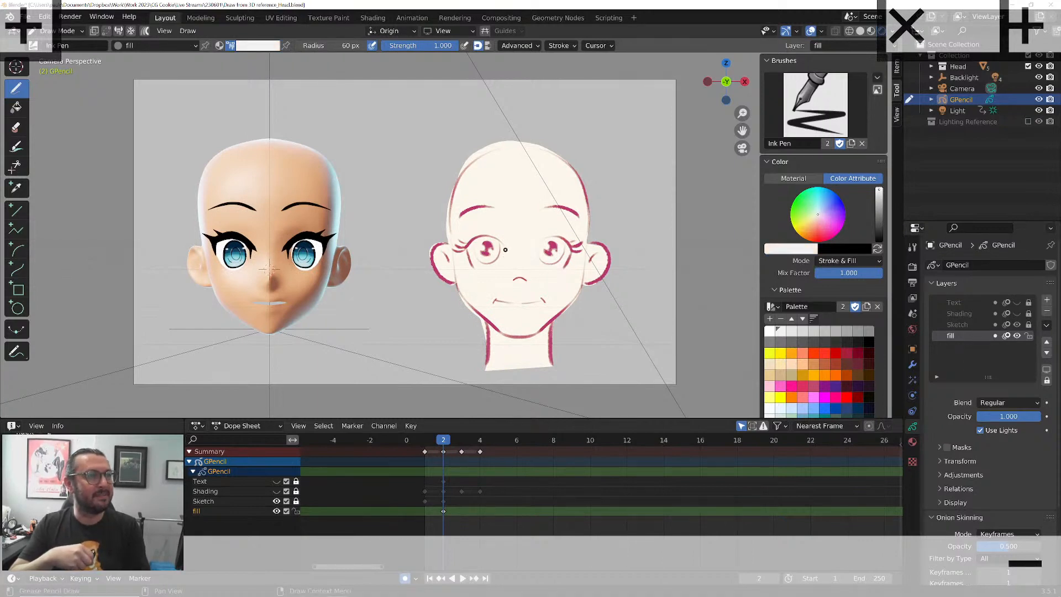
left_click(980, 430)
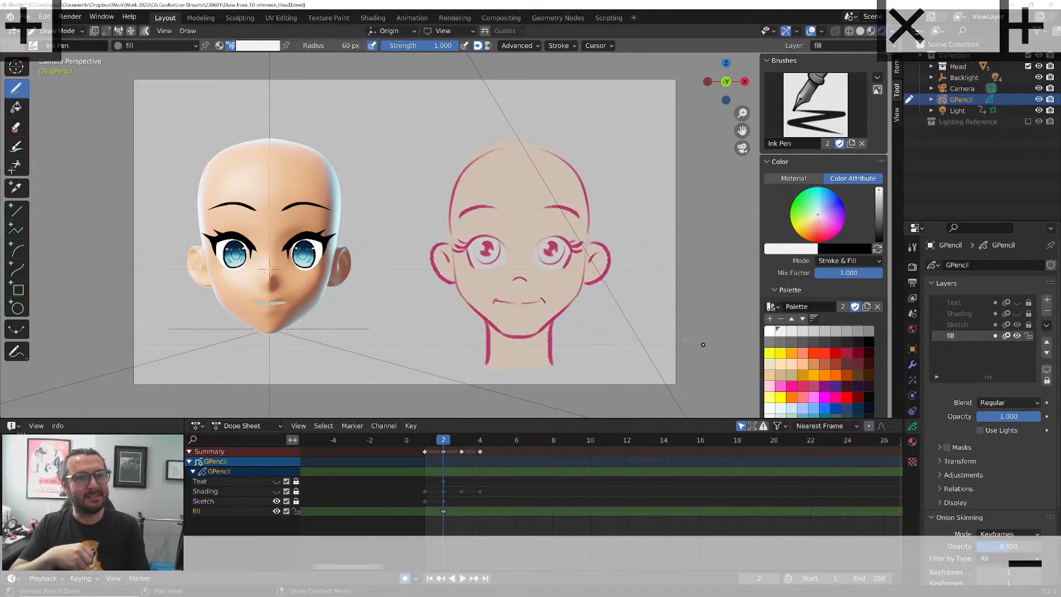
left_click(825, 407)
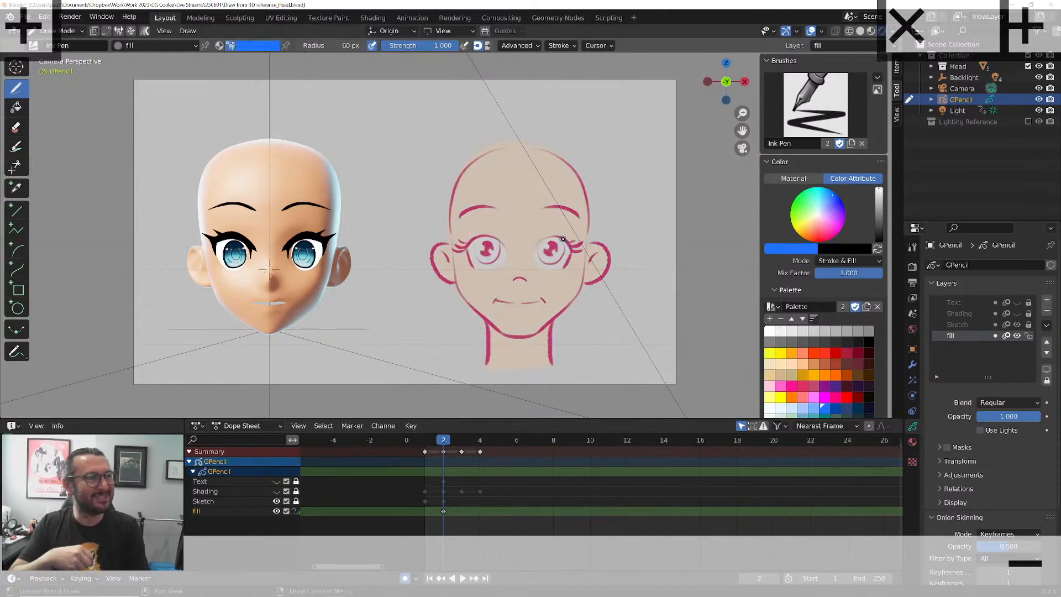
mouse_move(562, 239)
left_mouse_down()
mouse_move(559, 259)
mouse_move(544, 259)
mouse_move(555, 238)
mouse_move(476, 259)
mouse_move(488, 237)
left_mouse_up()
Unlock the Sketch layer and tint its lines fully black by setting the tint factor to 1.0
left_click(962, 324)
left_click(1028, 325)
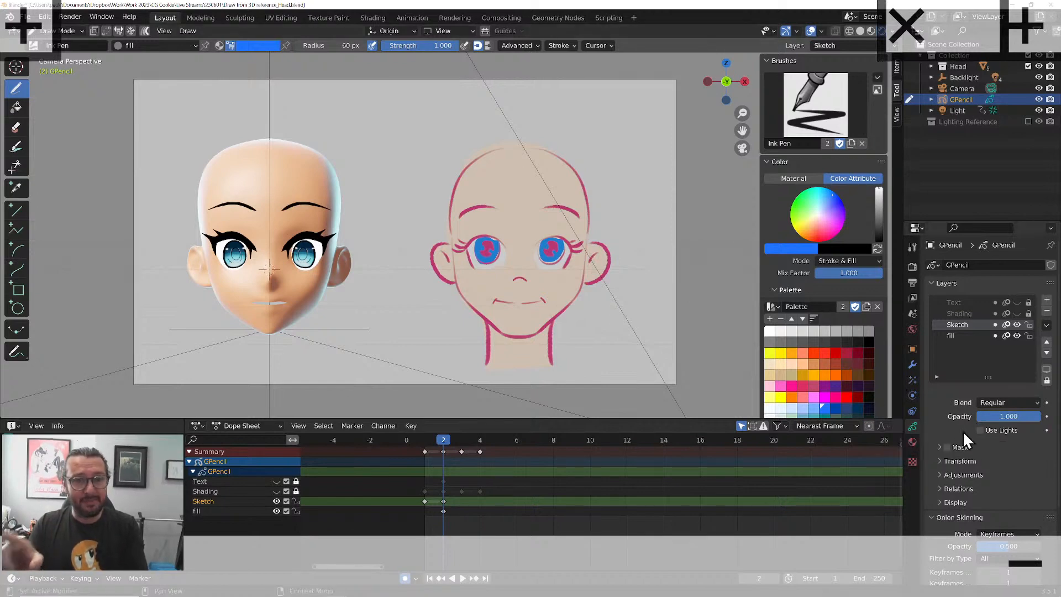
left_click(941, 462)
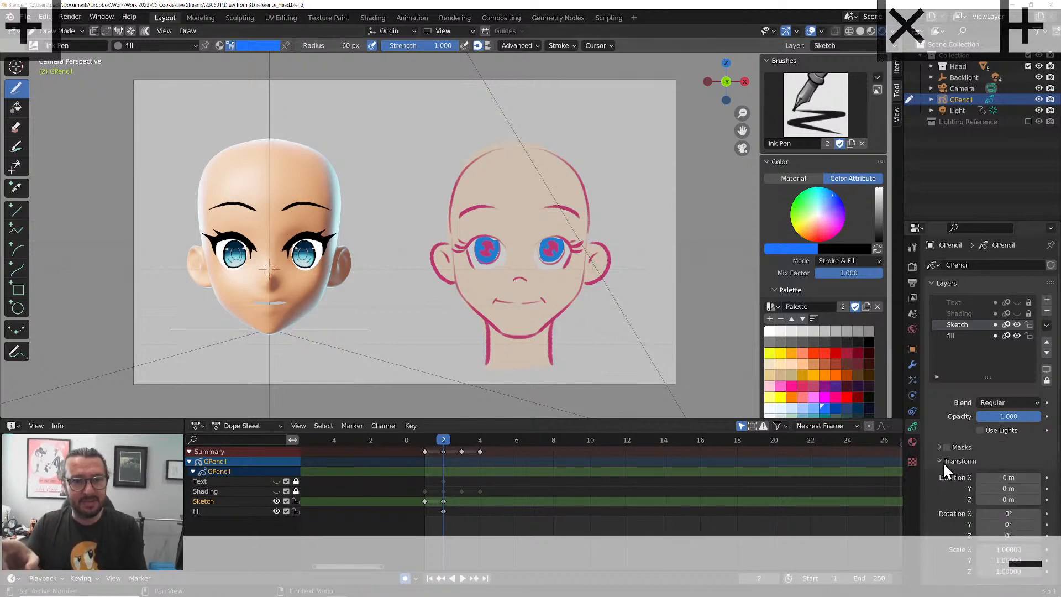
left_click(943, 462)
left_click(941, 475)
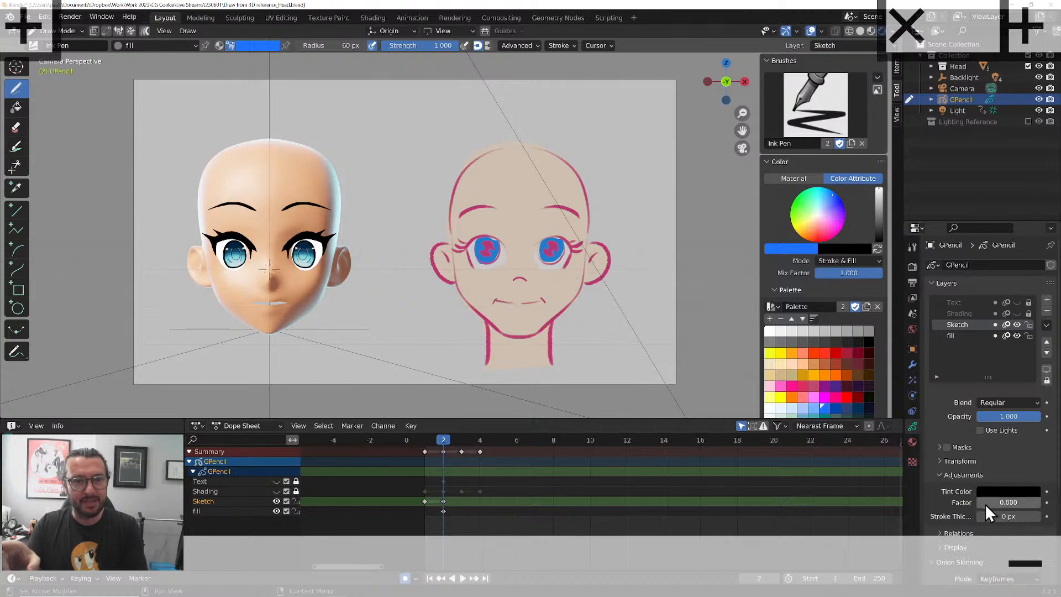
left_click_drag(984, 502, 1022, 505)
left_click(1022, 505)
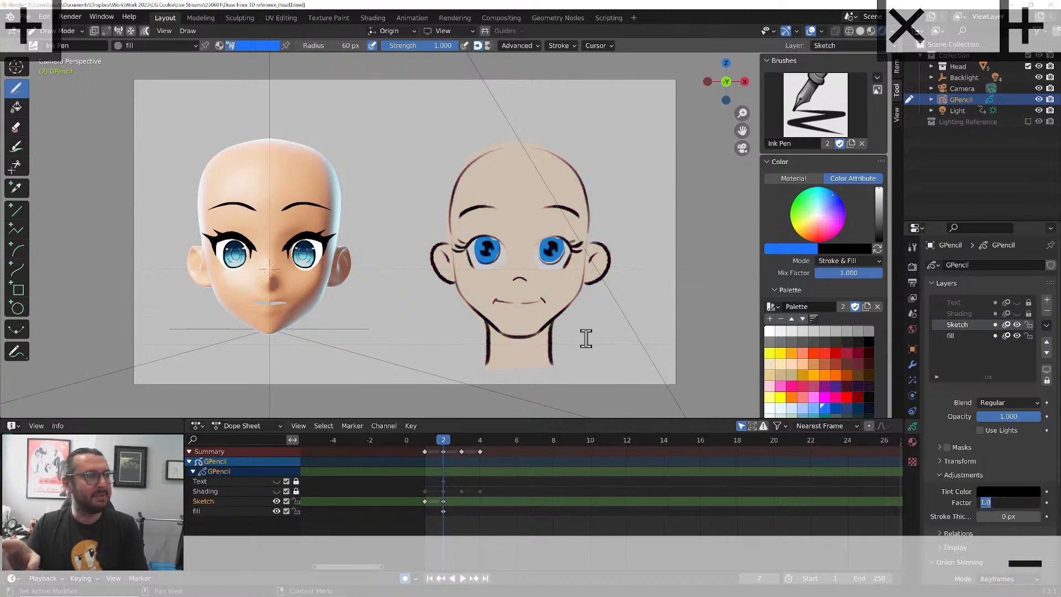
left_click(959, 332)
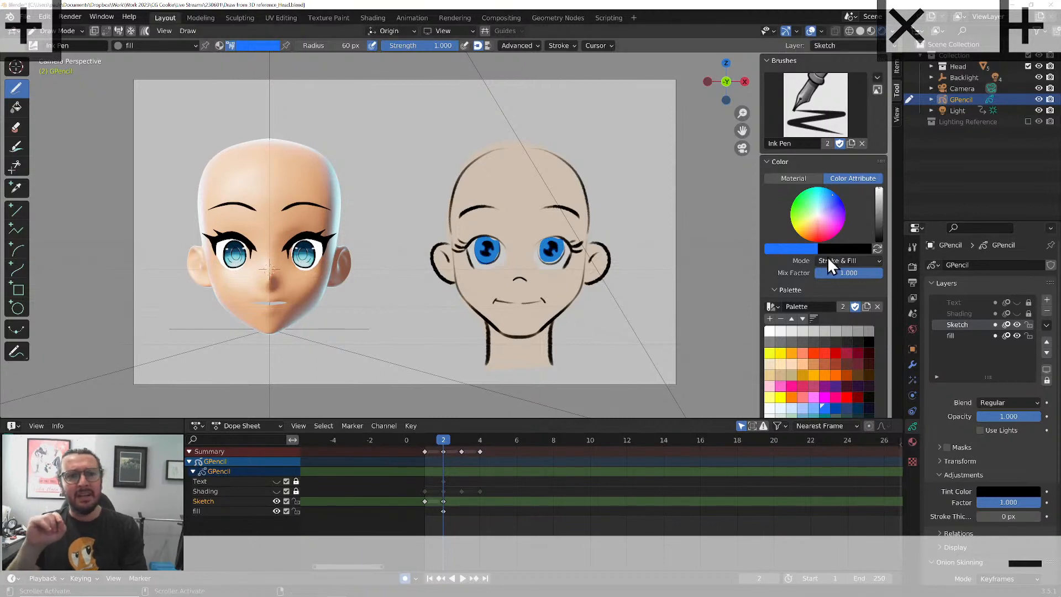
Turn on Fade Inactive Objects in the Grease Pencil viewport overlays from Object Mode and return to Draw Mode
left_click(82, 32)
left_click(70, 50)
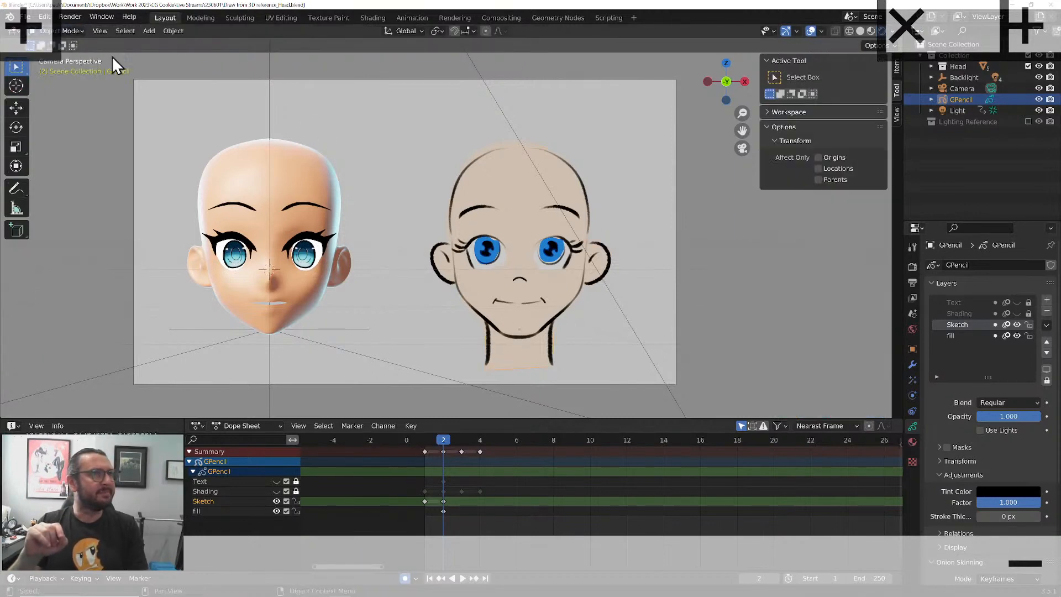
left_click(820, 31)
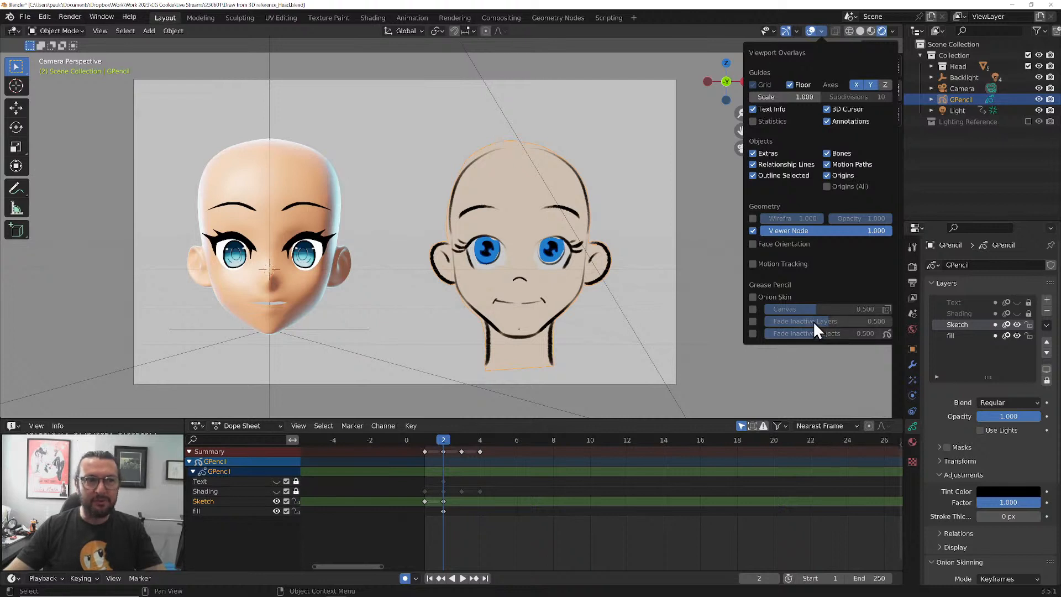
left_click(753, 333)
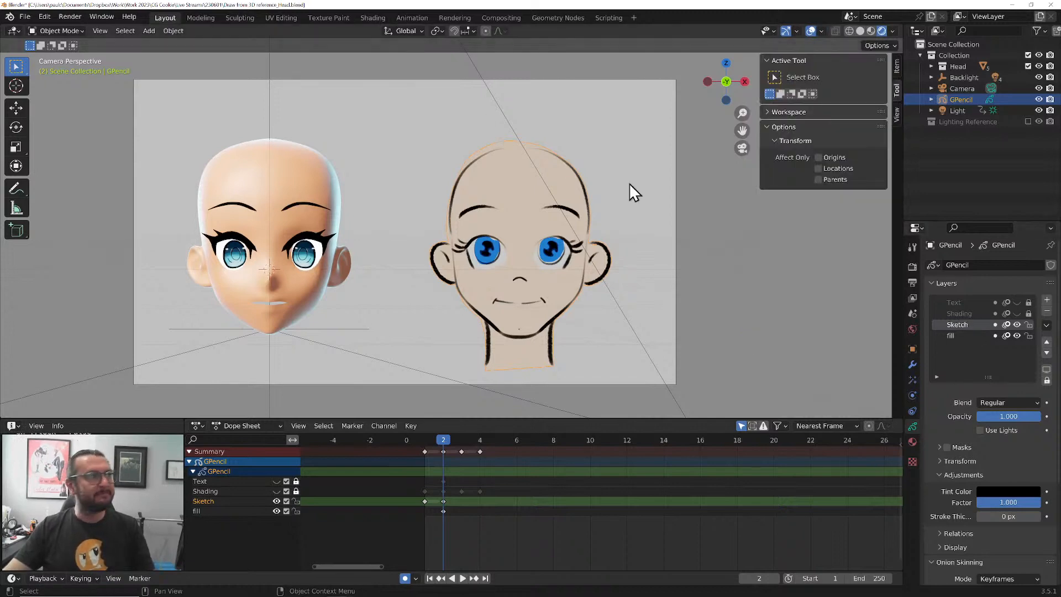
left_click(78, 32)
left_click(83, 80)
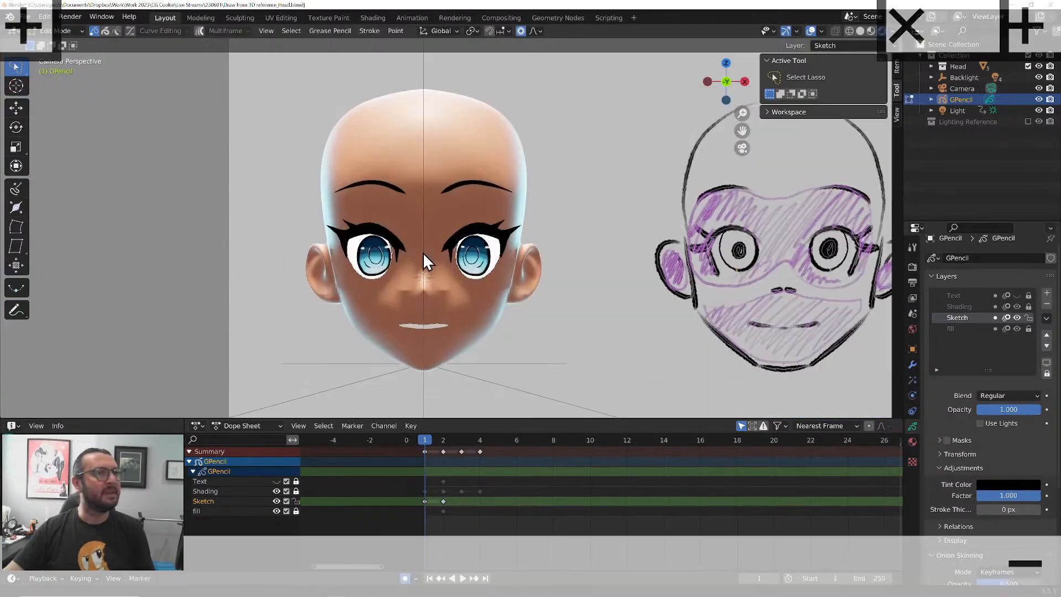
Set the Fade Inactive Objects overlay to 0.710 and toggle whether it affects other Grease Pencil objects
left_click(821, 31)
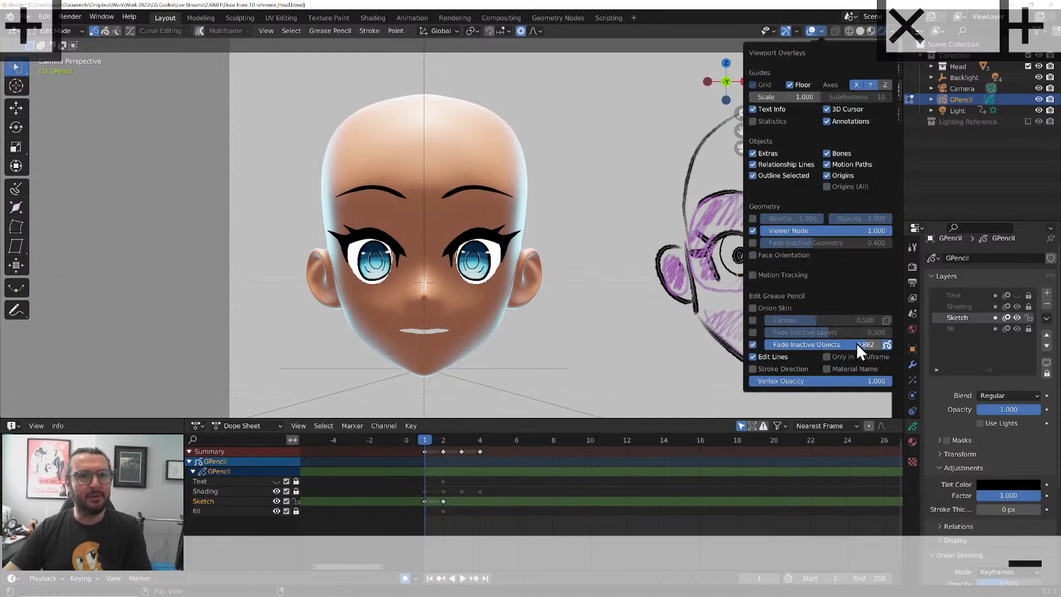
left_click_drag(827, 344, 820, 344)
left_click(889, 345)
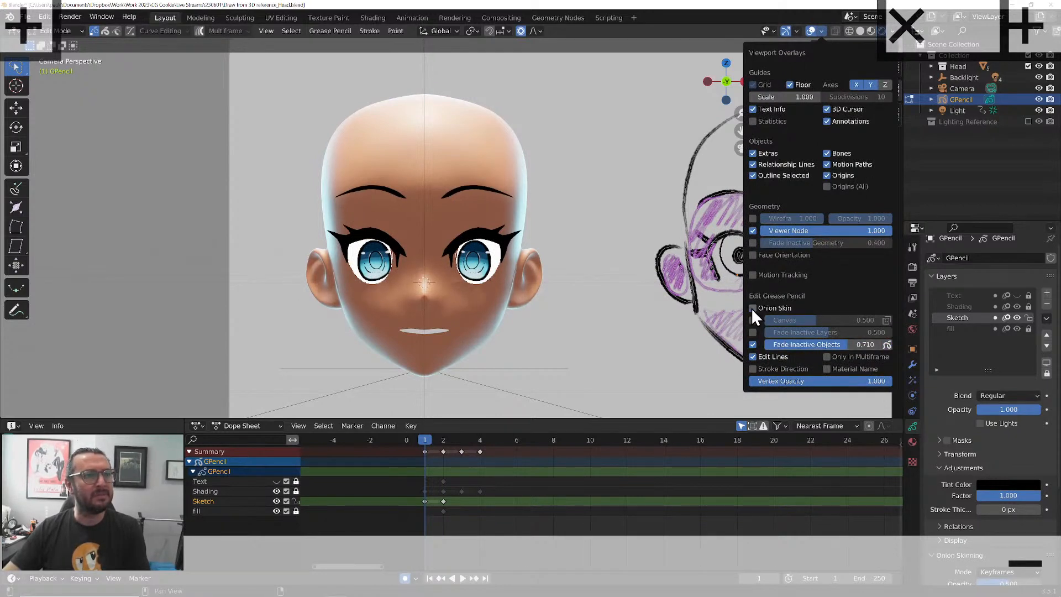
Switch the viewport to Material Preview shading and enable Scene World and Scene Lights
left_click(868, 33)
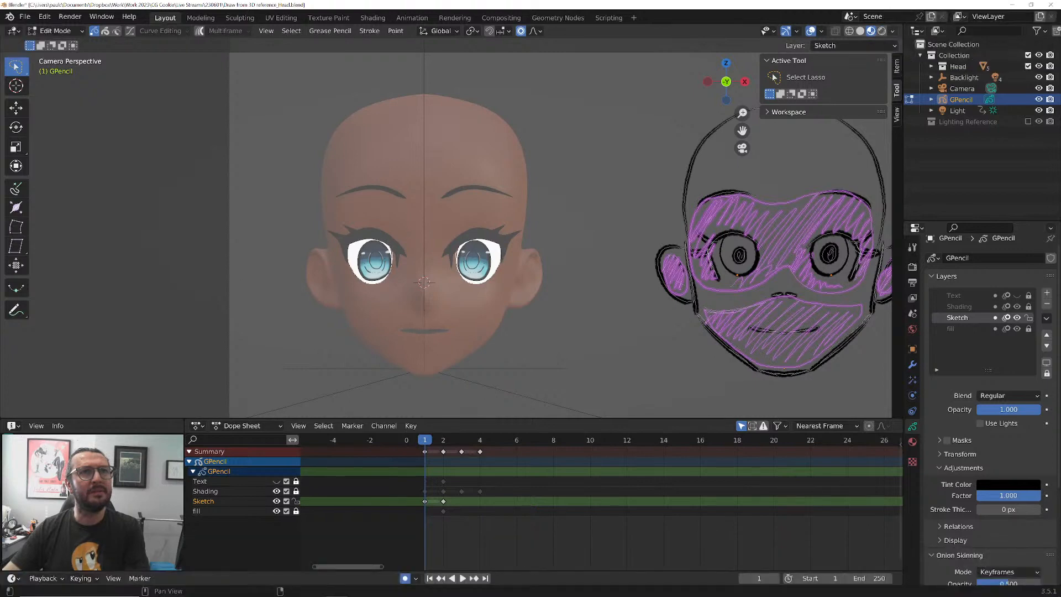
left_click(892, 31)
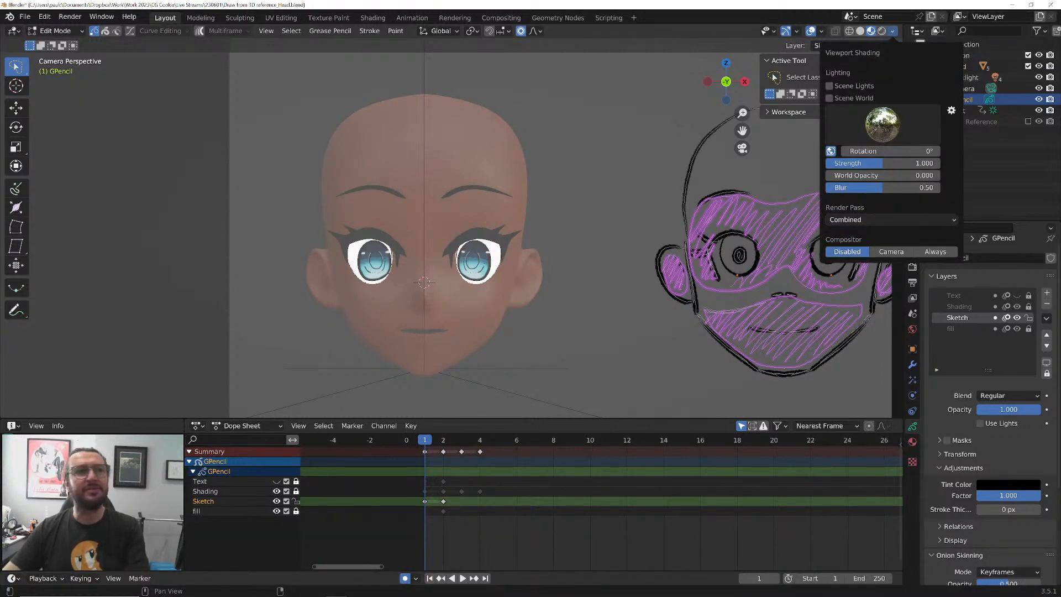
left_click(829, 98)
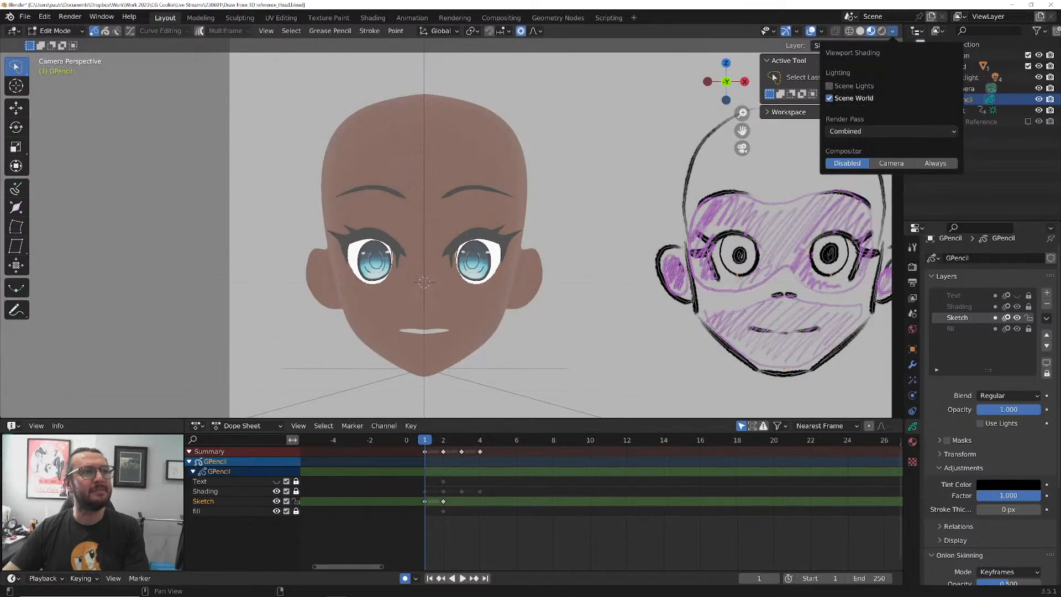
left_click(829, 86)
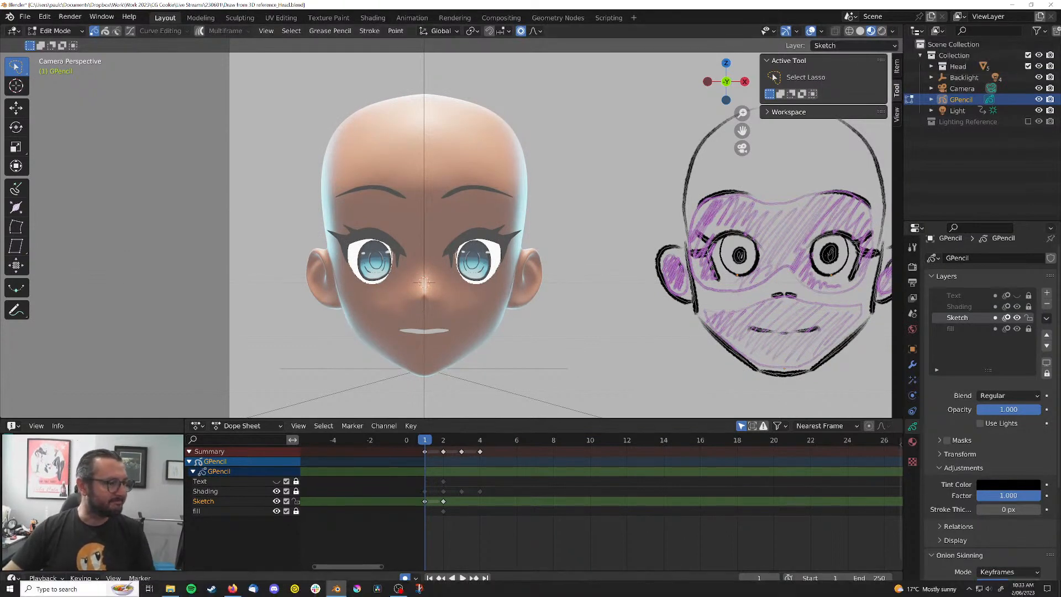
Search Windows for "ma" and launch the Magnifier app
left_click(66, 588)
type("ma")
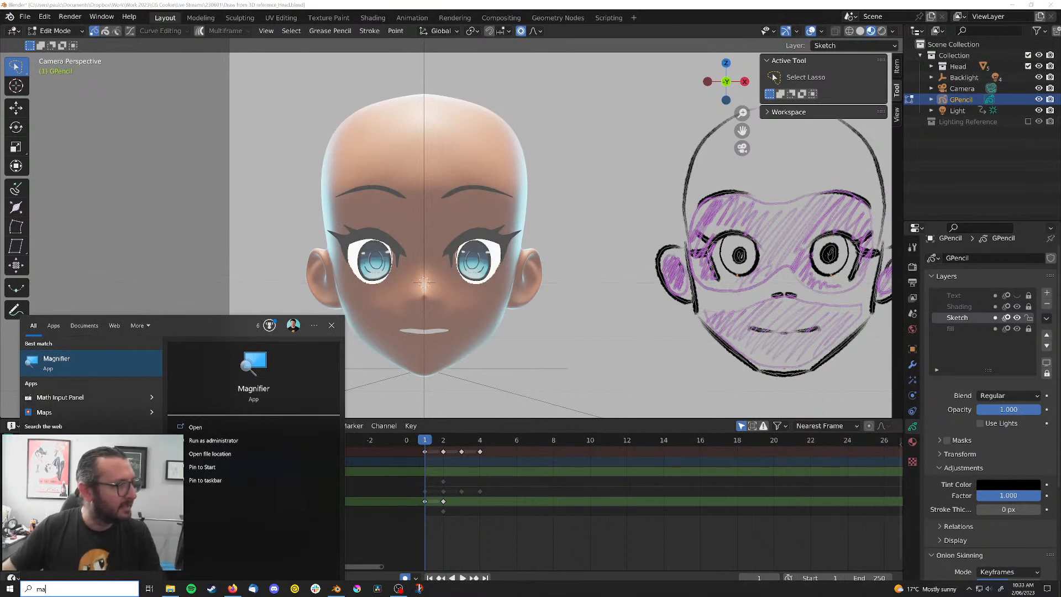
left_click(91, 363)
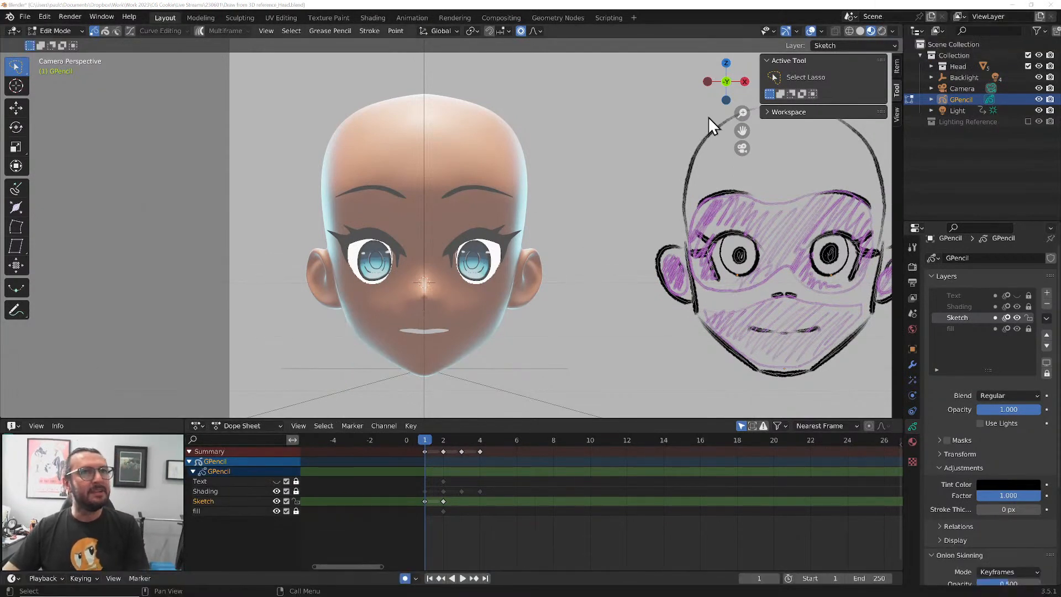
Compare the 3D head with Fade Inactive Objects off and on, adjust the fade amount, and return to Draw Mode
left_click(820, 31)
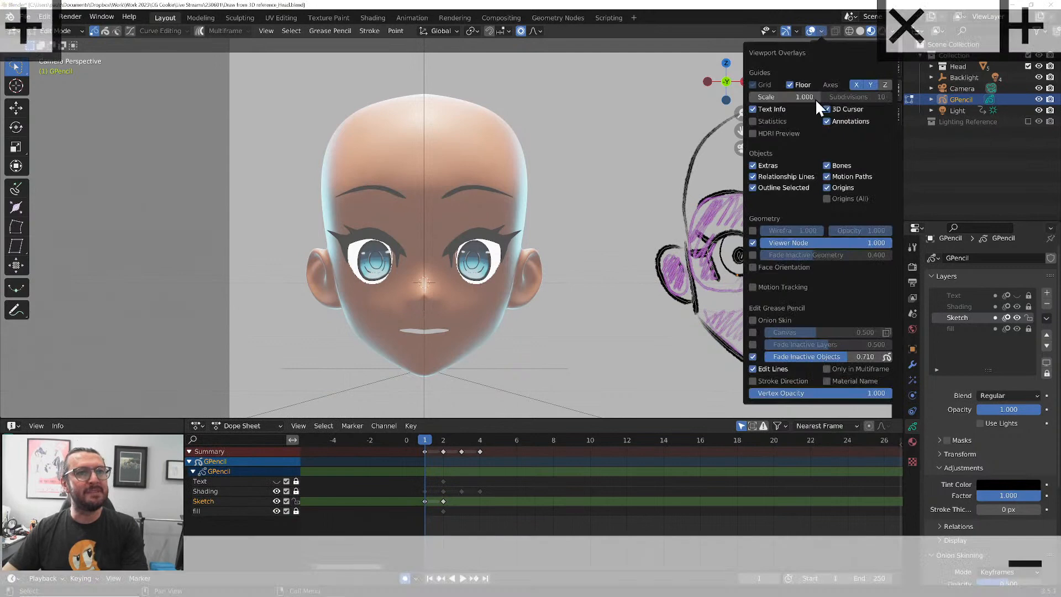
left_click(752, 358)
left_click(752, 357)
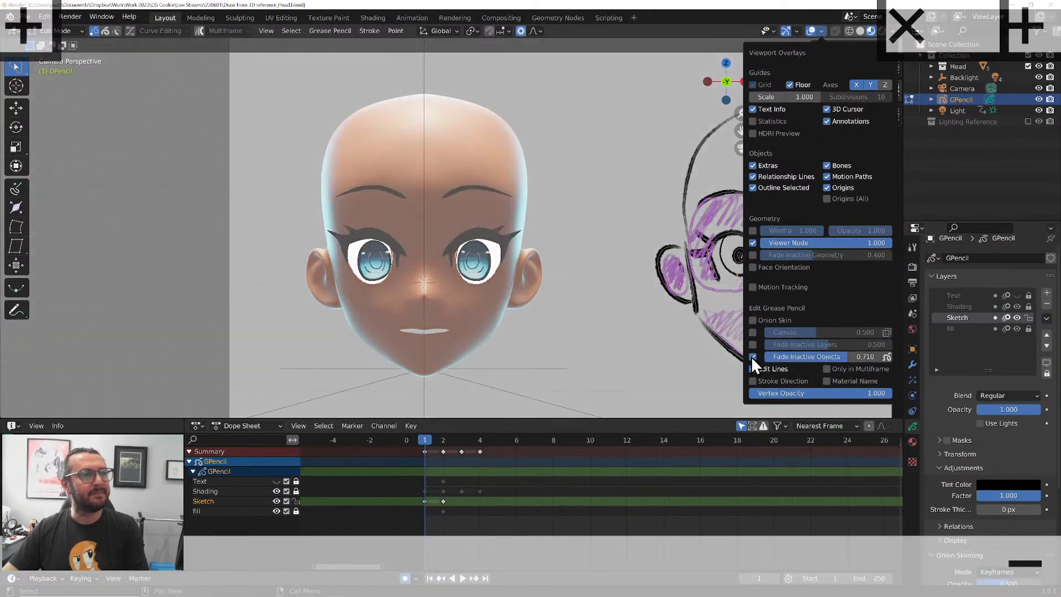
left_click_drag(880, 356, 820, 362)
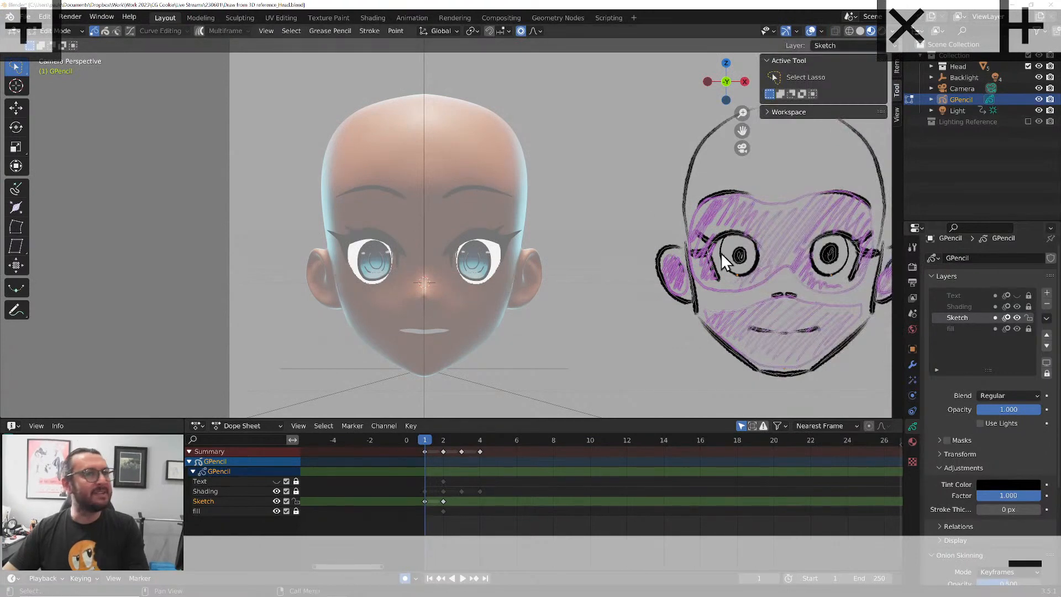
left_click(71, 30)
left_click(68, 80)
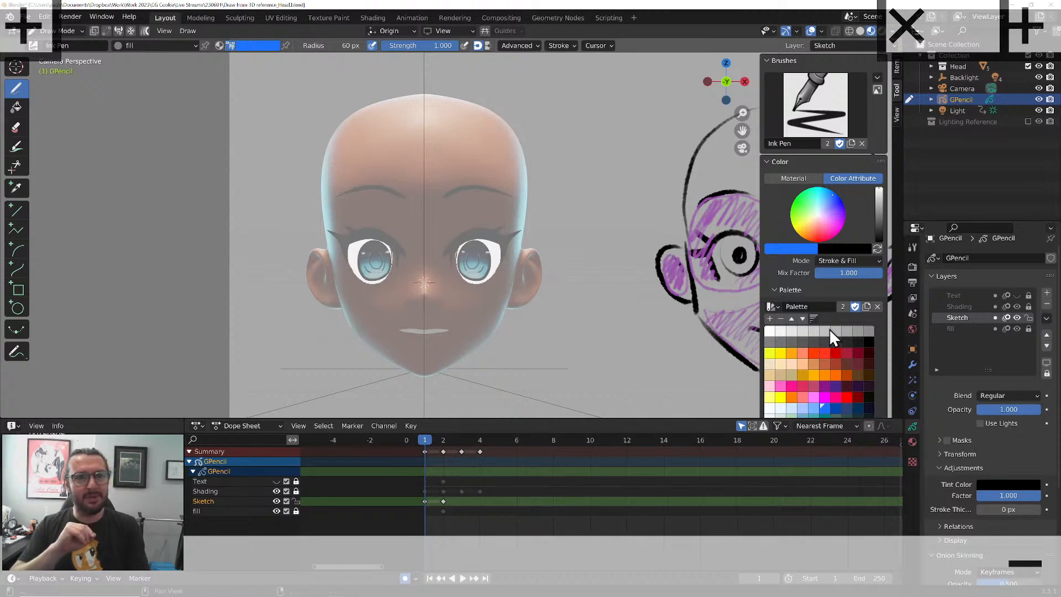
Try mirroring the Grease Pencil drawing on X with a Mirror modifier that uses the front head part as mirror object, then remove it
left_click(912, 364)
left_click(964, 266)
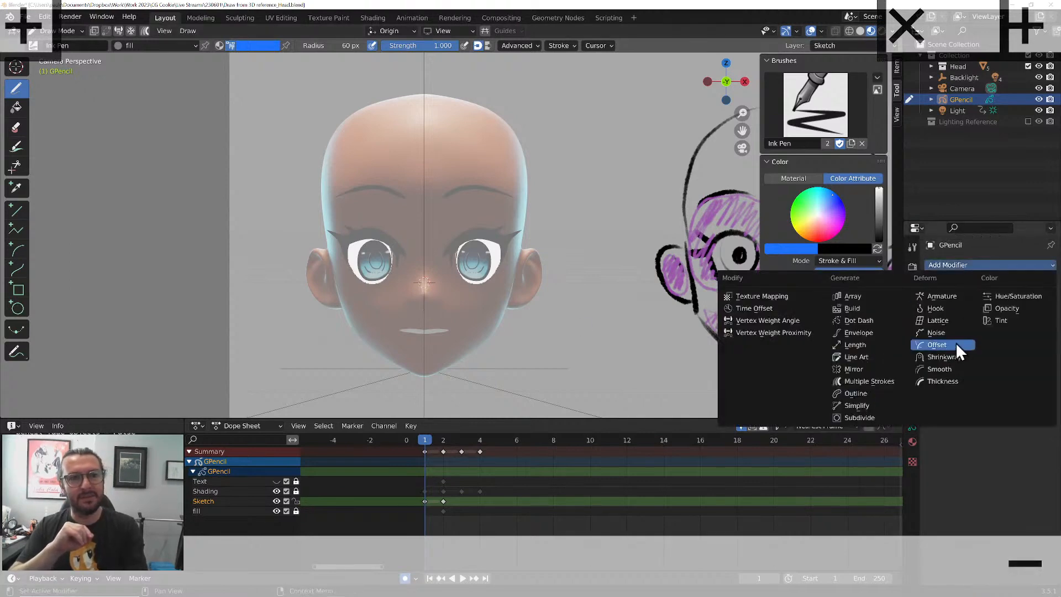
left_click(865, 368)
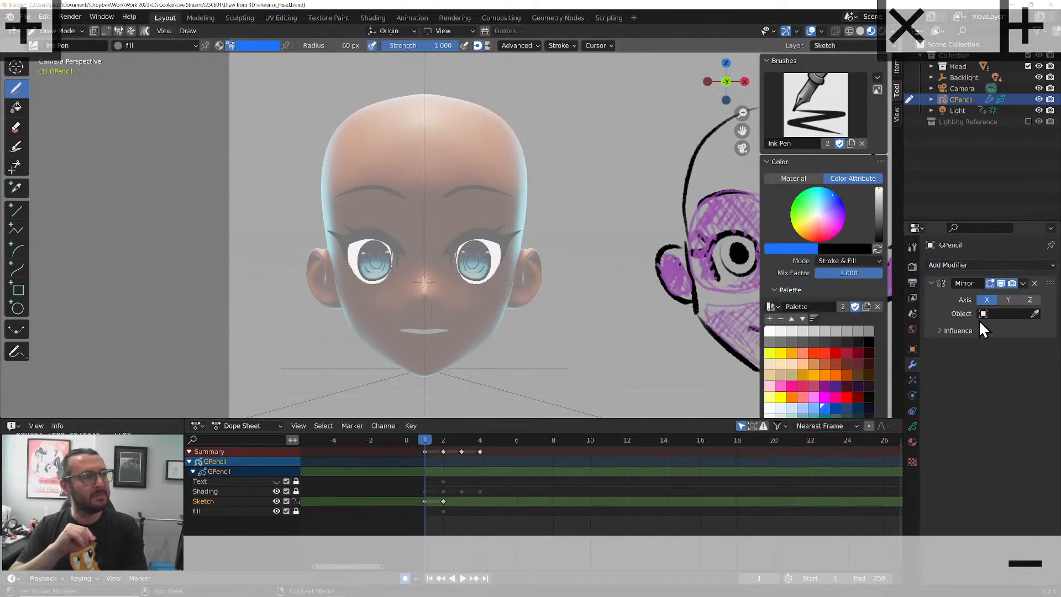
left_click(1033, 314)
left_click(473, 171)
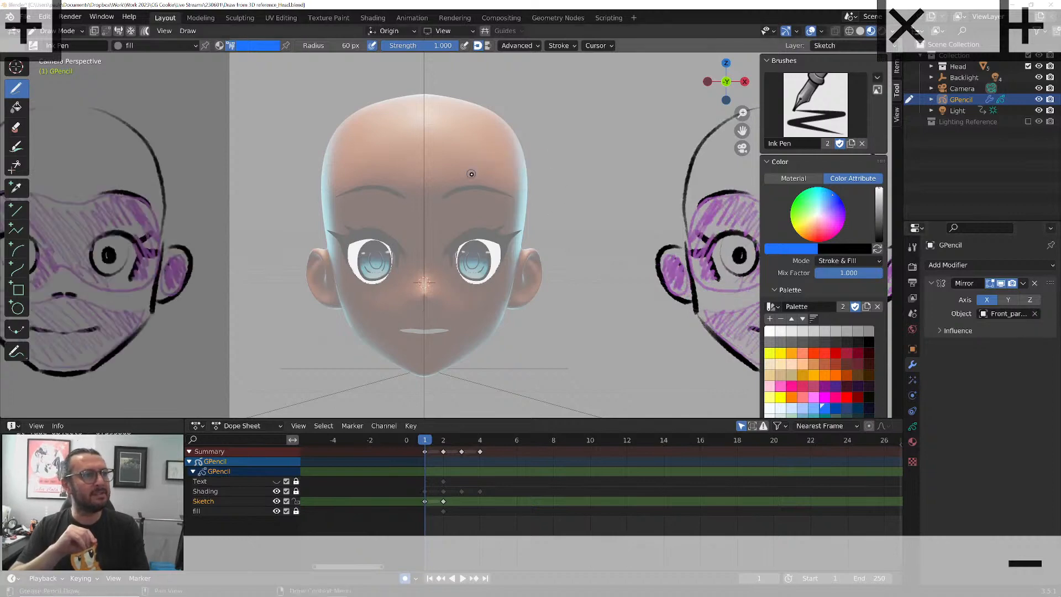
key("ctrl+z")
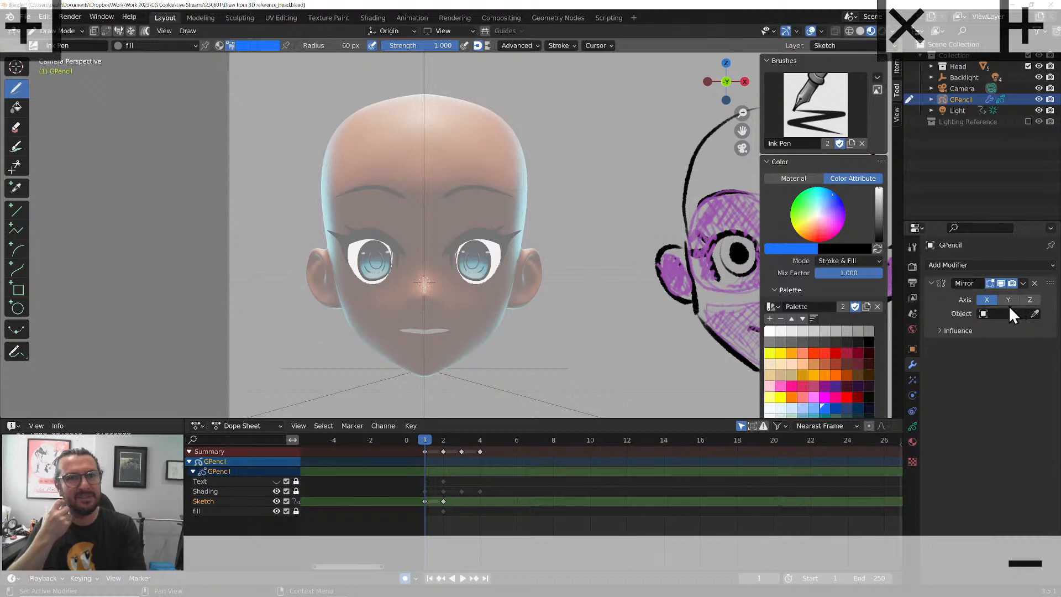
left_click(1033, 283)
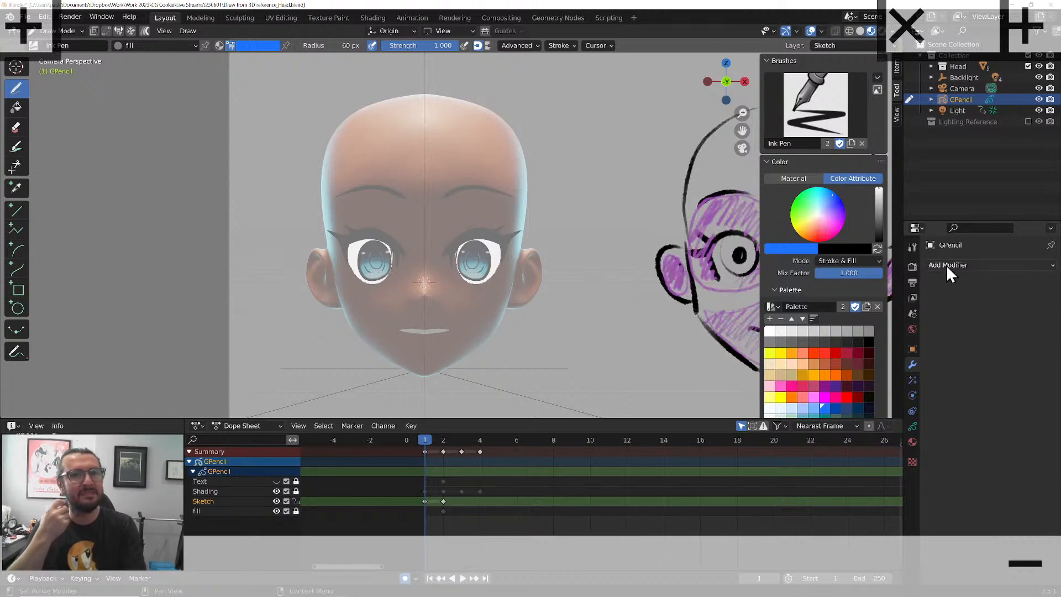
left_click(912, 427)
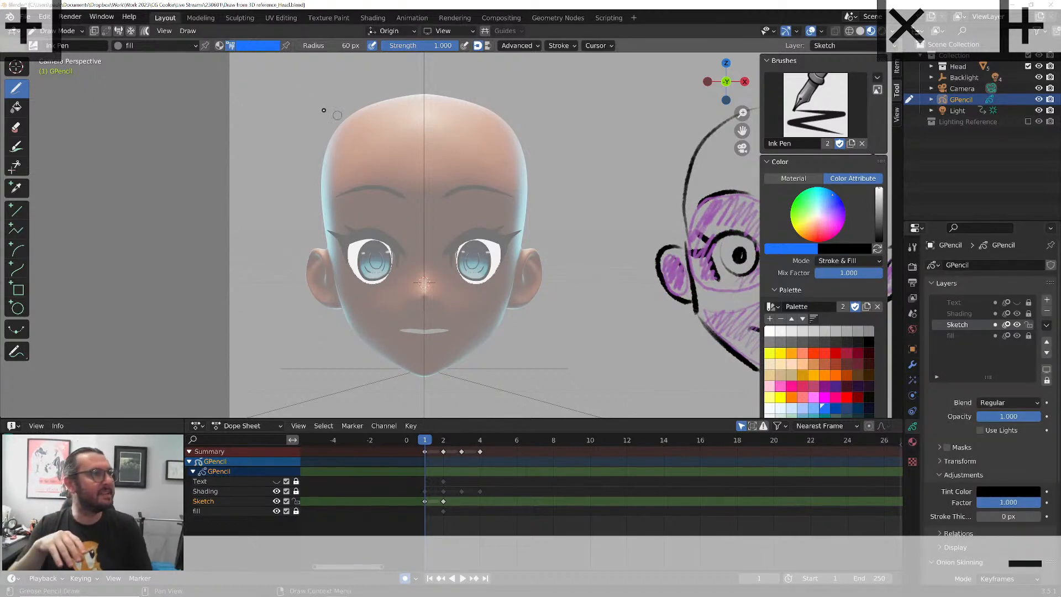
Choose the Pencil_Red brush, load the Drafting Colors palette and pick a magenta-pink swatch
double_click(74, 45)
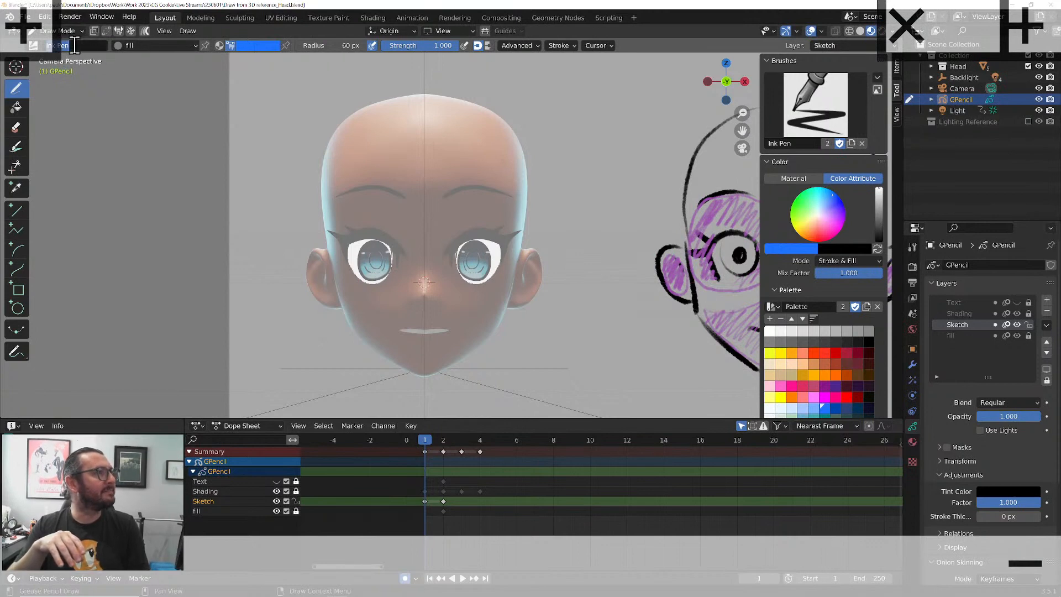
left_click(807, 121)
left_click(665, 223)
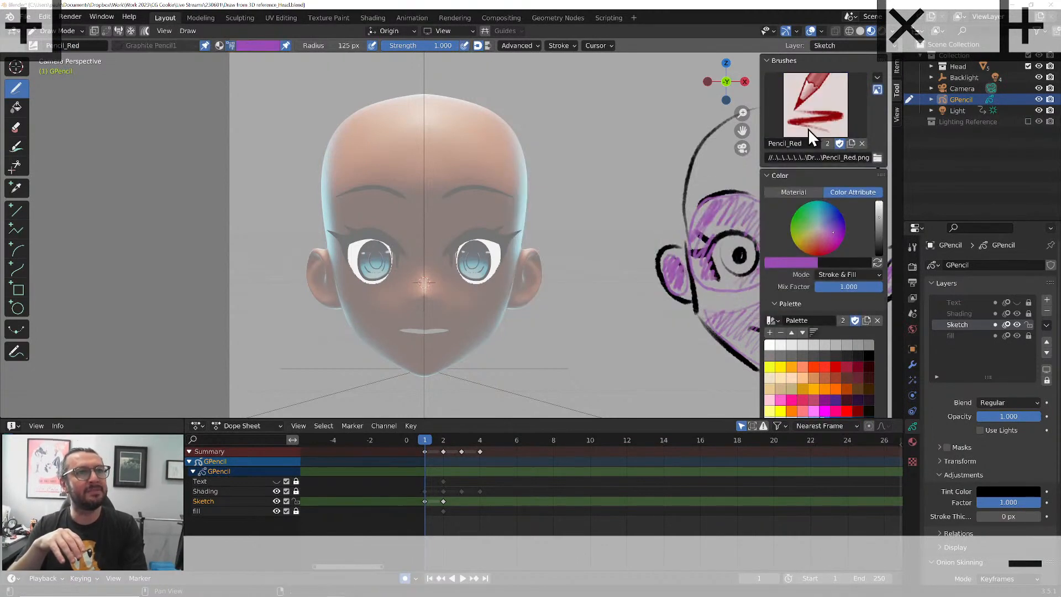
left_click(772, 320)
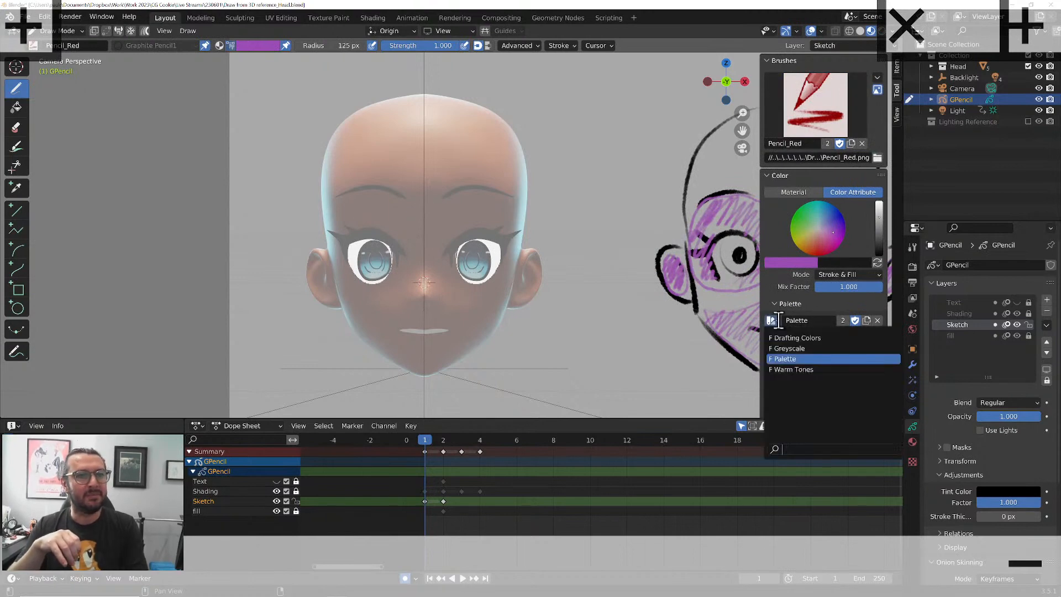
left_click(784, 336)
left_click(858, 367)
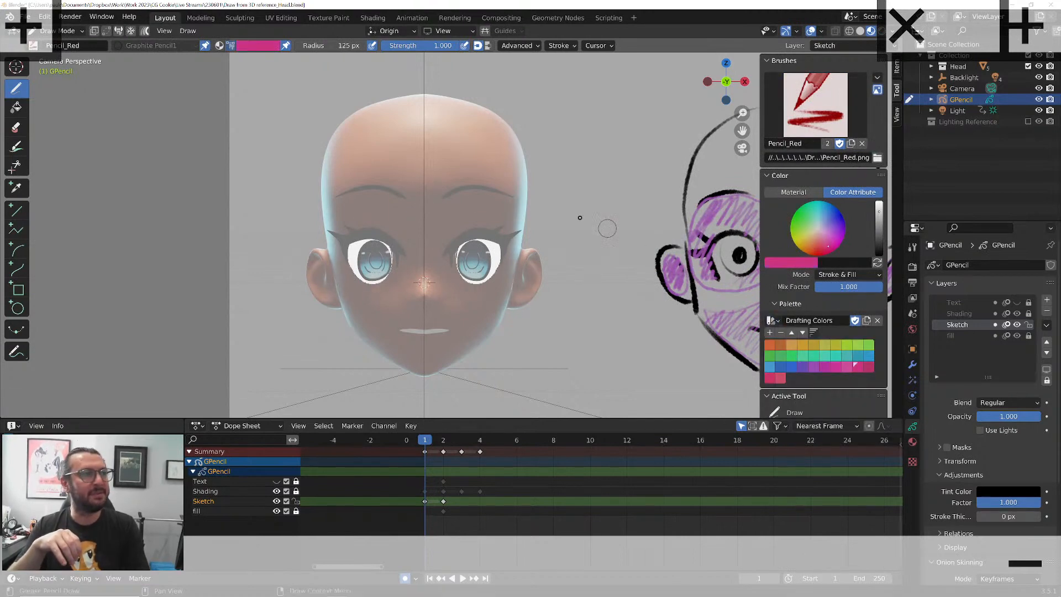
Trace the reference head's right-hand eye, ear and jawline down to the chin on the Sketch layer
mouse_move(448, 255)
left_mouse_down()
mouse_move(473, 236)
mouse_move(500, 243)
left_mouse_up()
left_click_drag(500, 243, 508, 254)
mouse_move(444, 252)
left_mouse_down()
mouse_move(451, 280)
mouse_move(475, 279)
mouse_move(488, 246)
mouse_move(457, 232)
mouse_move(519, 246)
mouse_move(526, 285)
mouse_move(490, 306)
left_mouse_up()
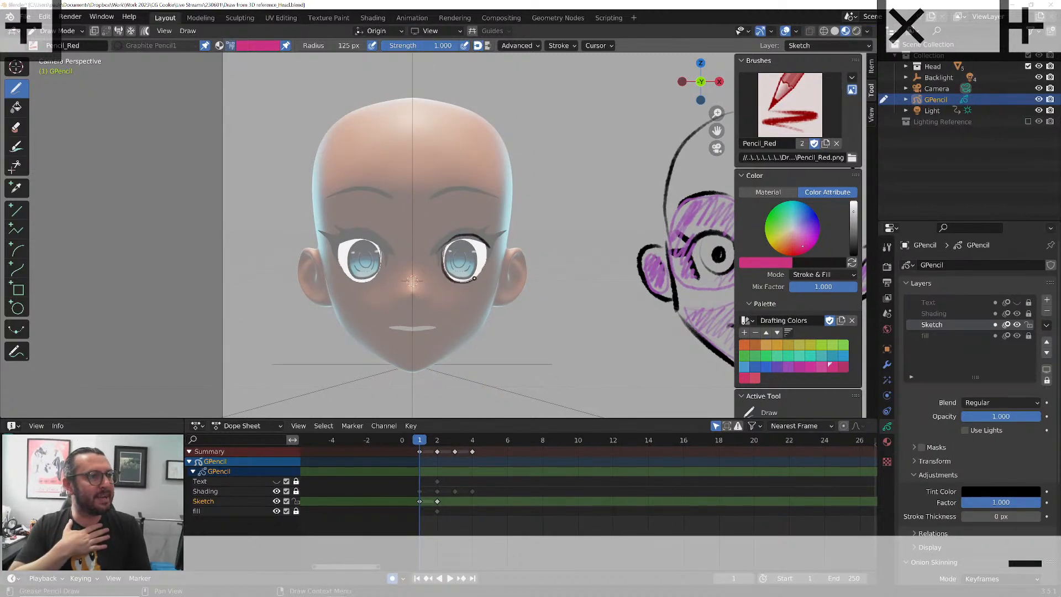
mouse_move(508, 244)
left_mouse_down()
mouse_move(489, 312)
mouse_move(458, 351)
mouse_move(412, 371)
left_mouse_up()
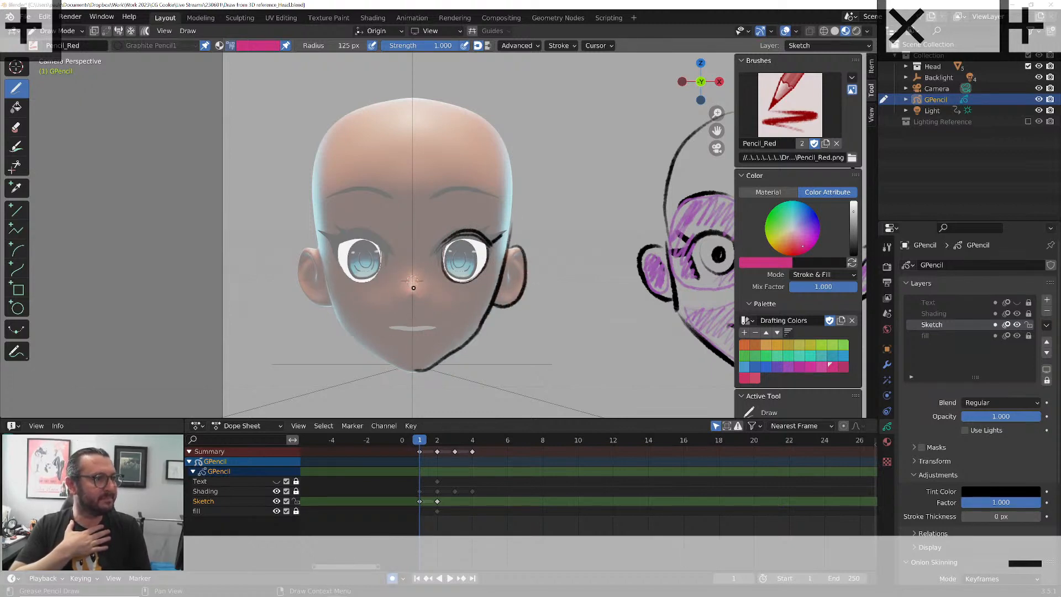
Trace the nose, the other eye, both irises, the right-hand eyebrow and the skull outline over the reference head
left_click_drag(415, 278, 411, 302)
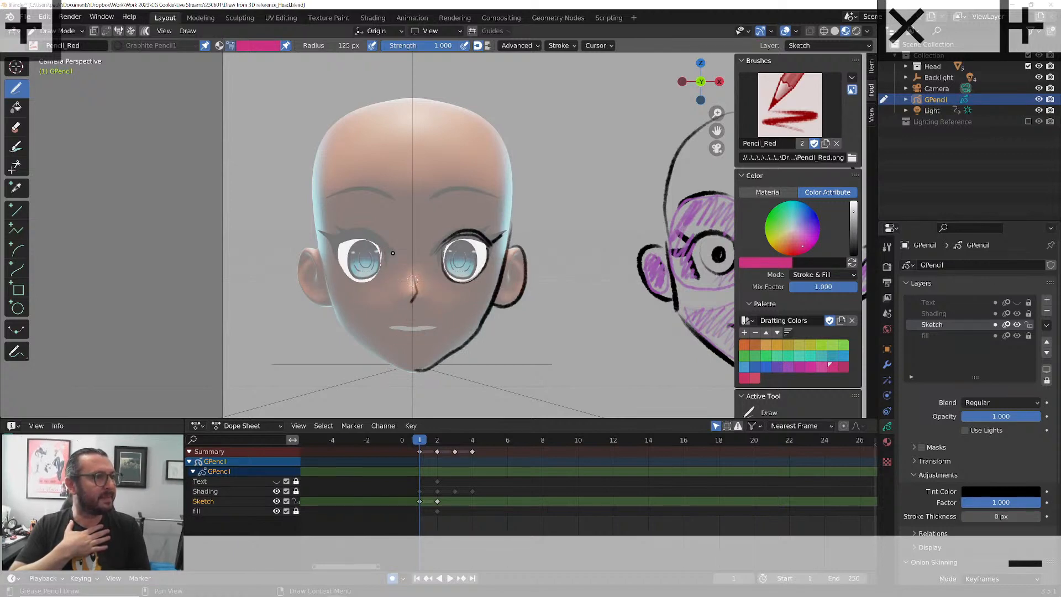
mouse_move(390, 248)
left_mouse_down()
mouse_move(345, 235)
mouse_move(332, 243)
mouse_move(381, 267)
mouse_move(357, 284)
mouse_move(338, 257)
mouse_move(346, 243)
left_mouse_up()
mouse_move(449, 243)
left_mouse_down()
mouse_move(475, 258)
mouse_move(456, 277)
mouse_move(450, 241)
left_mouse_up()
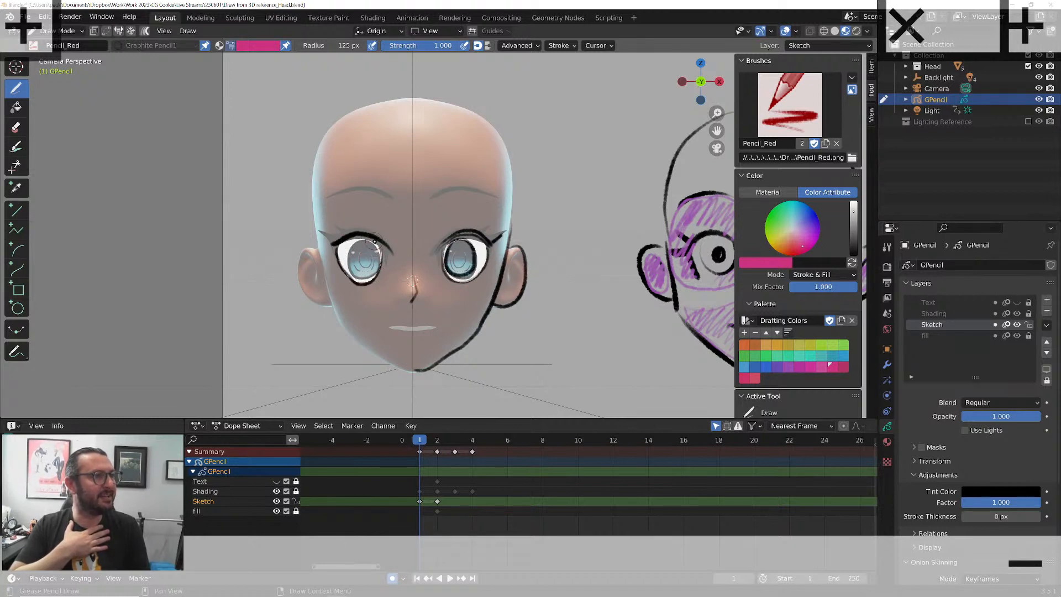
mouse_move(376, 250)
left_mouse_down()
mouse_move(375, 275)
mouse_move(352, 261)
mouse_move(373, 245)
left_mouse_up()
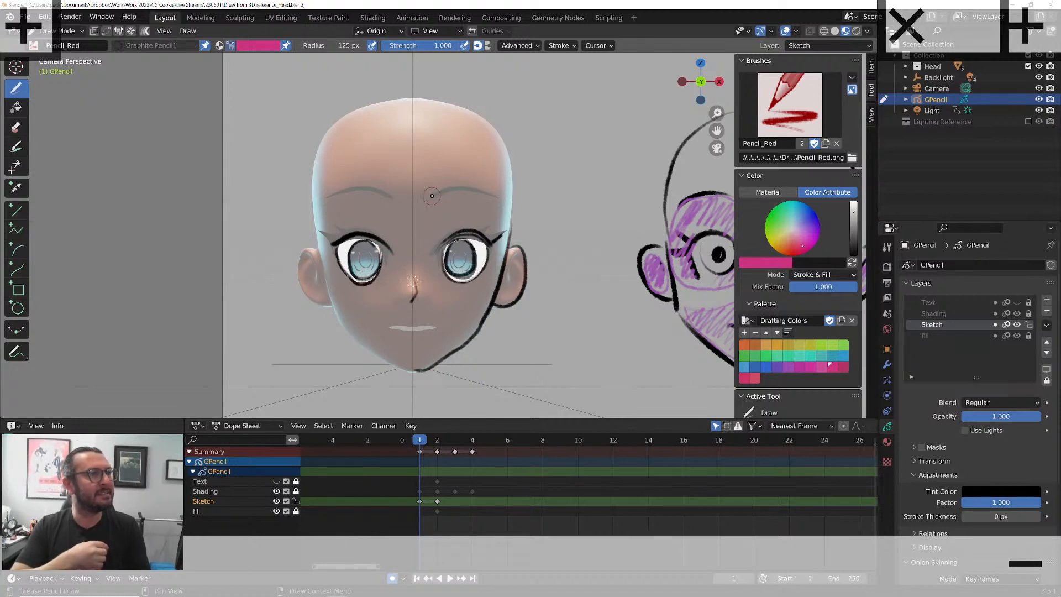
mouse_move(416, 97)
left_mouse_down()
mouse_move(496, 133)
mouse_move(508, 223)
left_mouse_up()
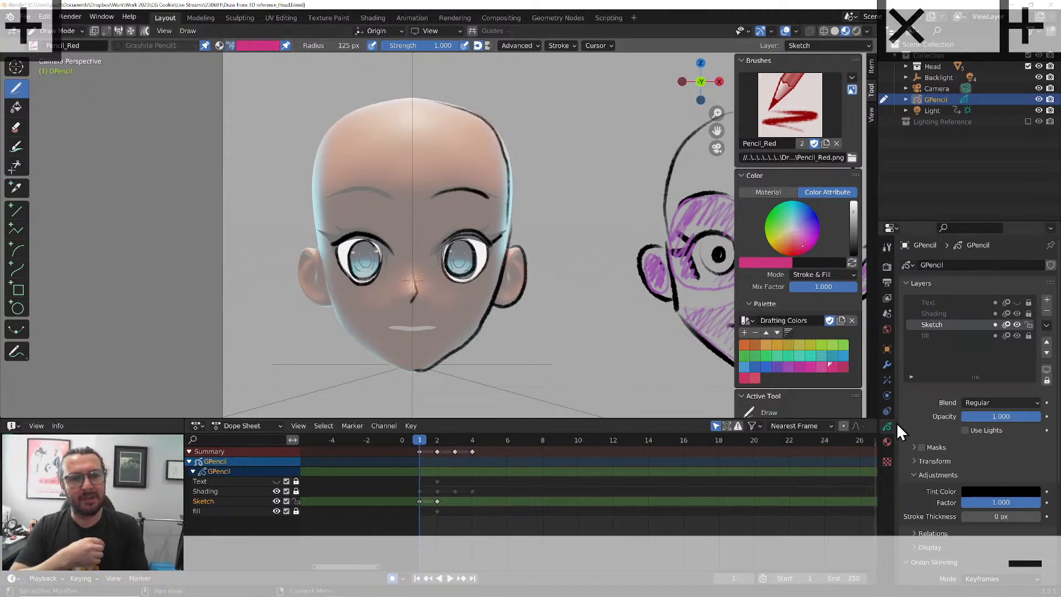
Set the Sketch layer's tint factor to 0.000 and trace the left-hand head outline, ear and mouth in pink
left_click_drag(977, 500, 856, 501)
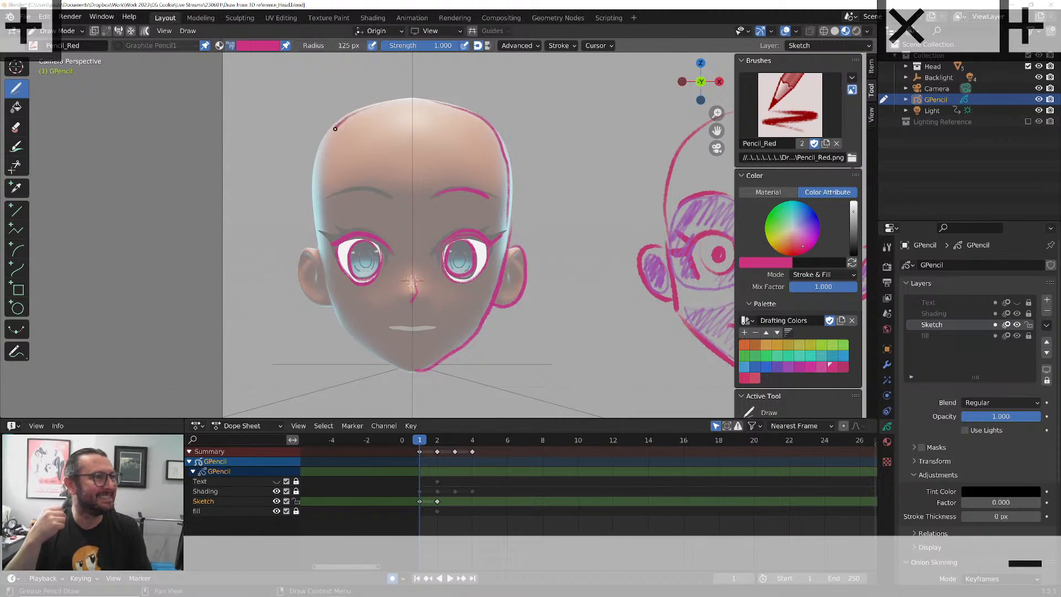
mouse_move(334, 128)
left_mouse_down()
mouse_move(312, 178)
mouse_move(326, 279)
mouse_move(348, 335)
mouse_move(424, 373)
left_mouse_up()
mouse_move(316, 250)
left_mouse_down()
mouse_move(299, 273)
mouse_move(326, 307)
left_mouse_up()
mouse_move(436, 326)
left_mouse_down()
mouse_move(393, 330)
mouse_move(436, 328)
left_mouse_up()
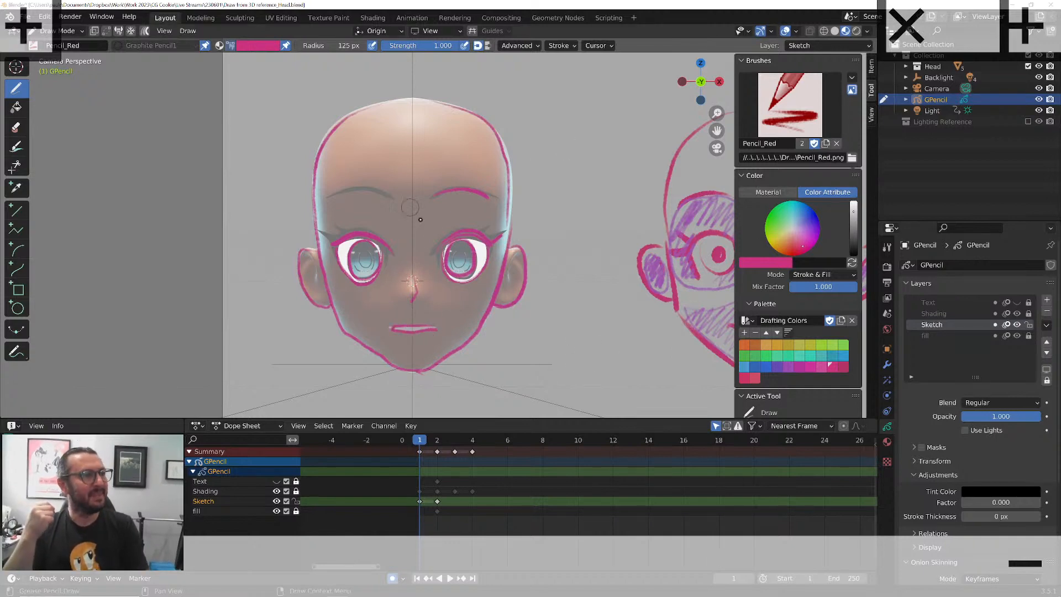
Inspect the traced drawing's depth from a side angle, return to the camera view and switch to Object Mode
scroll(497, 213, "down", 3)
mouse_move(497, 214)
middle_mouse_down()
mouse_move(458, 235)
mouse_move(504, 227)
middle_mouse_up()
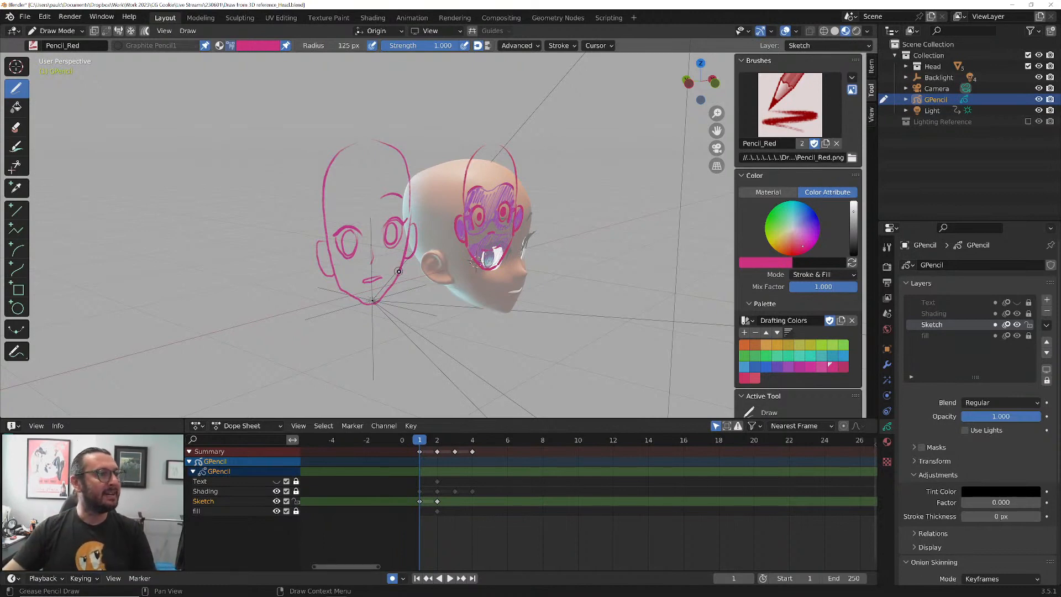
key("KP_0")
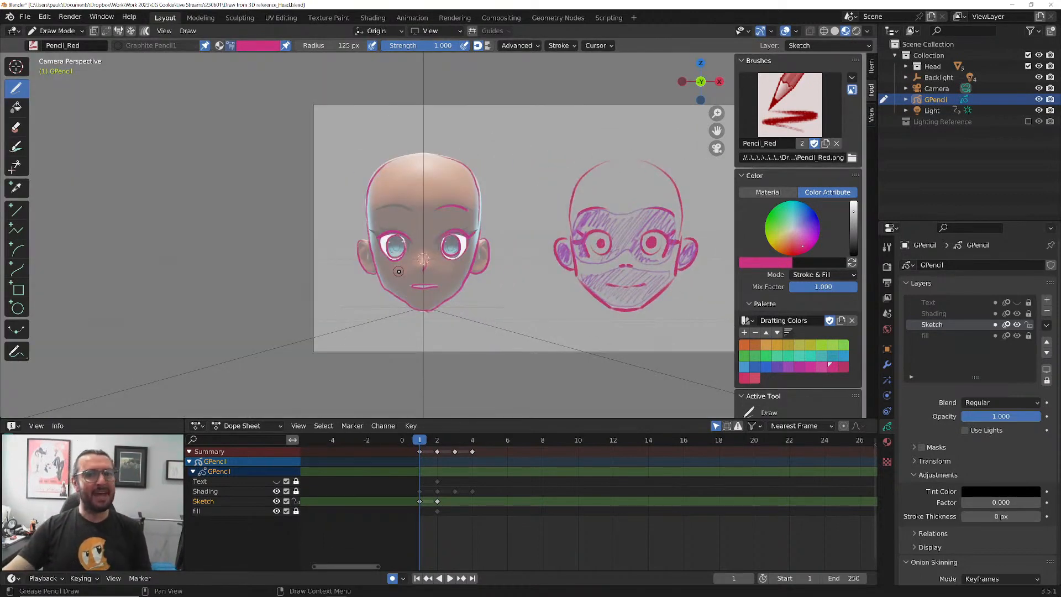
key("ctrl+Tab")
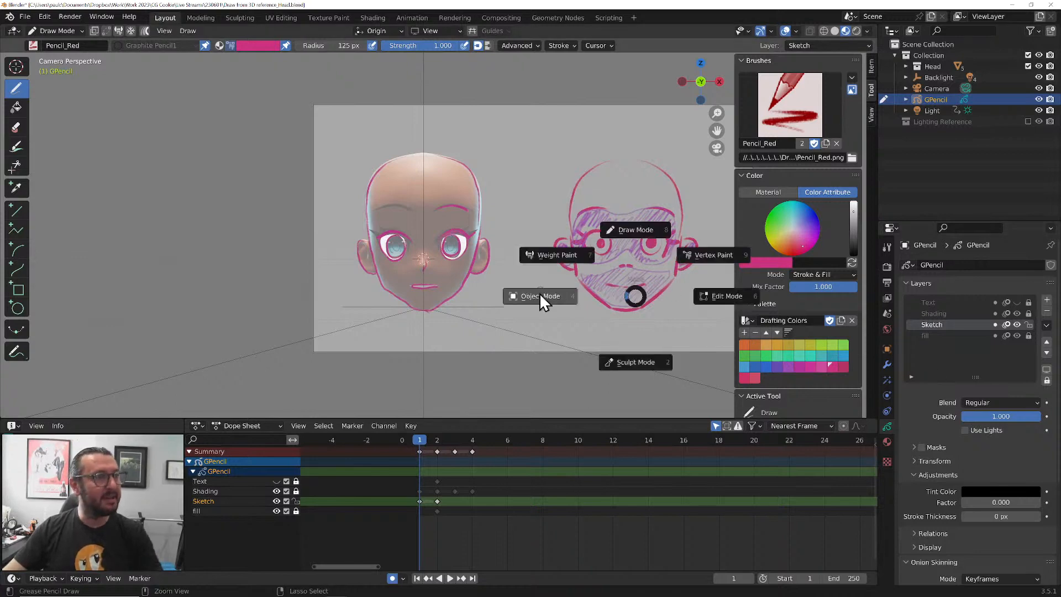
left_click(539, 293)
Compare the GPencil object with In Front off and on, leave it on, and exclude the Head collection from the view layer
left_click(887, 348)
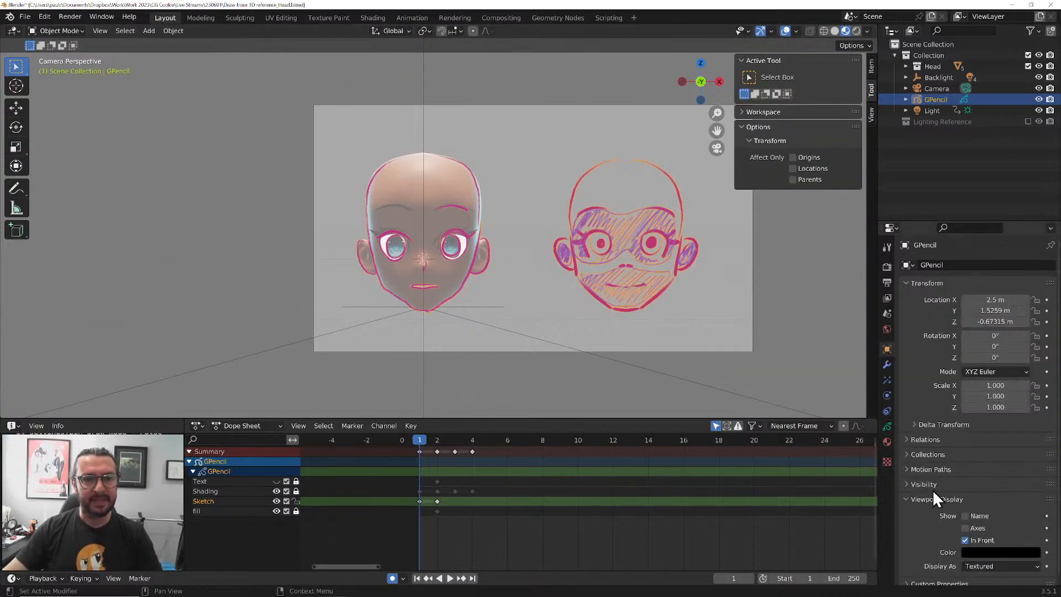
scroll(476, 287, "up", 3)
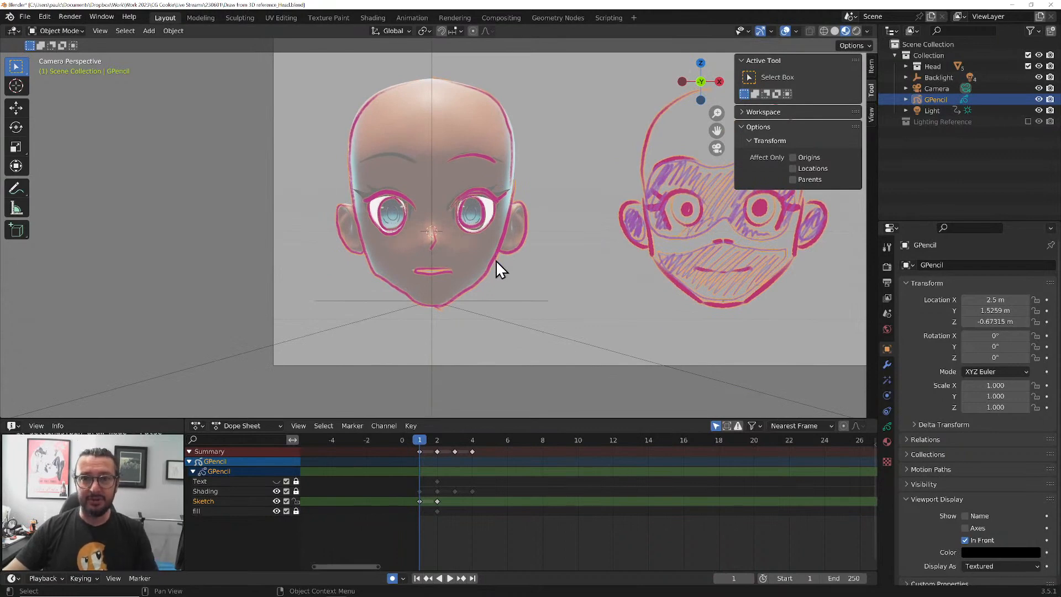
left_click(964, 539)
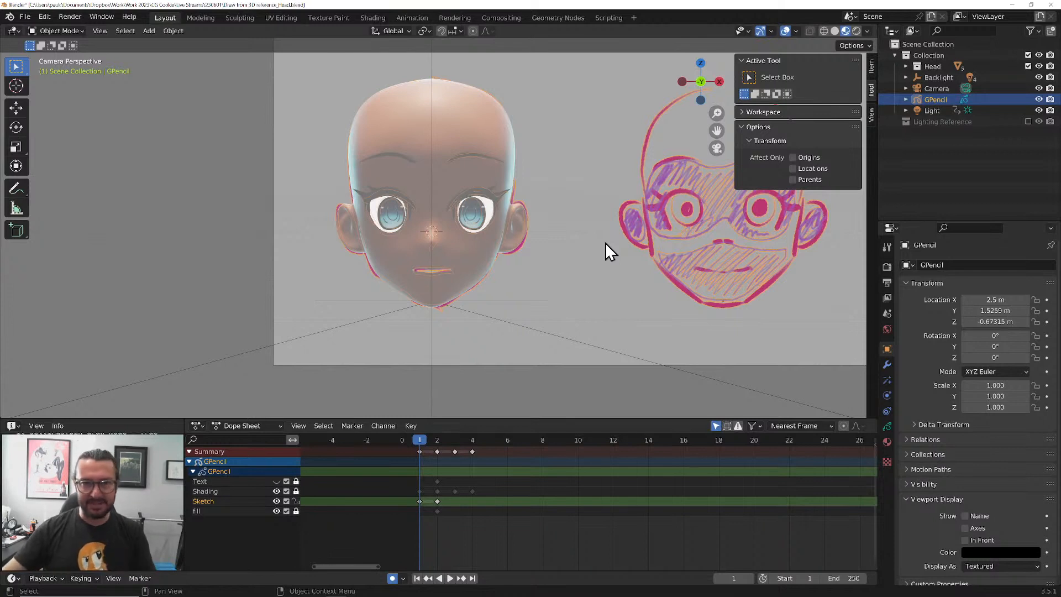
left_click(964, 540)
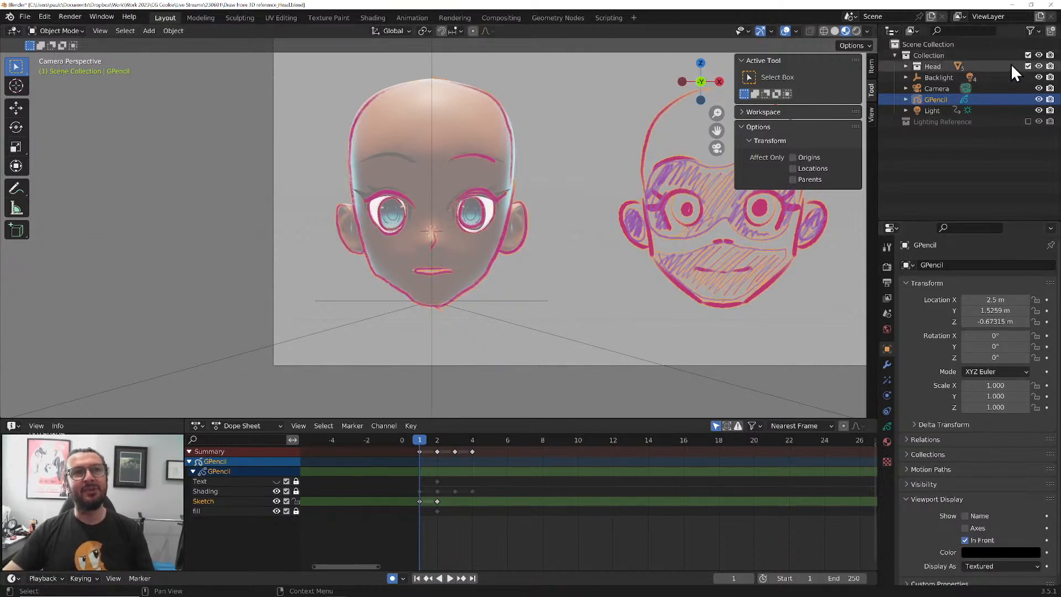
left_click(1027, 67)
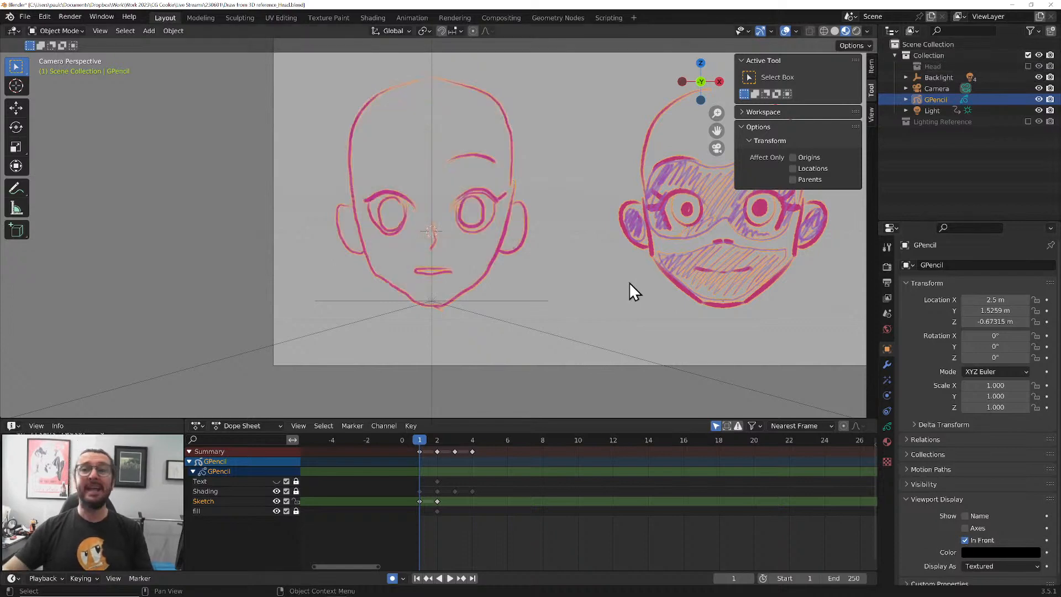